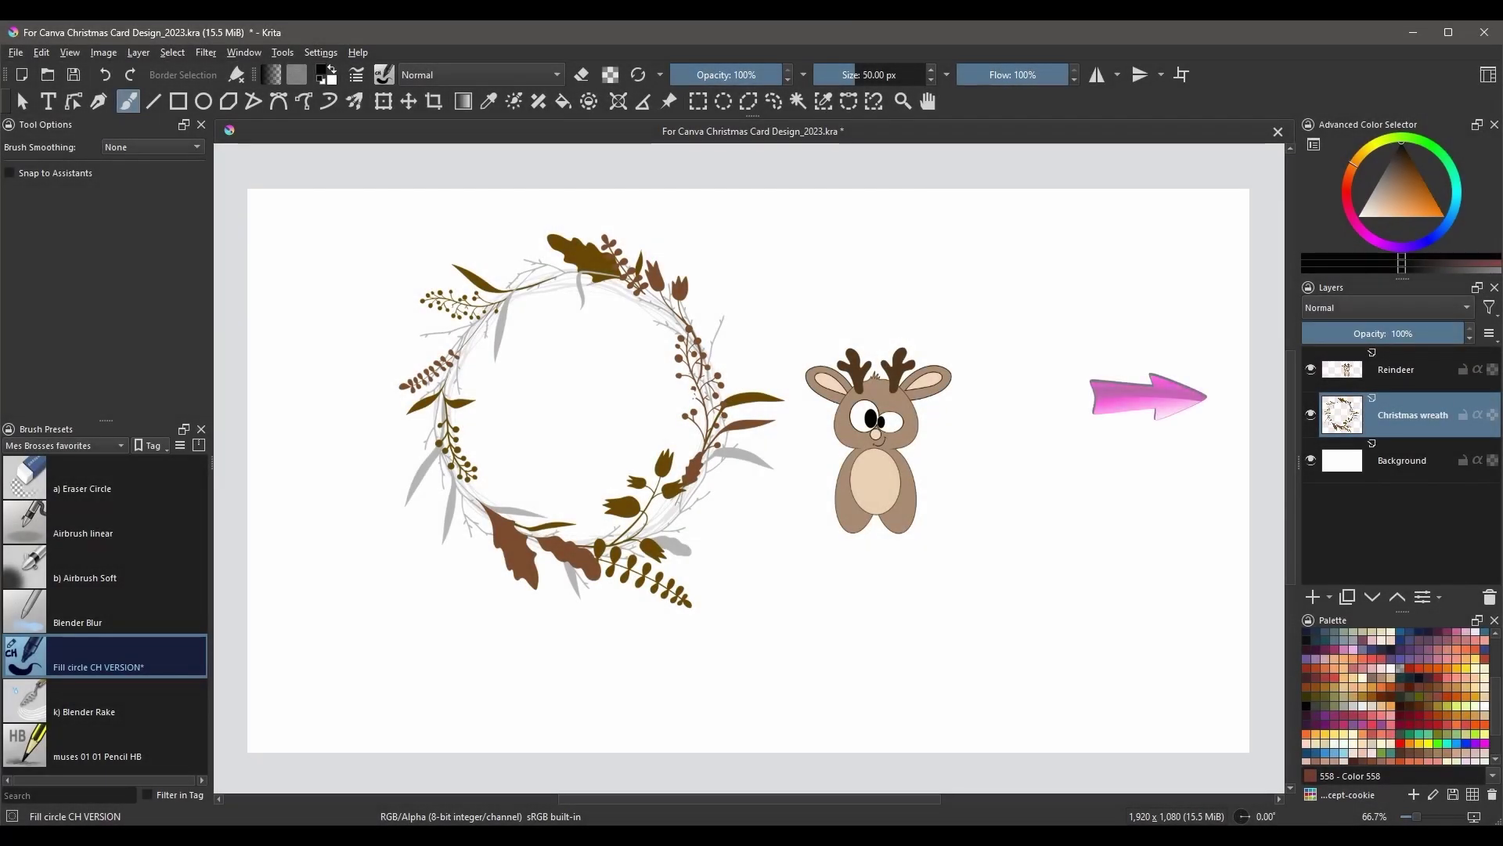
- Hide the Christmas wreath layer, leaving only the reindeer and pink arrow visible
click(1312, 416)
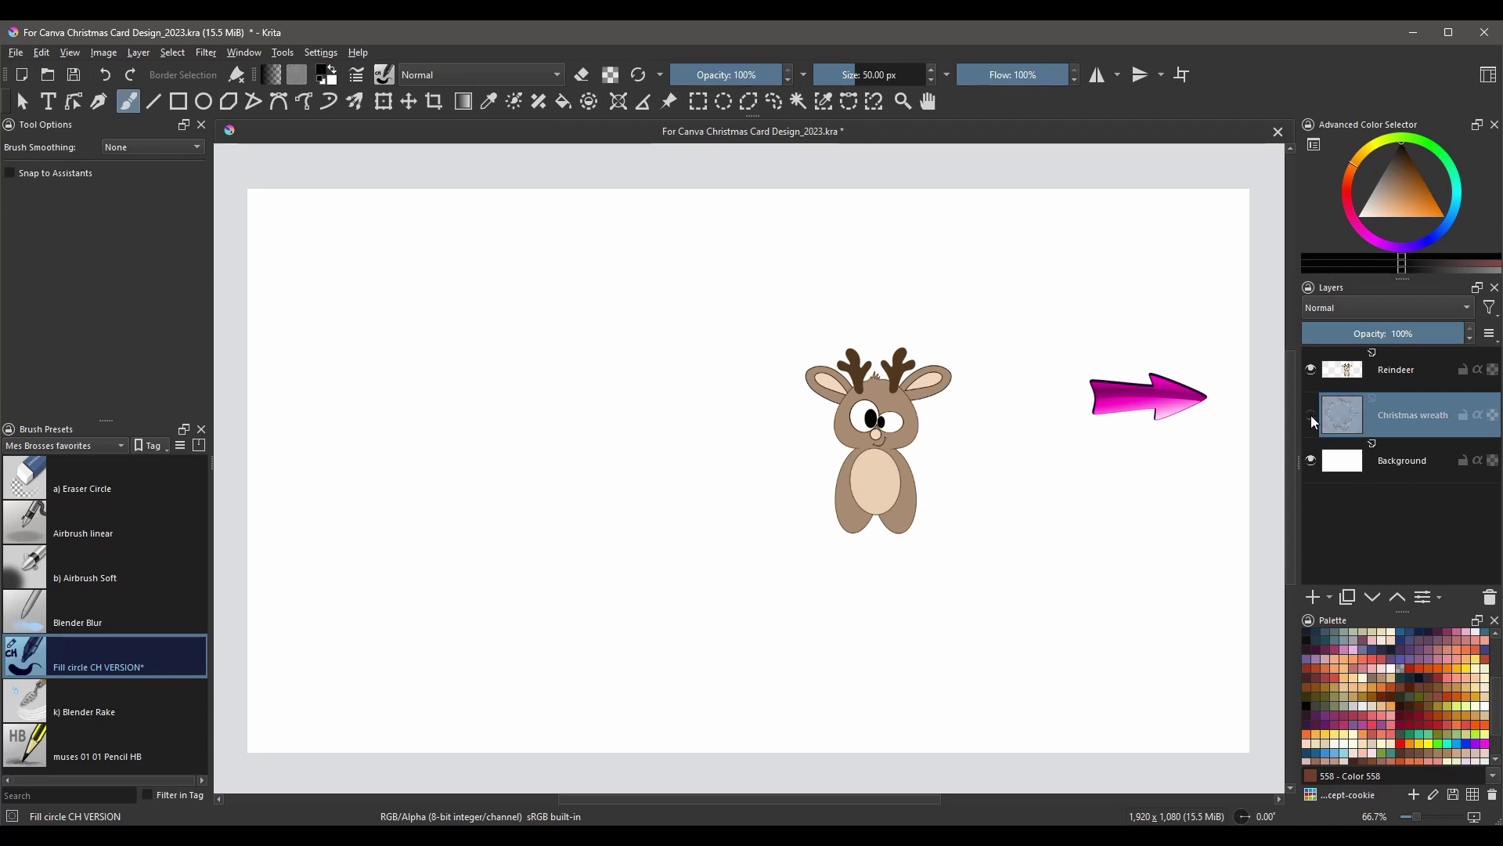
- Hide the Background and Christmas wreath layers so only the reindeer shows on transparency
click(1311, 416)
click(1312, 370)
click(1311, 369)
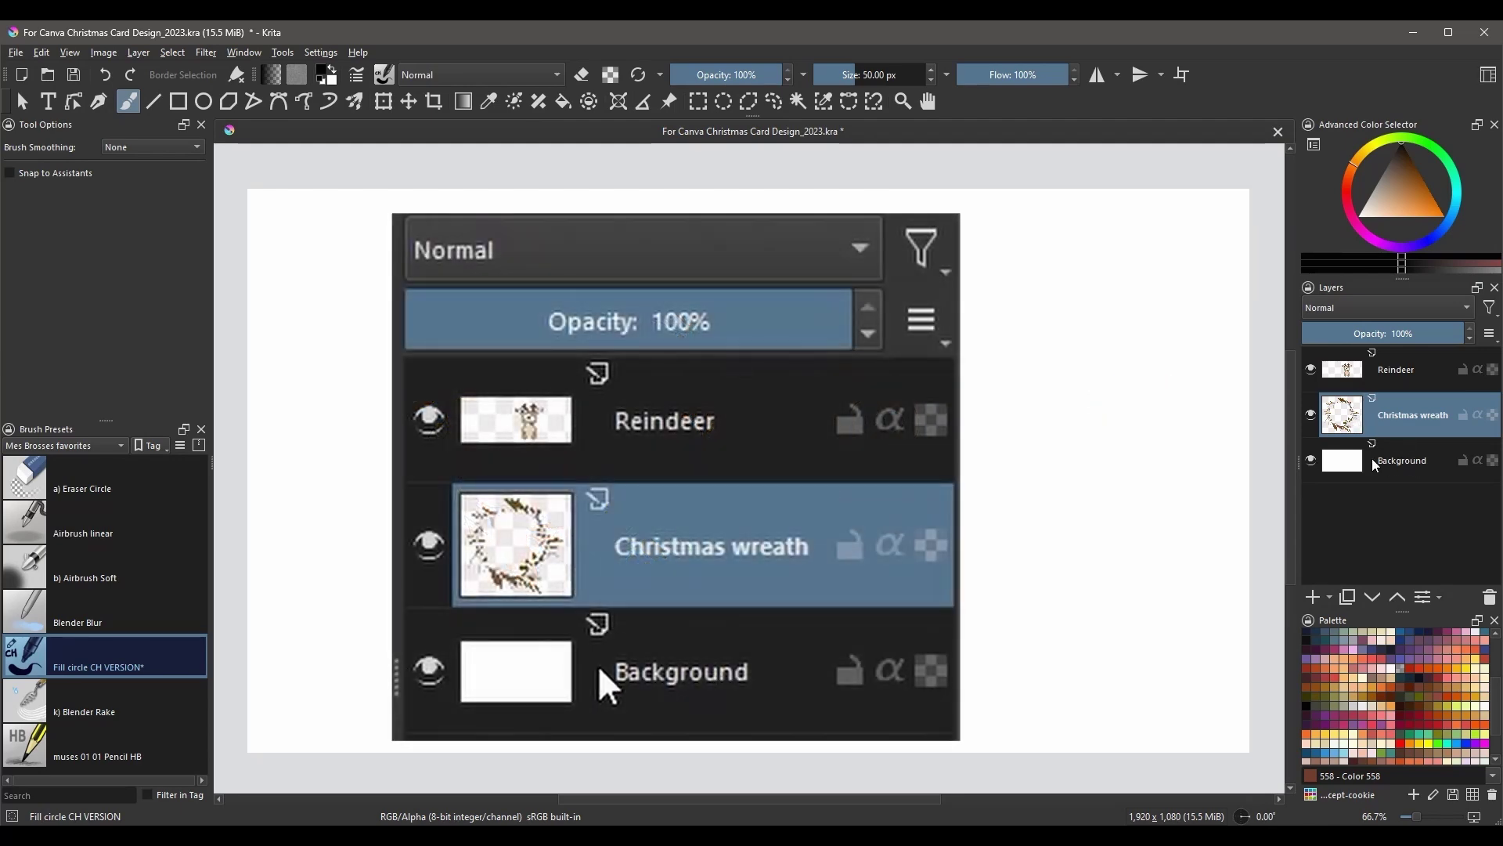
click(1311, 460)
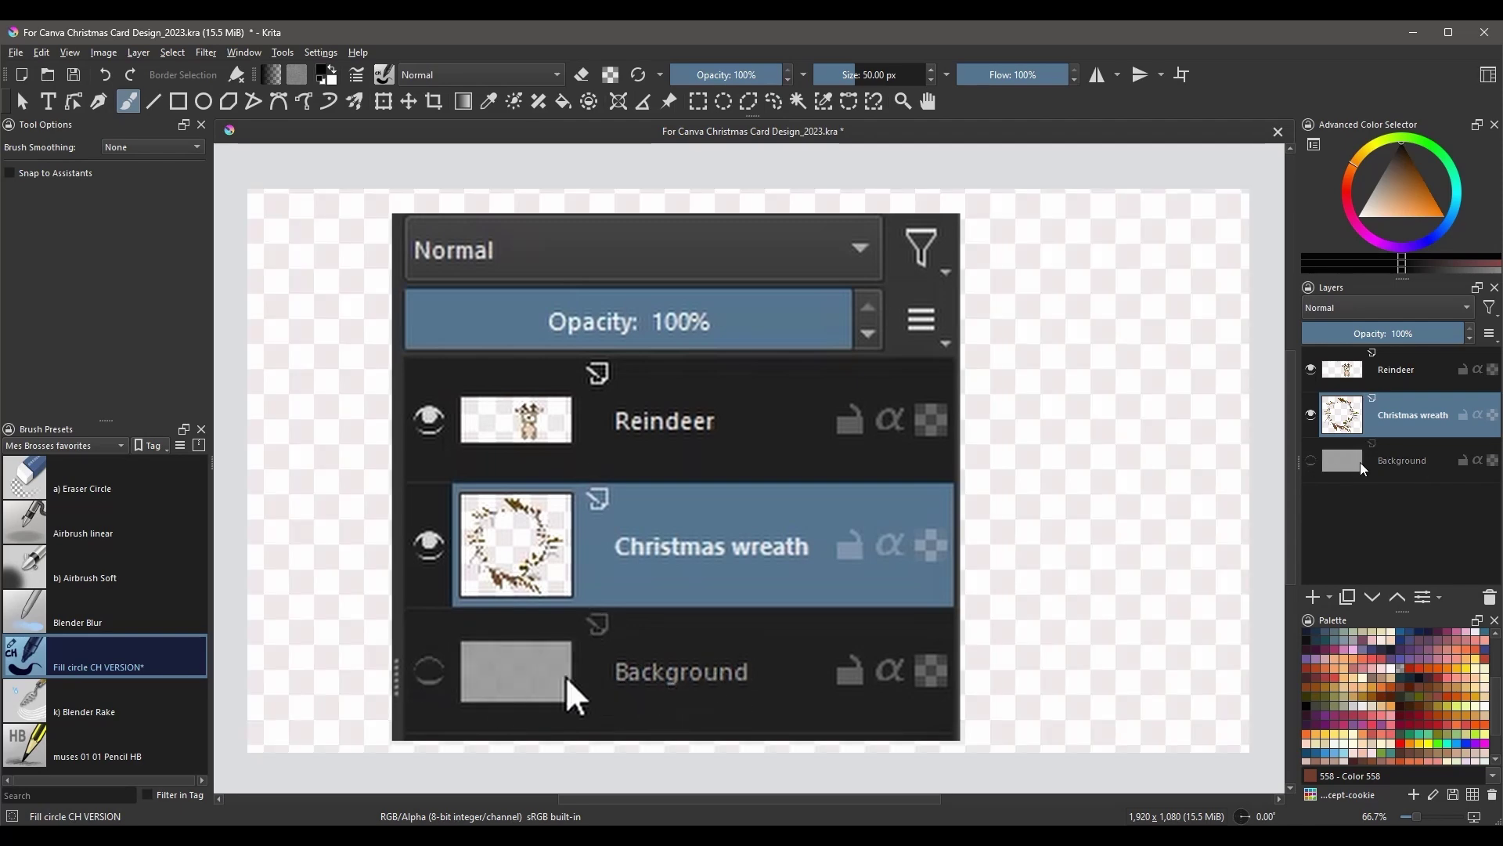
click(1311, 414)
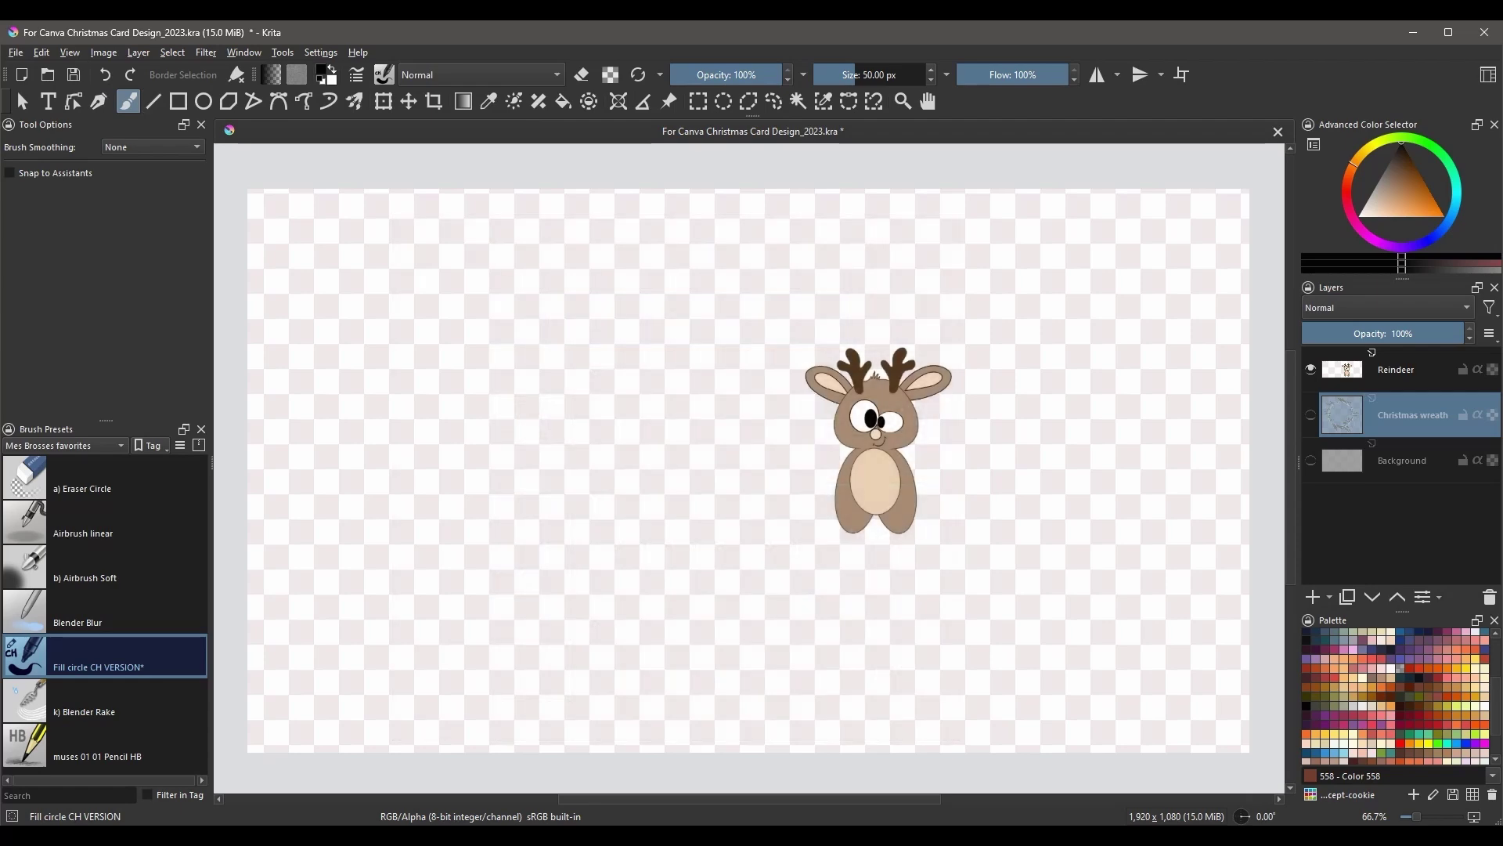
click(15, 54)
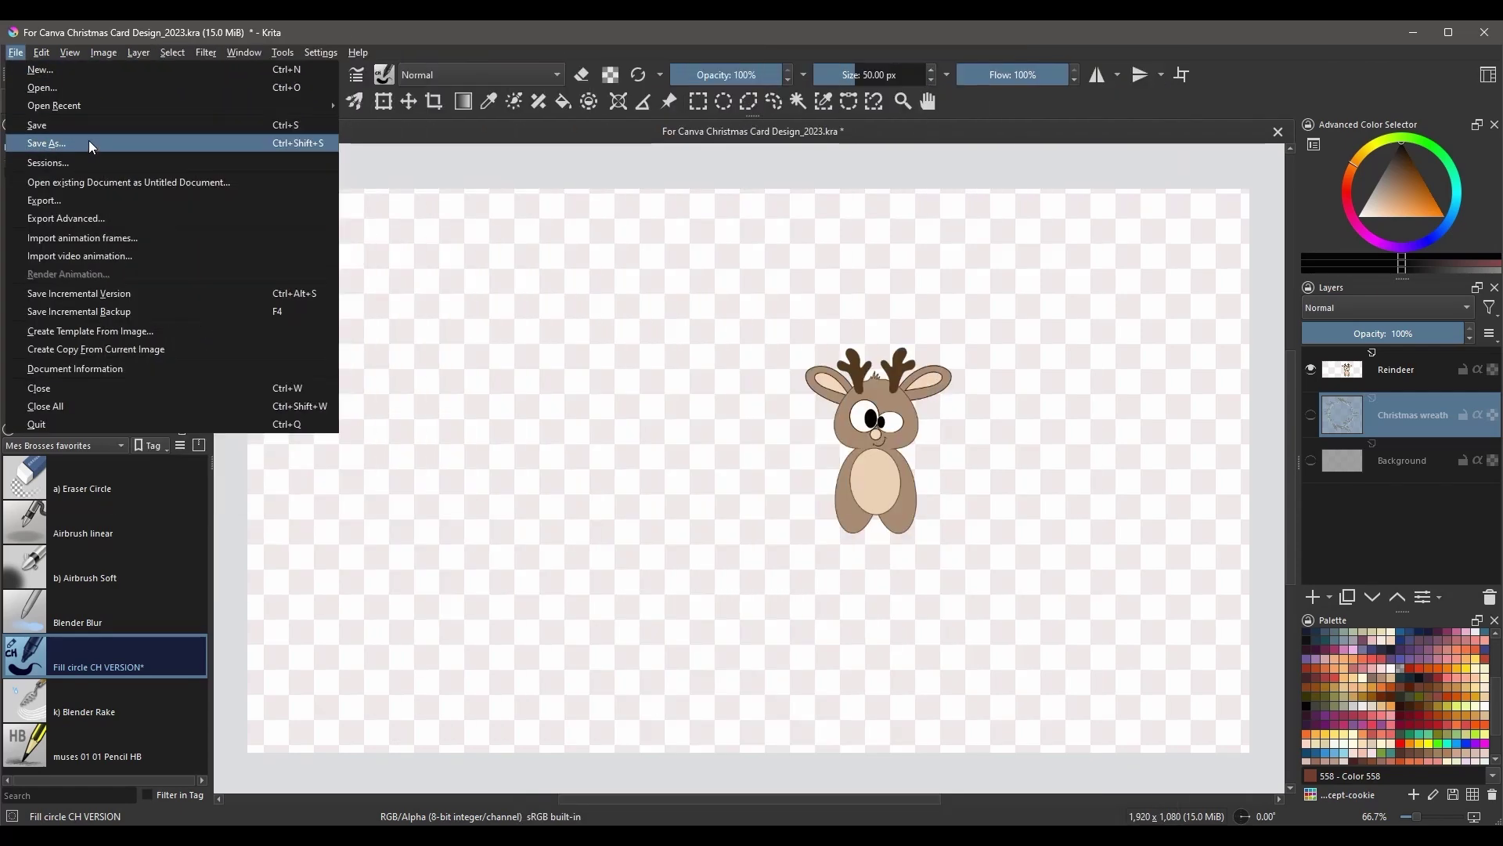
- Save the image as a PNG named 'Reindeer element', accepting the default PNG options
click(88, 142)
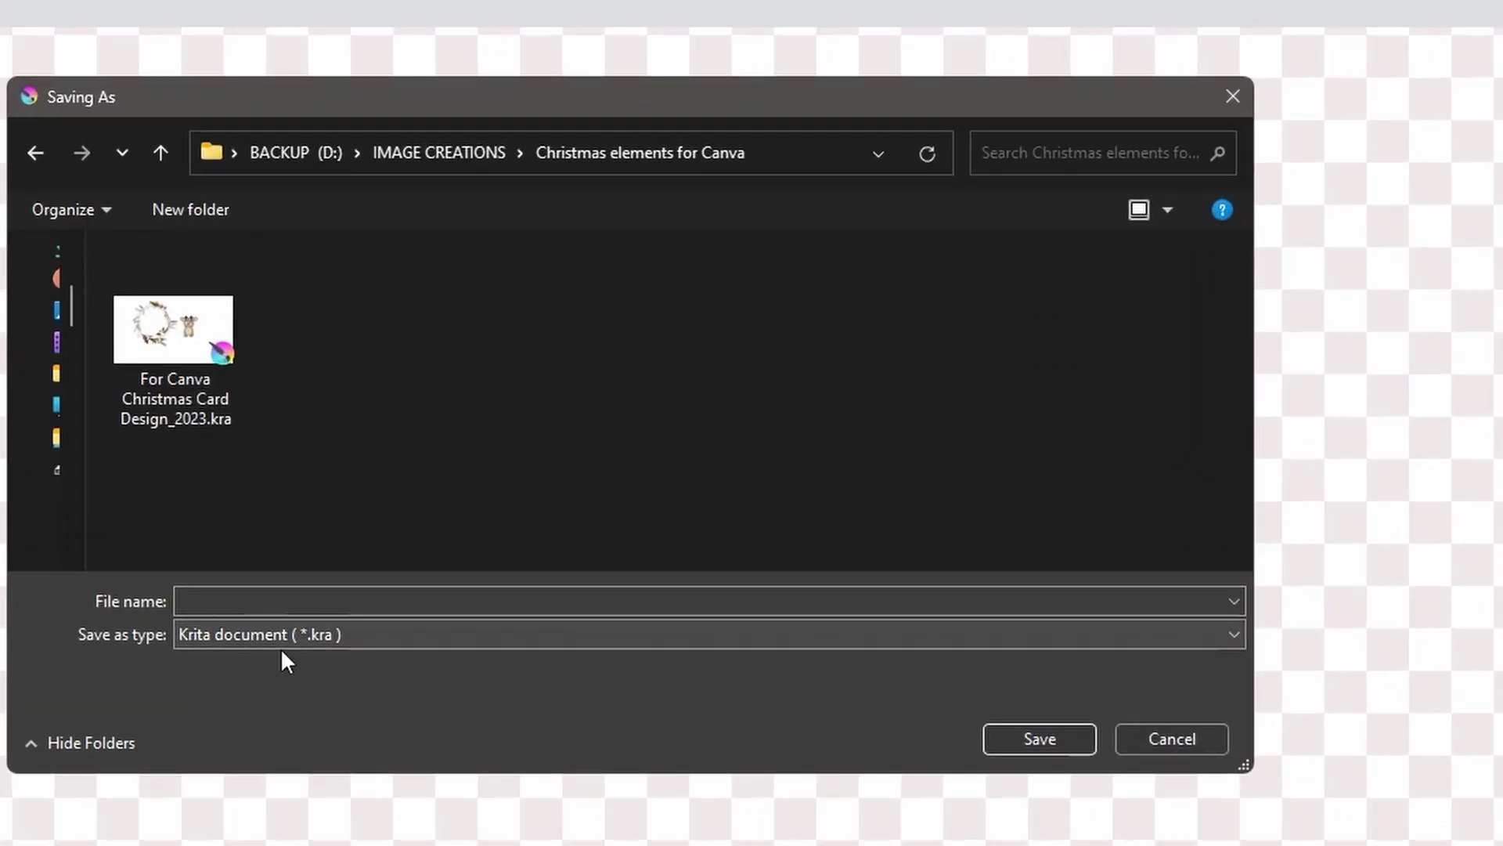
click(326, 631)
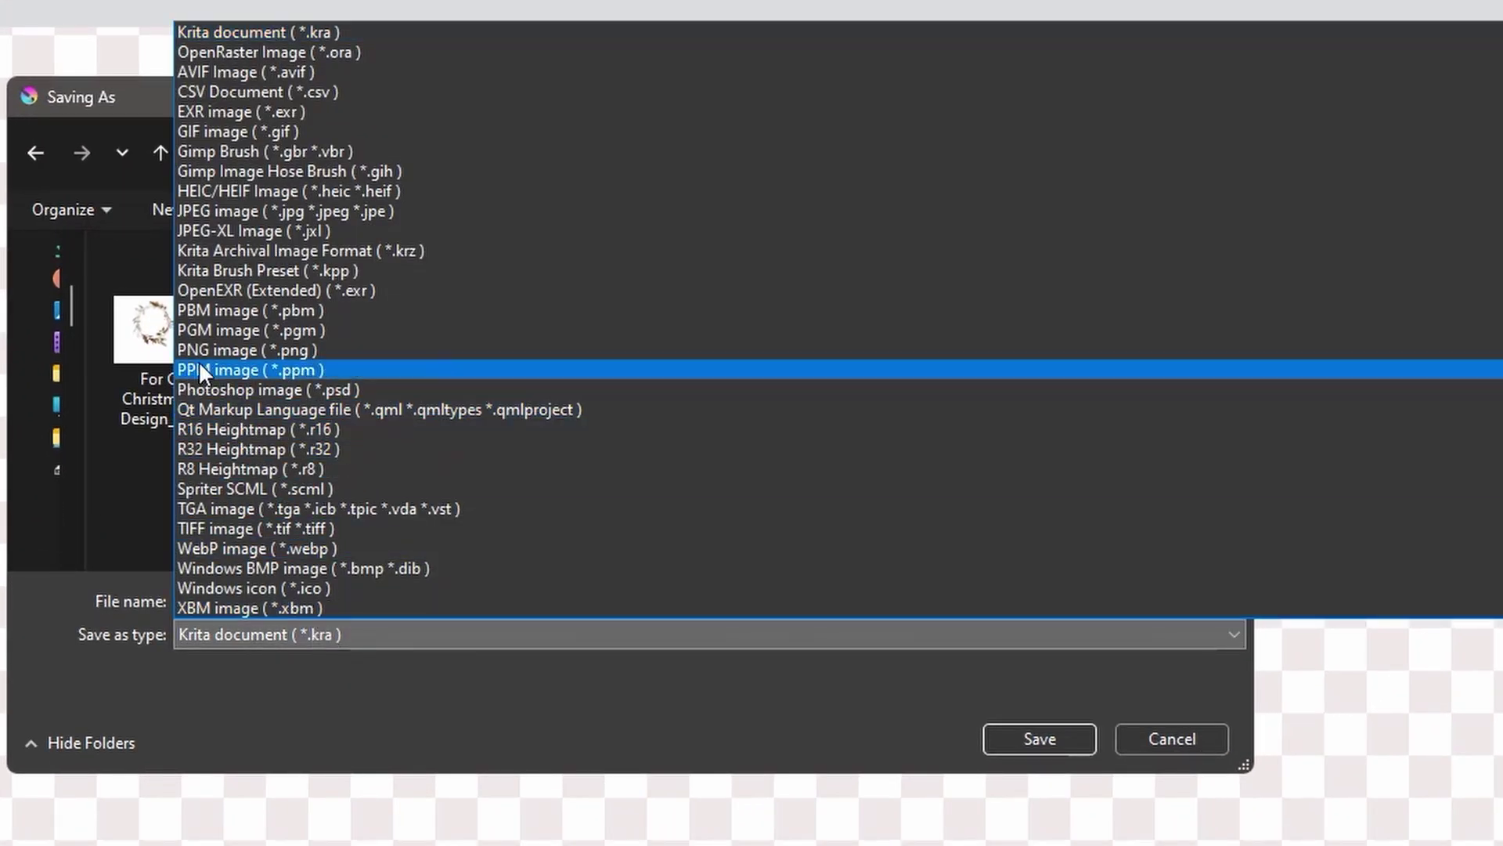
click(307, 351)
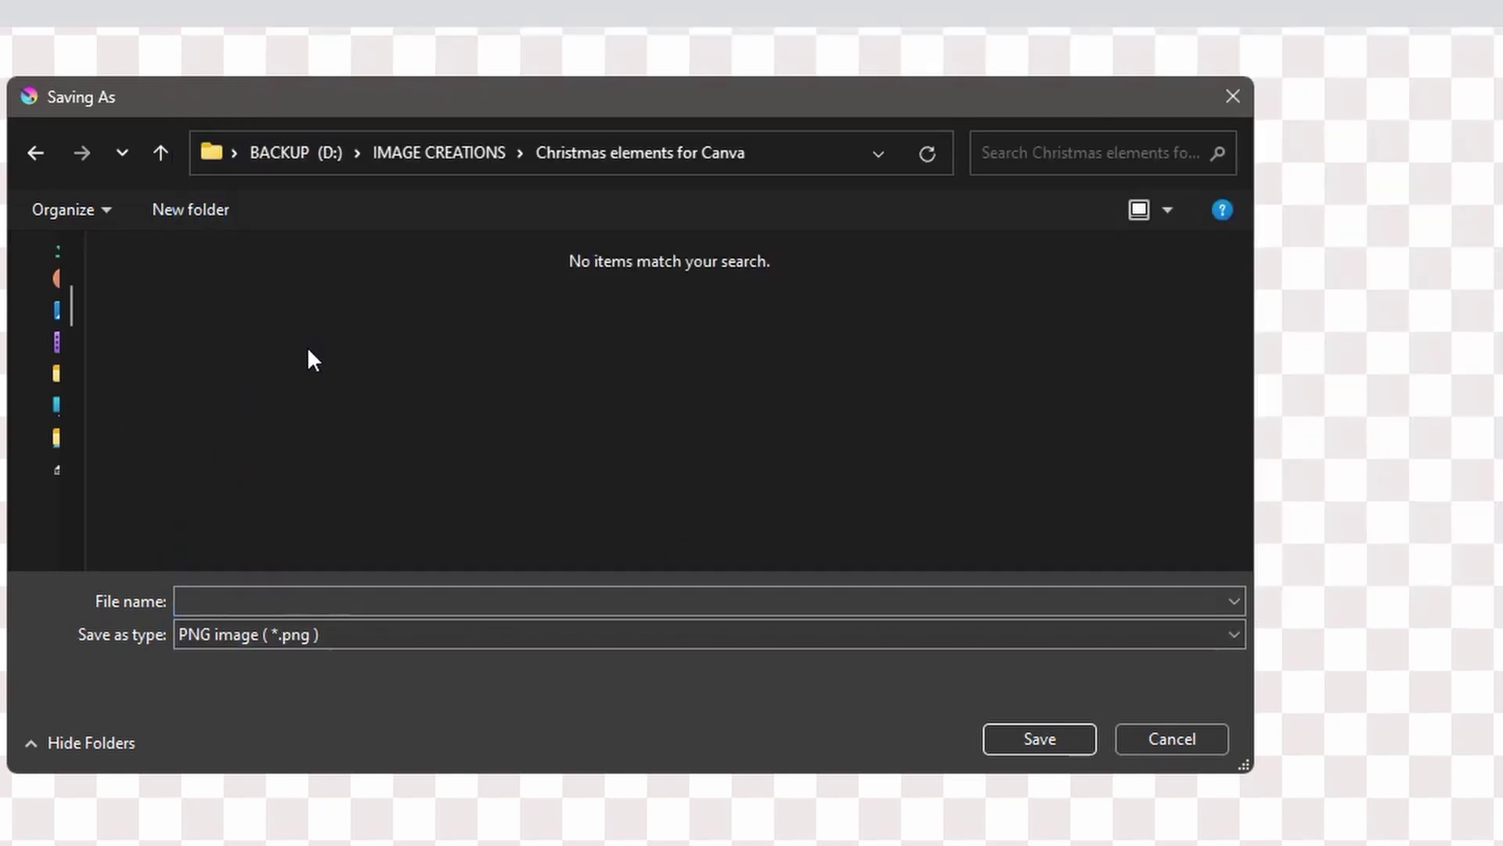
click(208, 600)
text(Reindeer element)
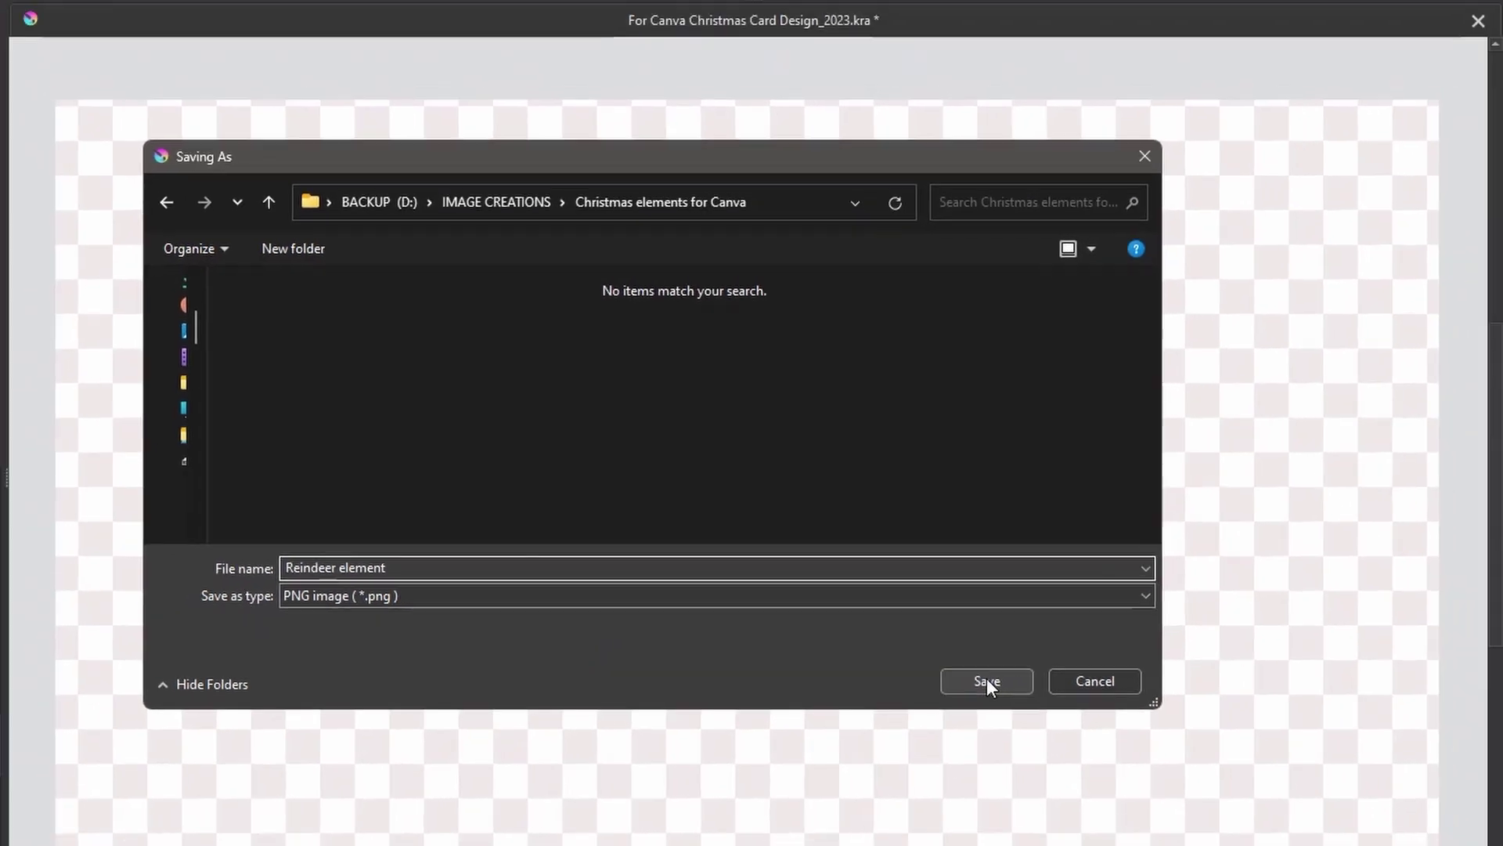
click(1039, 739)
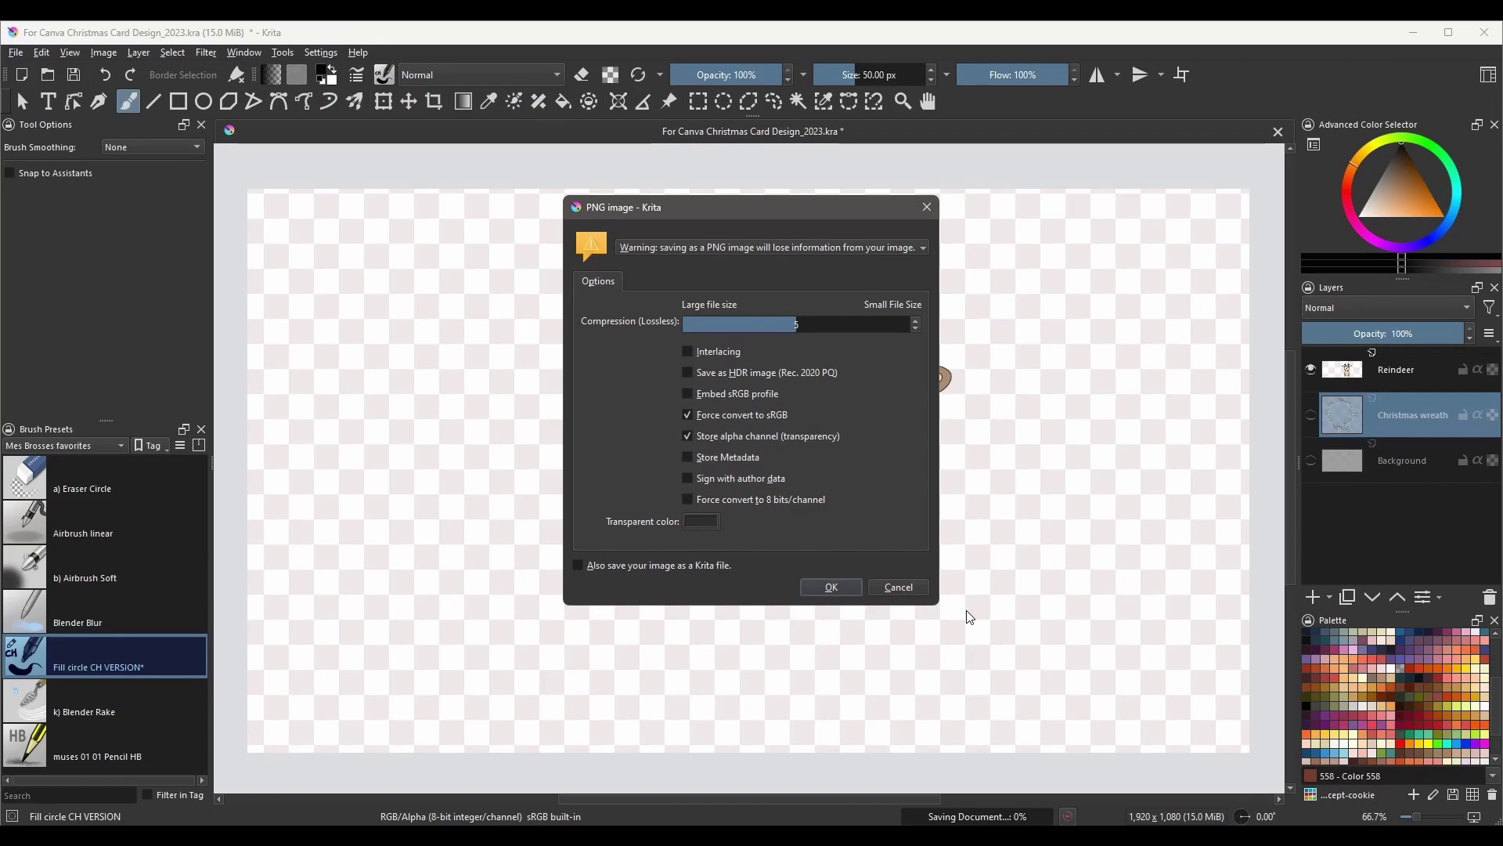
click(832, 587)
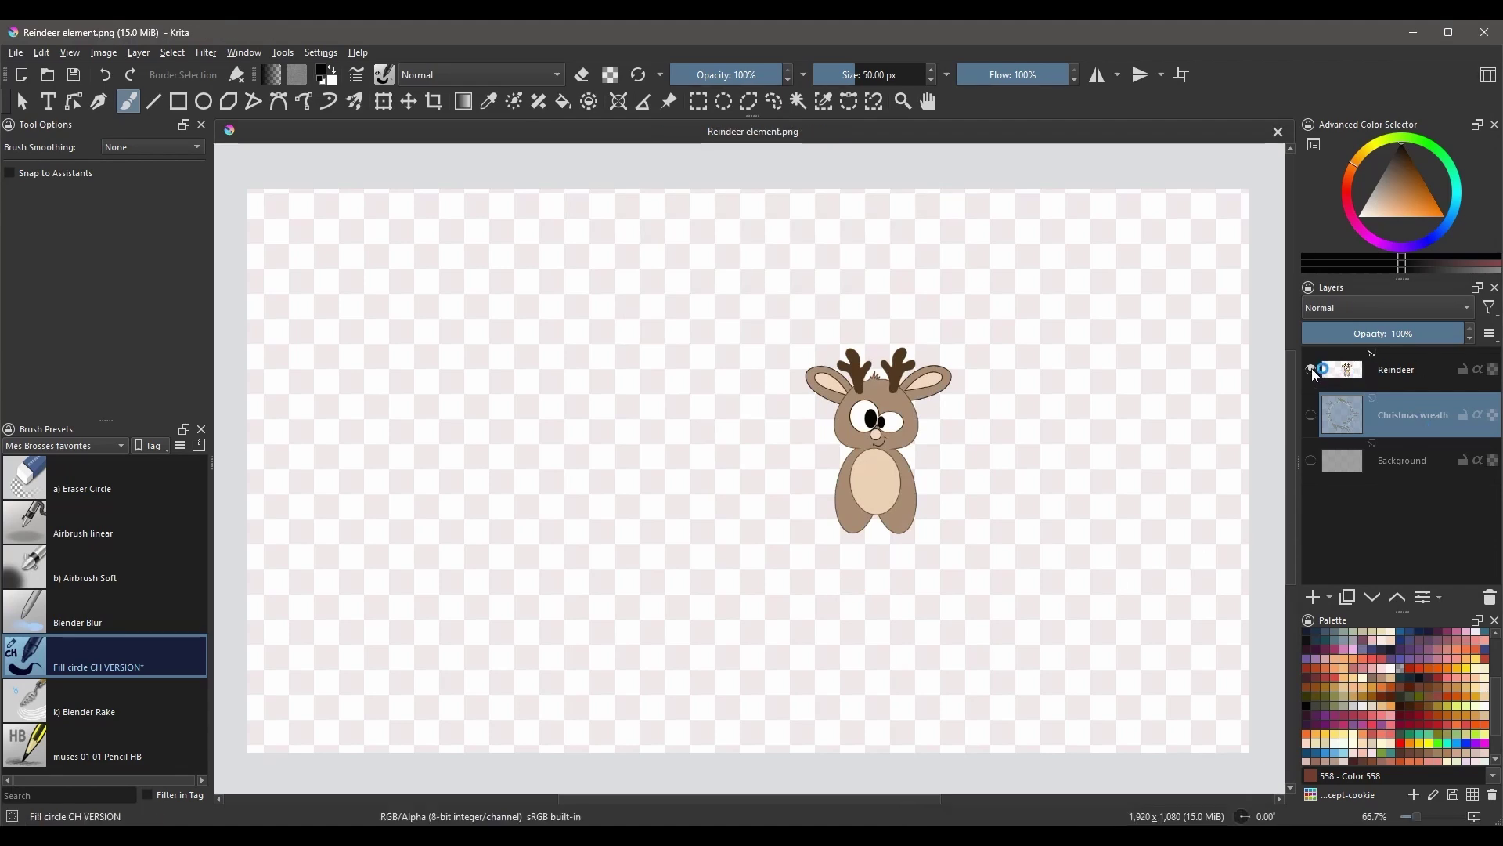
- Show only the wreath layer and save it as 'Christmas Wreath element.png'
click(1312, 369)
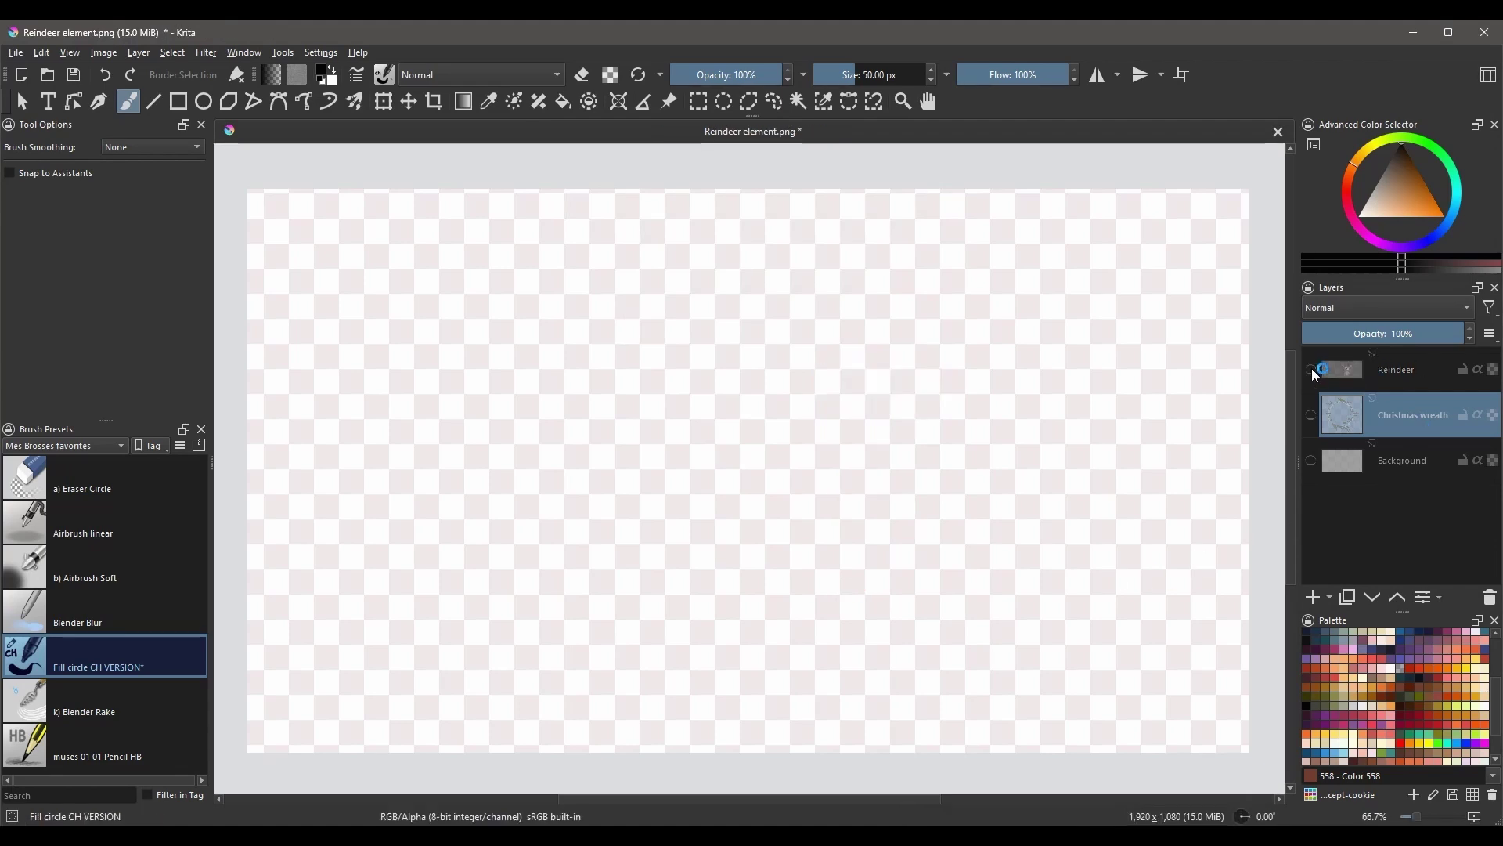
click(1312, 415)
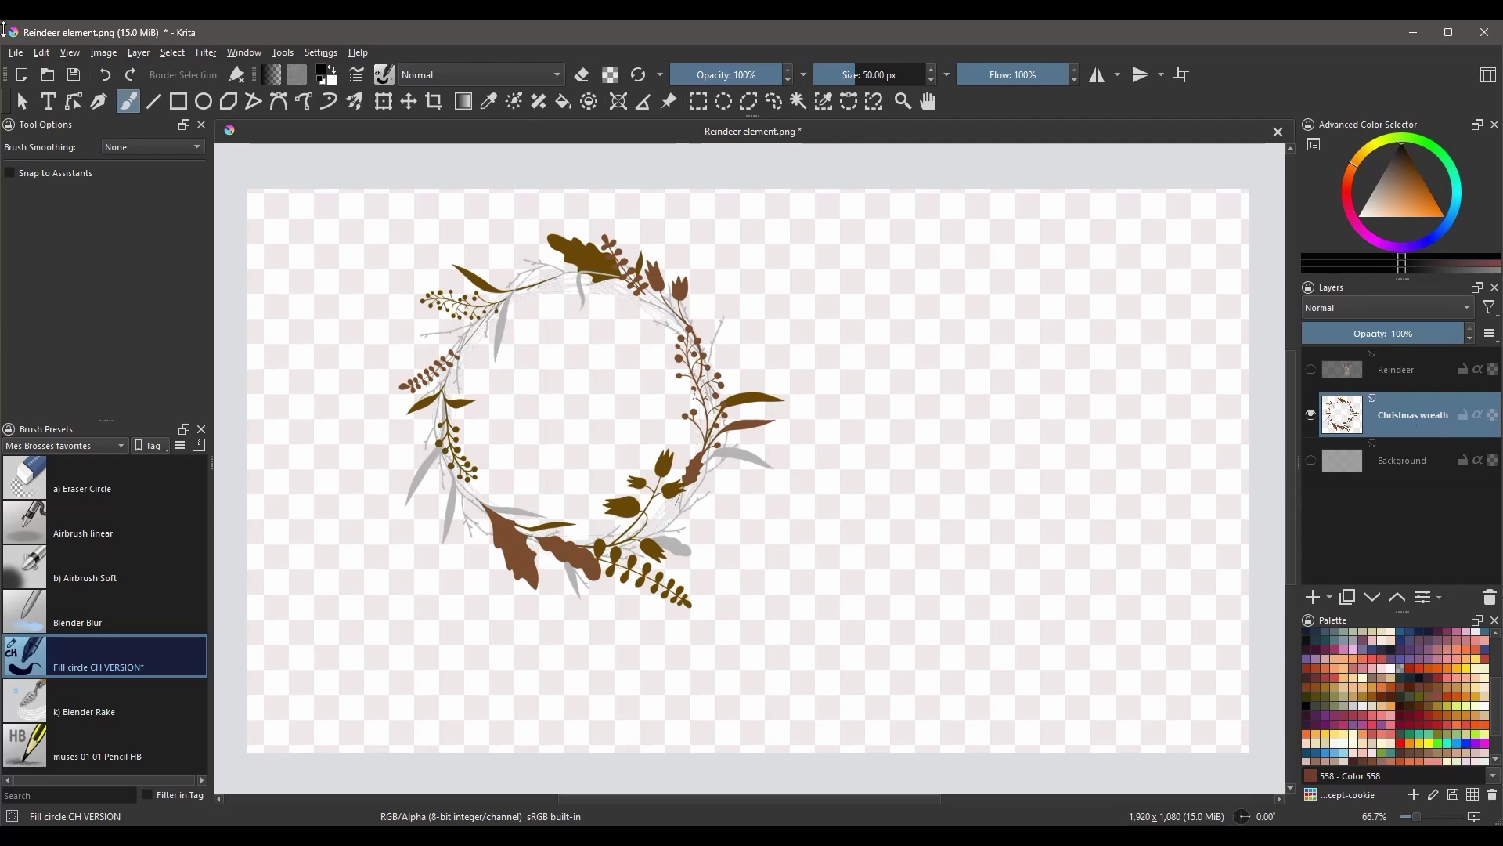
click(15, 53)
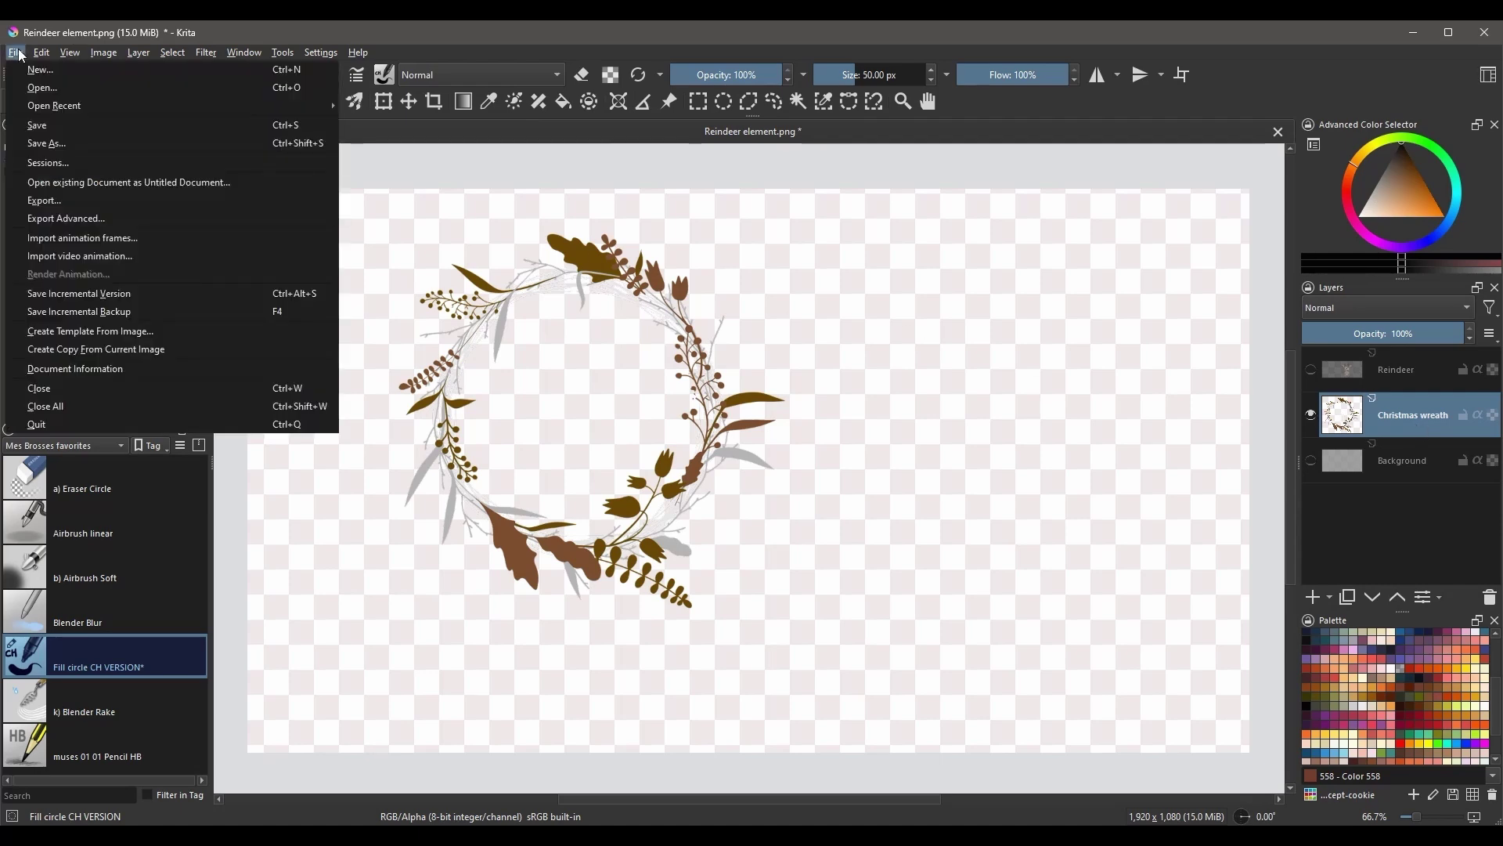
click(86, 144)
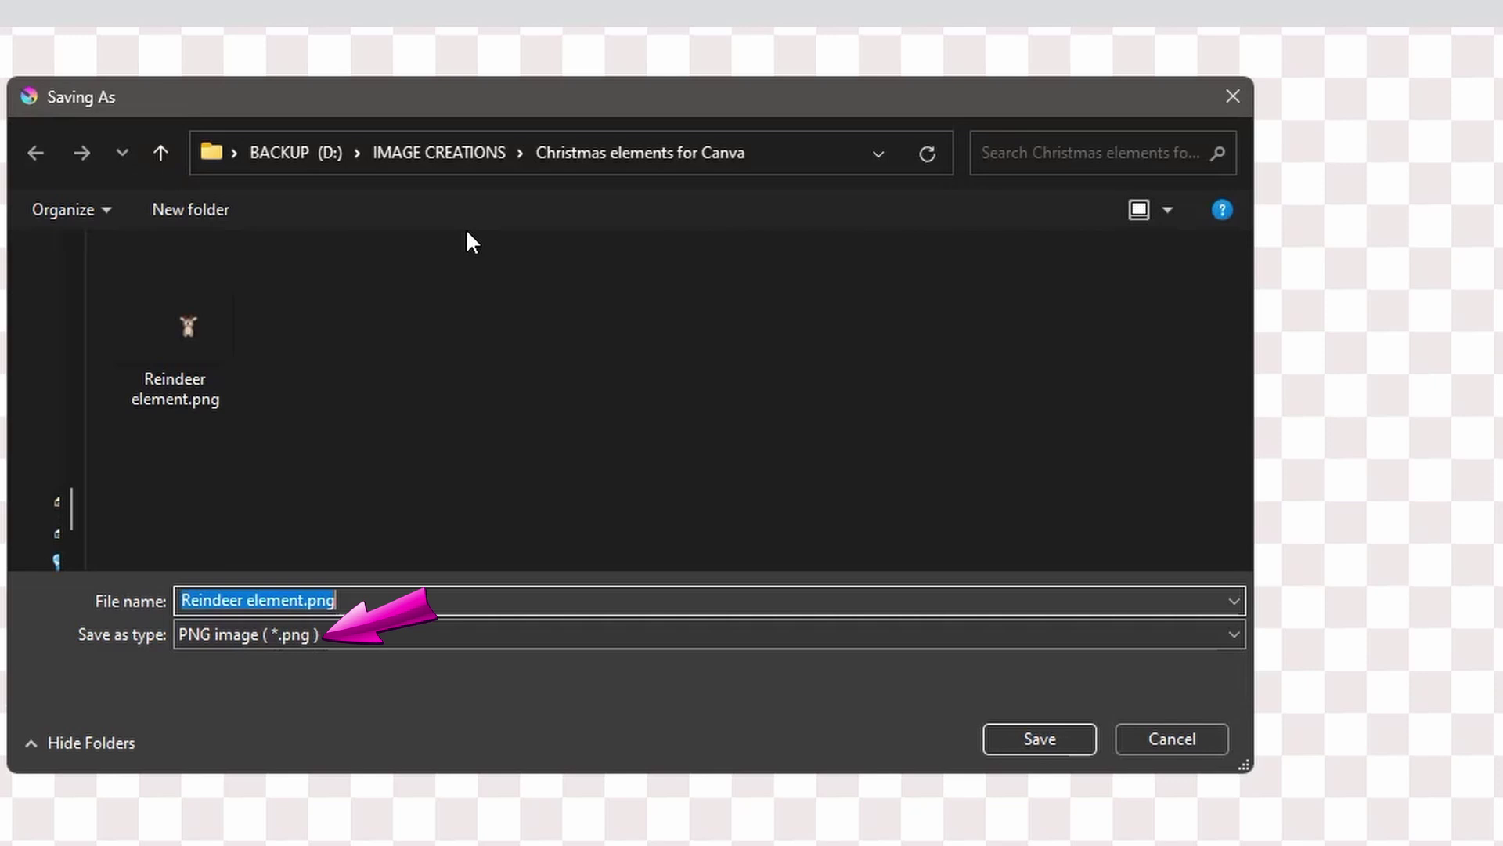
click(356, 600)
drag(244, 600, 143, 600)
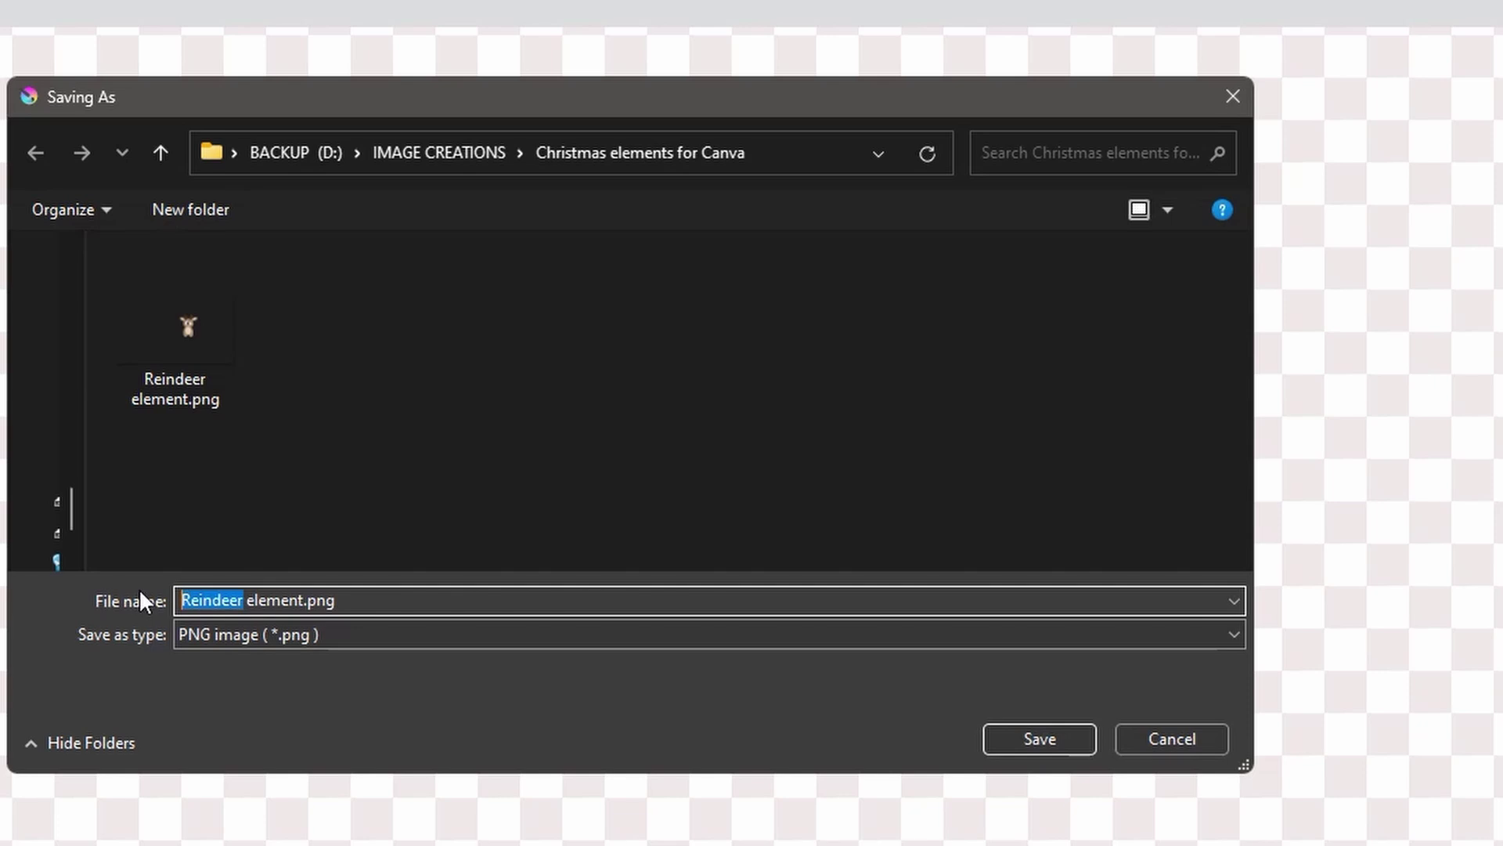
text(Christmas )
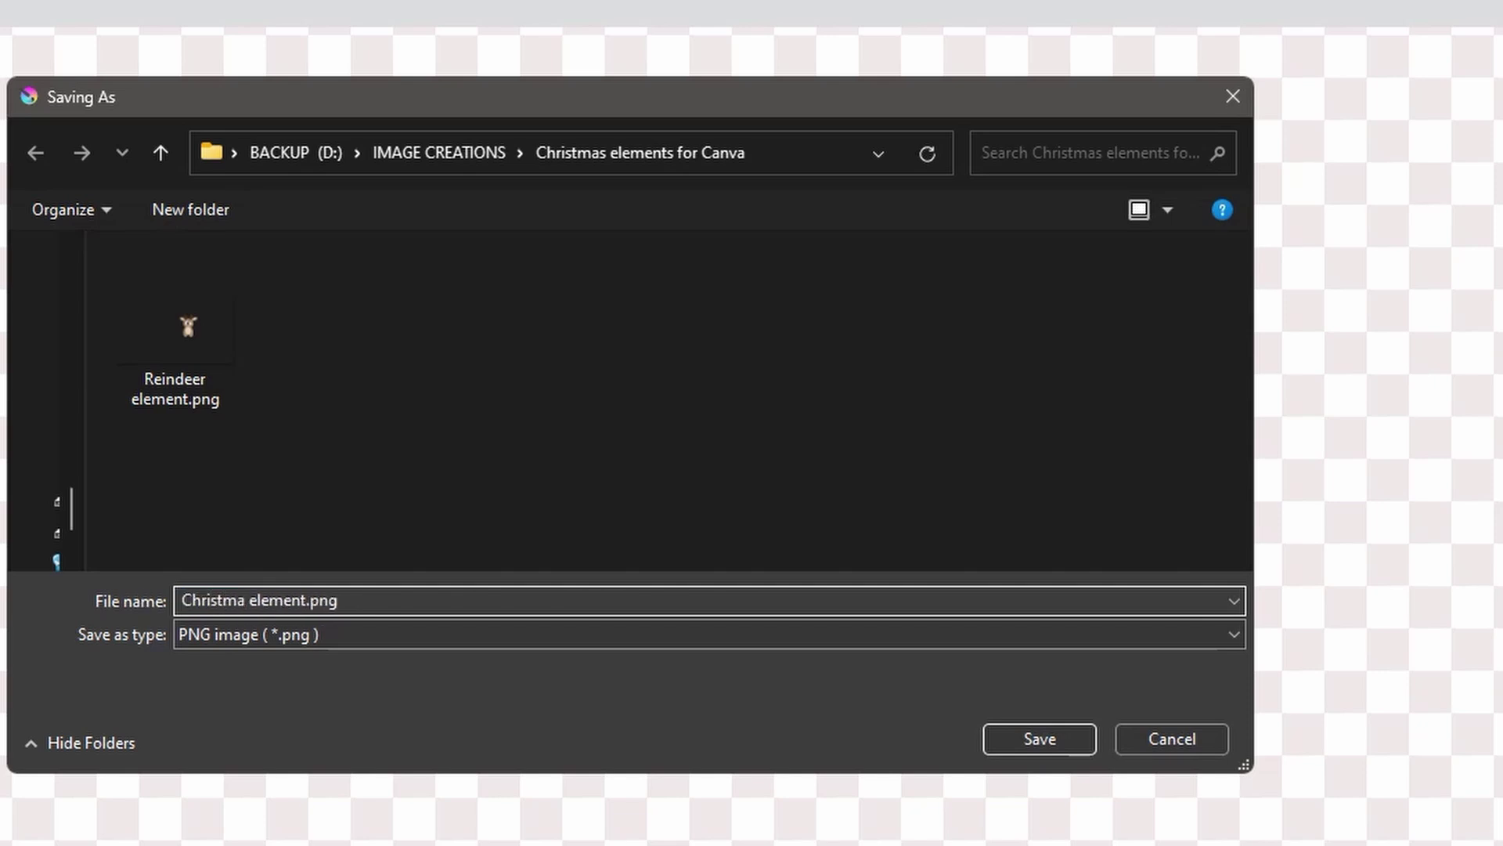
text(Wreath)
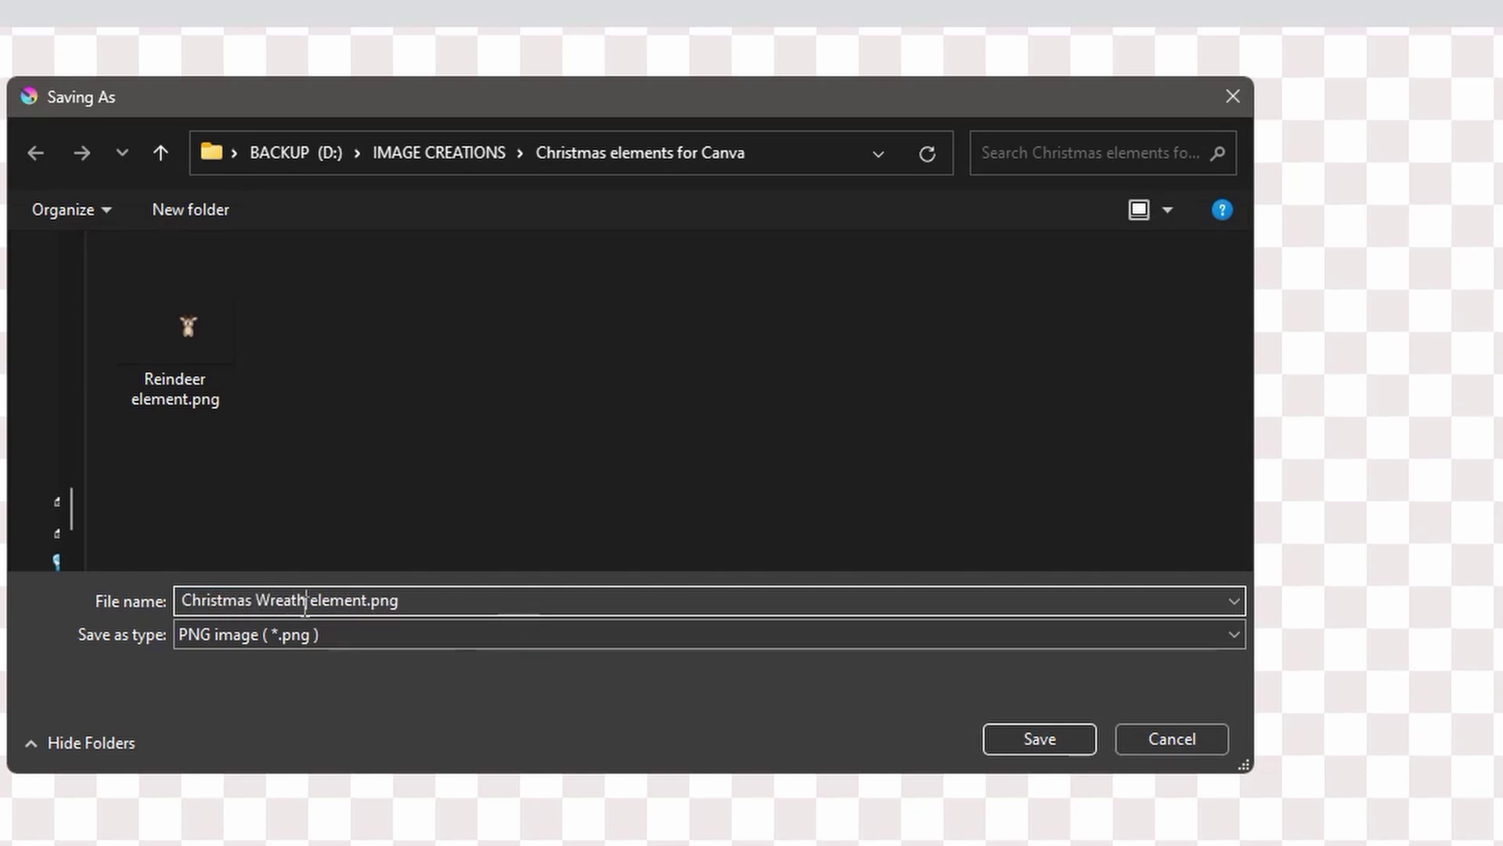
click(1022, 740)
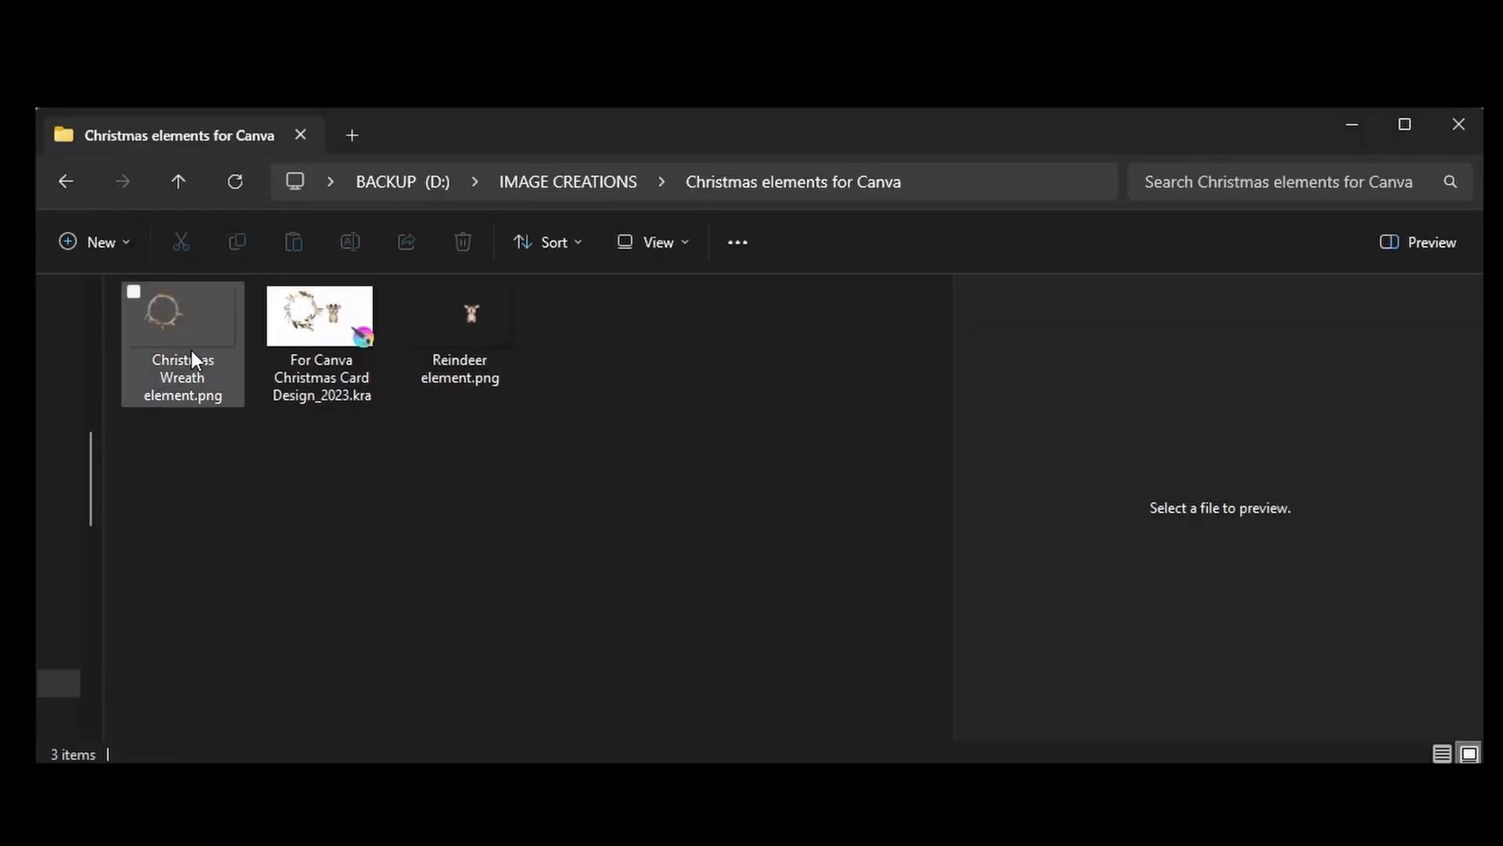
- Preview the Christmas Wreath element, Reindeer element and card design files in the folder
click(190, 348)
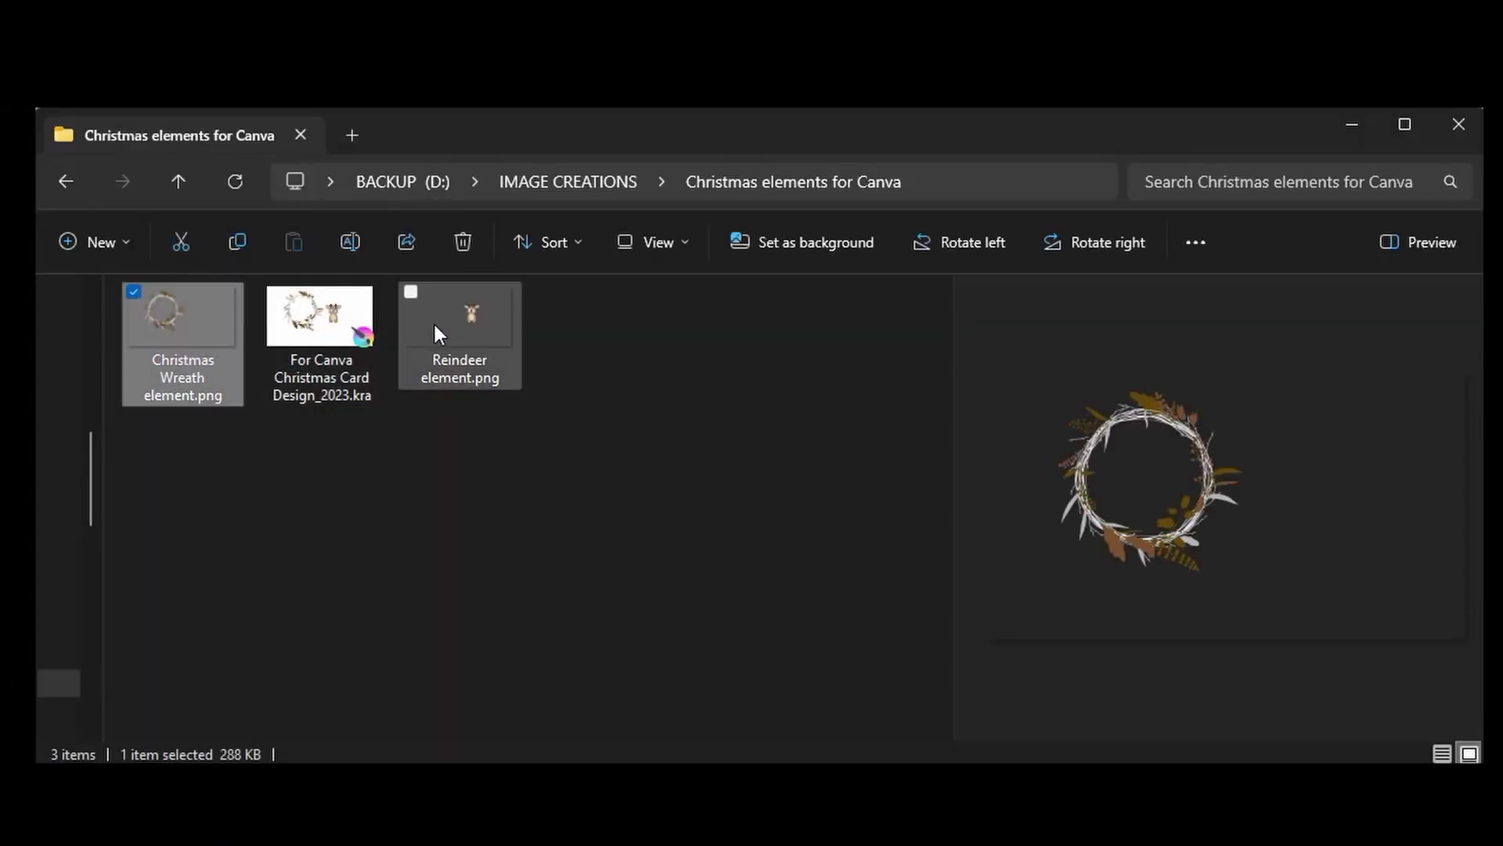
click(457, 324)
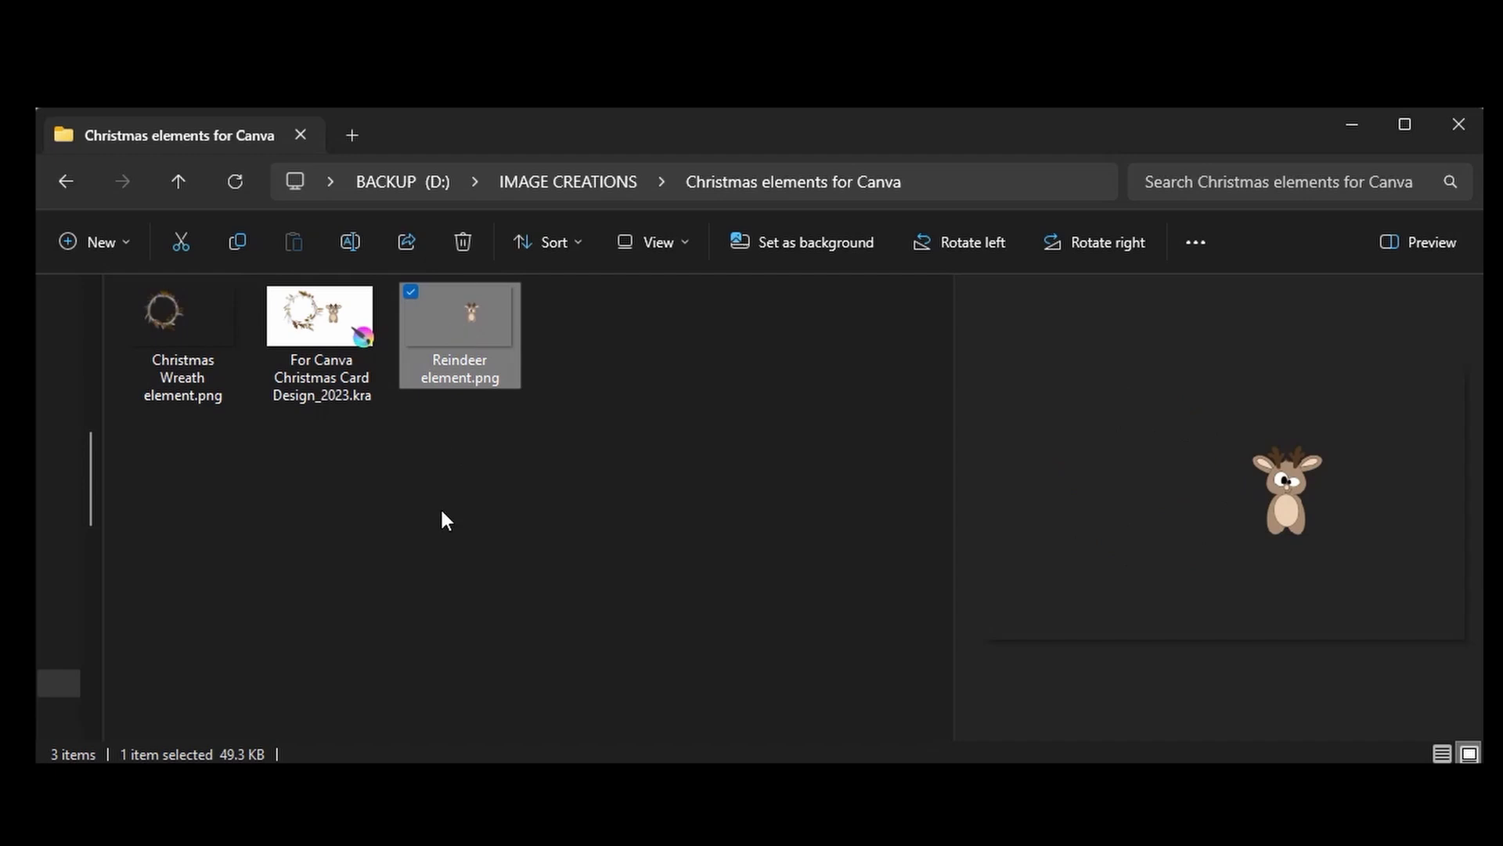
click(317, 329)
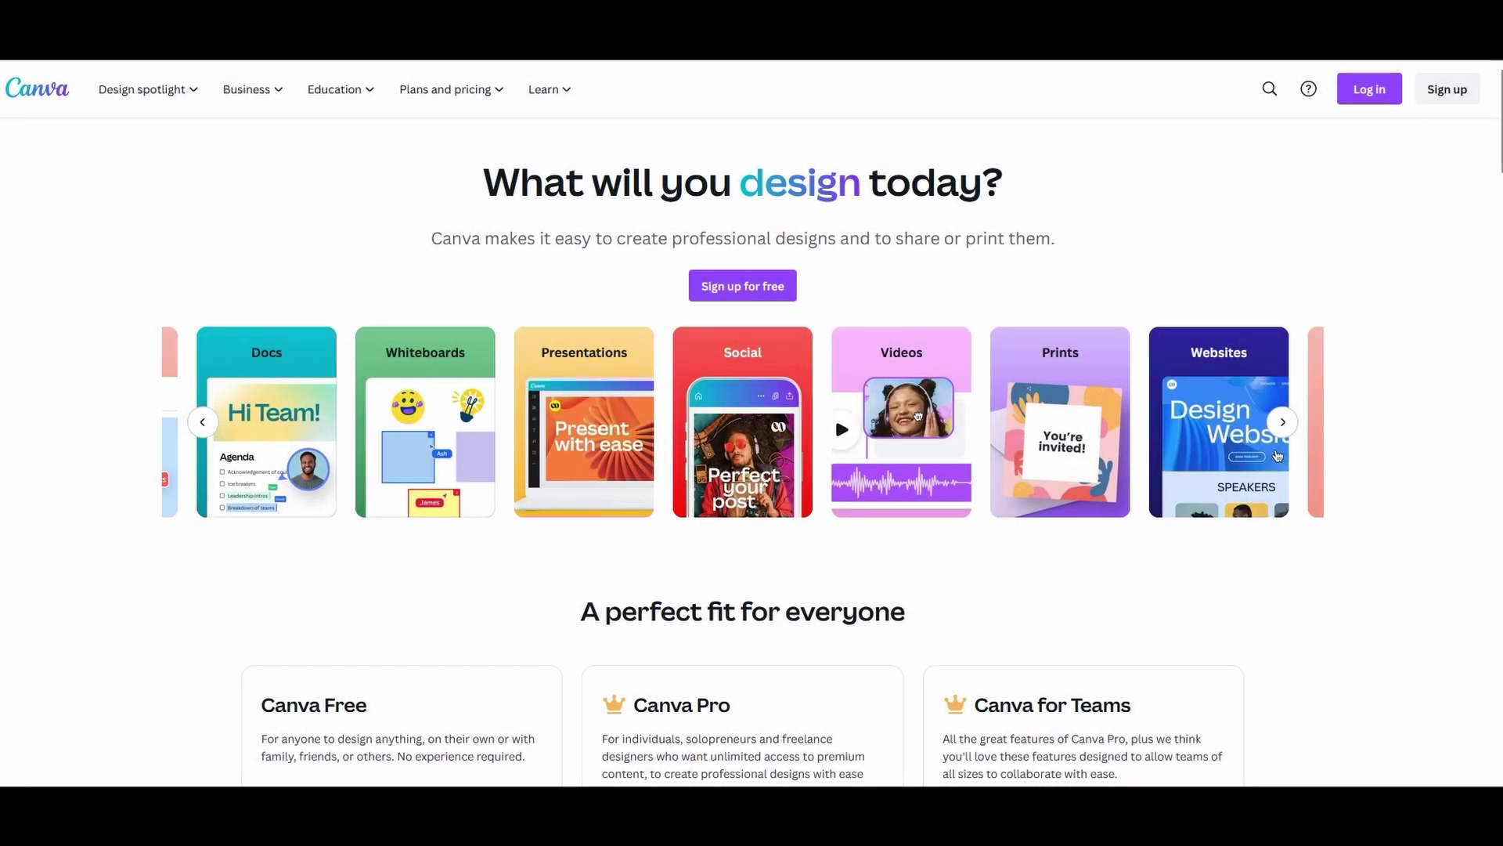
- Compare the Canva Free and Canva Pro headings, then bring up the Sign up dialog
drag(262, 704, 365, 707)
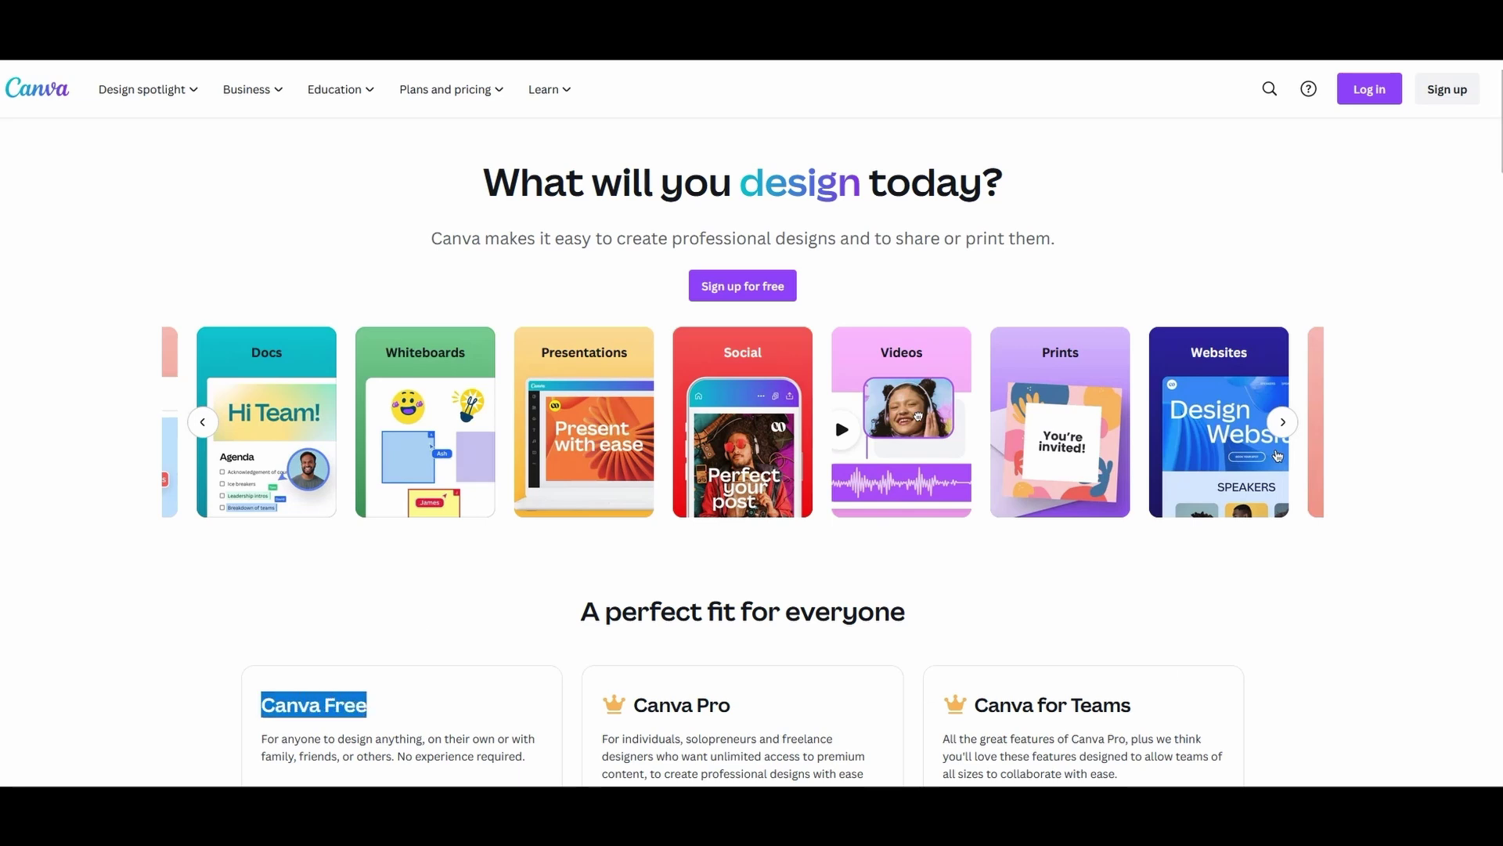
drag(635, 704, 729, 707)
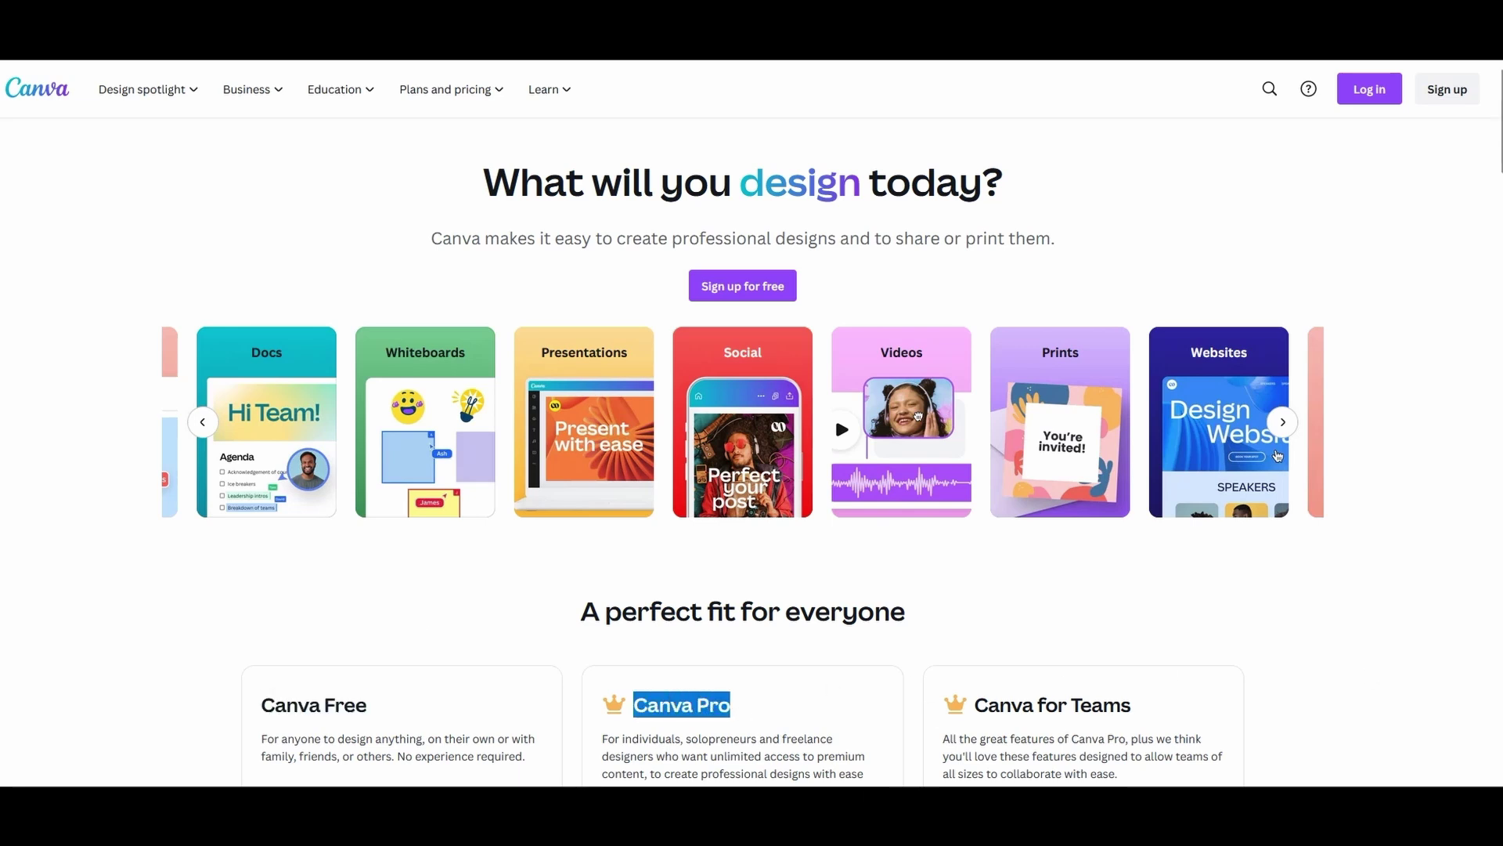
click(730, 707)
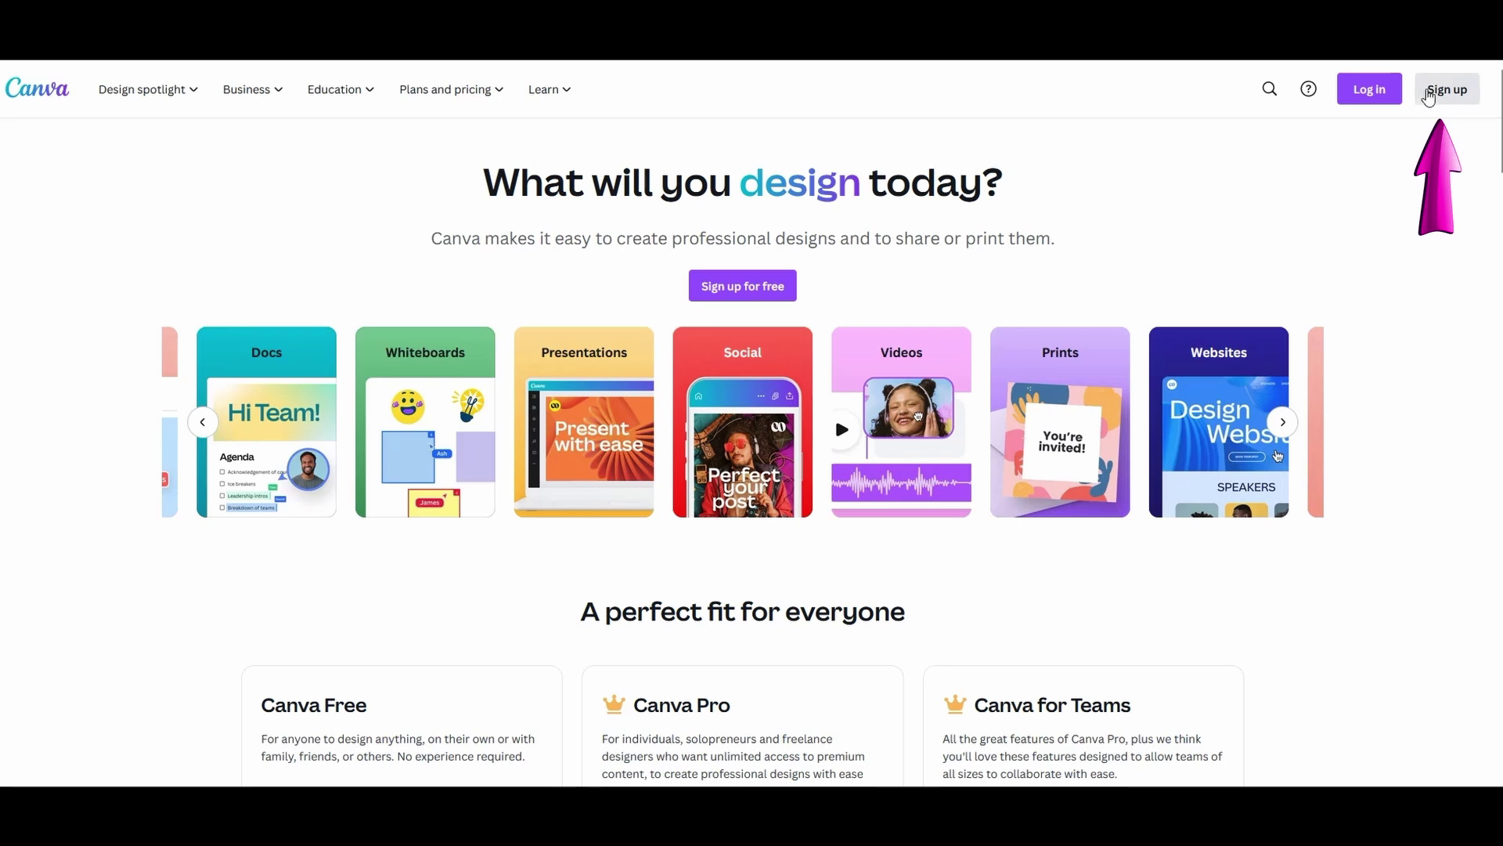
click(1446, 93)
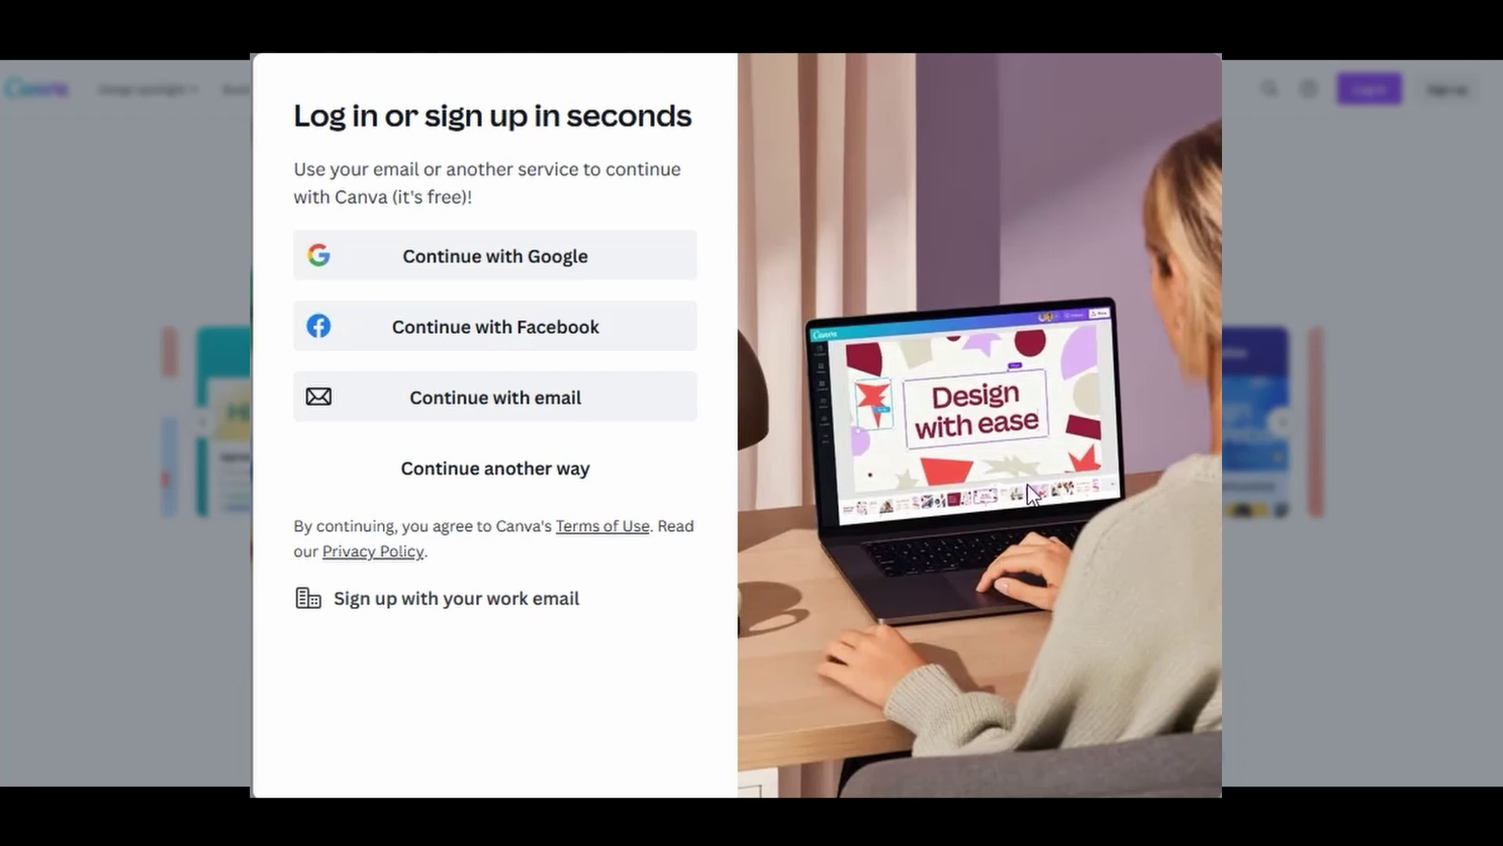
- Sign in with the account e-mail and close the dialog to reach the home dashboard
click(538, 477)
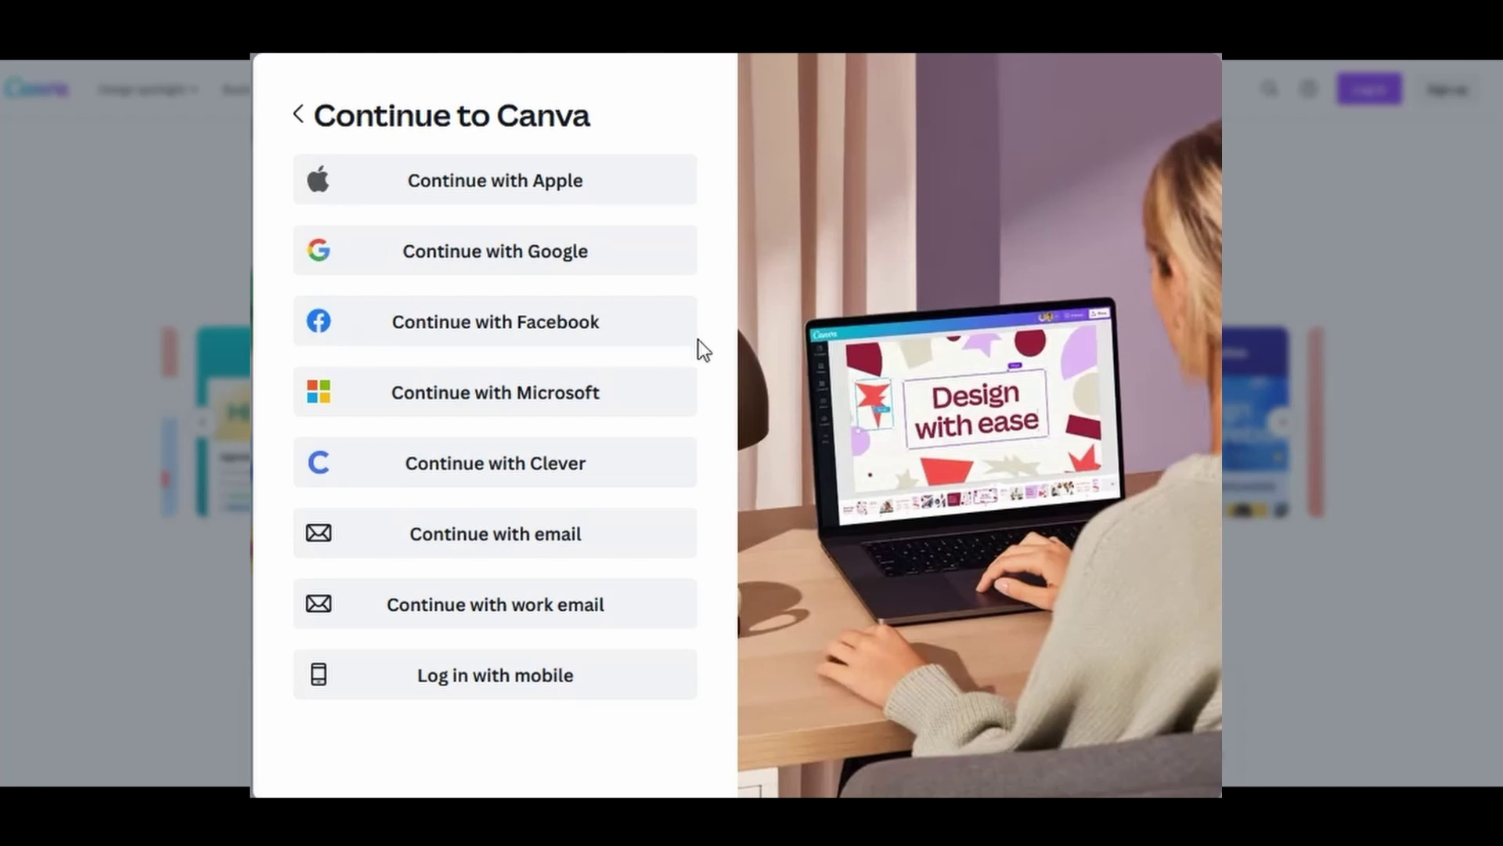
click(501, 547)
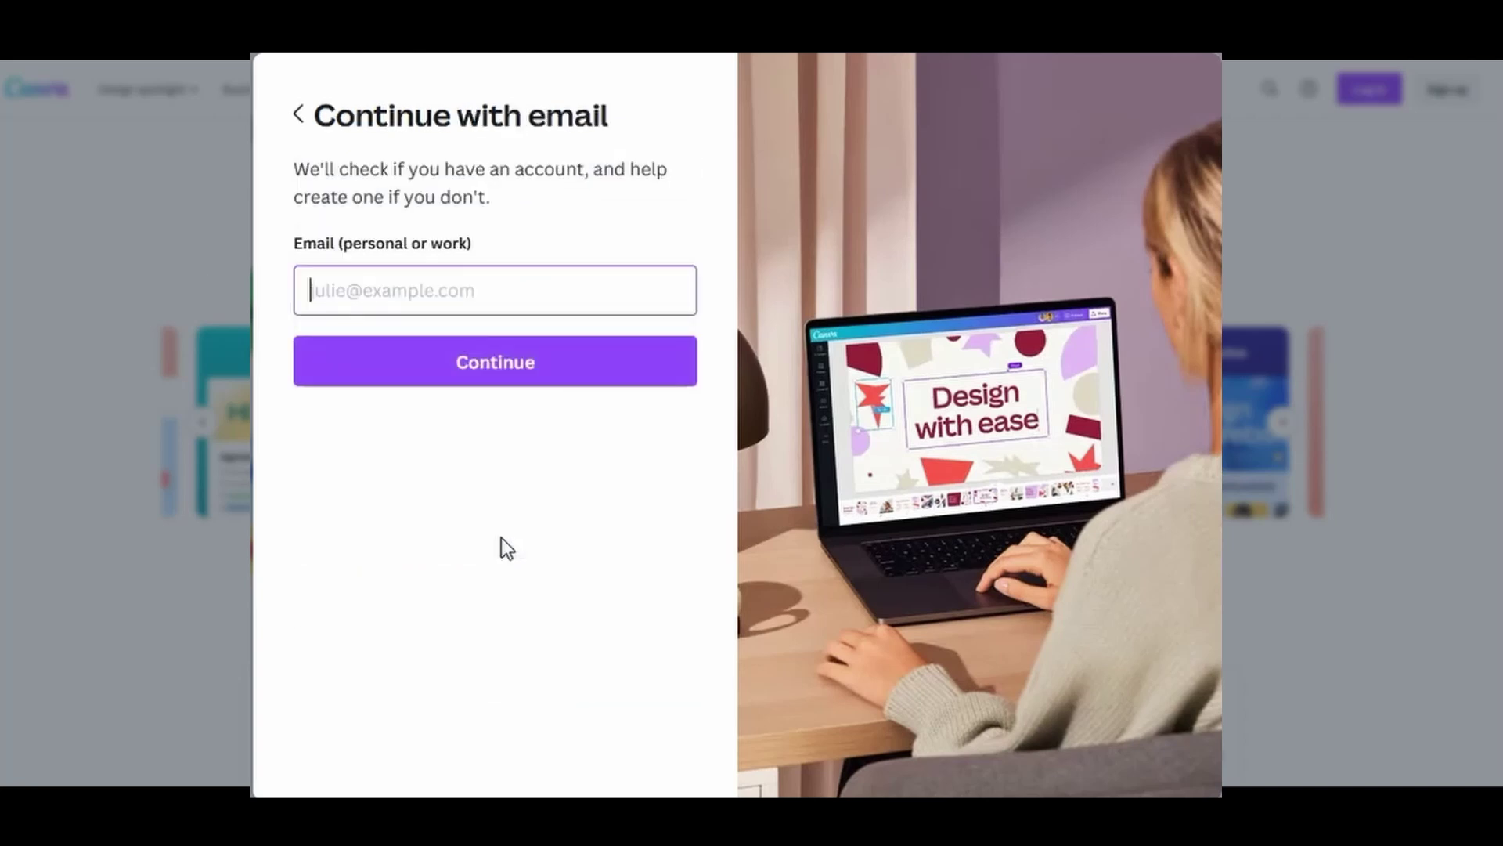
text(tes)
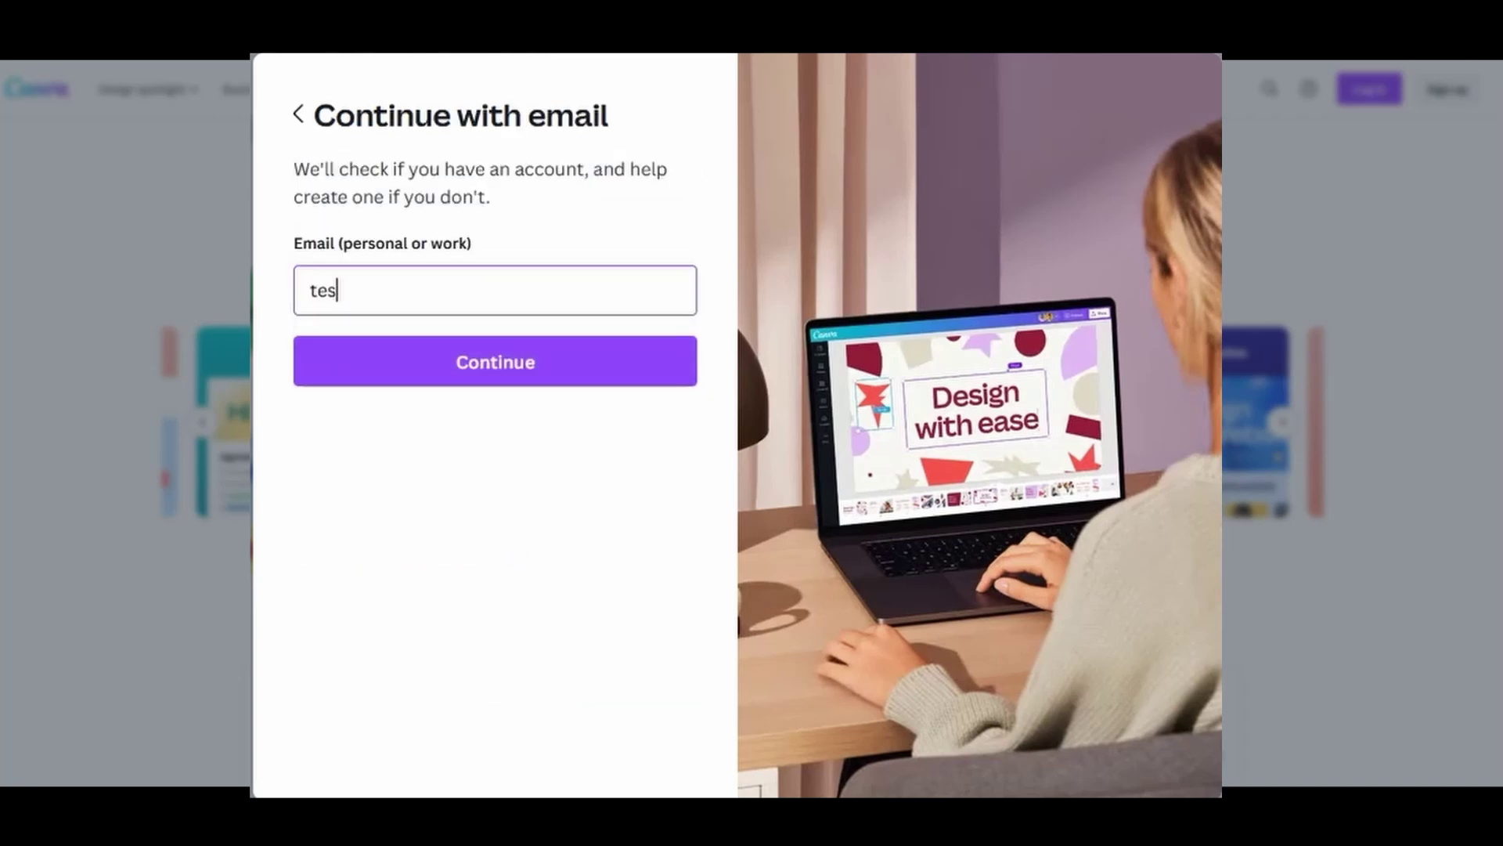
text(t@test.com)
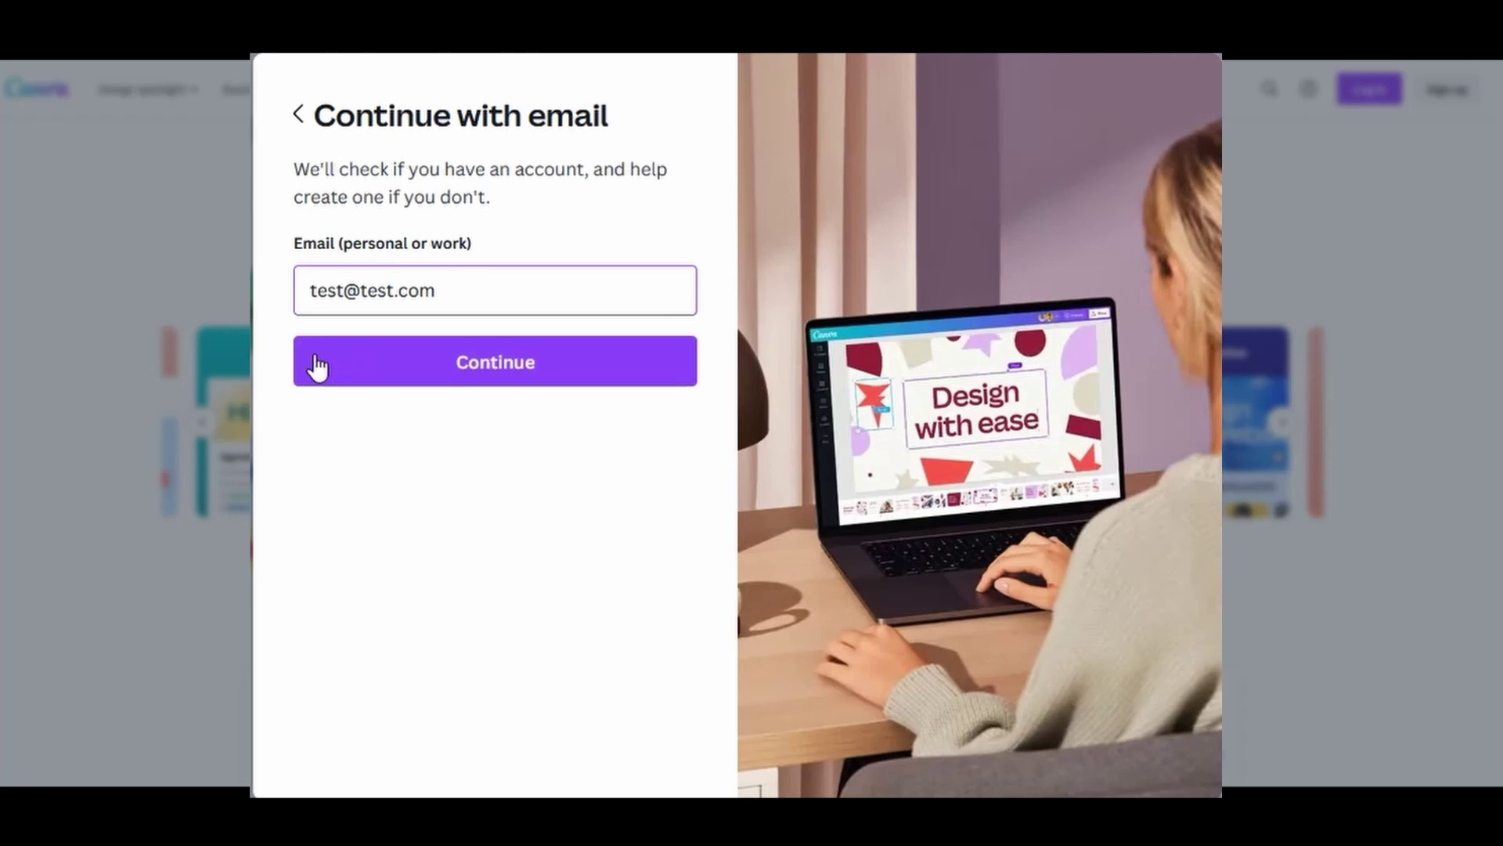
click(495, 379)
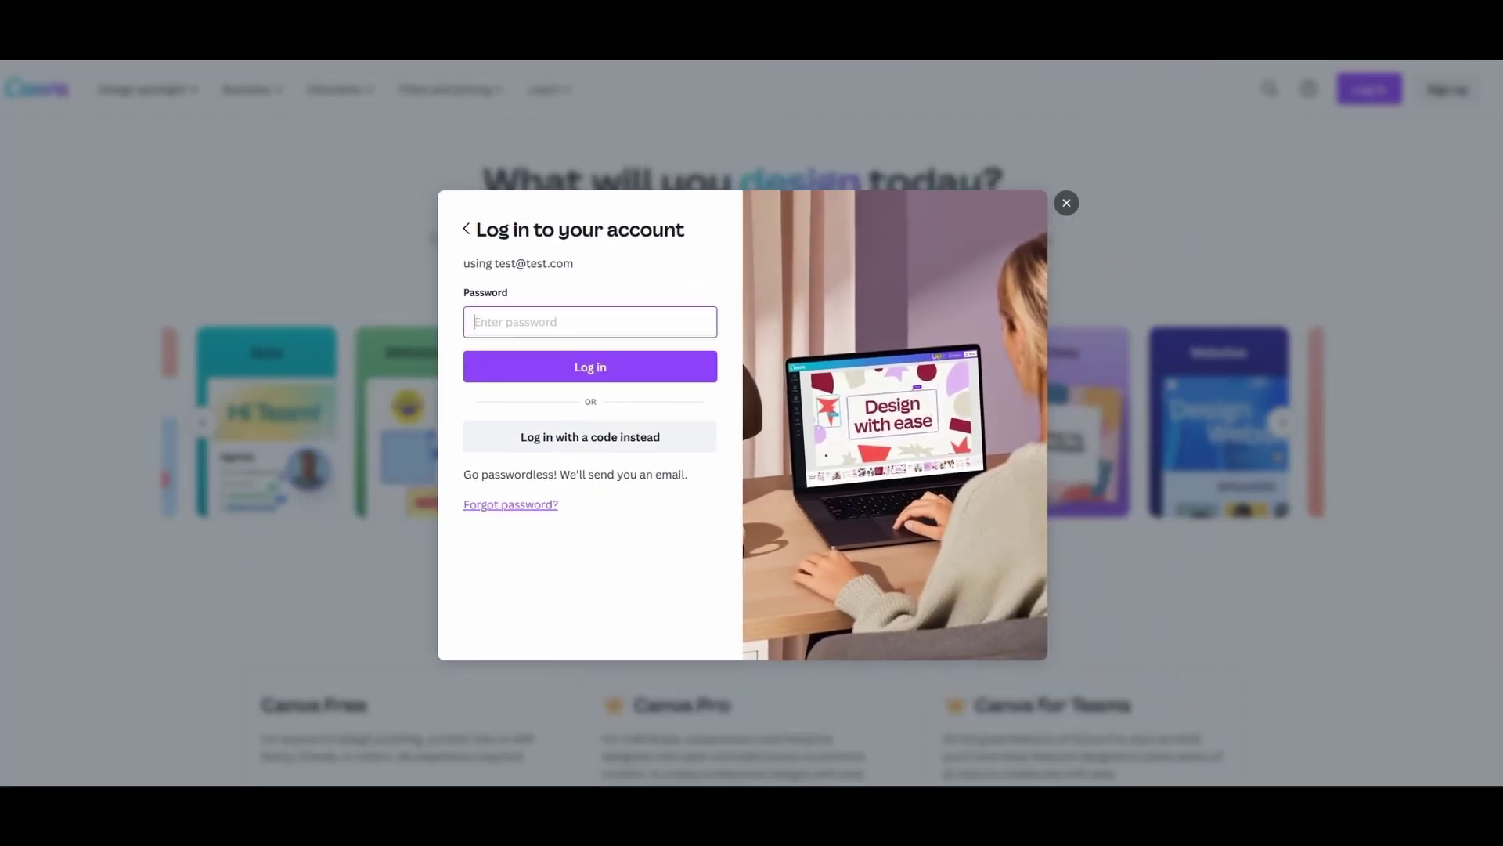
click(1066, 204)
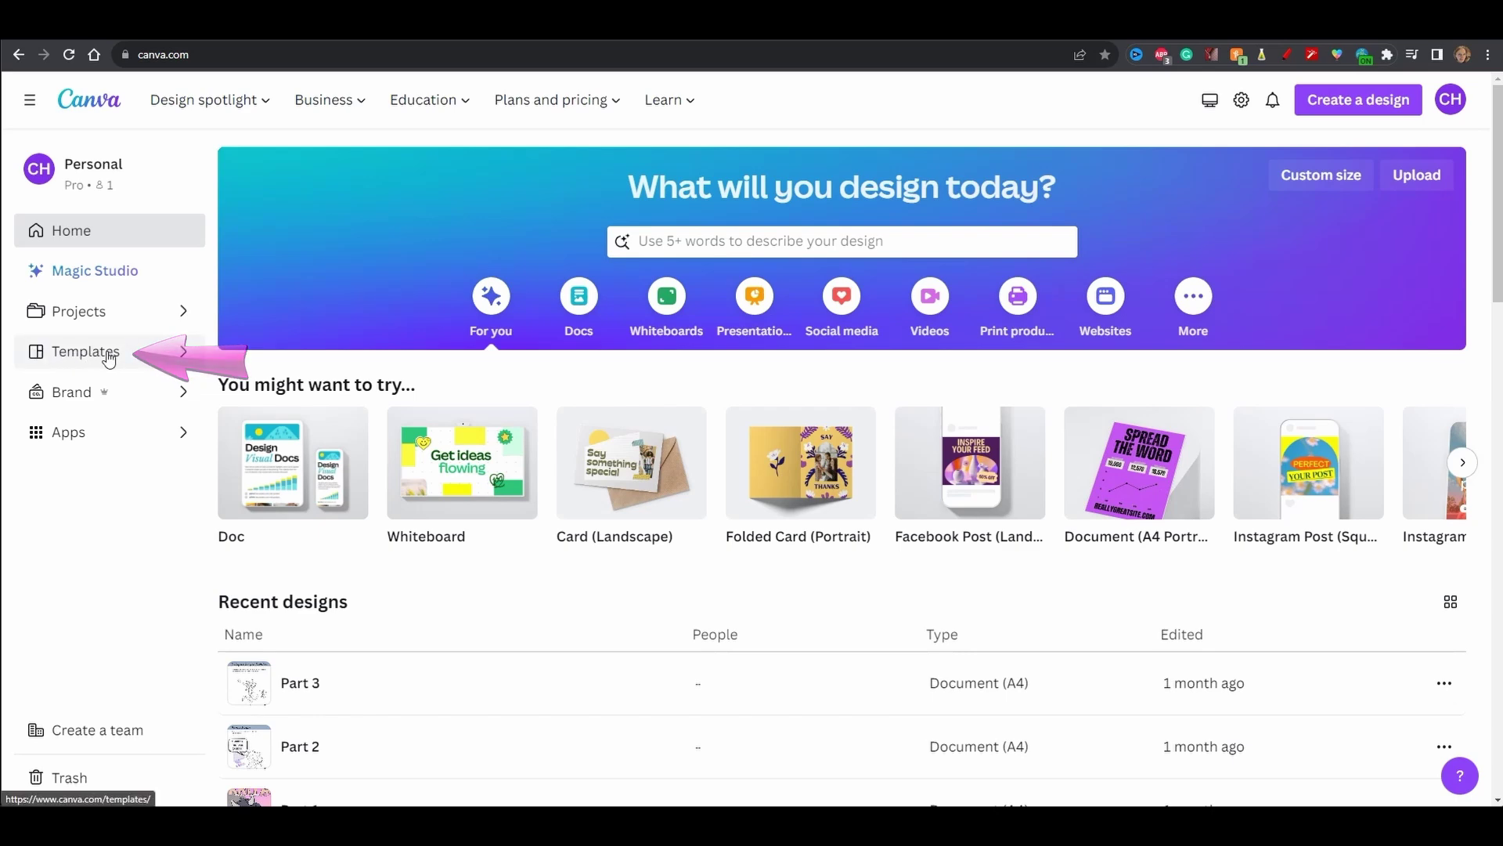
- Search the Canva templates for 'PRINT FOLDED CARD'
click(109, 358)
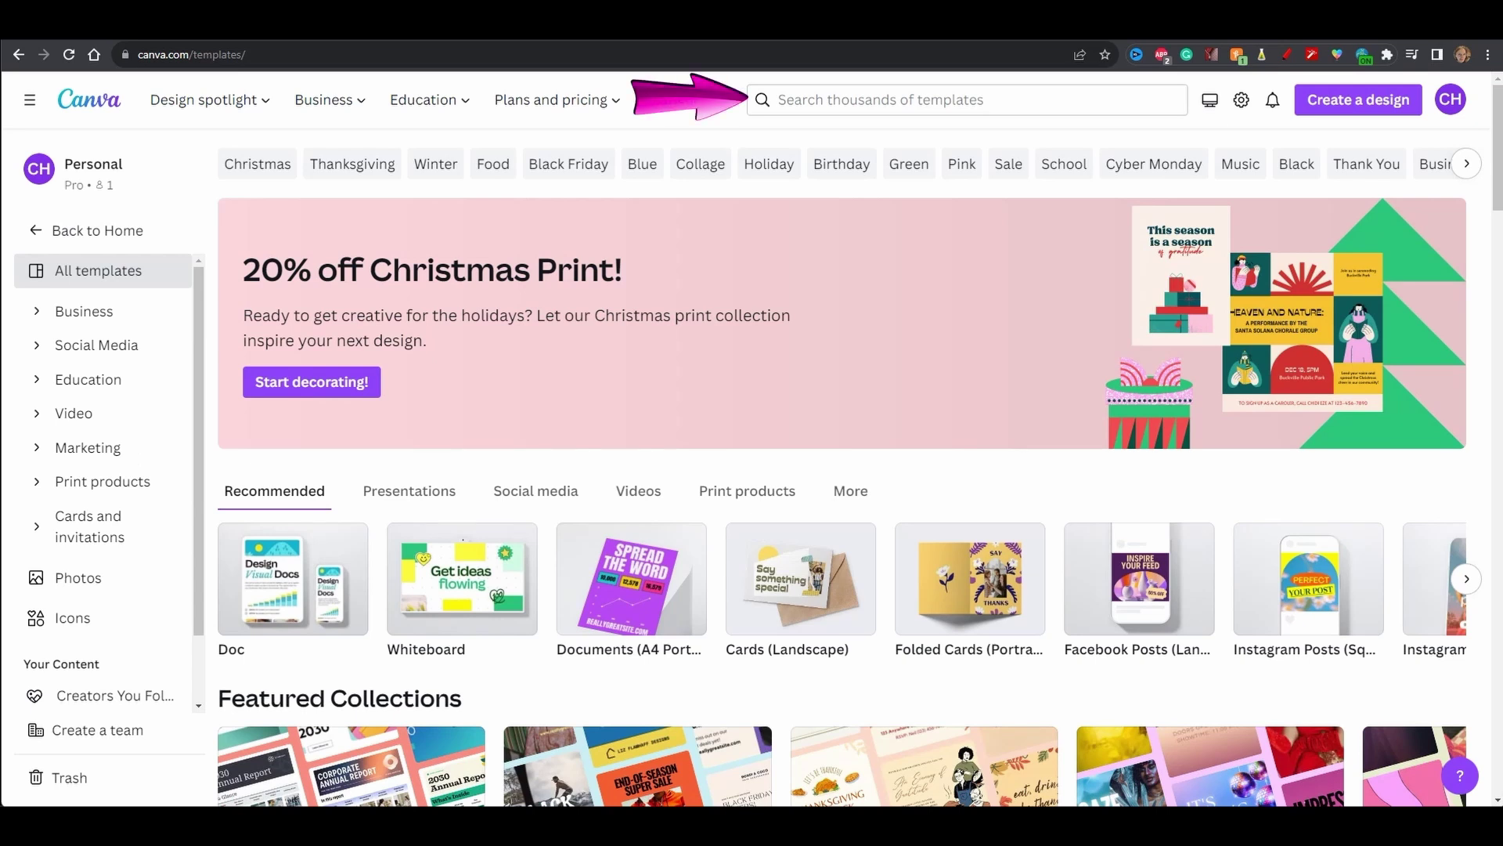
click(812, 98)
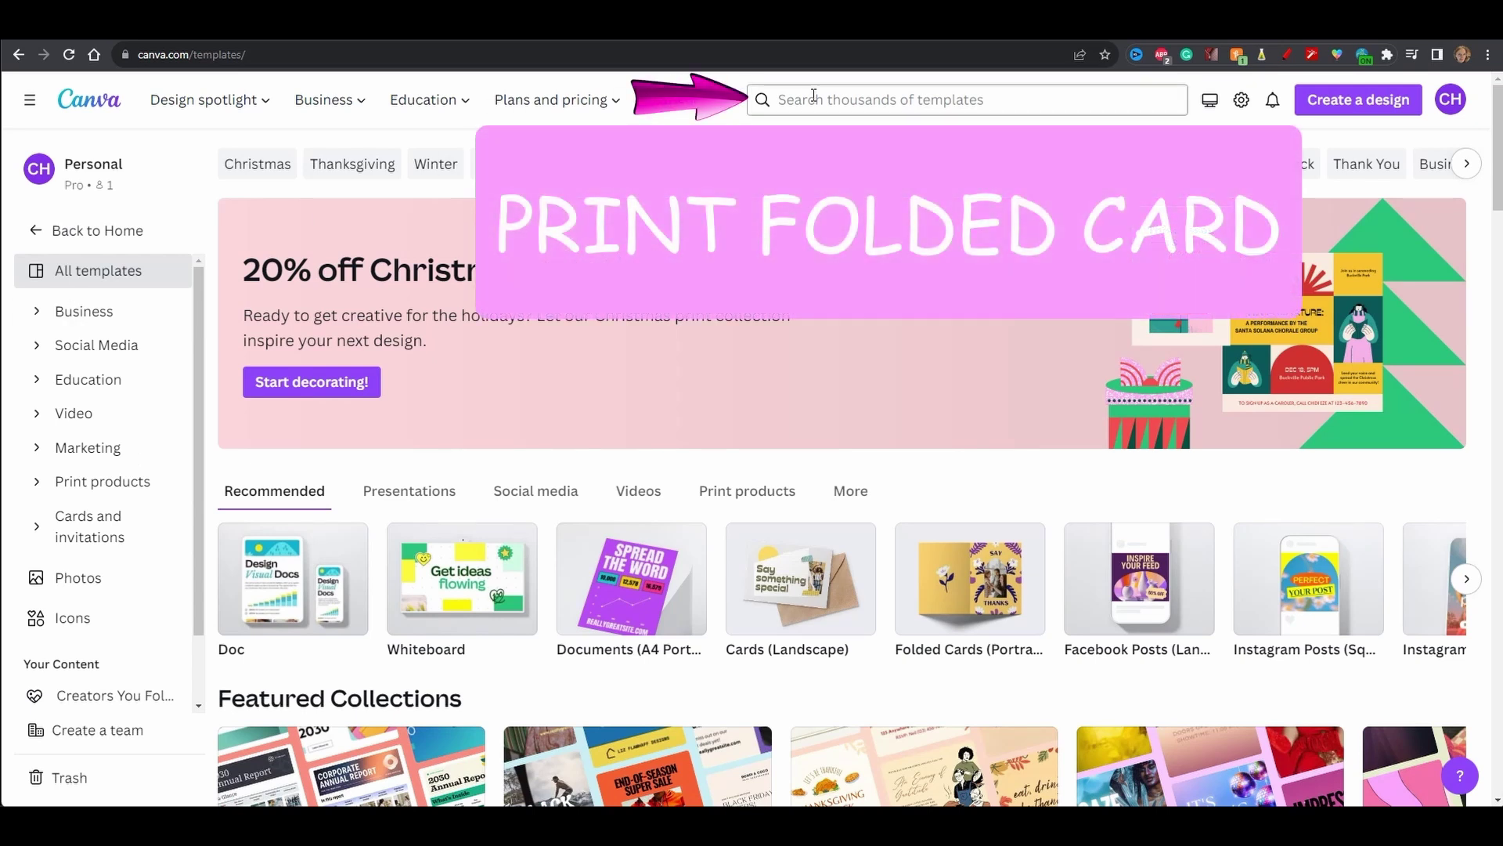
key(Caps_Lock)
text(PRINT FO)
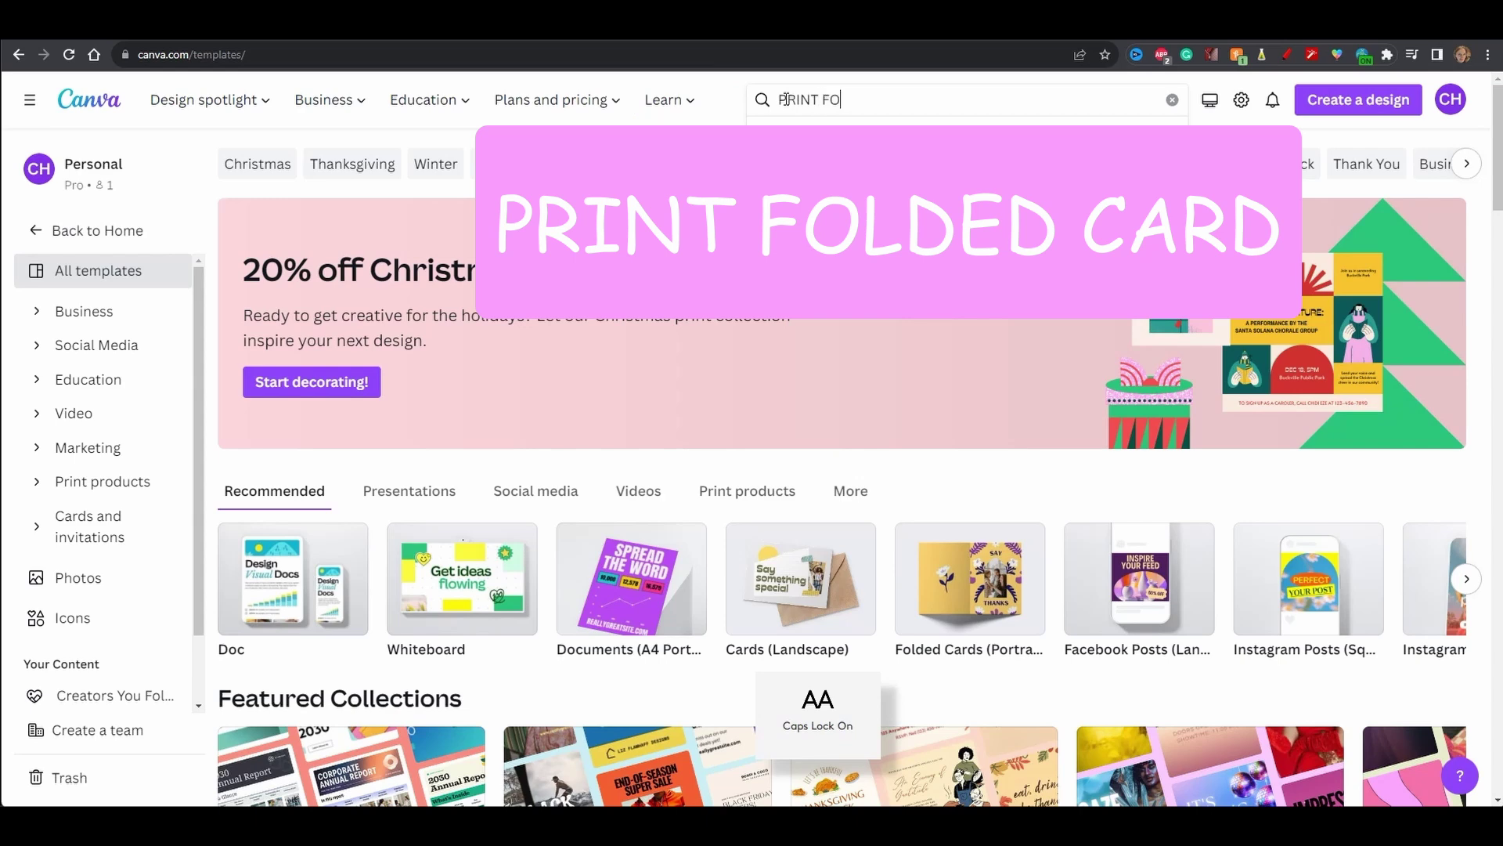
text(LDE)
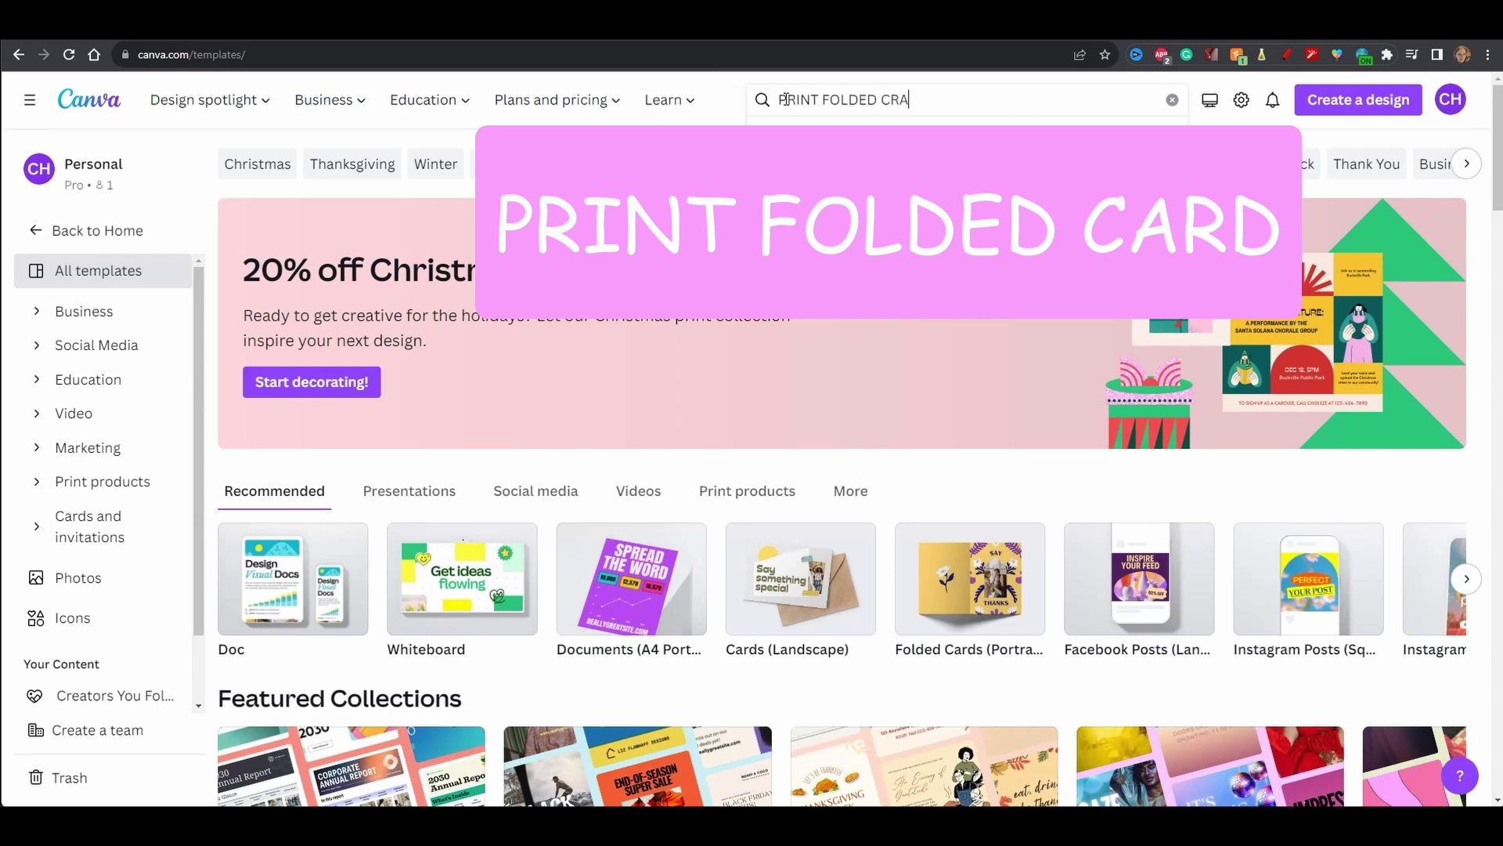
text(D CARD)
key(Return)
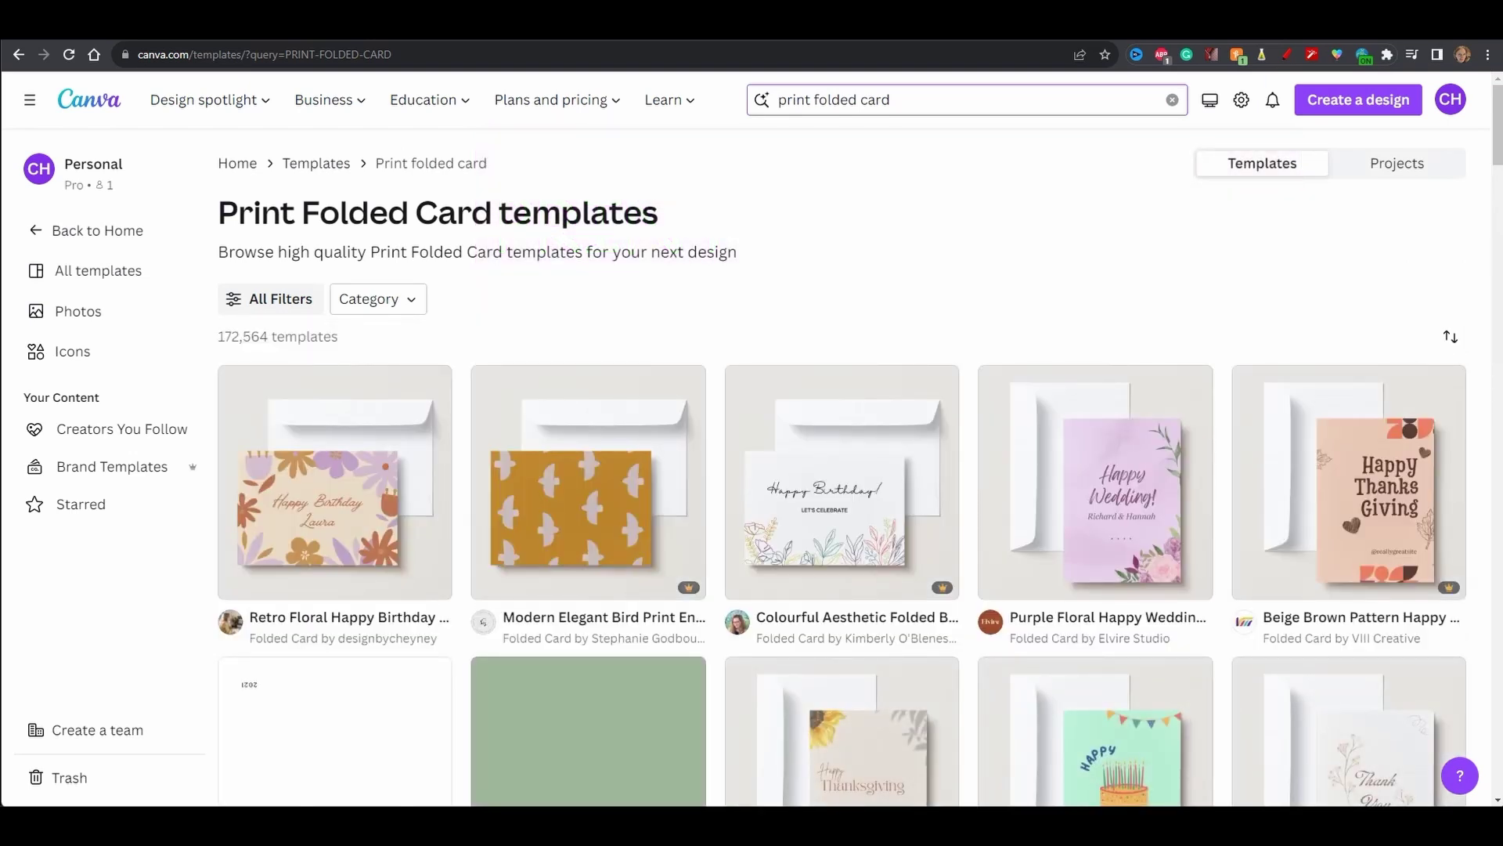
mouse_move(362, 595)
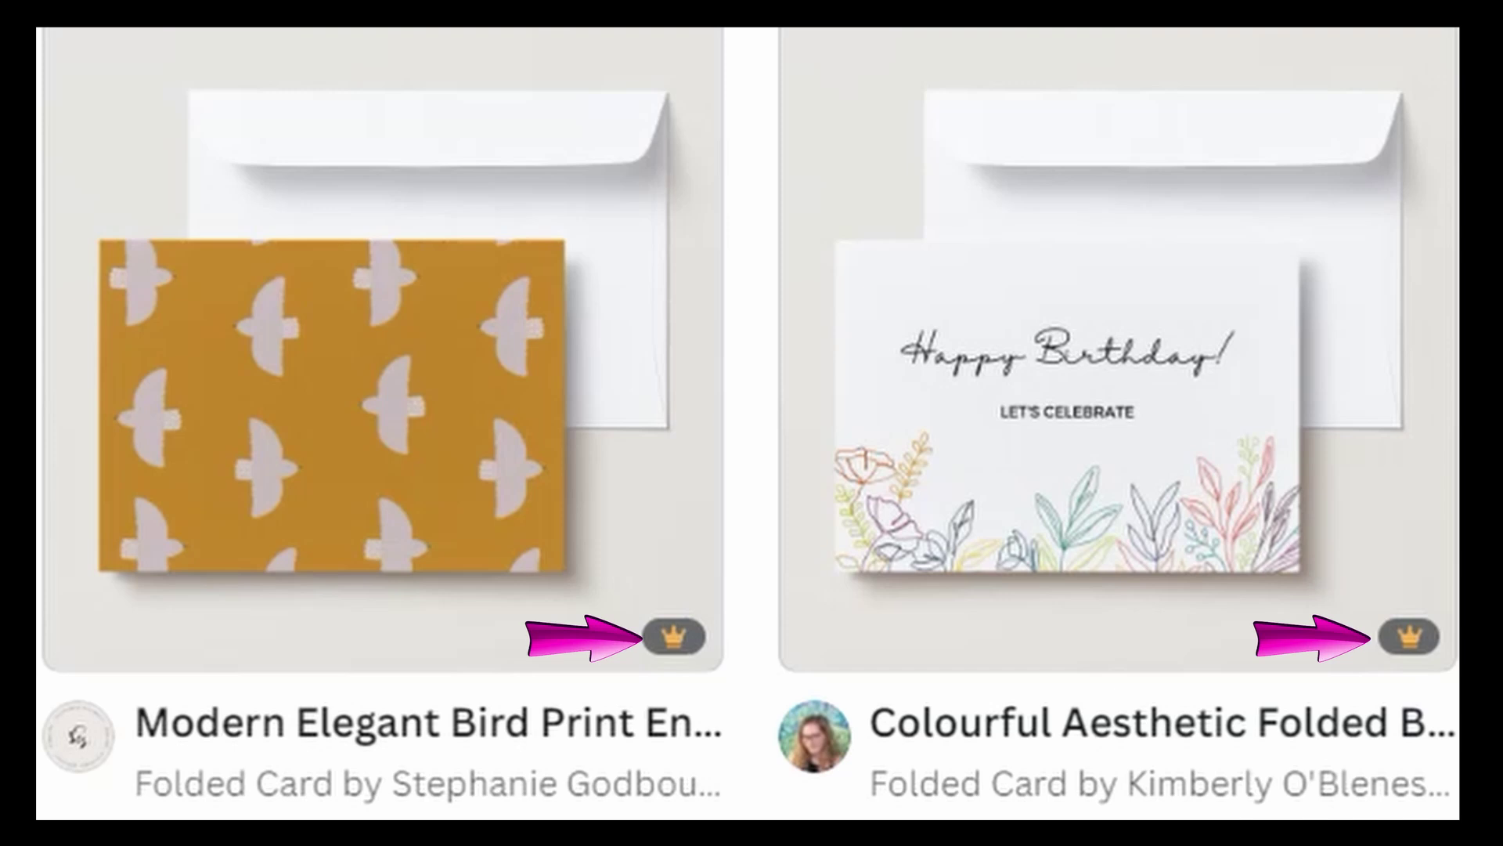
mouse_move(579, 638)
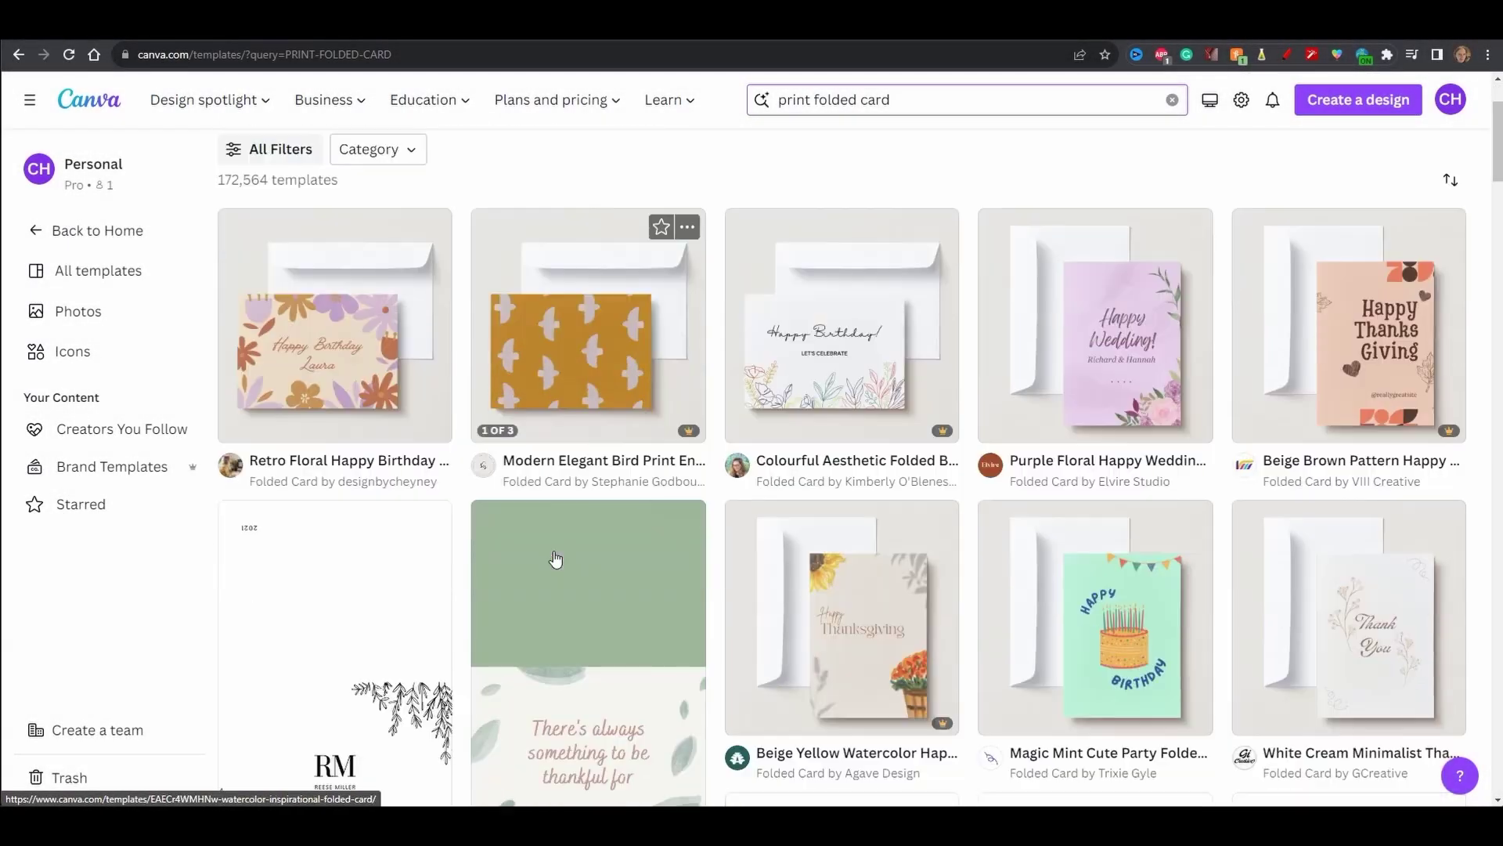
scroll(554, 558, down, 10)
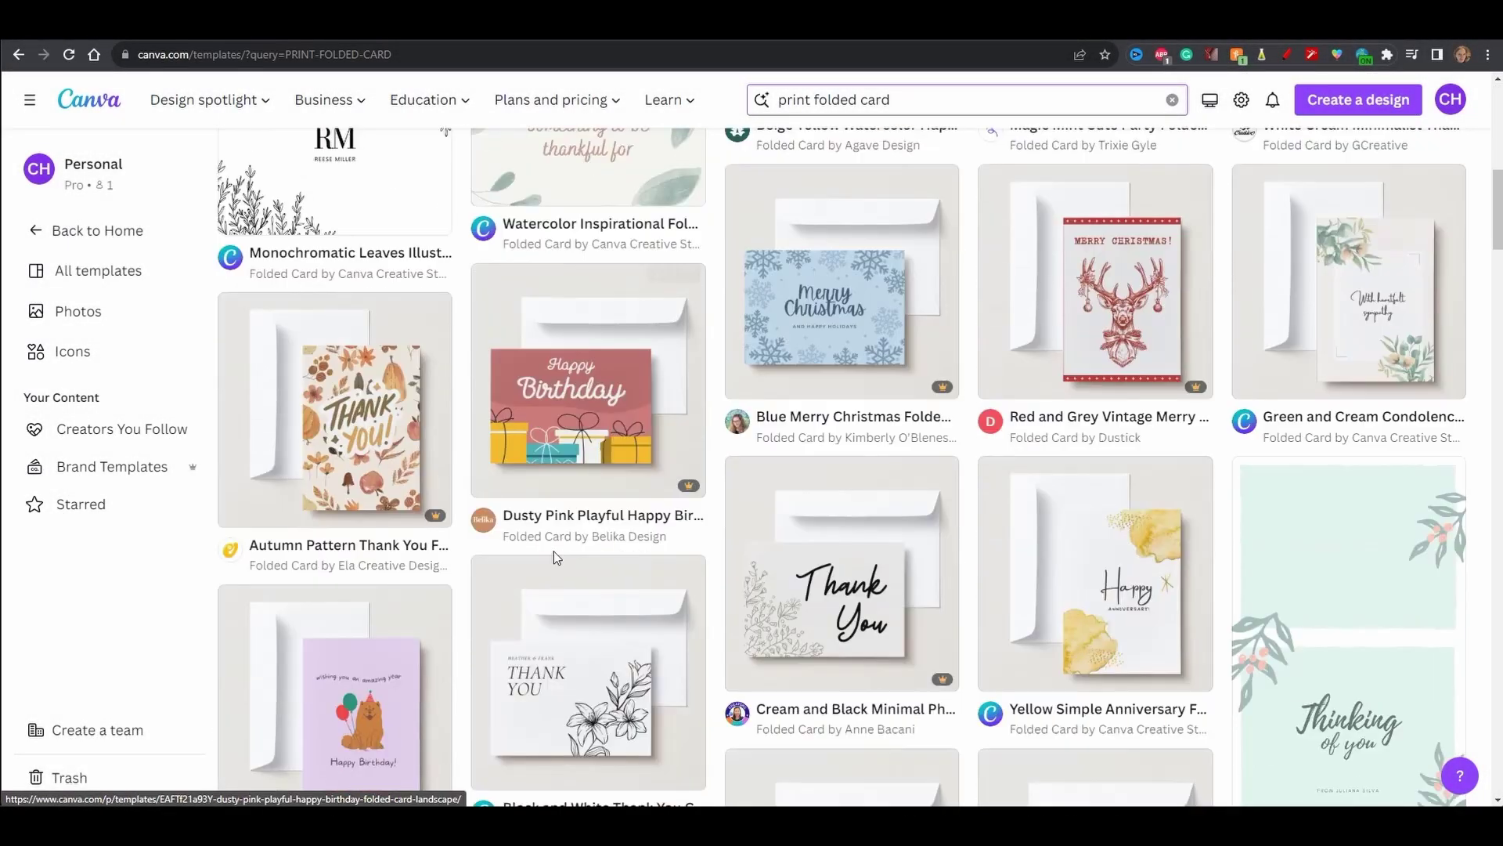
scroll(554, 558, down, 12)
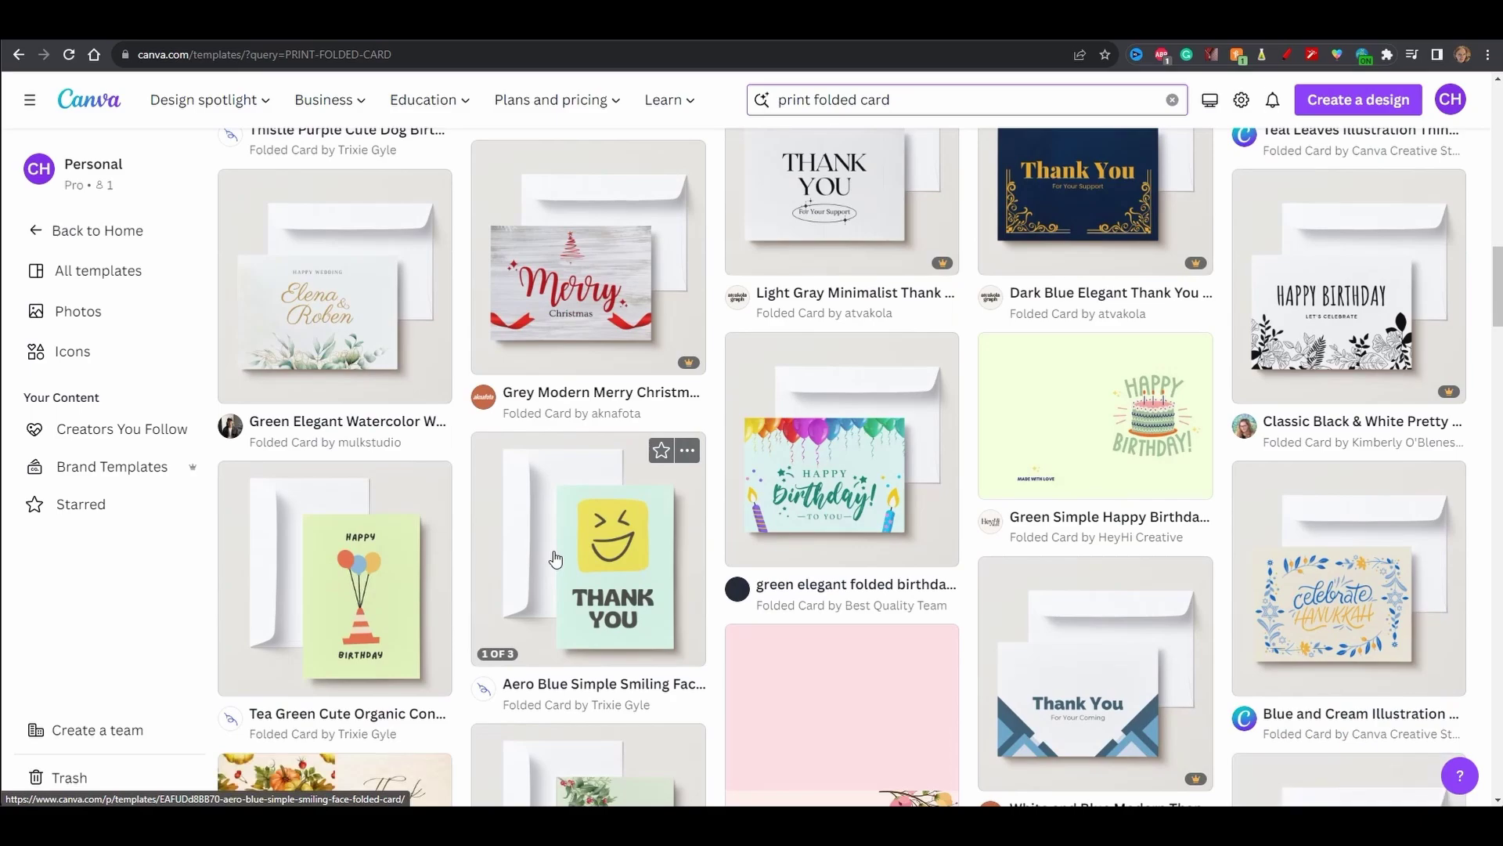
scroll(554, 557, down, 13)
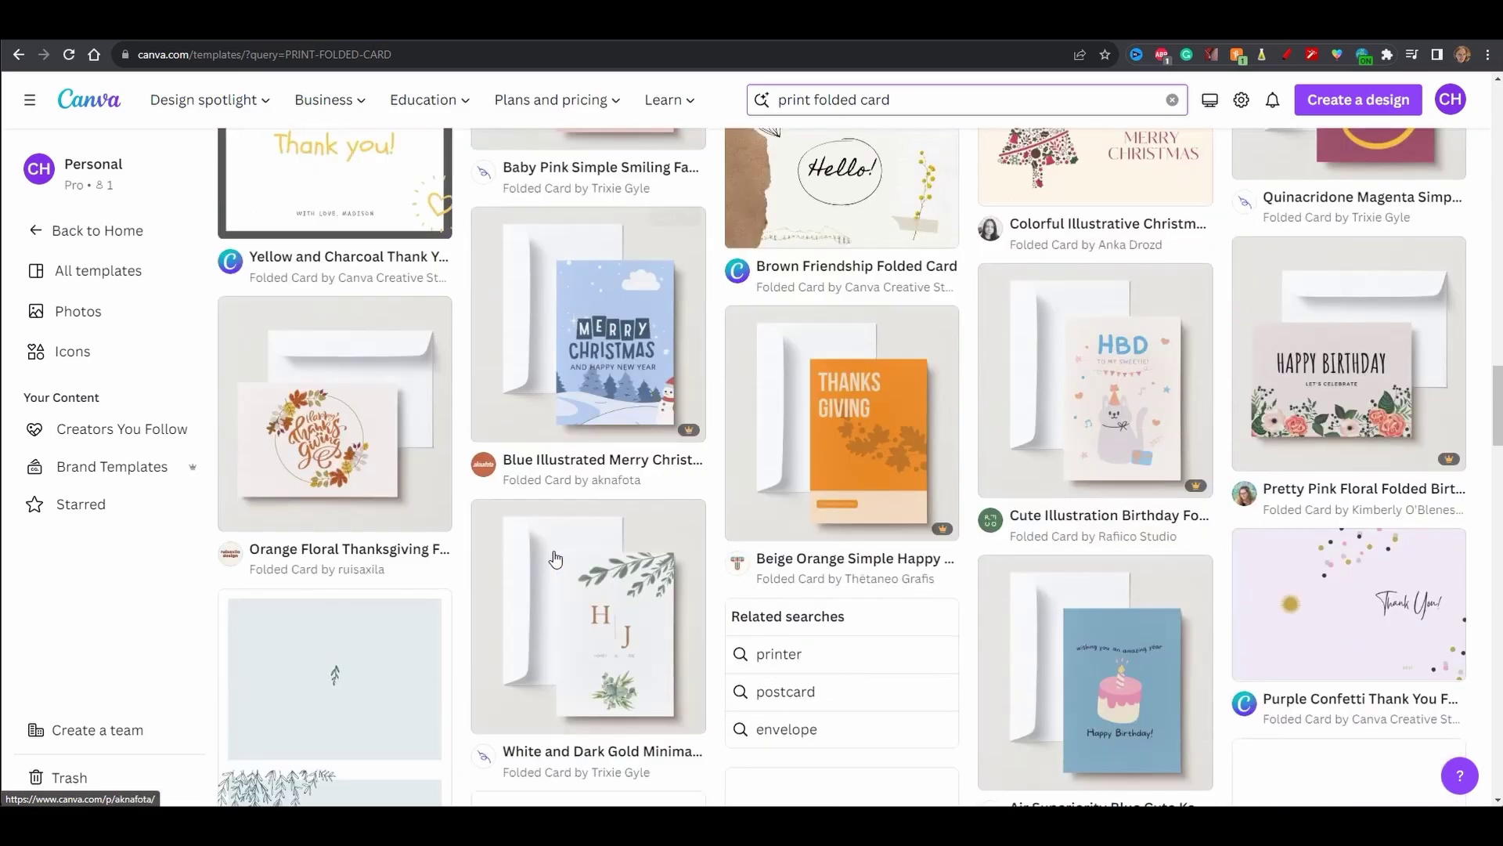
scroll(554, 557, down, 10)
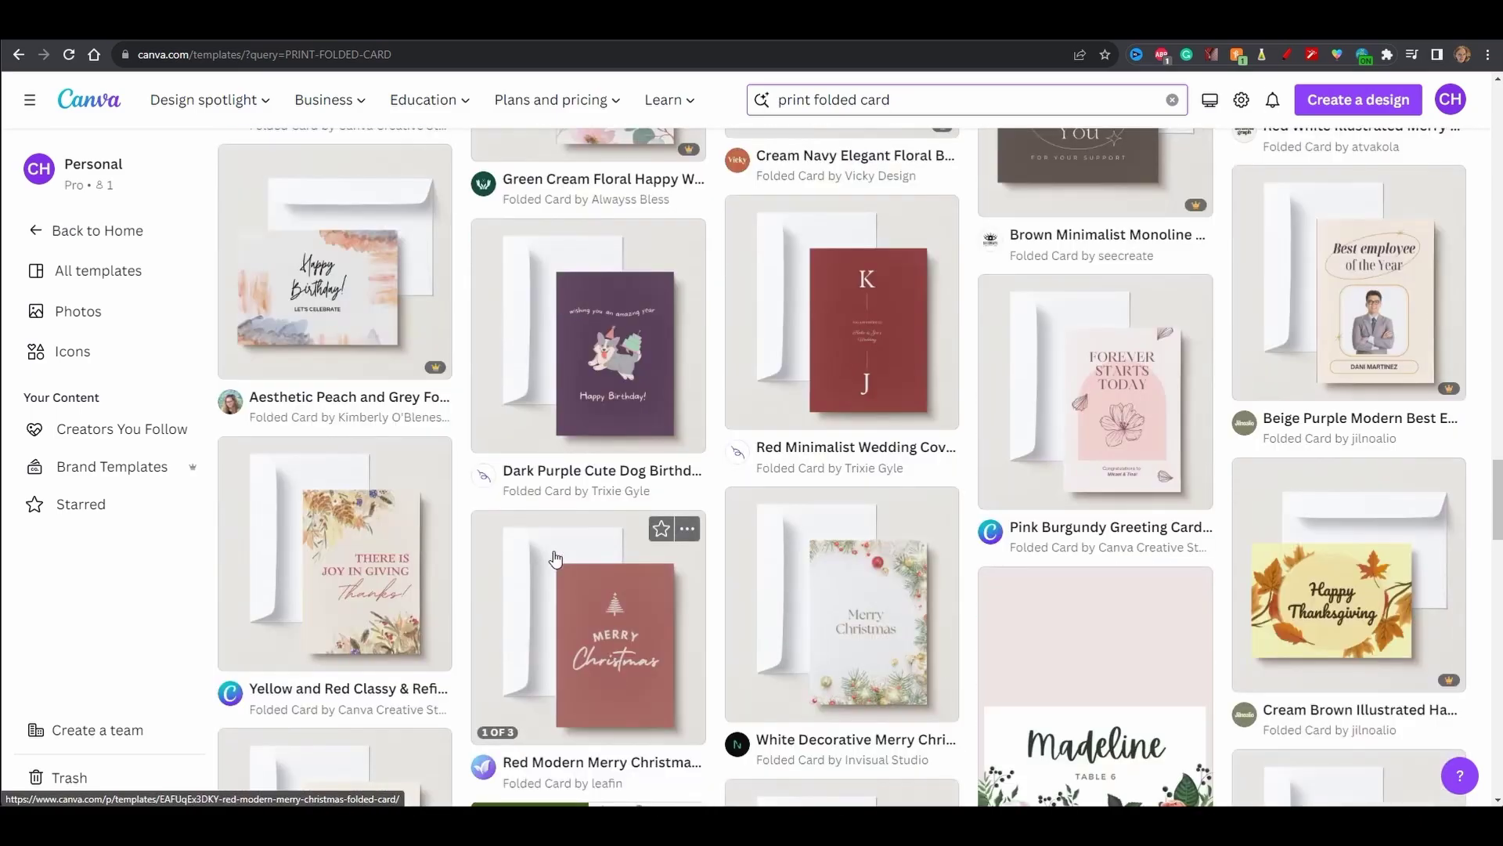
scroll(554, 557, down, 10)
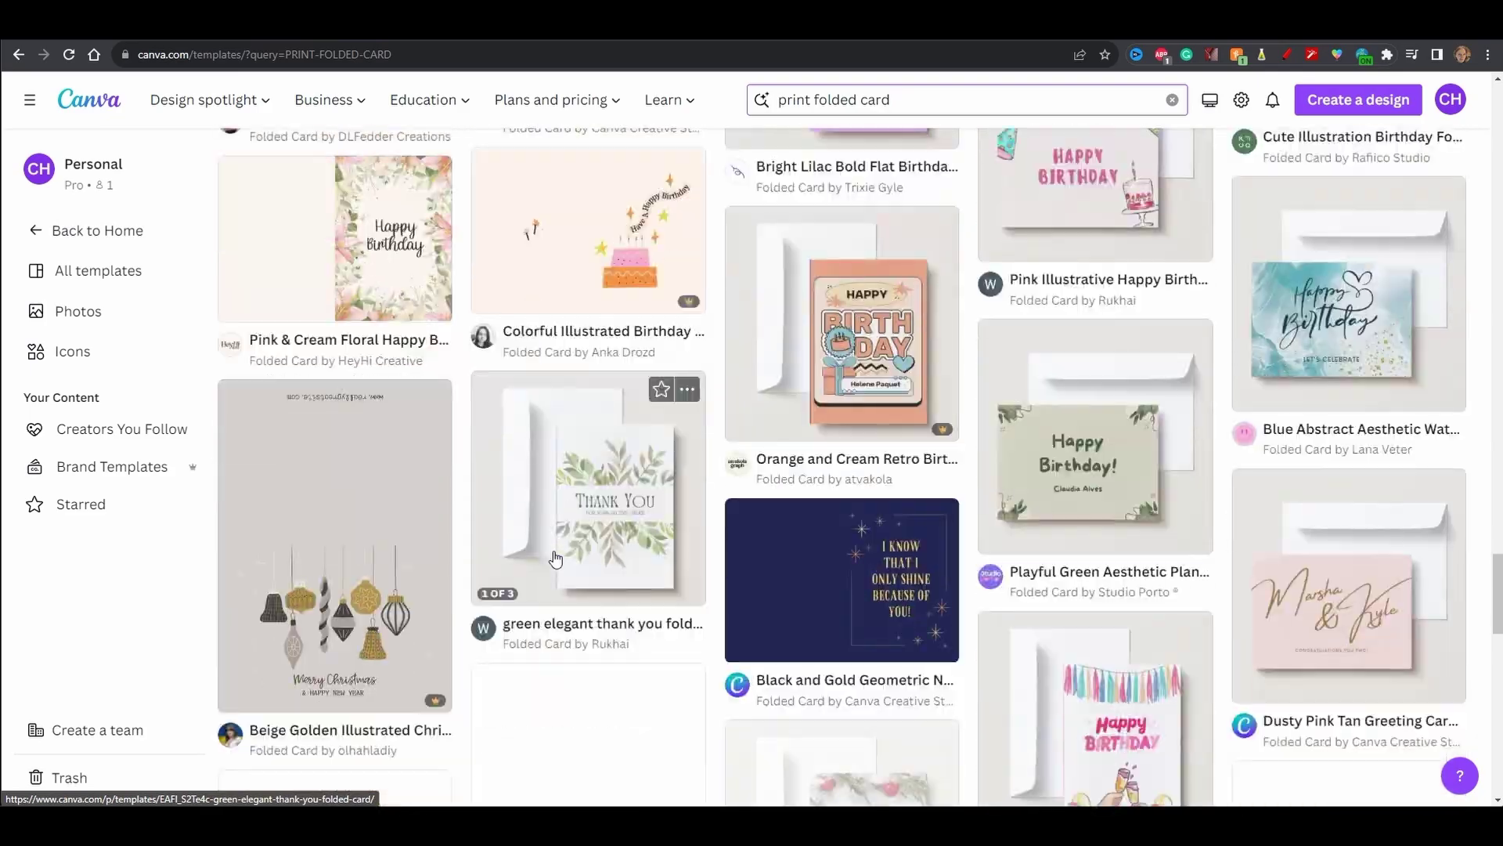
scroll(554, 557, down, 8)
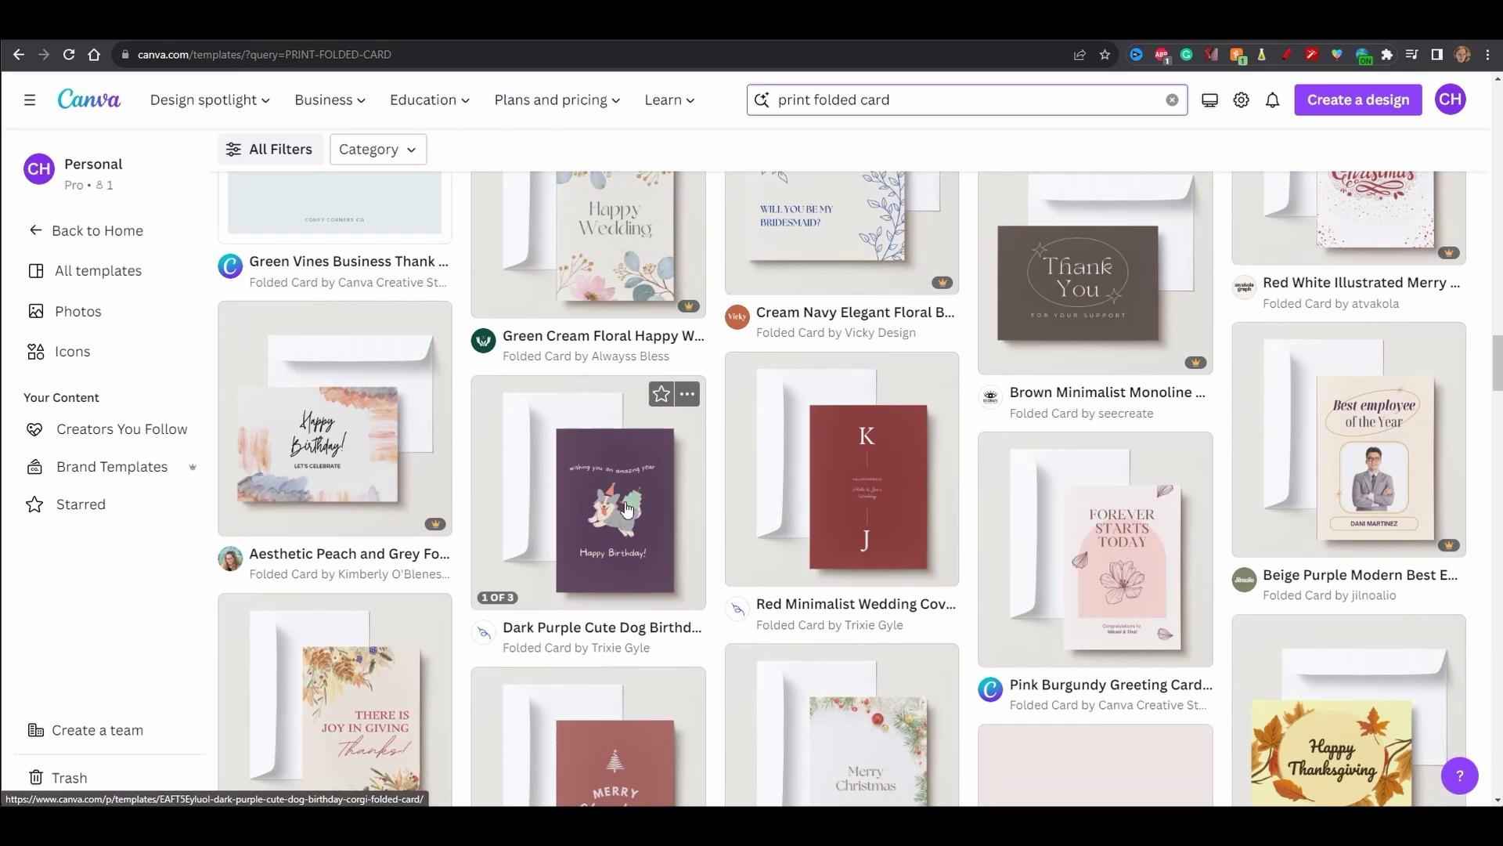
- Preview the Dark Purple Cute Dog Birthday card template and page through its images
click(599, 495)
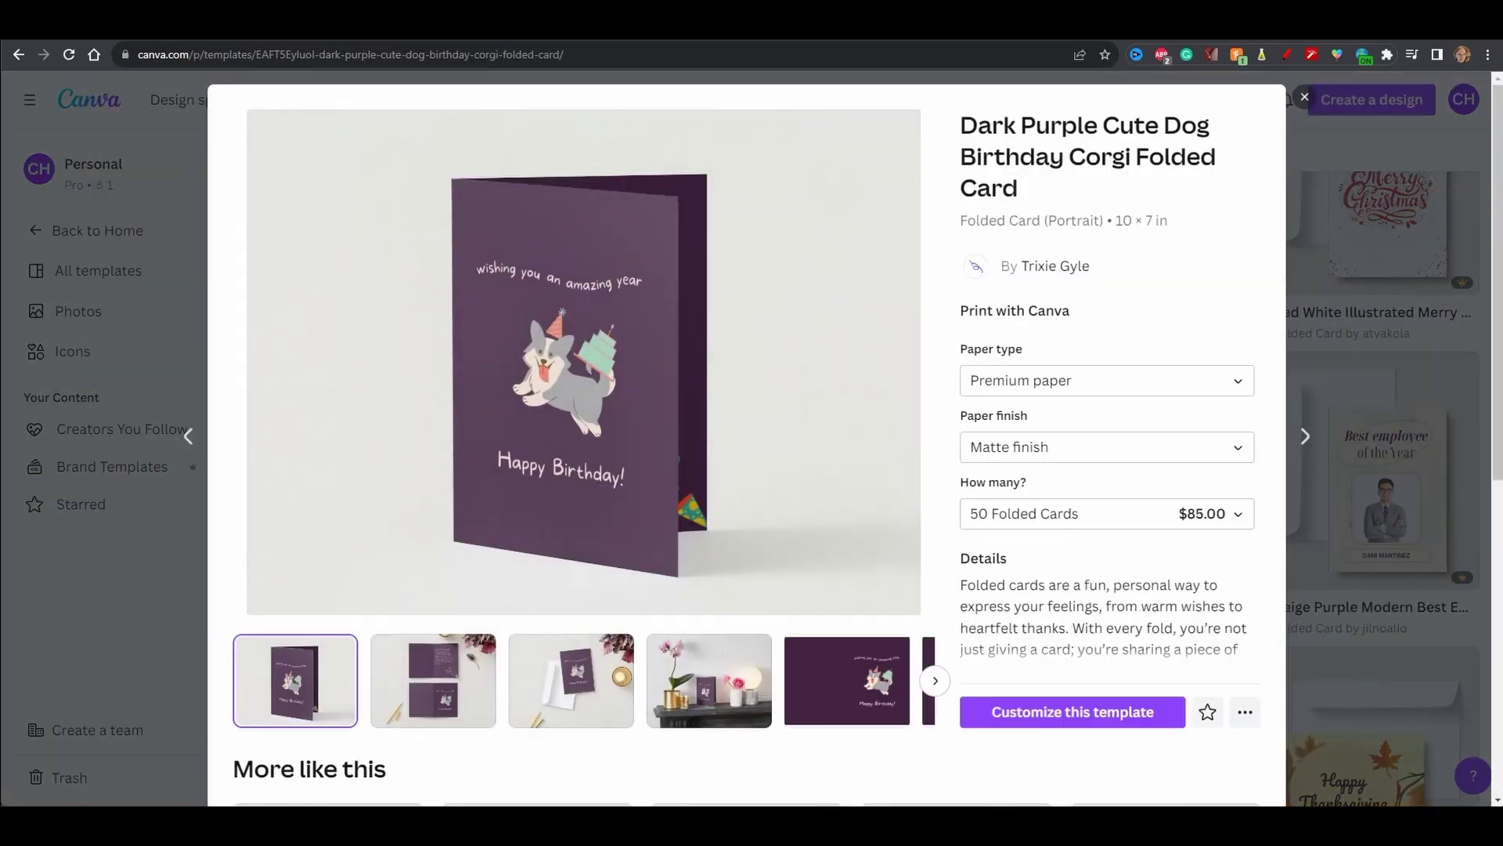
click(422, 680)
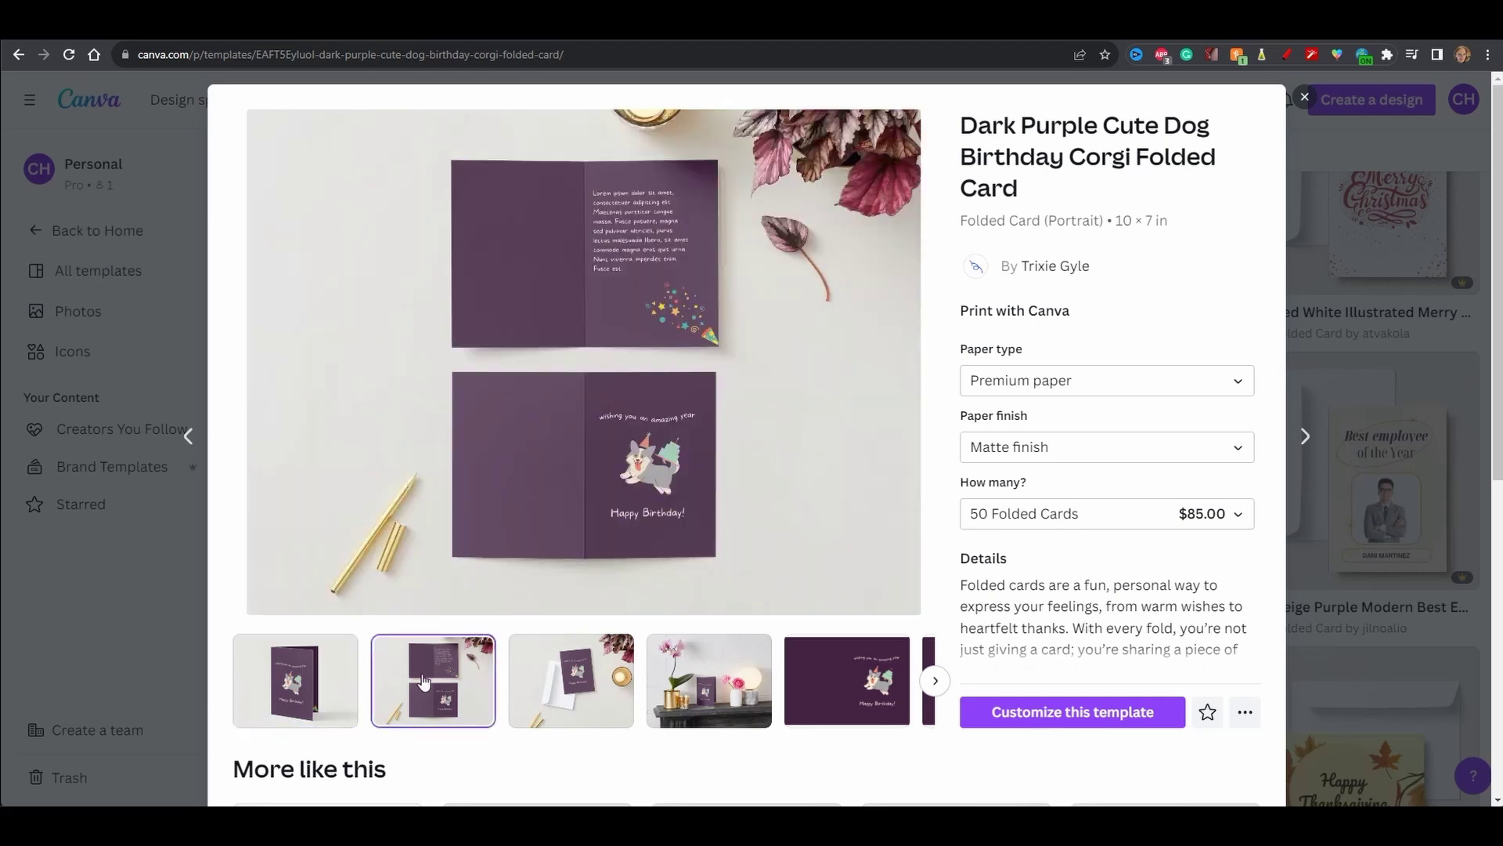
key(Right)
key(Right)
key(Right)
key(Right)
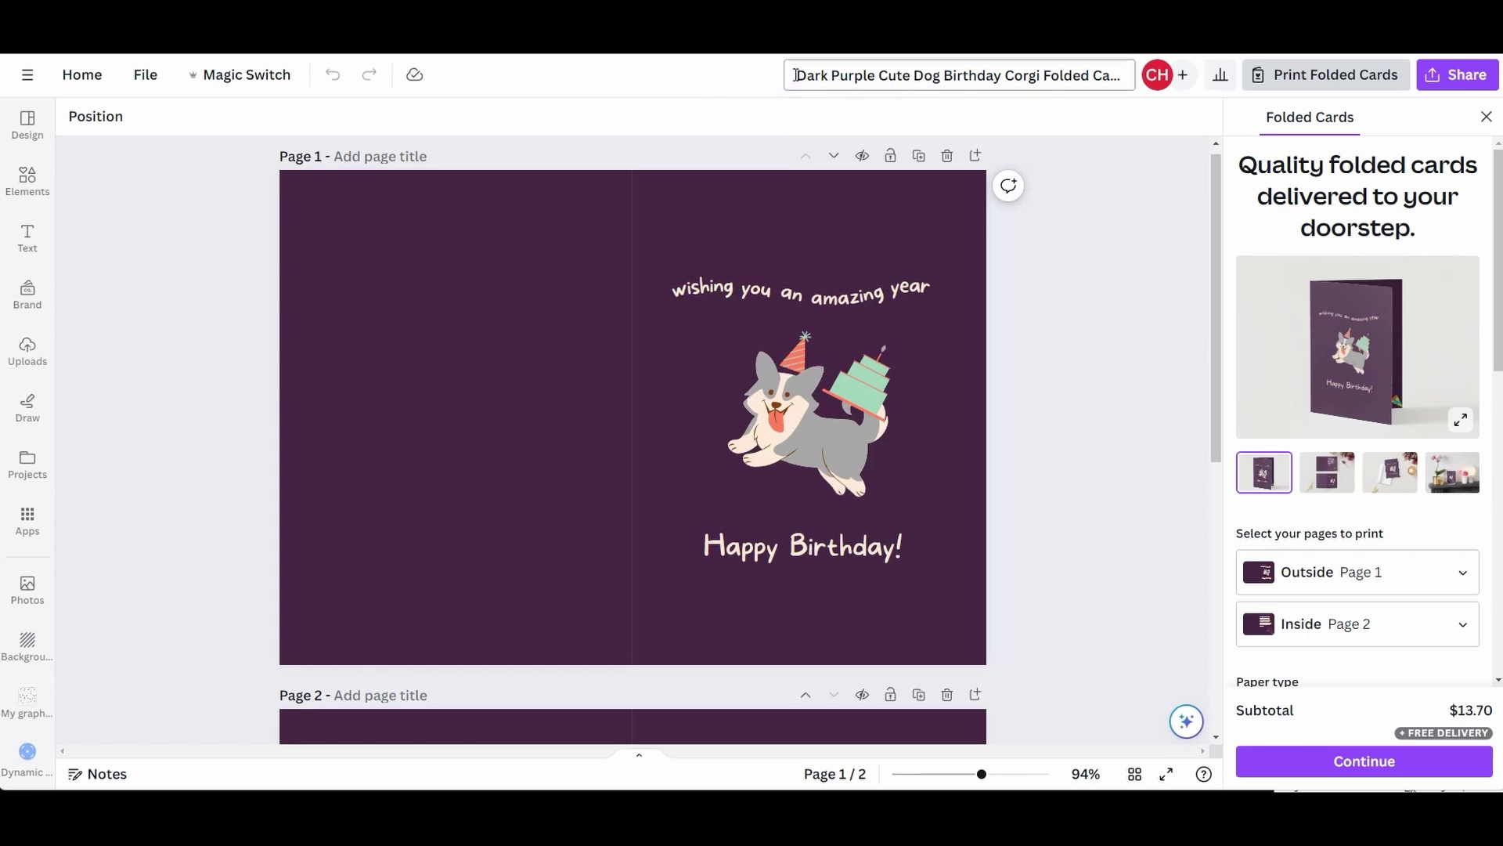
- Replace the template title with 'My Card Design Dec 2023'
drag(796, 75, 1125, 67)
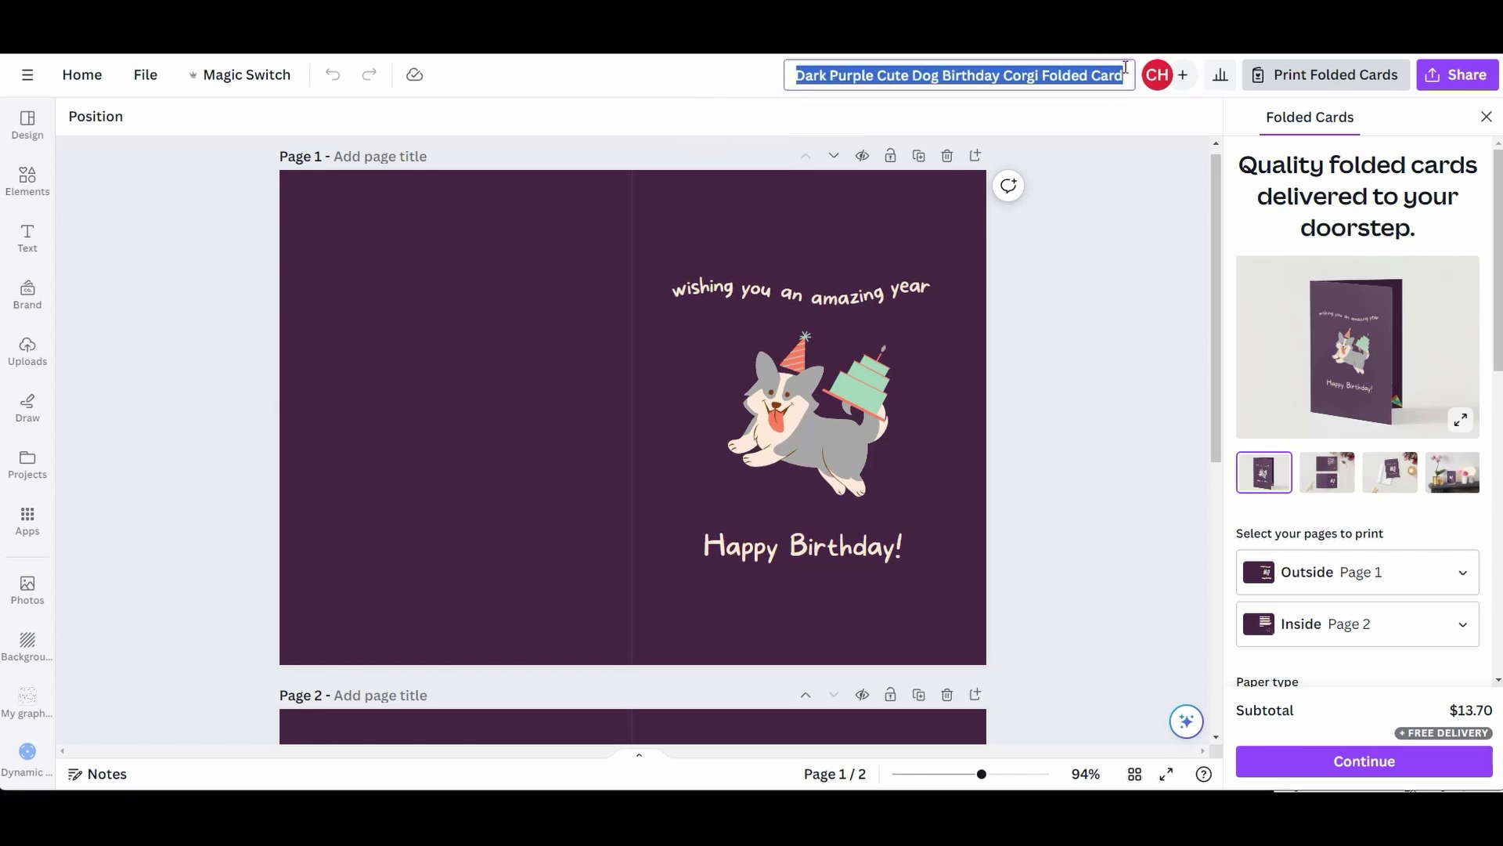
text(My )
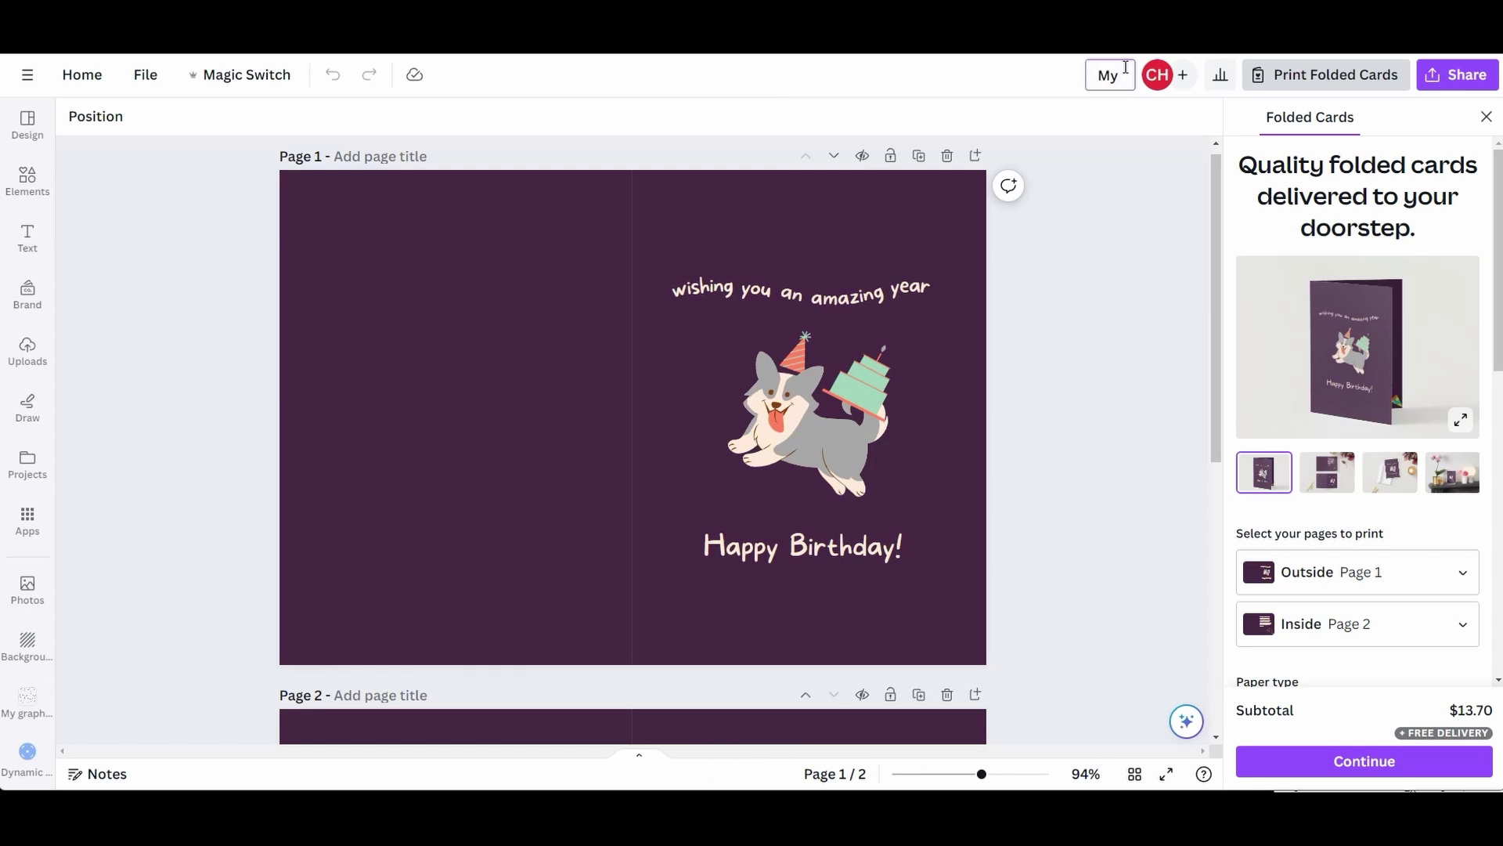
text(Card Design Dec 2023)
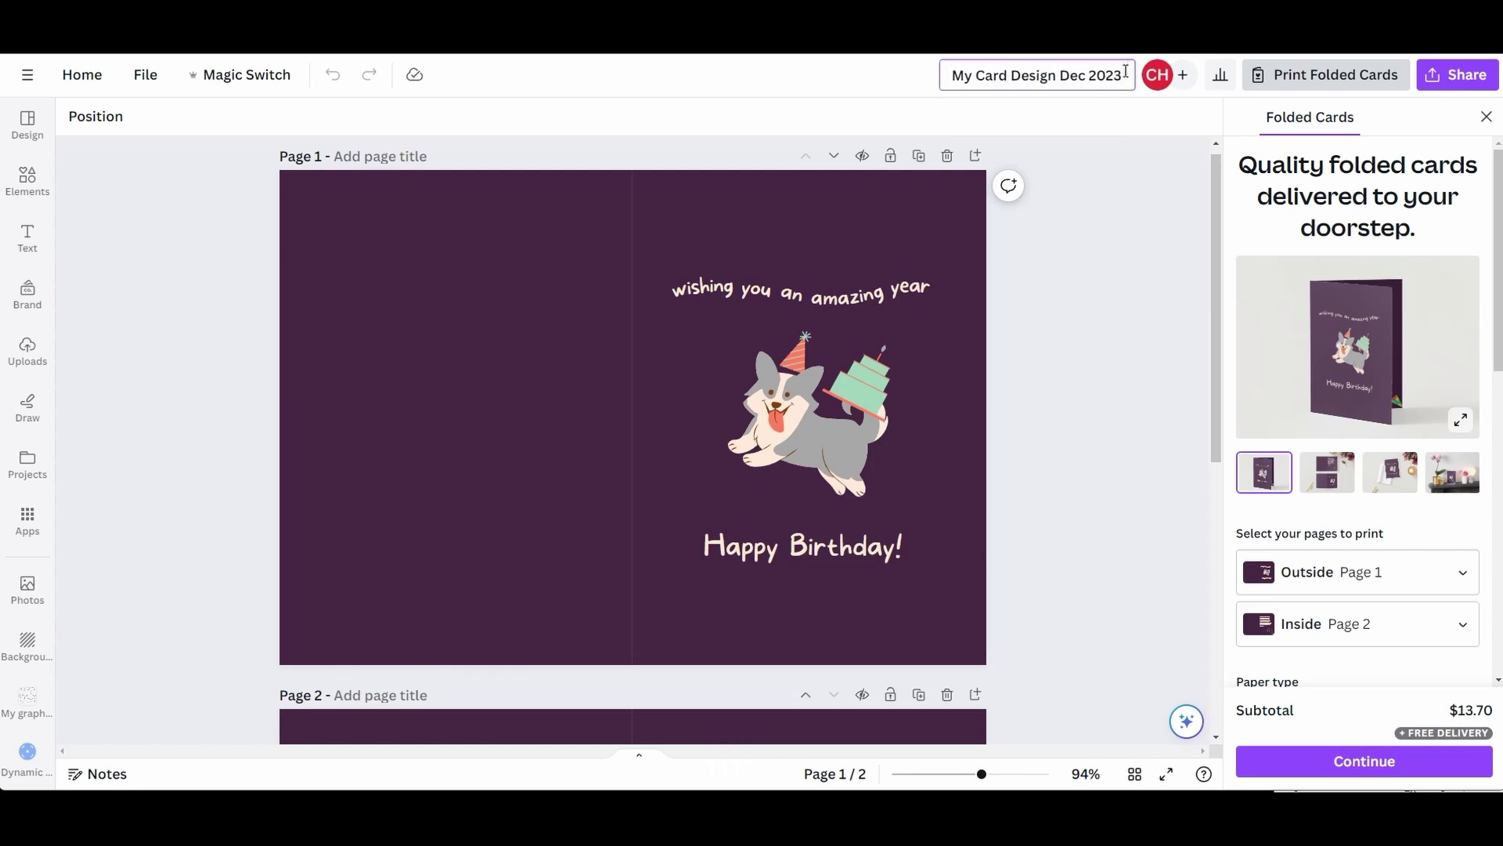
key(Return)
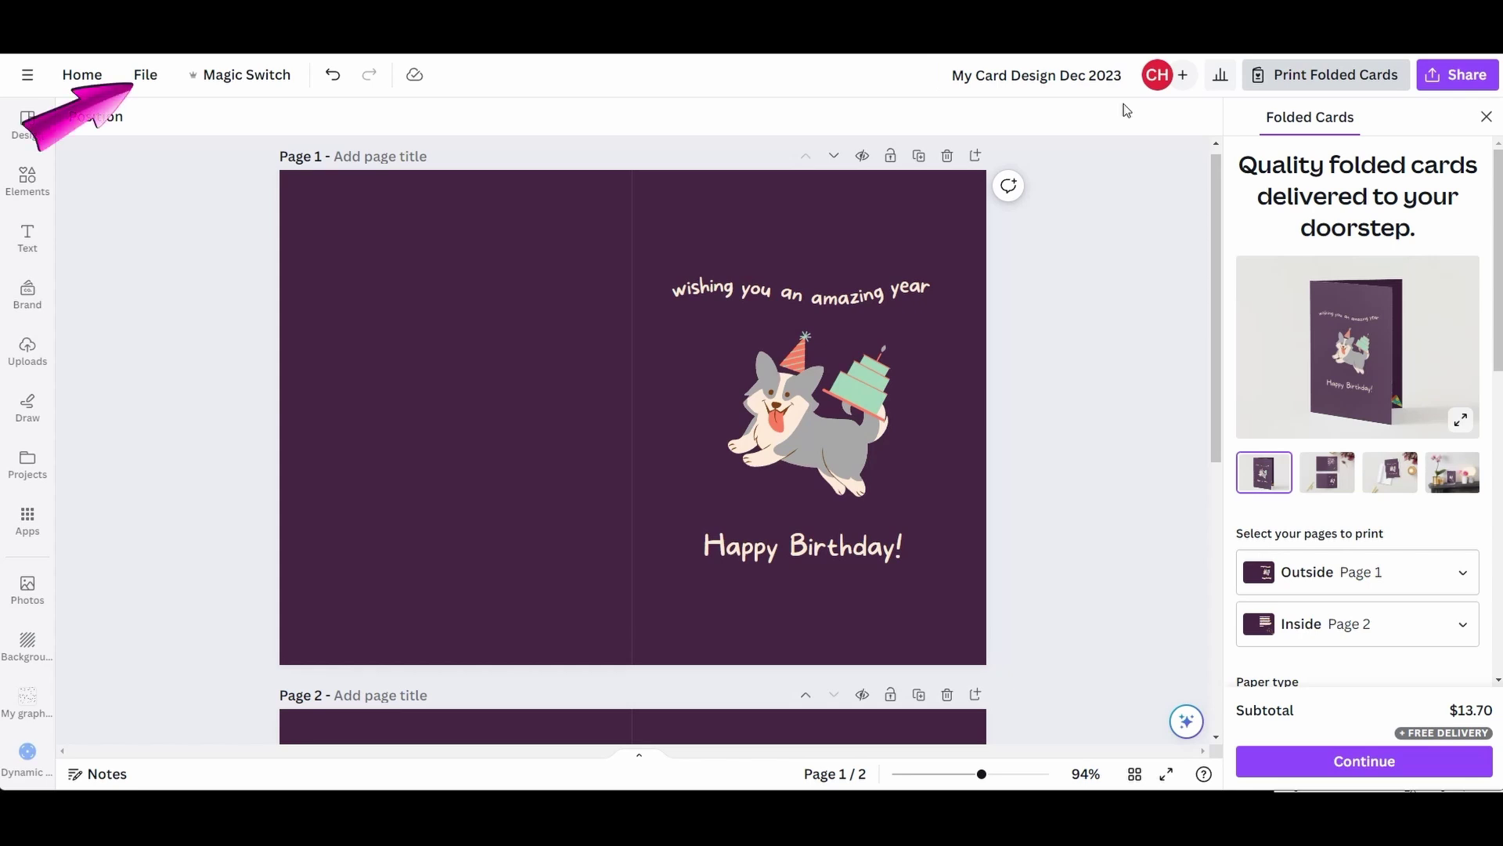
- Turn on margin guides for the card from File's view settings
click(143, 76)
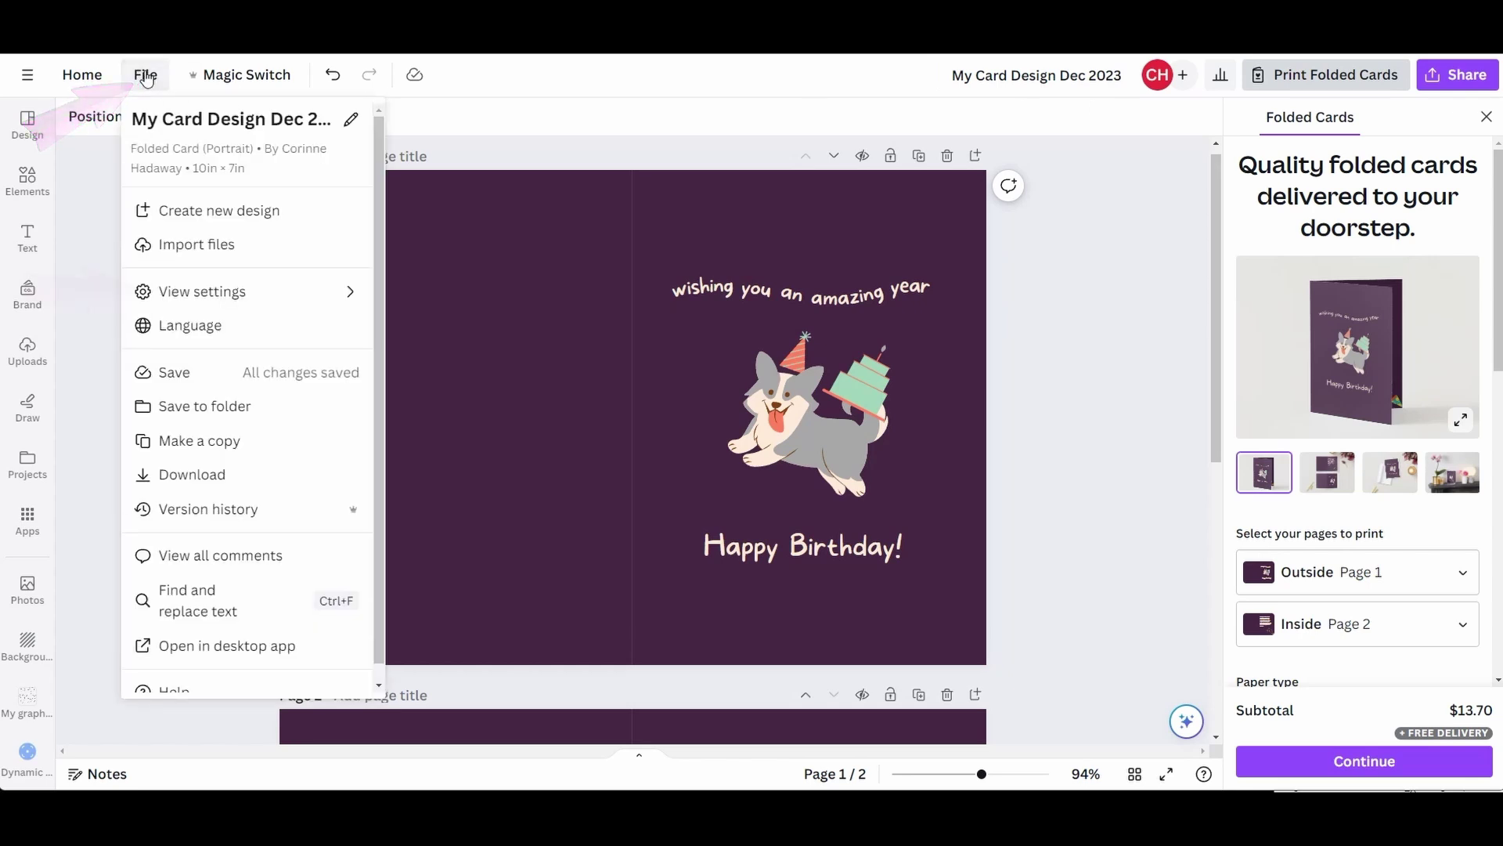
mouse_move(257, 300)
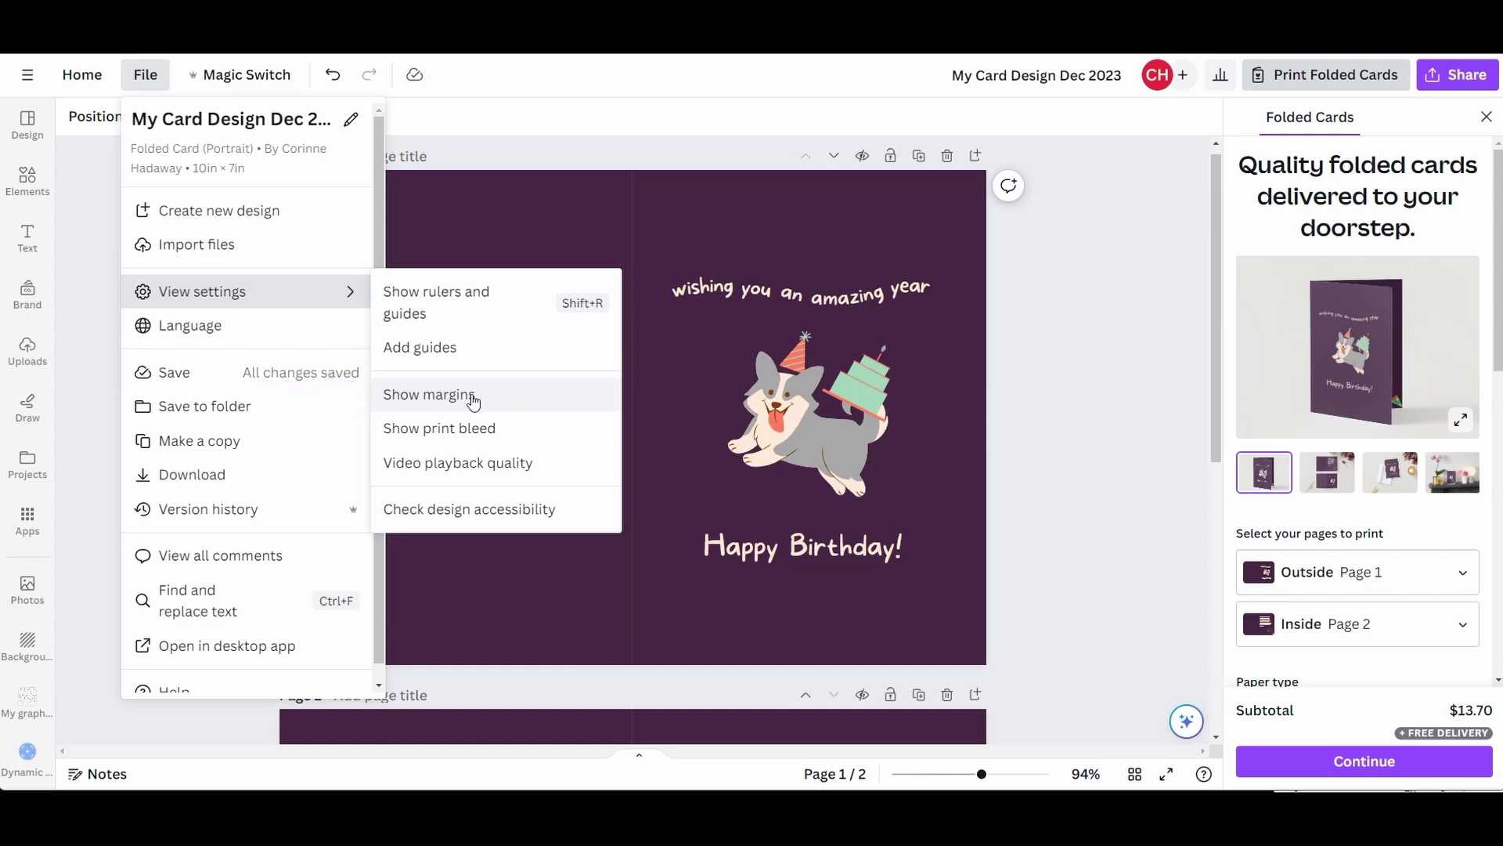
click(515, 401)
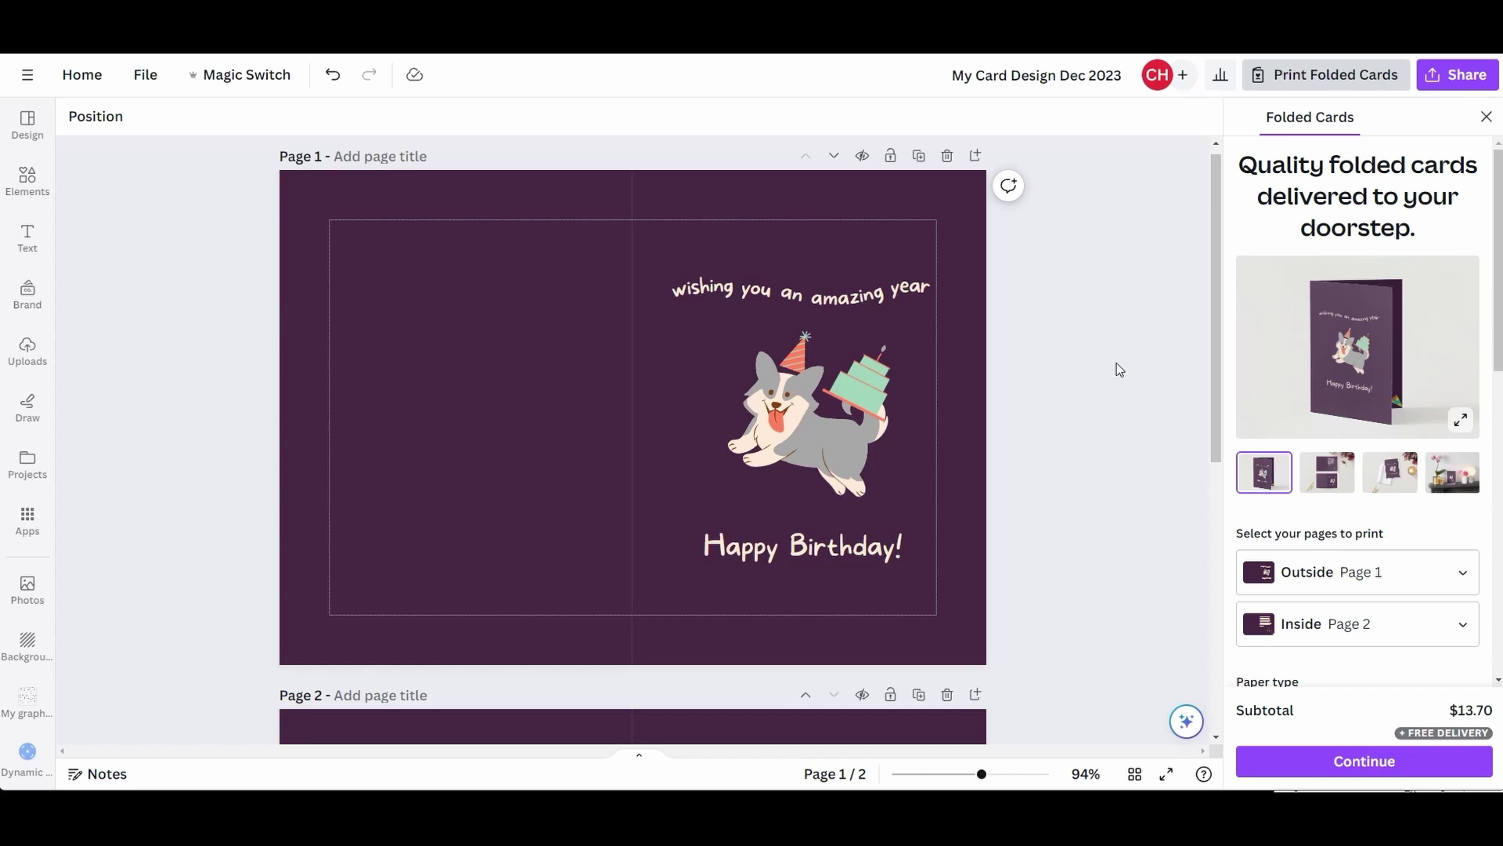
- Show rulers and guides around the card canvas
click(143, 75)
mouse_move(220, 303)
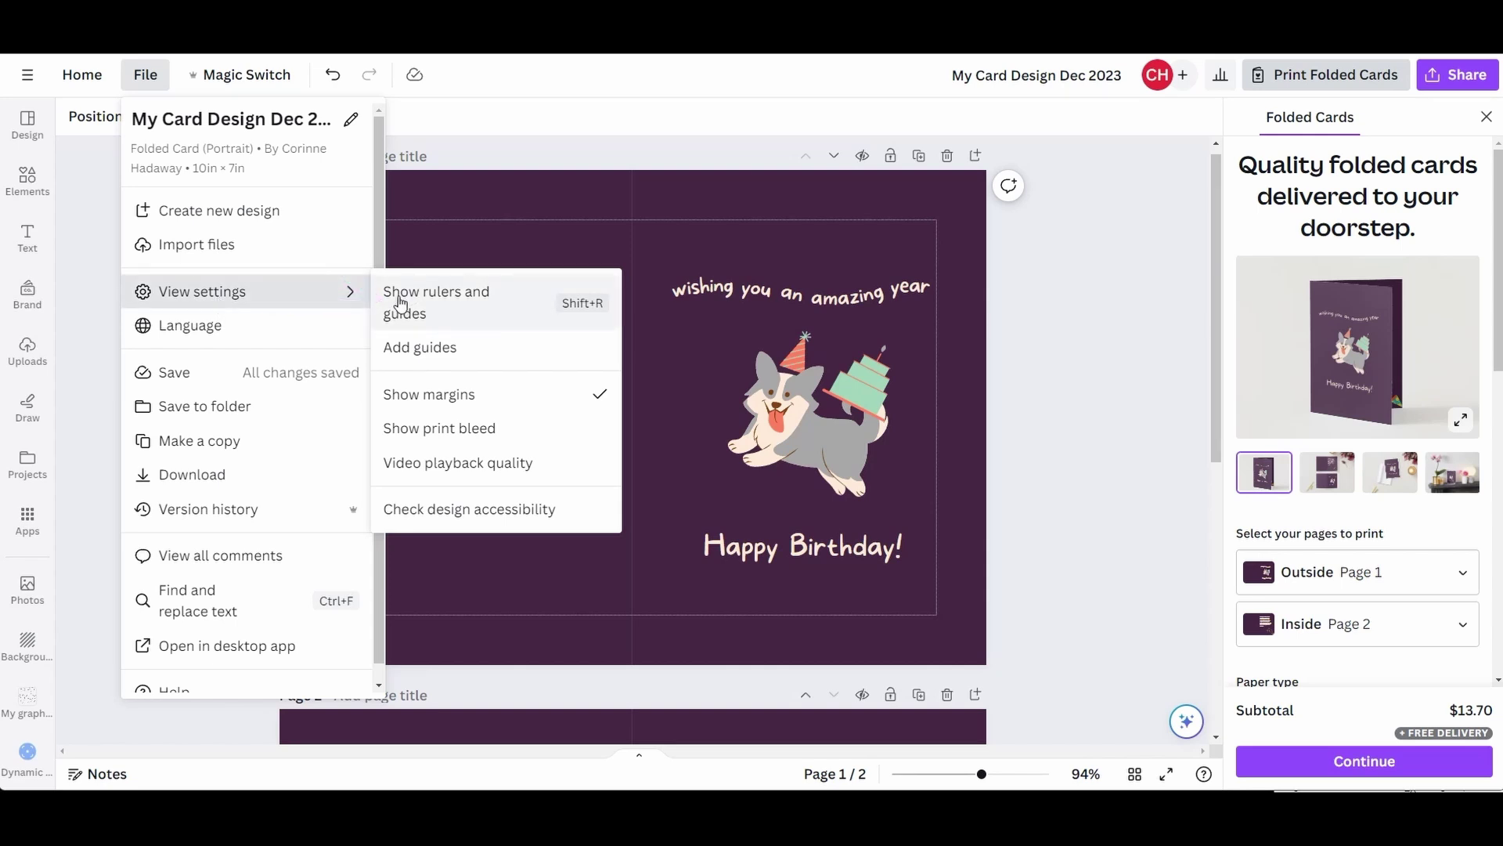
click(422, 304)
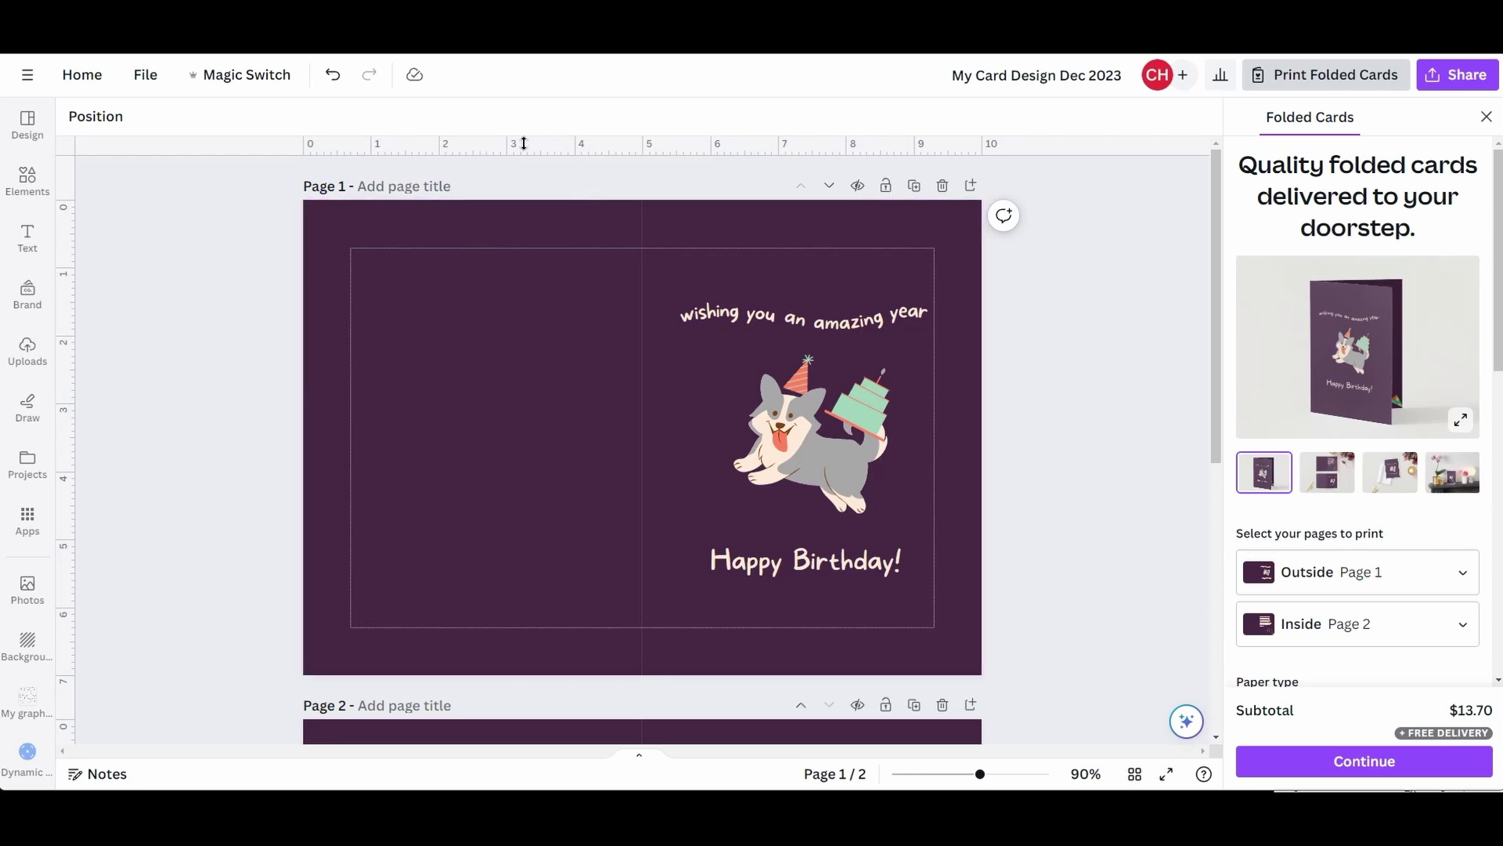
- Pull two horizontal guides onto the card, then drag both back off the page
drag(539, 146, 553, 339)
drag(556, 406, 571, 464)
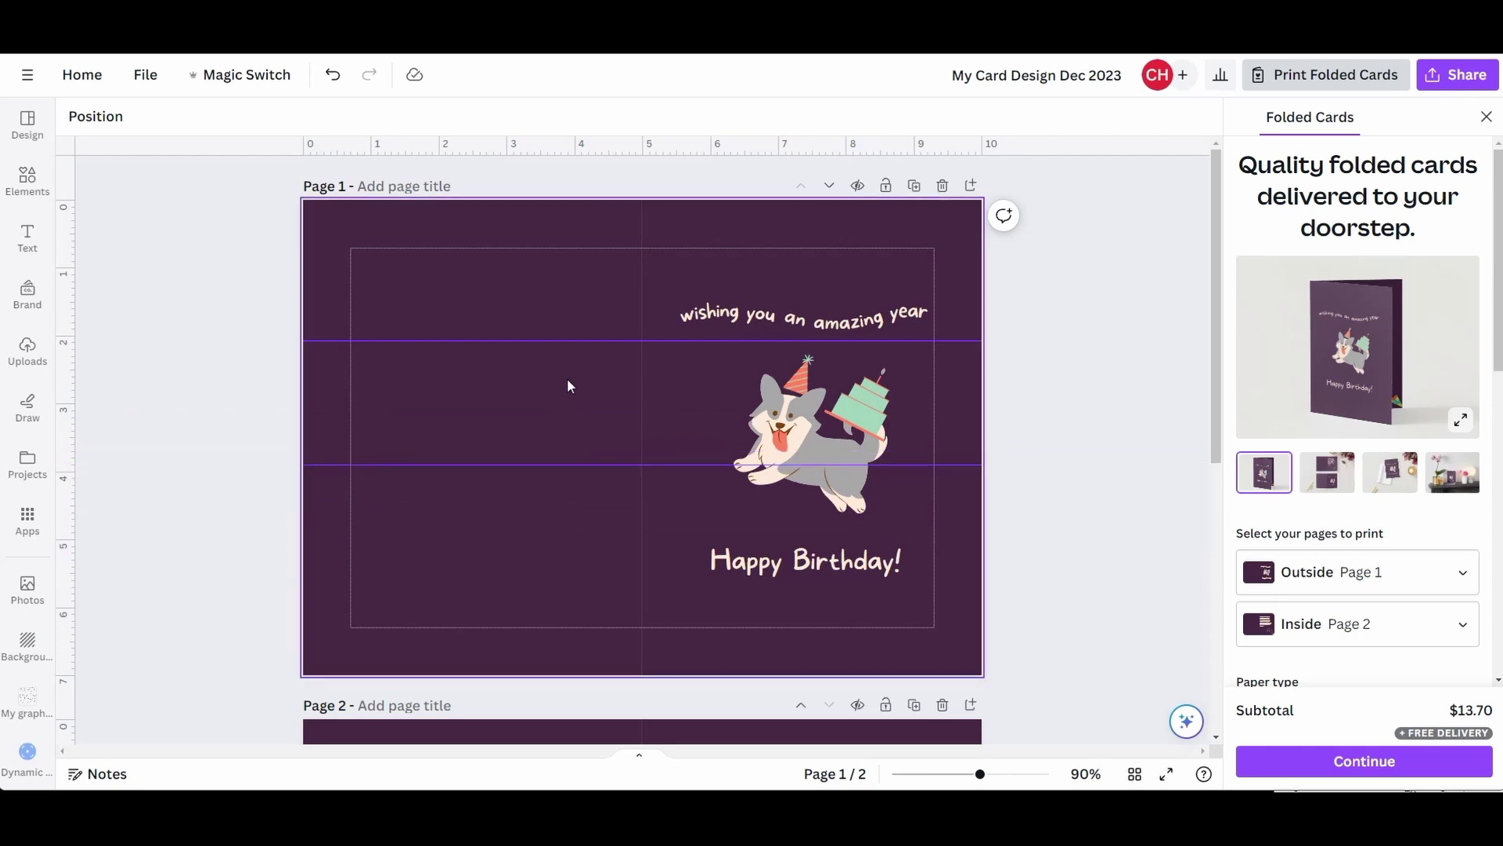
drag(574, 340, 574, 338)
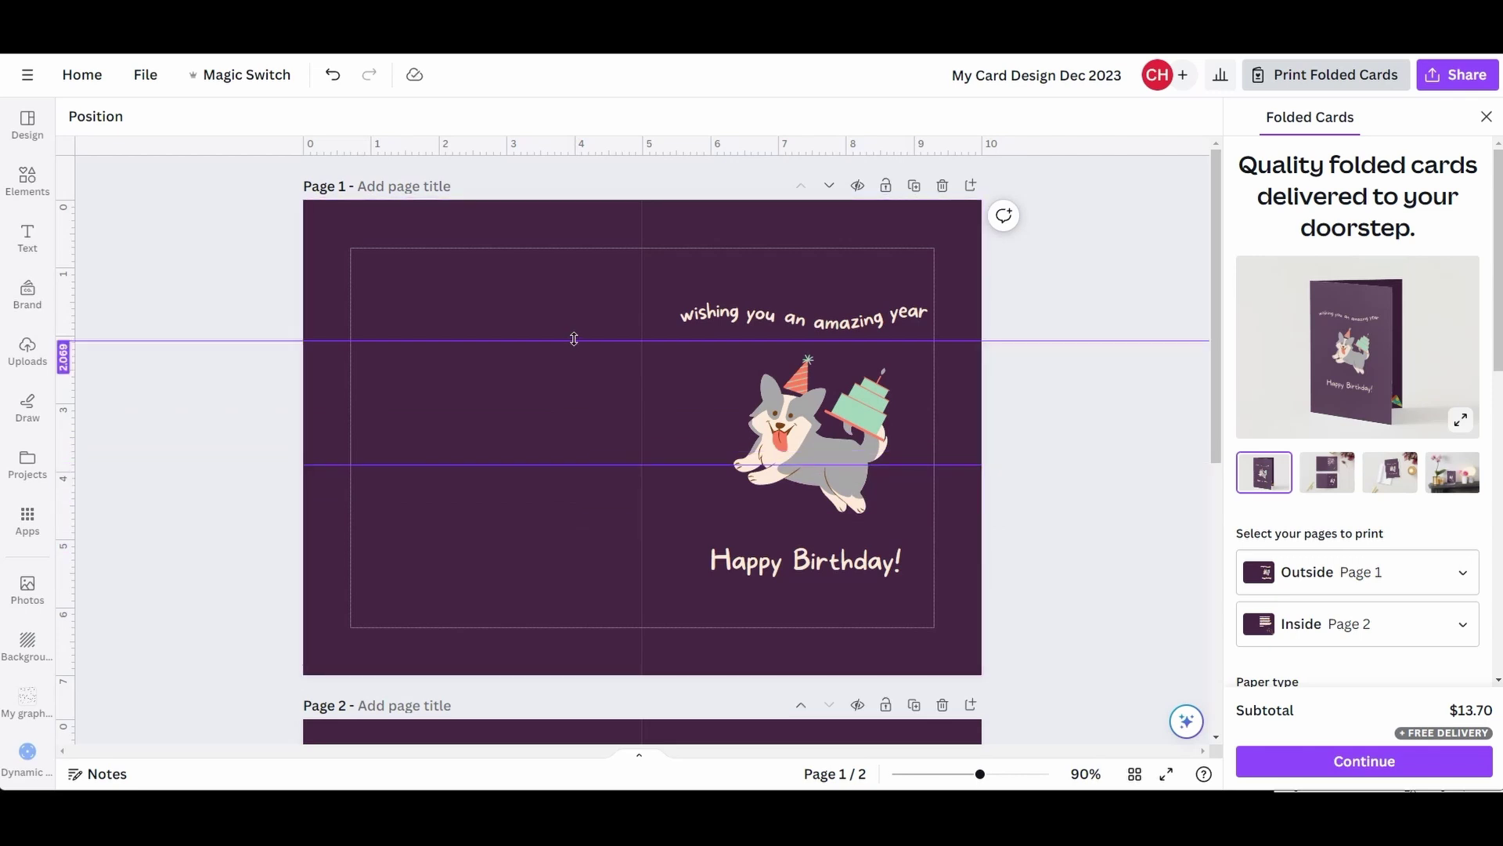
drag(574, 338, 570, 125)
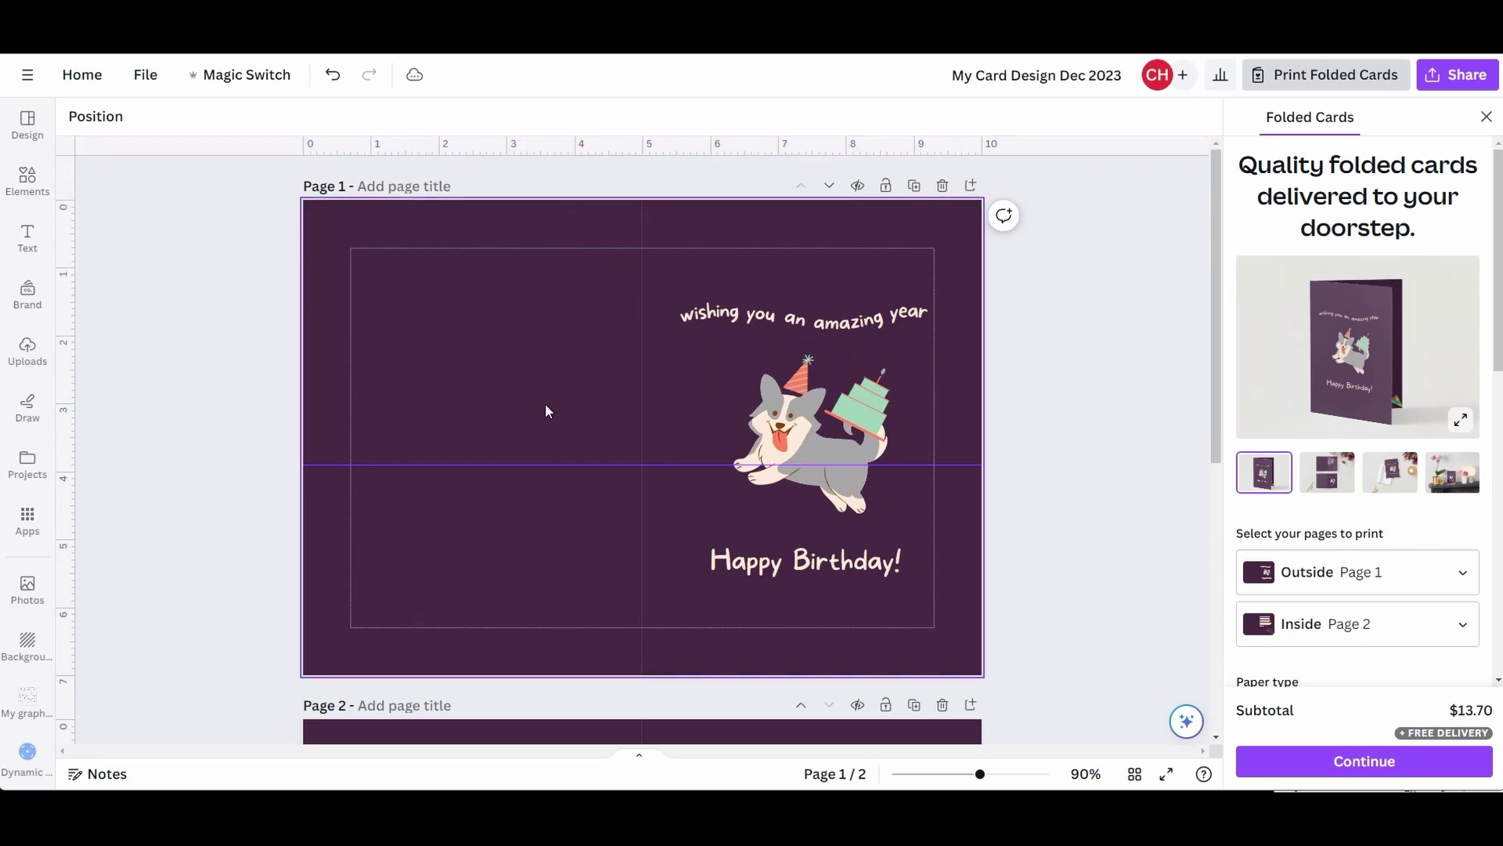
drag(554, 464, 576, 129)
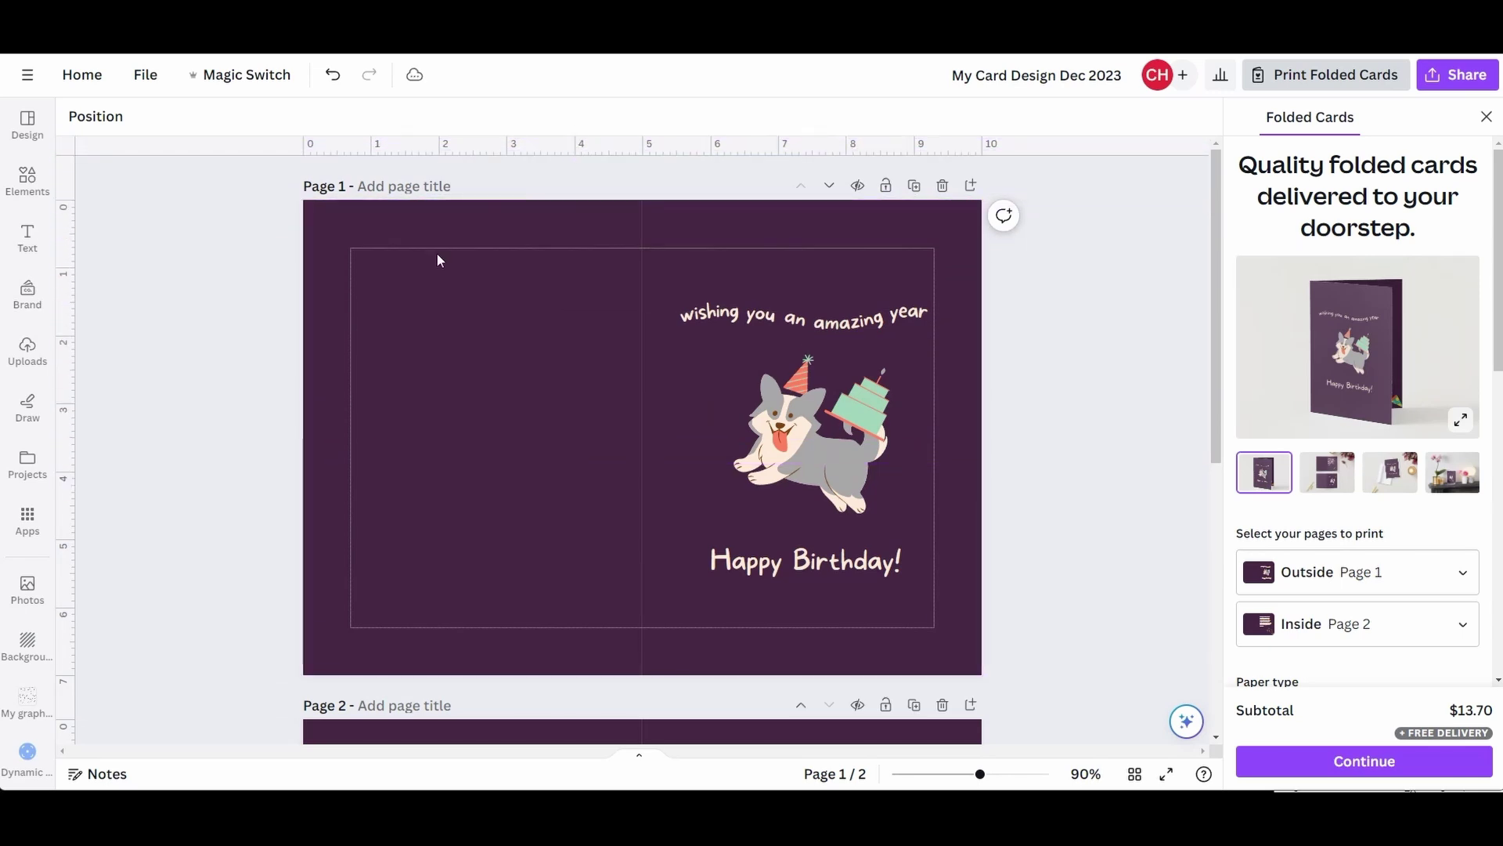
- Drag the vertical guides off the front page to clear them
drag(67, 436, 692, 470)
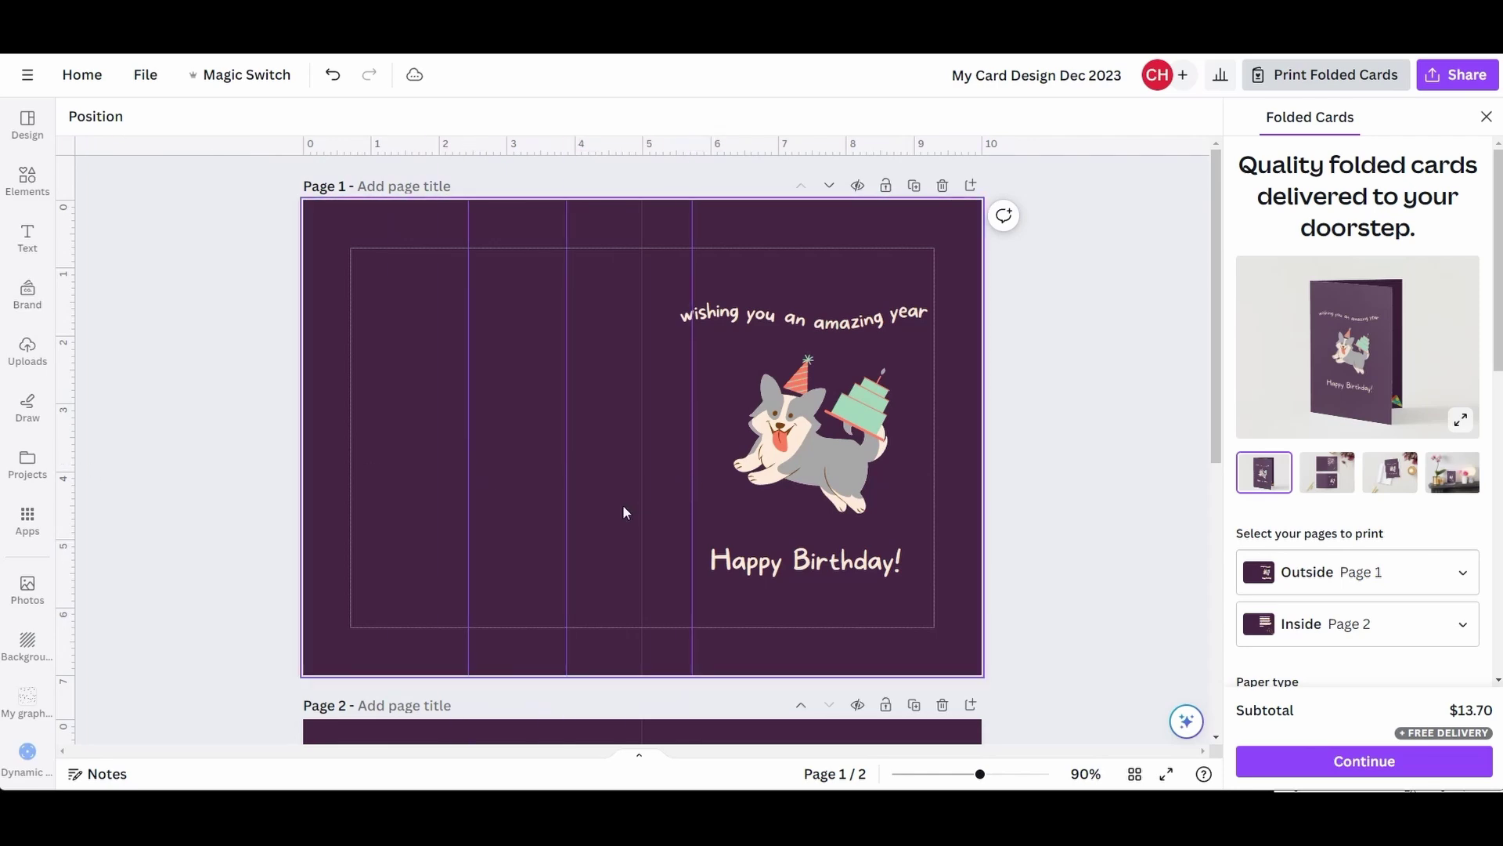
drag(468, 459, 66, 462)
drag(569, 464, 67, 446)
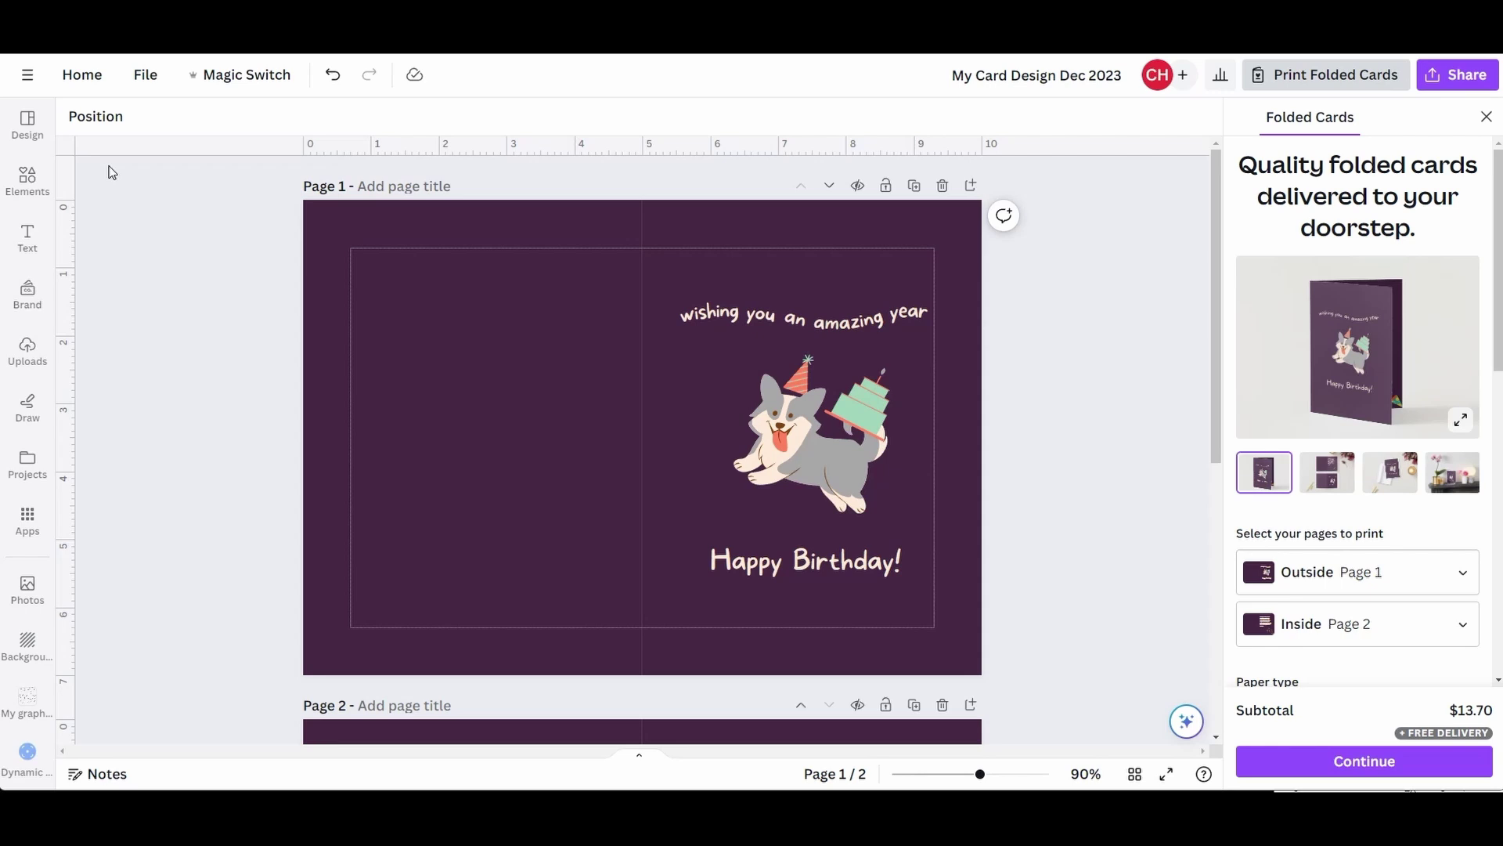
- Open the Design templates, view the Christmas folded card details, then return to the list
click(28, 126)
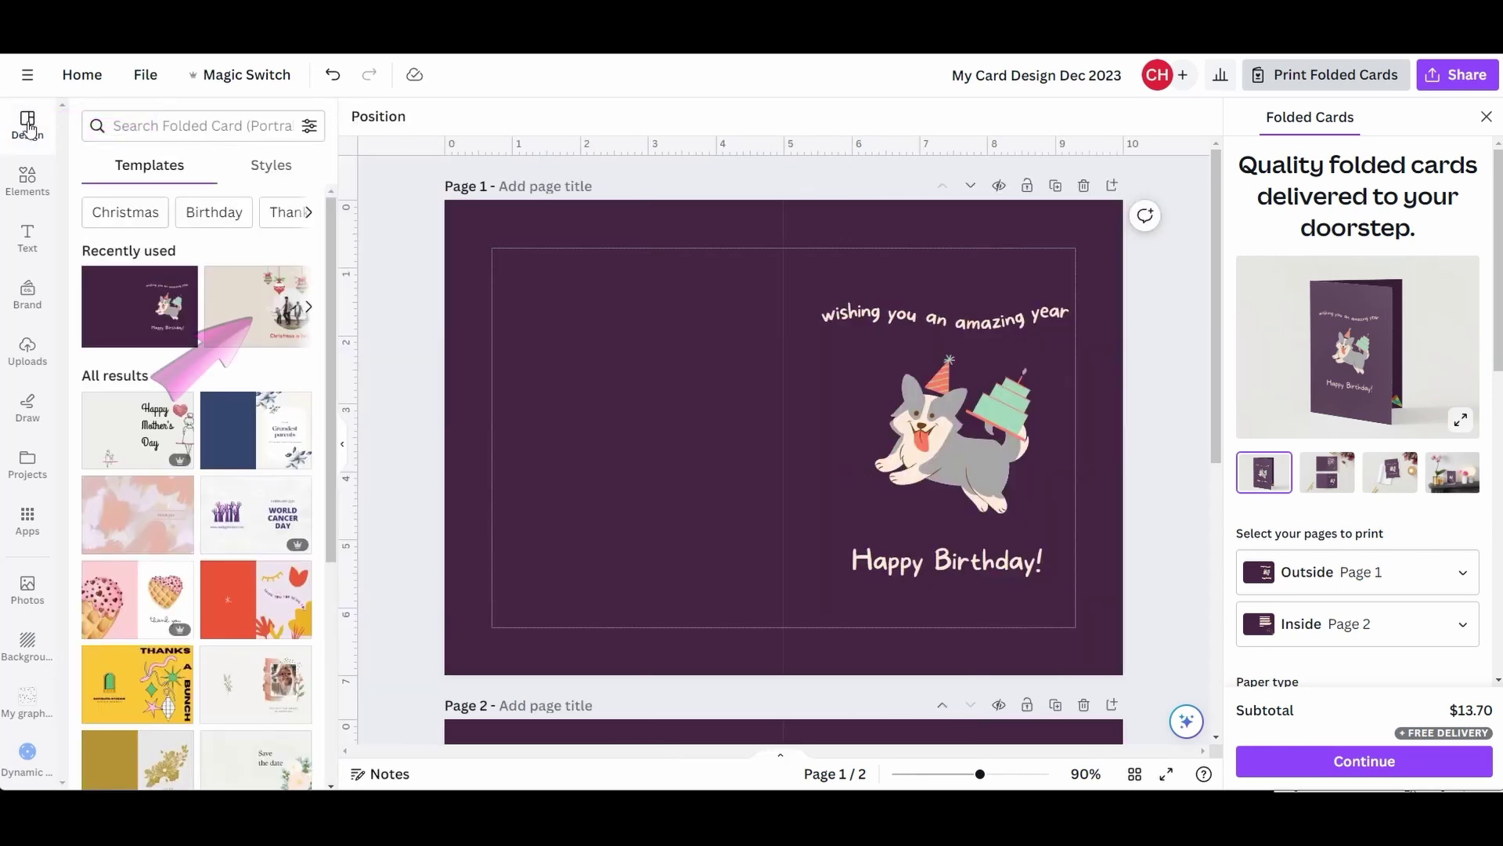
click(262, 312)
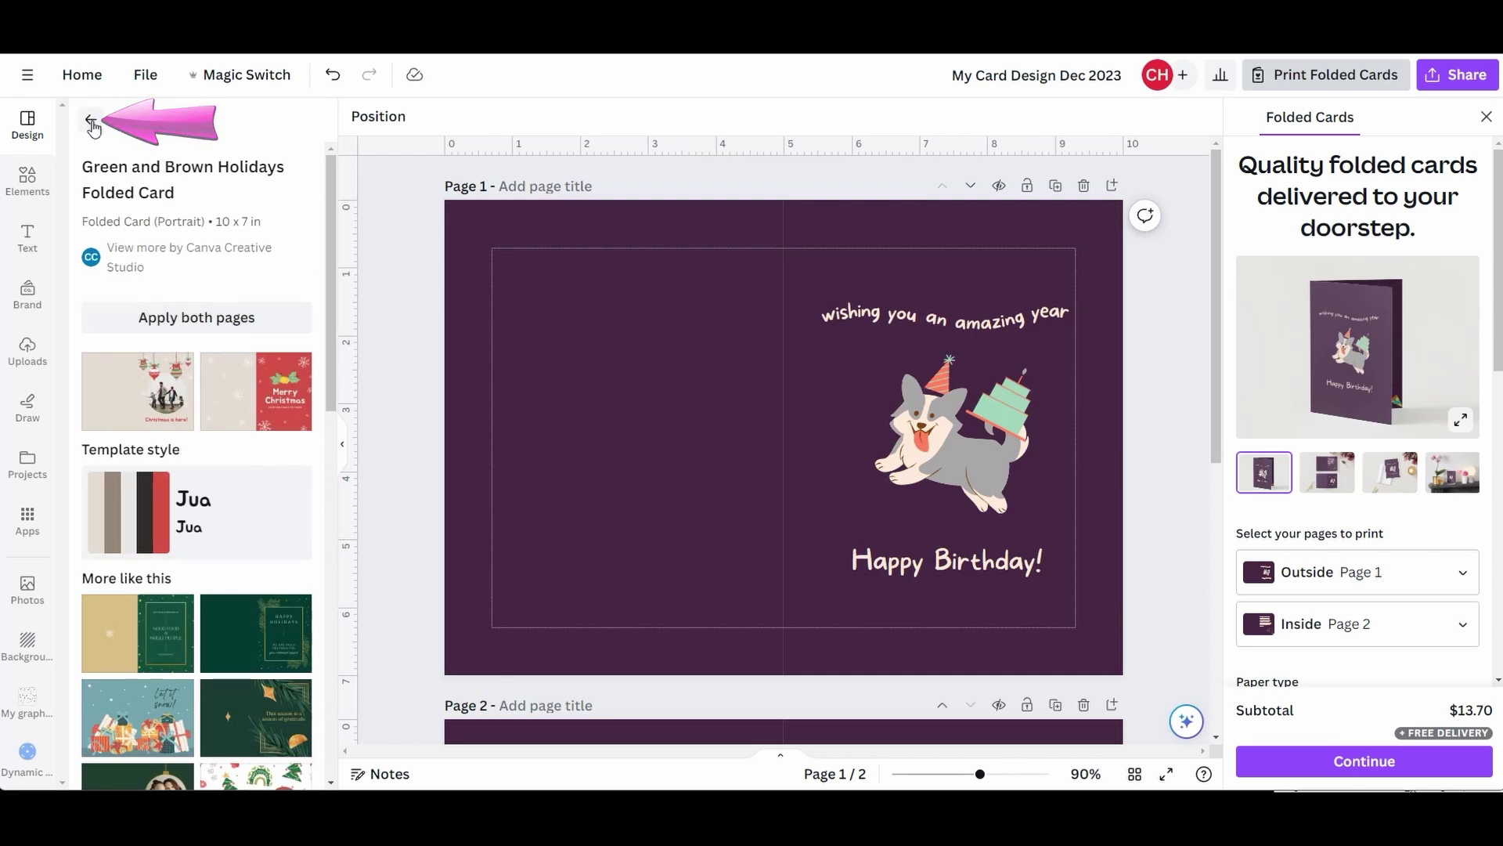
click(92, 122)
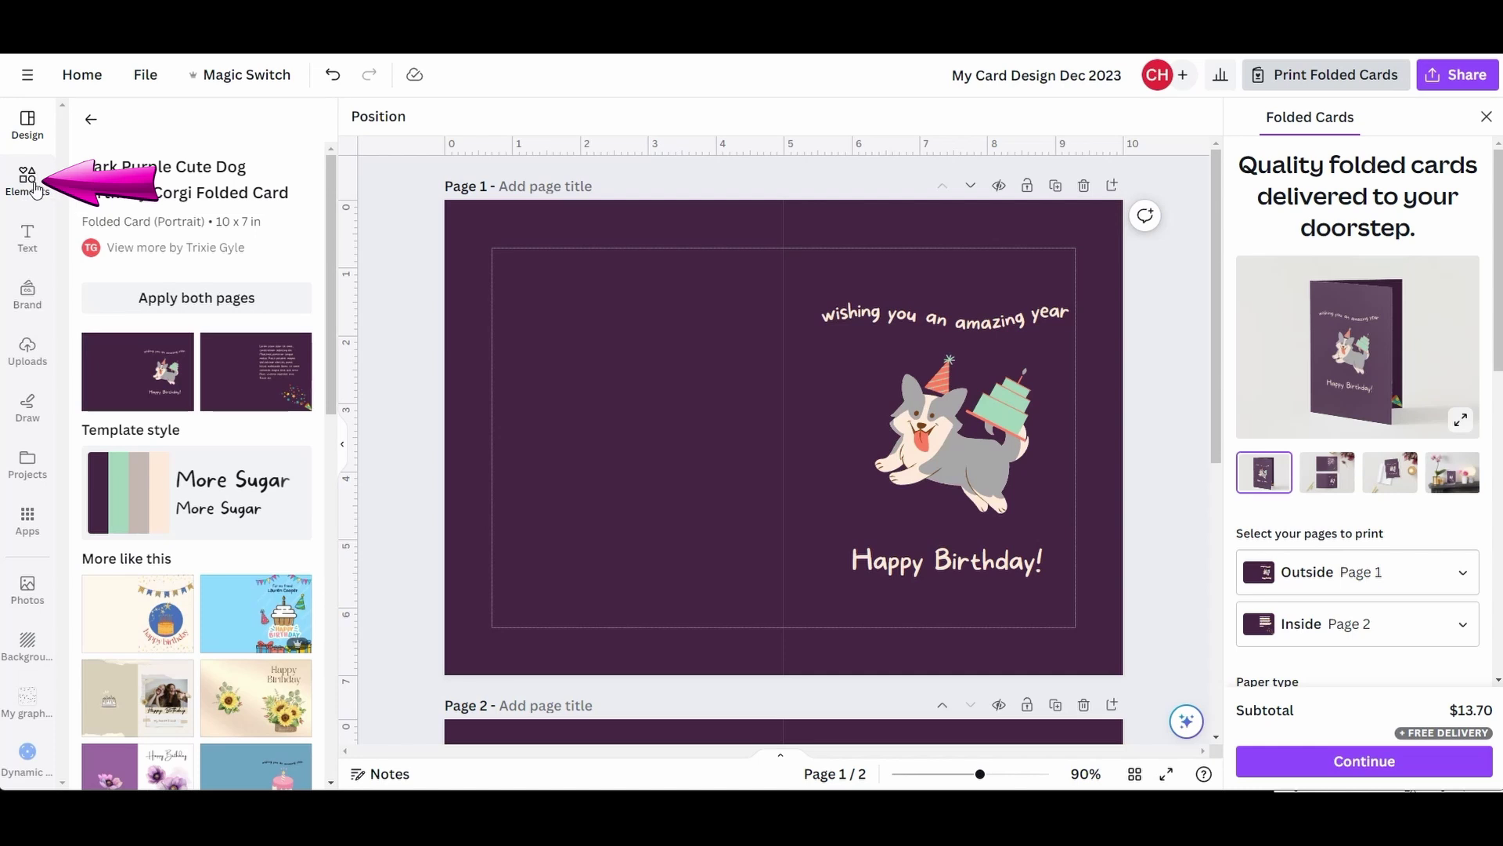
- Search Elements for 'tree' and pick the 'christmas tree' suggestion to list tree graphics
click(28, 182)
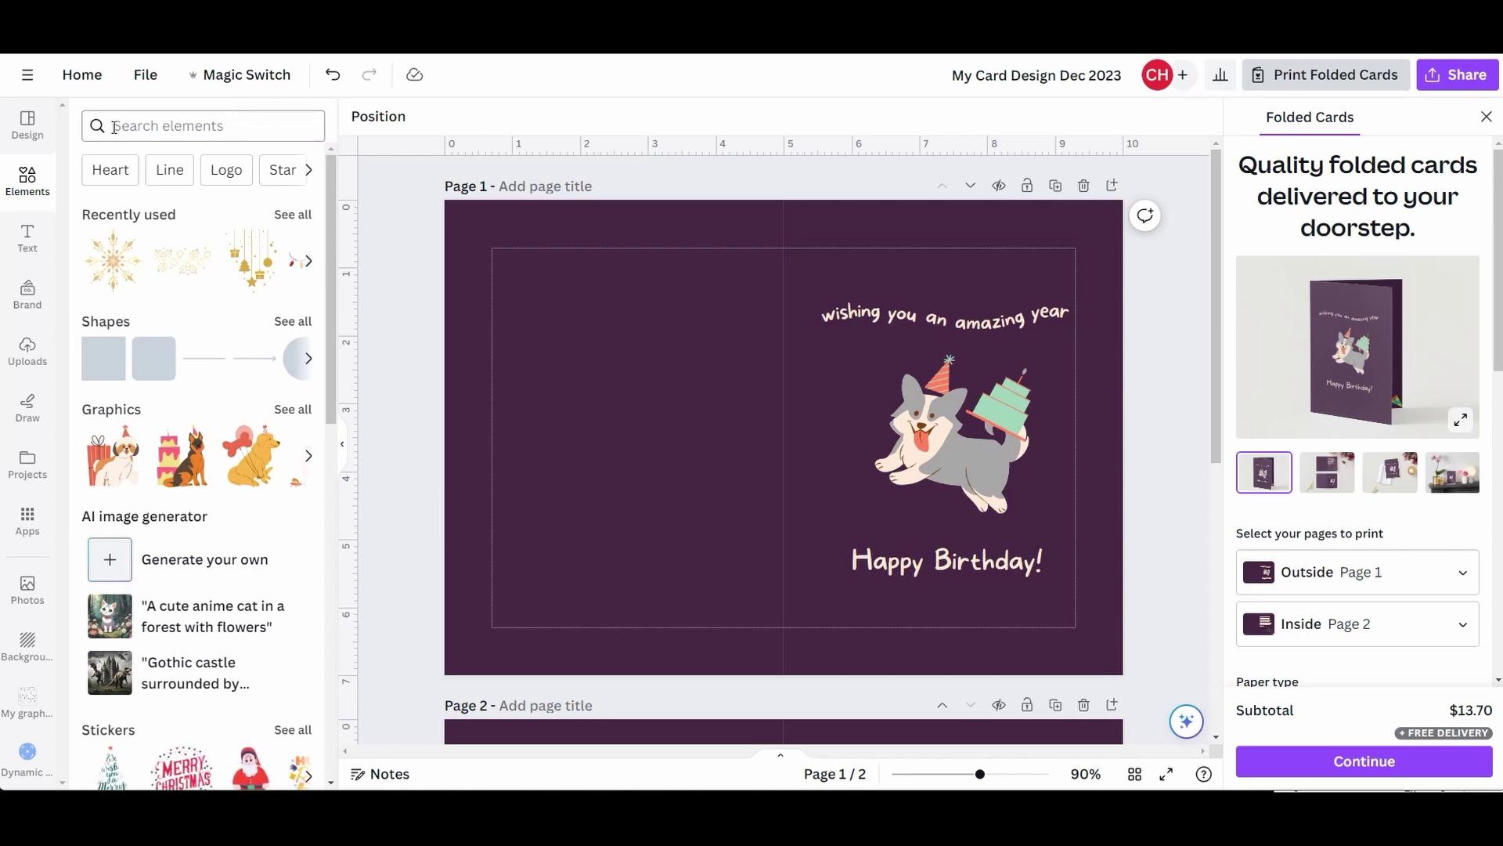
click(114, 127)
text(tree)
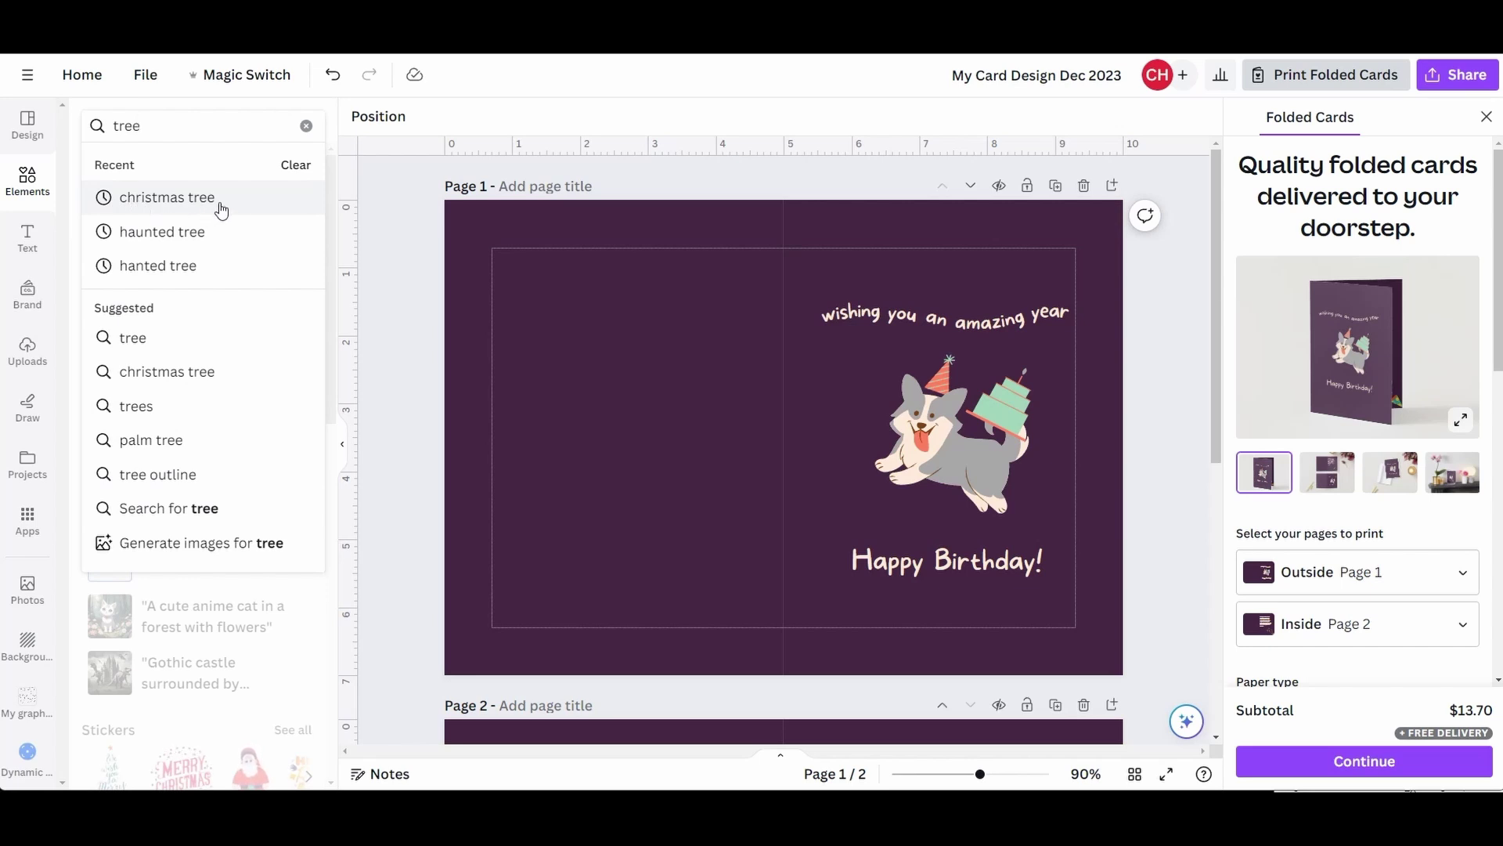
click(167, 203)
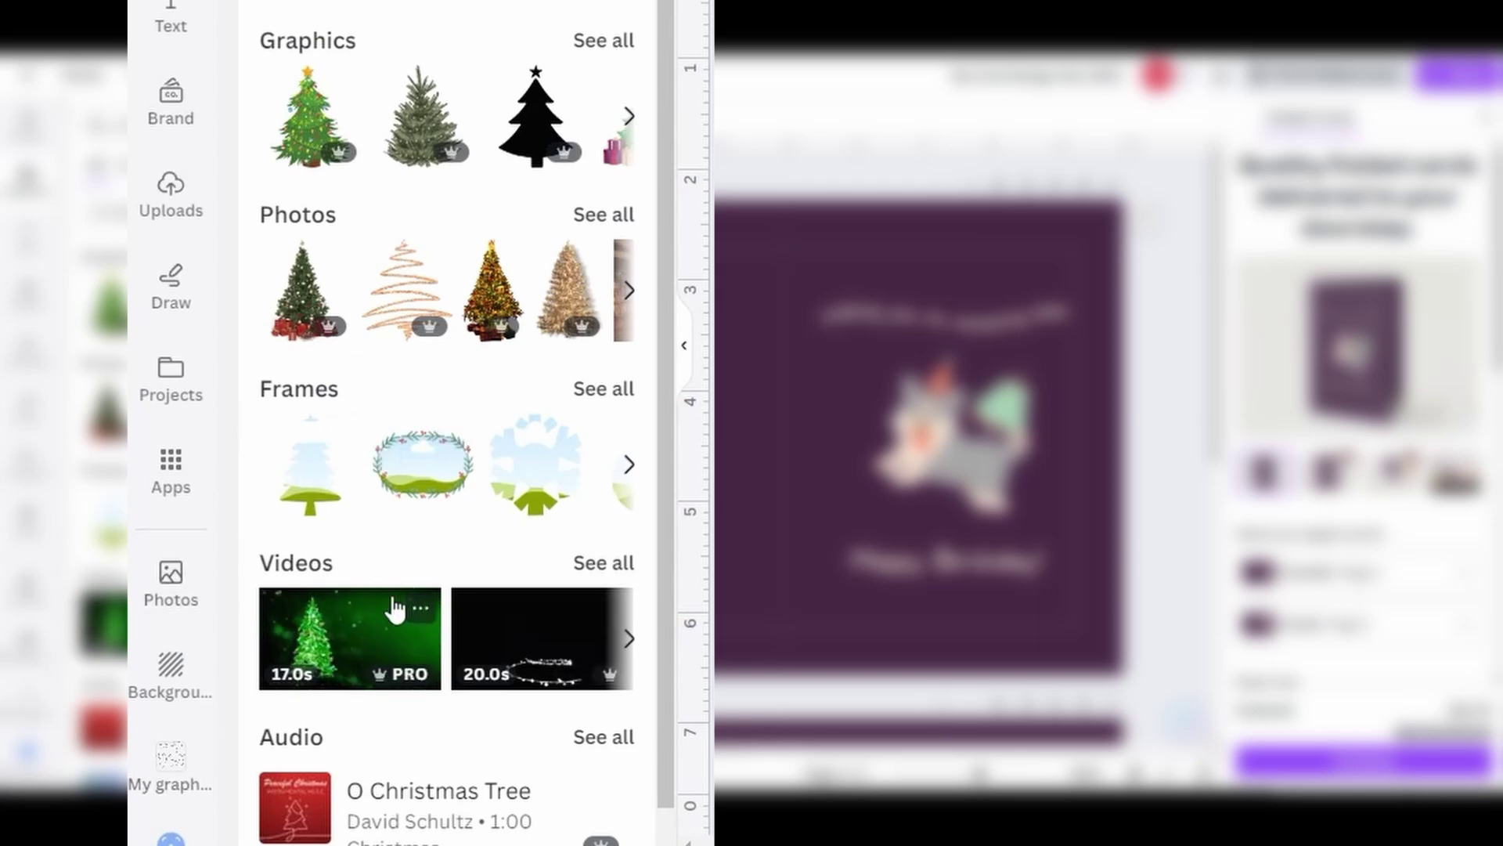
drag(669, 281, 670, 378)
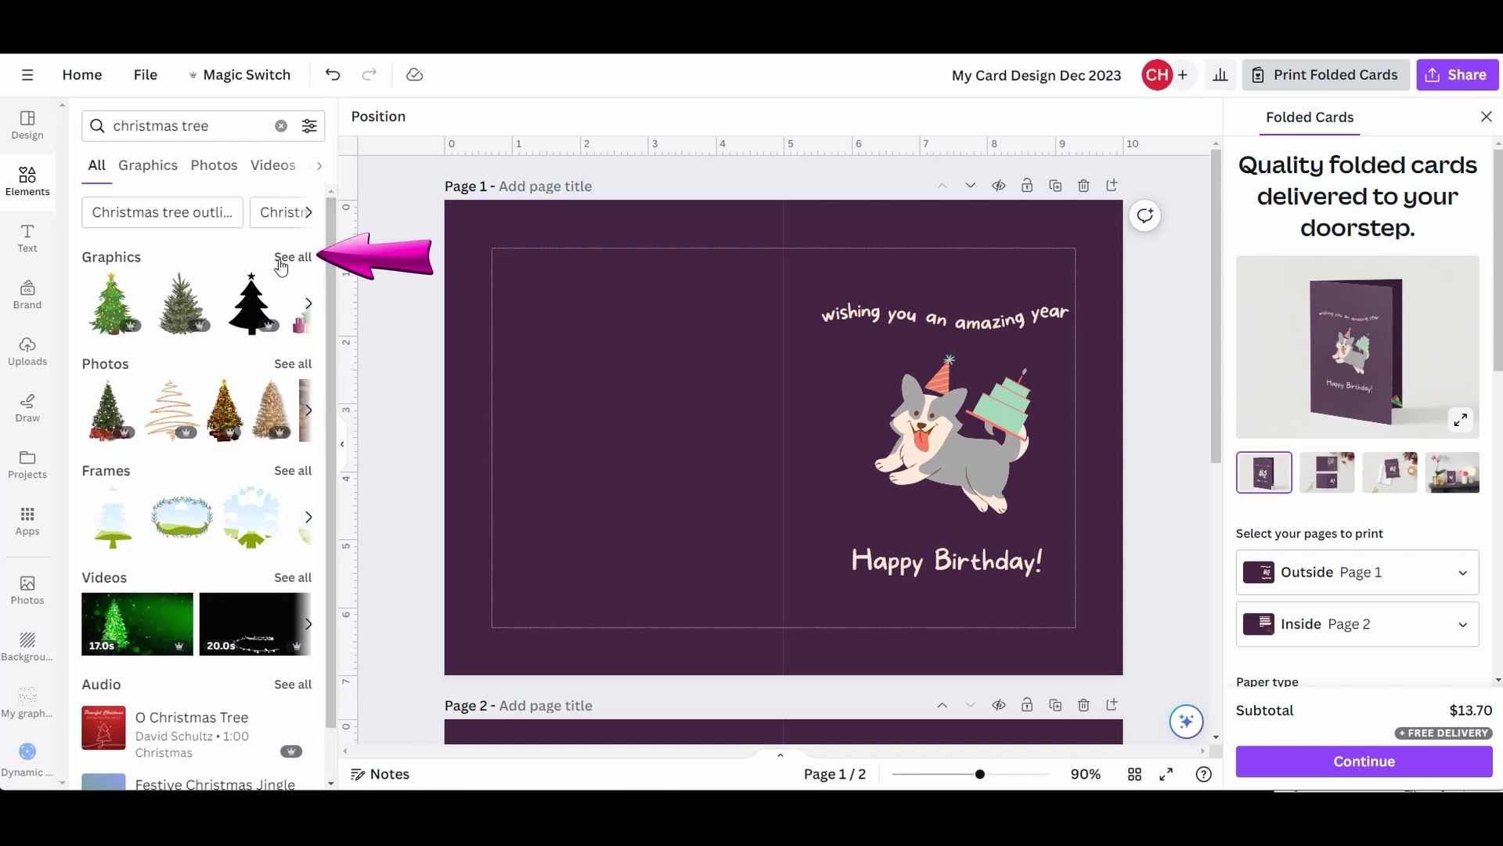
- Show all christmas tree graphics filtered to Free only, and add the outline tree to the card
click(283, 262)
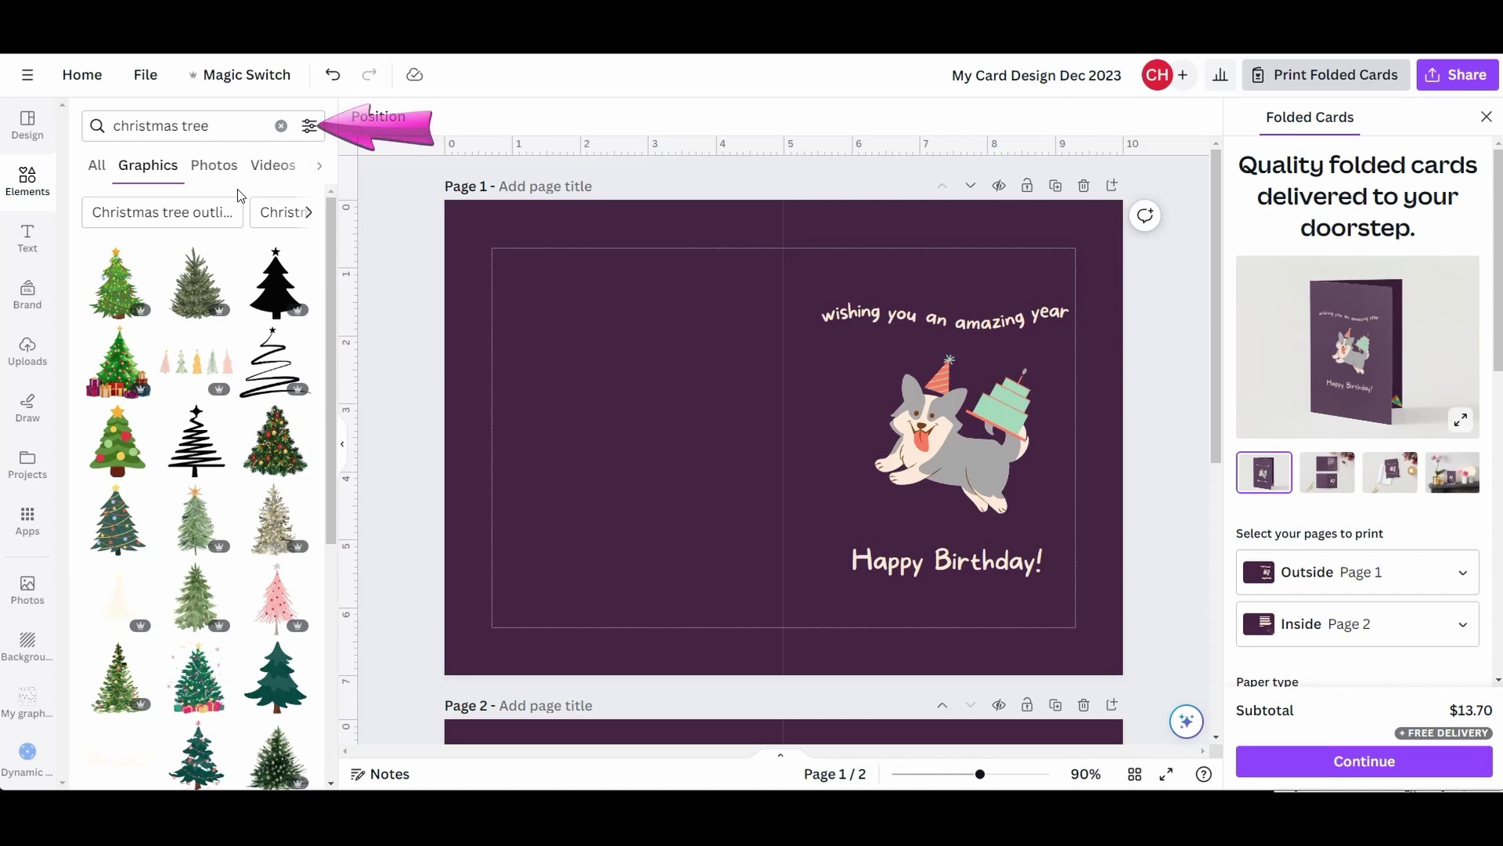
click(311, 128)
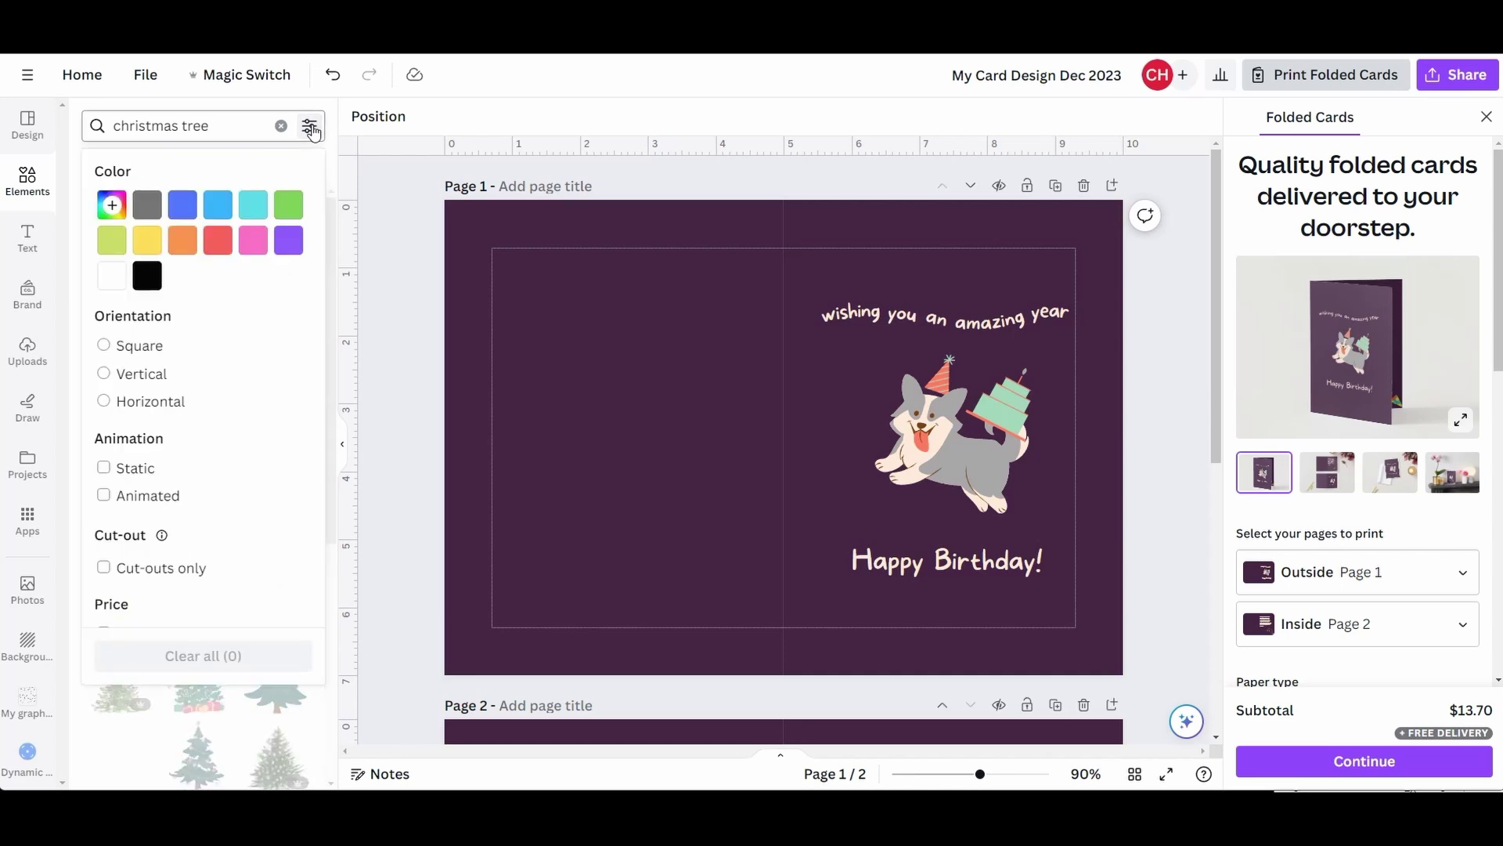
scroll(323, 317, down, 2)
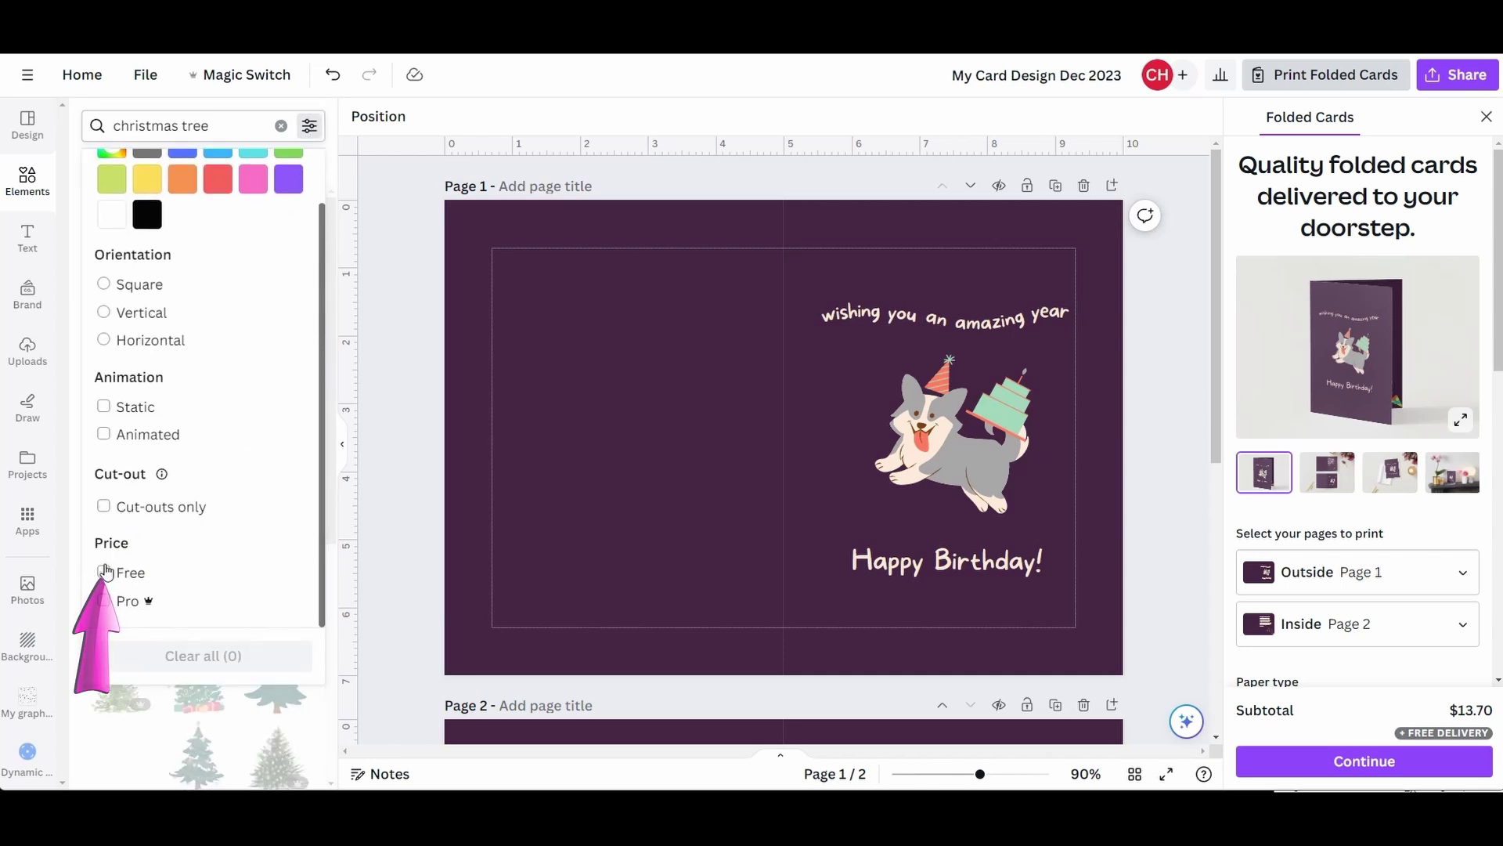
click(104, 573)
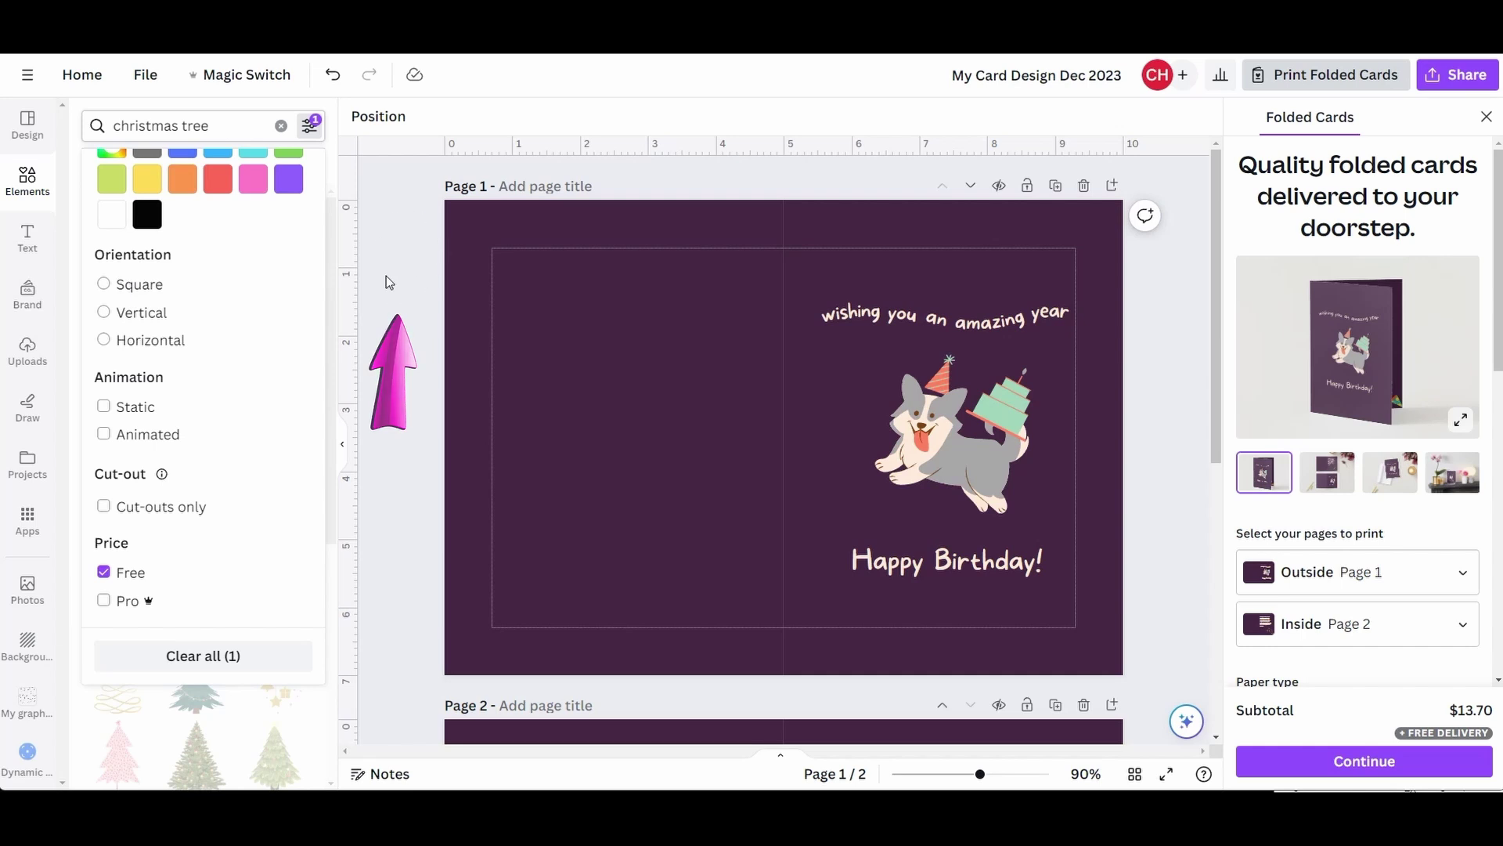
click(397, 289)
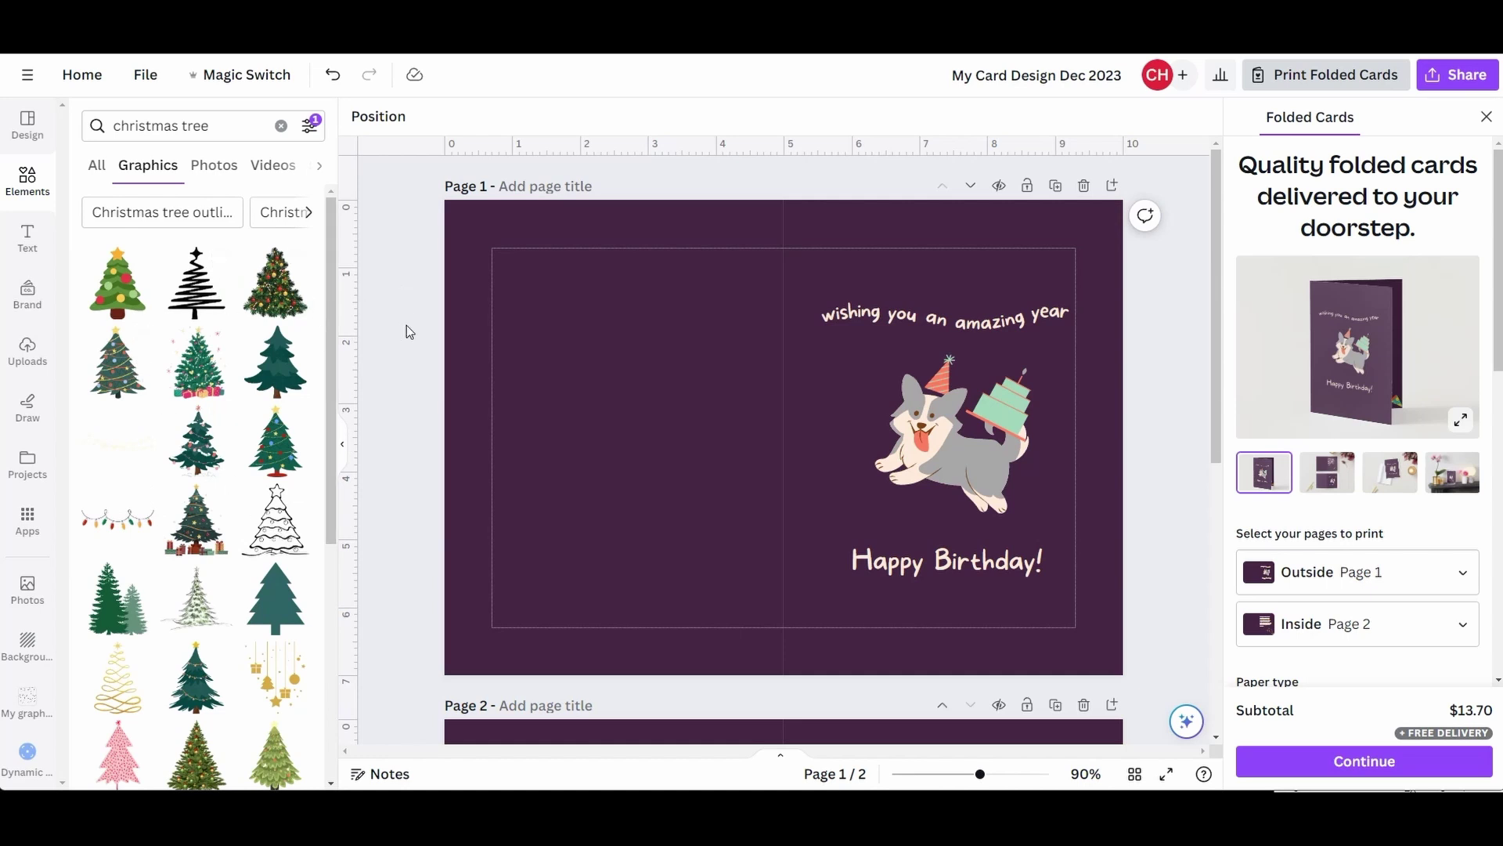
click(276, 532)
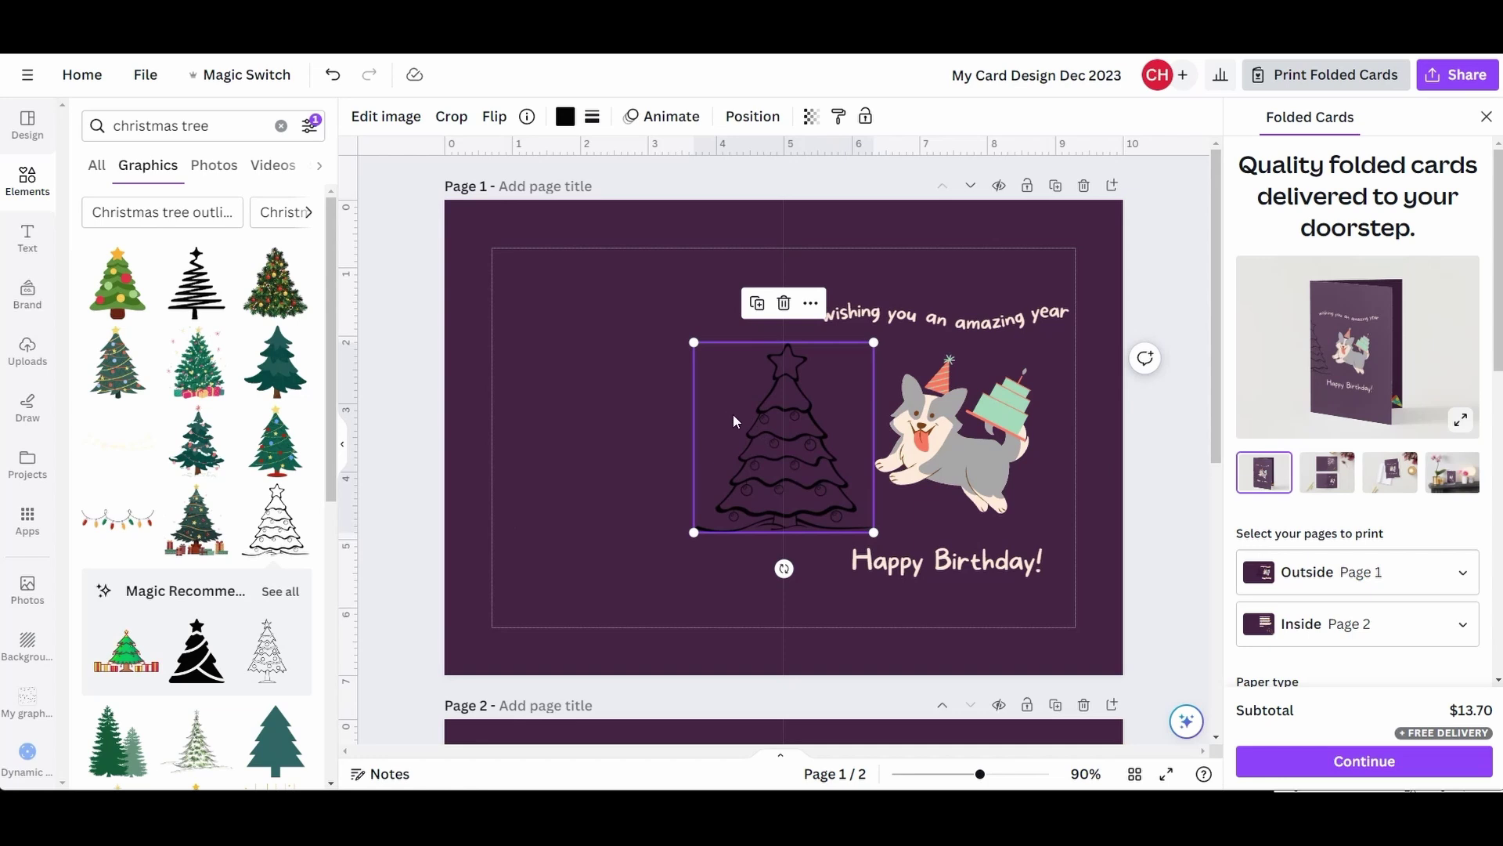
- Move the outline tree onto Page 1's left half and zoom in on it
drag(739, 422, 675, 670)
scroll(704, 578, down, 4)
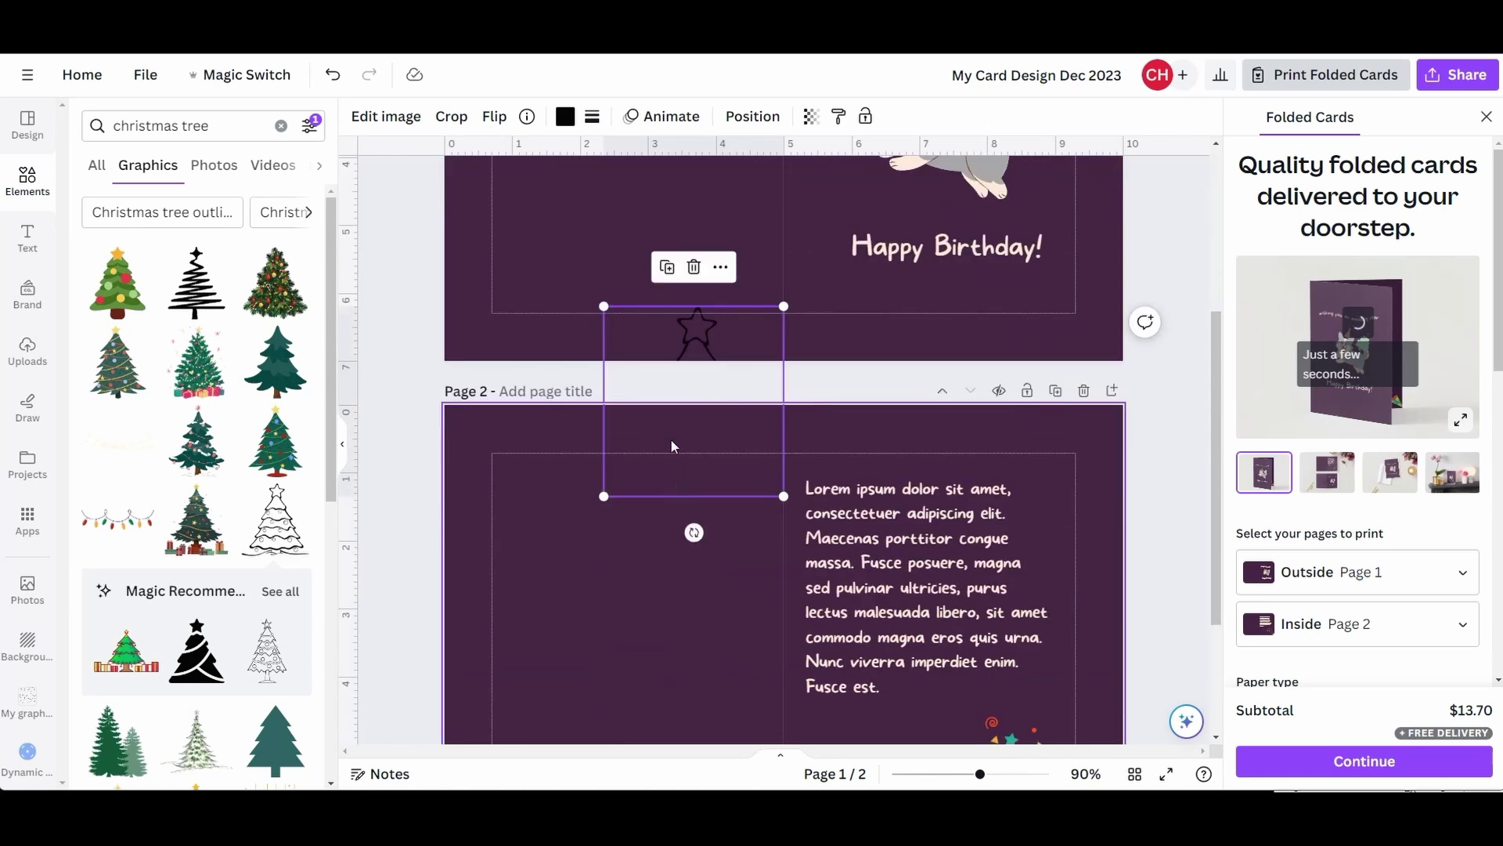
drag(670, 443, 652, 240)
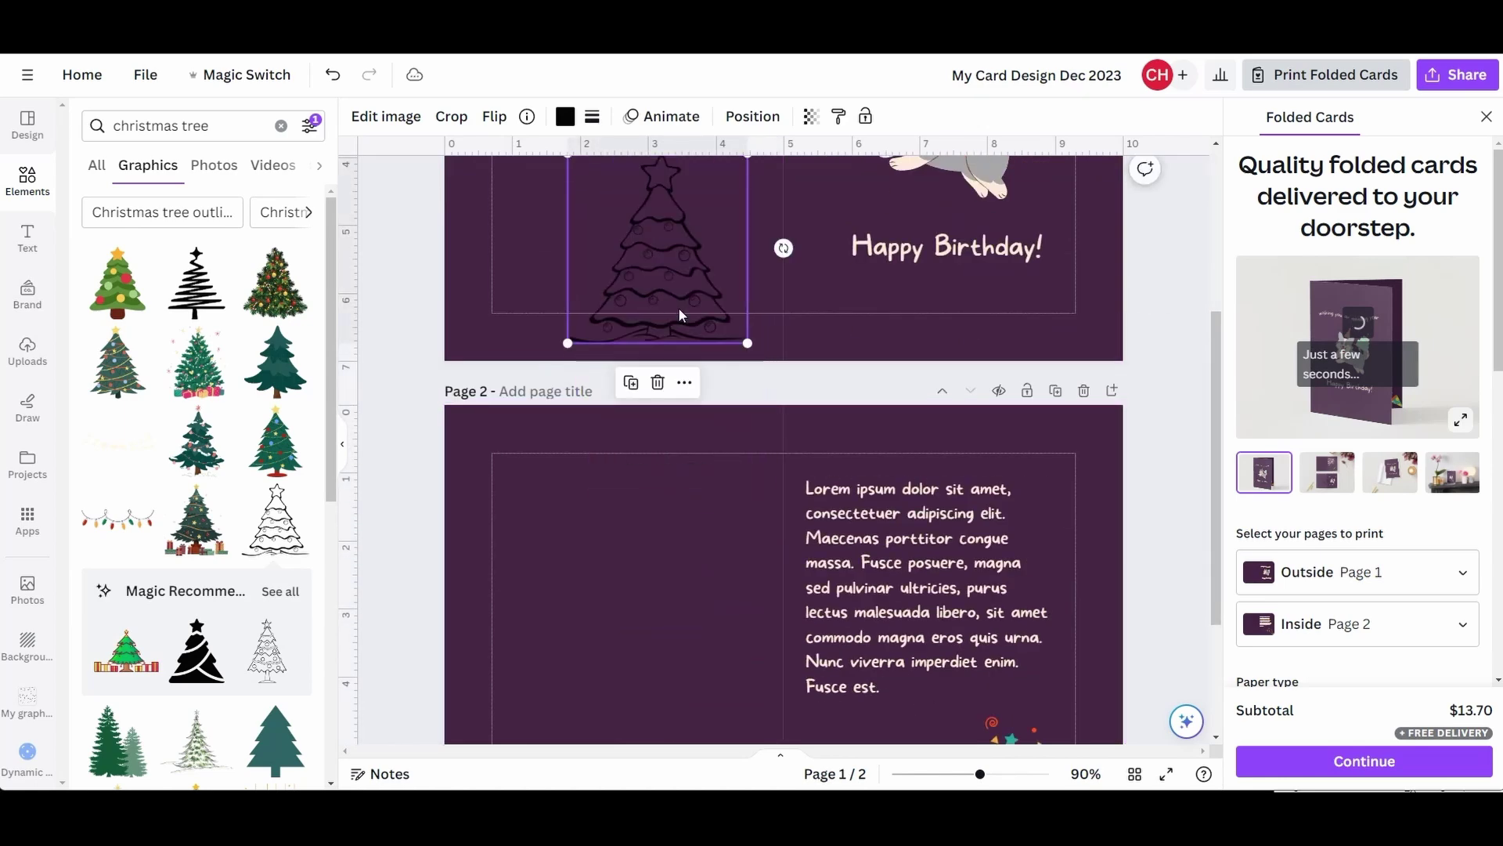
scroll(671, 344, up, 4)
drag(661, 510, 620, 360)
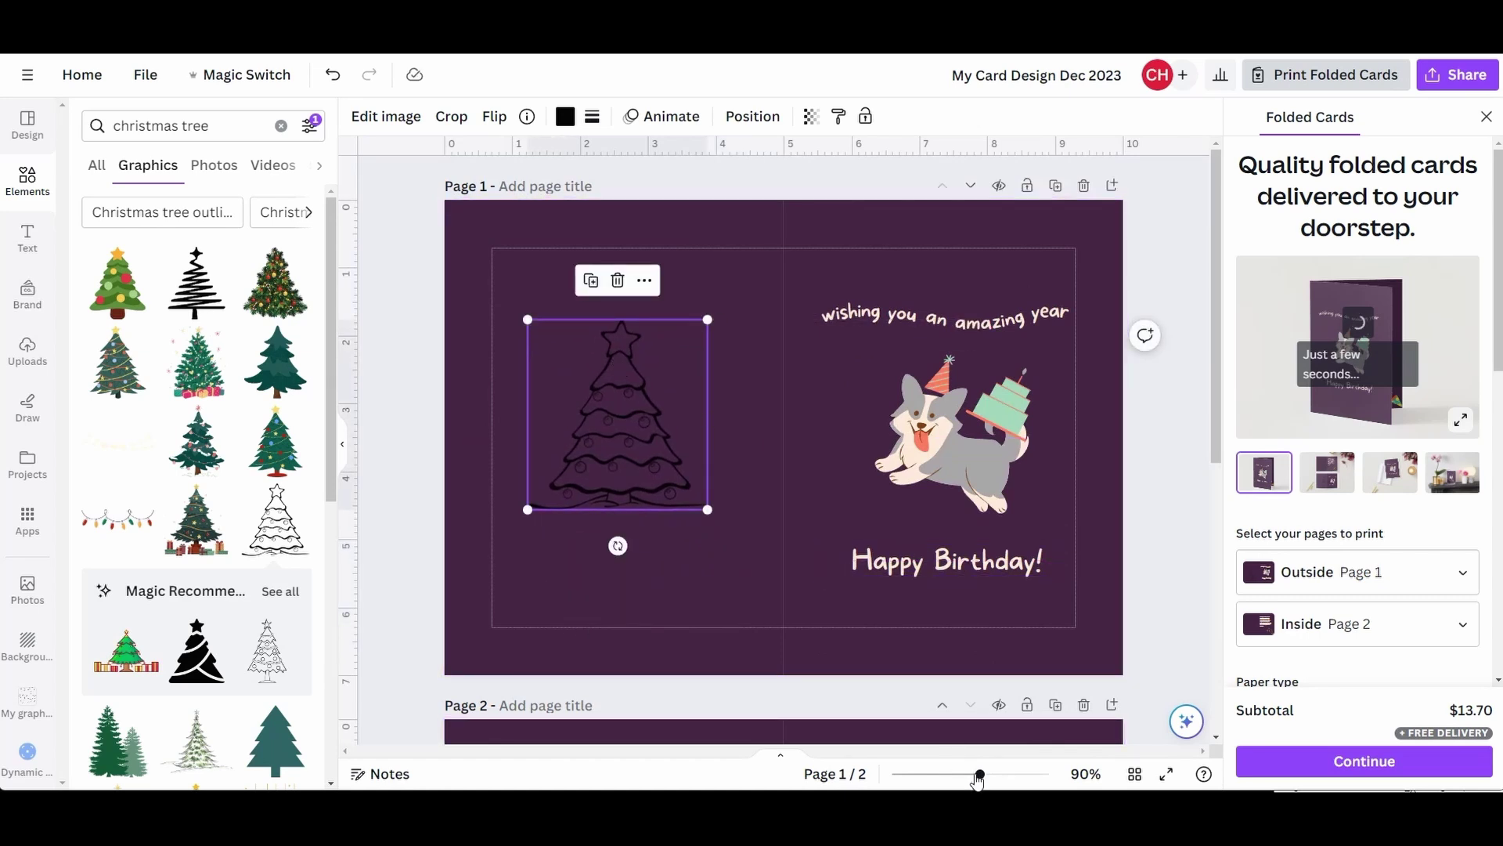
mouse_move(979, 777)
mouse_down()
mouse_move(1040, 778)
mouse_move(969, 778)
mouse_up()
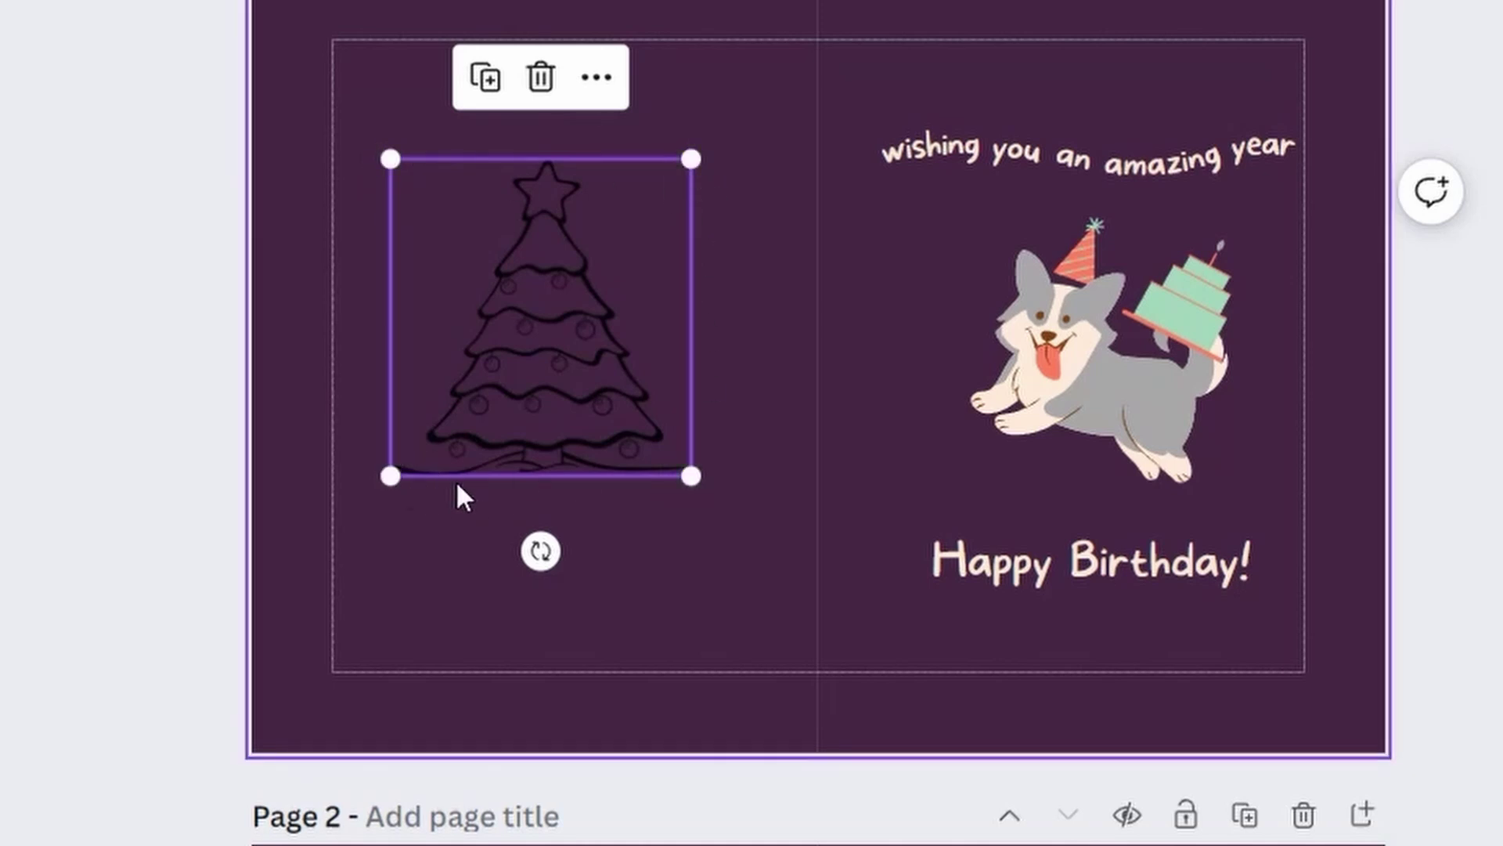
- Enlarge the outline tree by its corner handle and adjust its tilt upright
drag(688, 473, 736, 478)
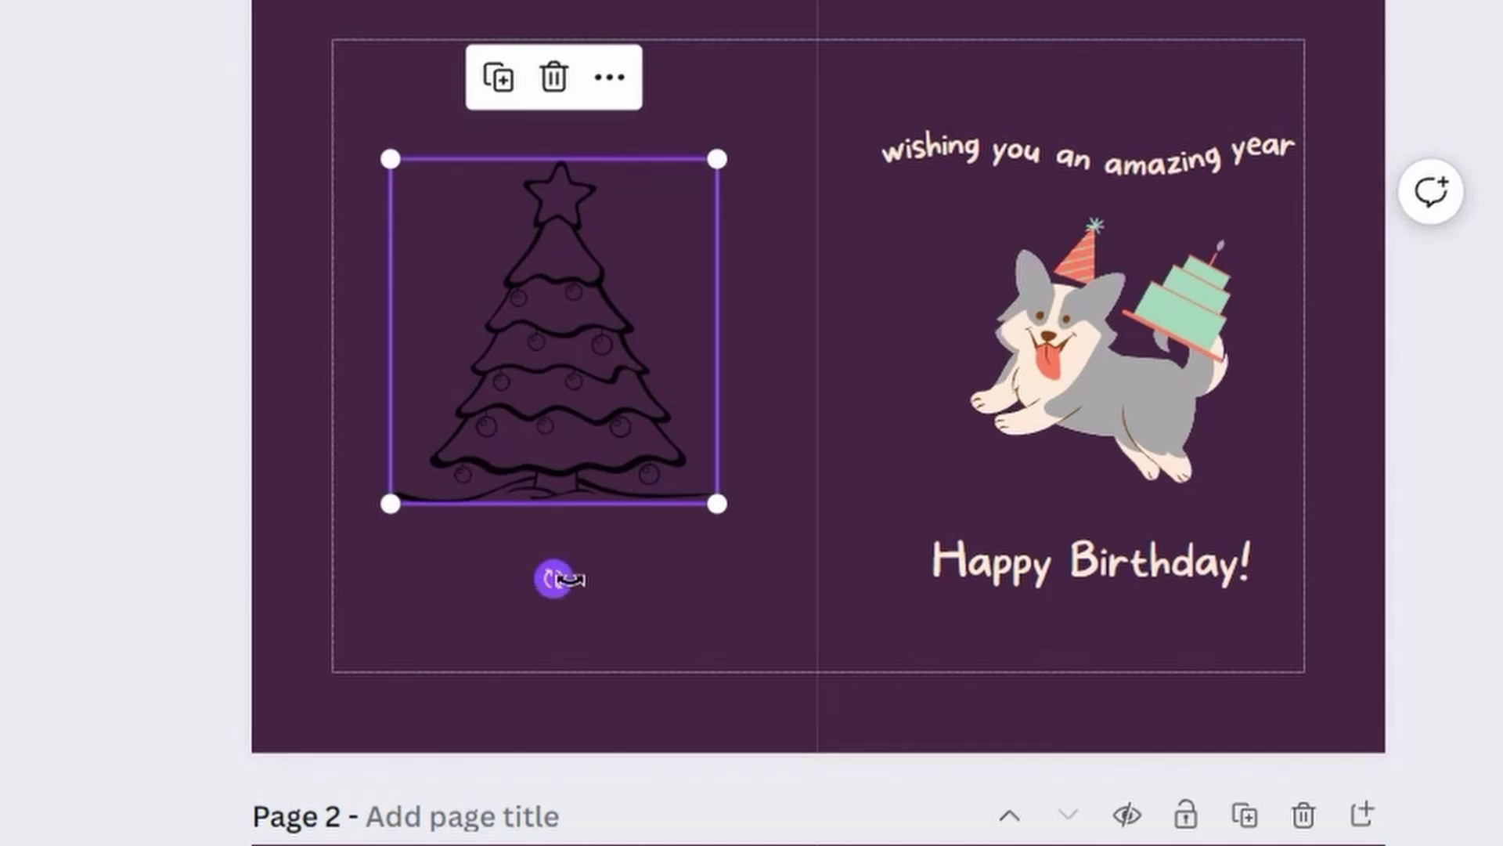
mouse_move(553, 577)
mouse_down()
mouse_move(580, 584)
mouse_move(681, 492)
mouse_move(765, 362)
mouse_move(772, 322)
mouse_move(647, 530)
mouse_move(383, 416)
mouse_move(436, 513)
mouse_move(552, 555)
mouse_up()
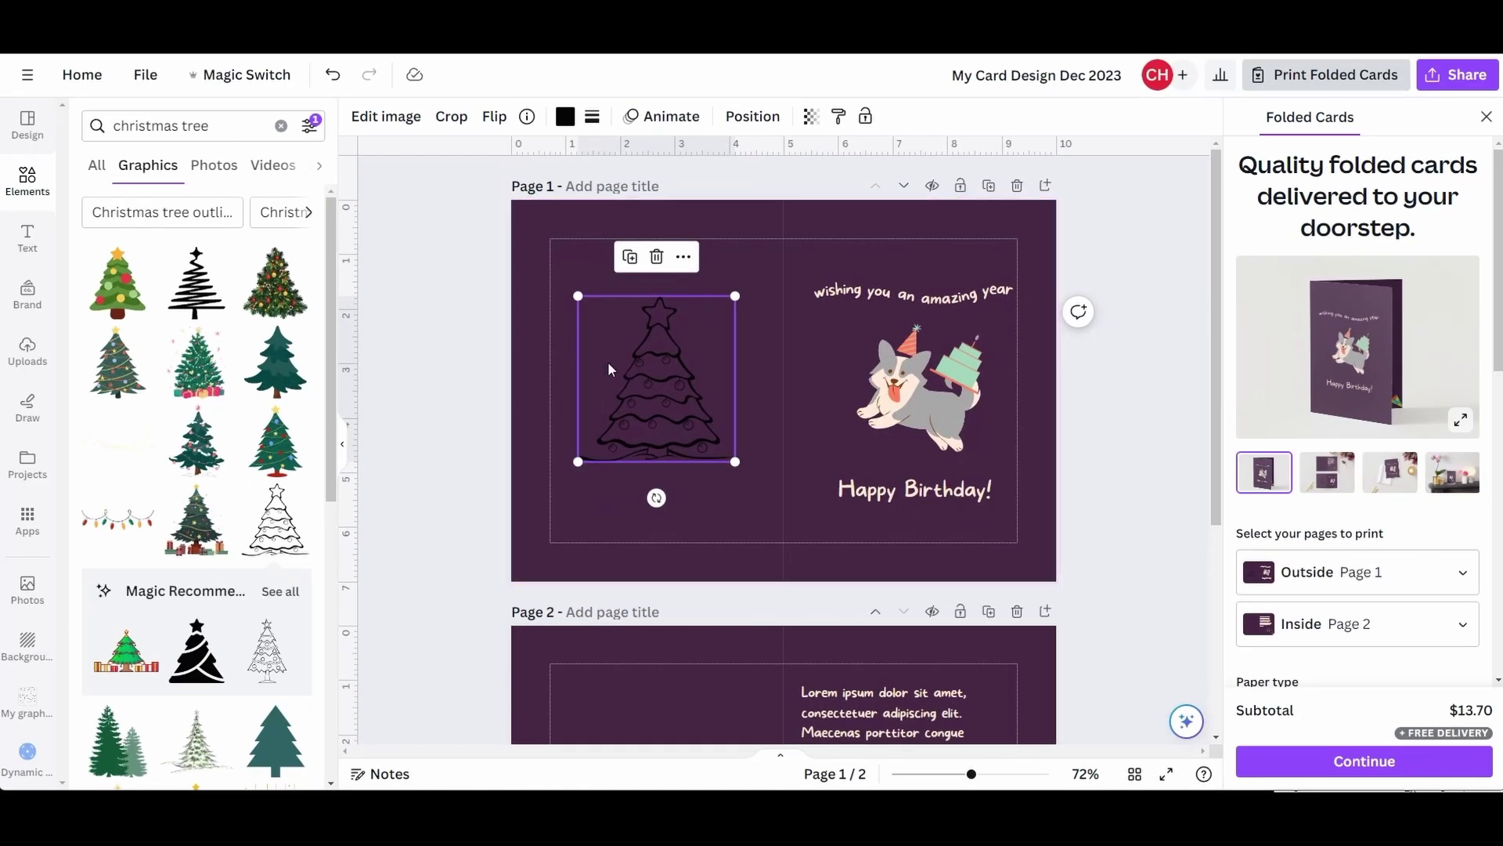
click(565, 117)
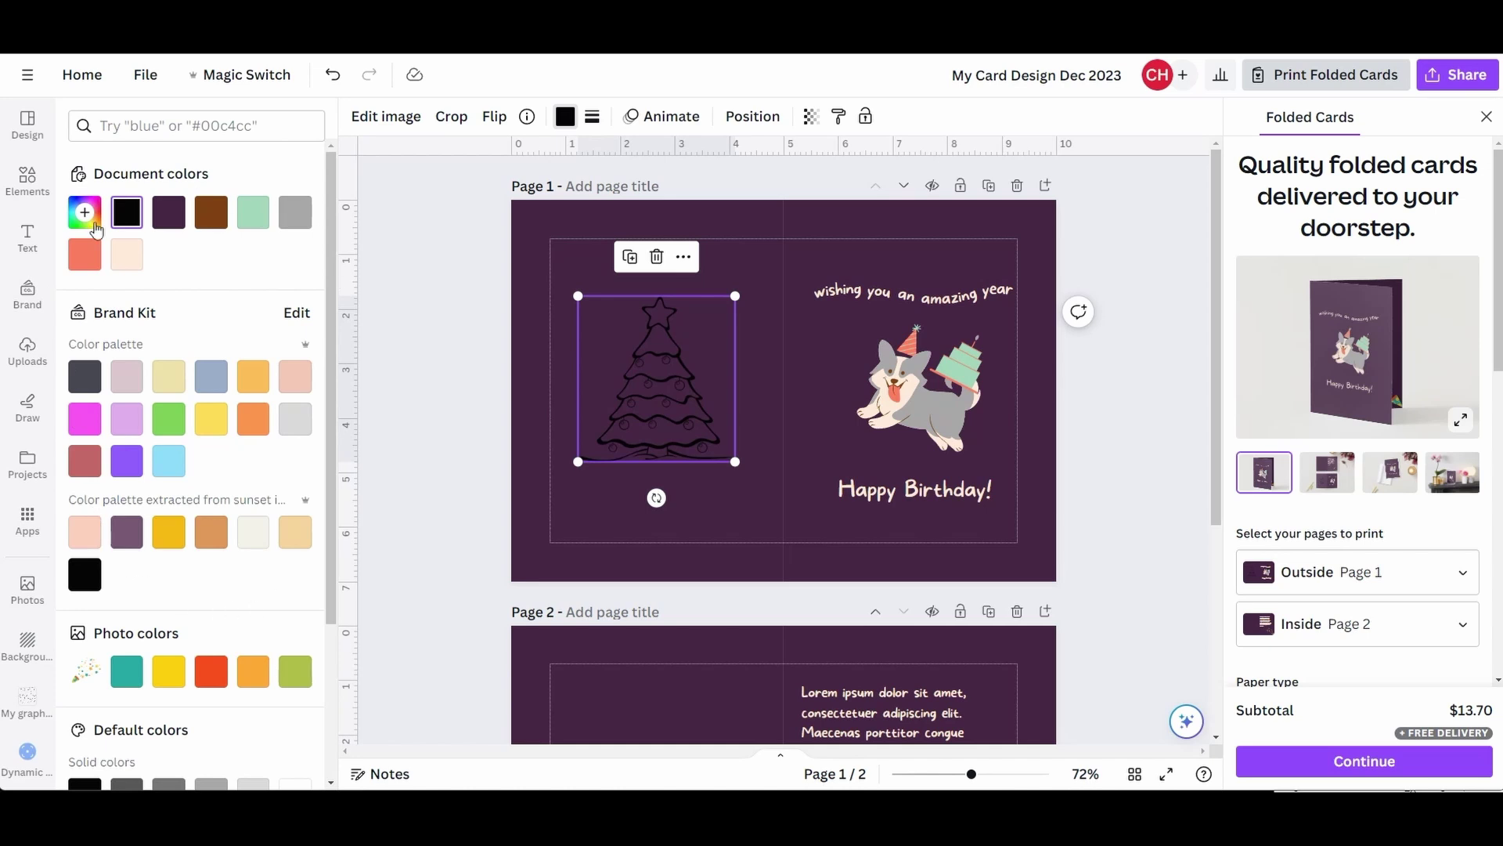
- Try orange, blue-grey, cream, mauve-pink and yellow on the tree, ending on light grey
click(256, 385)
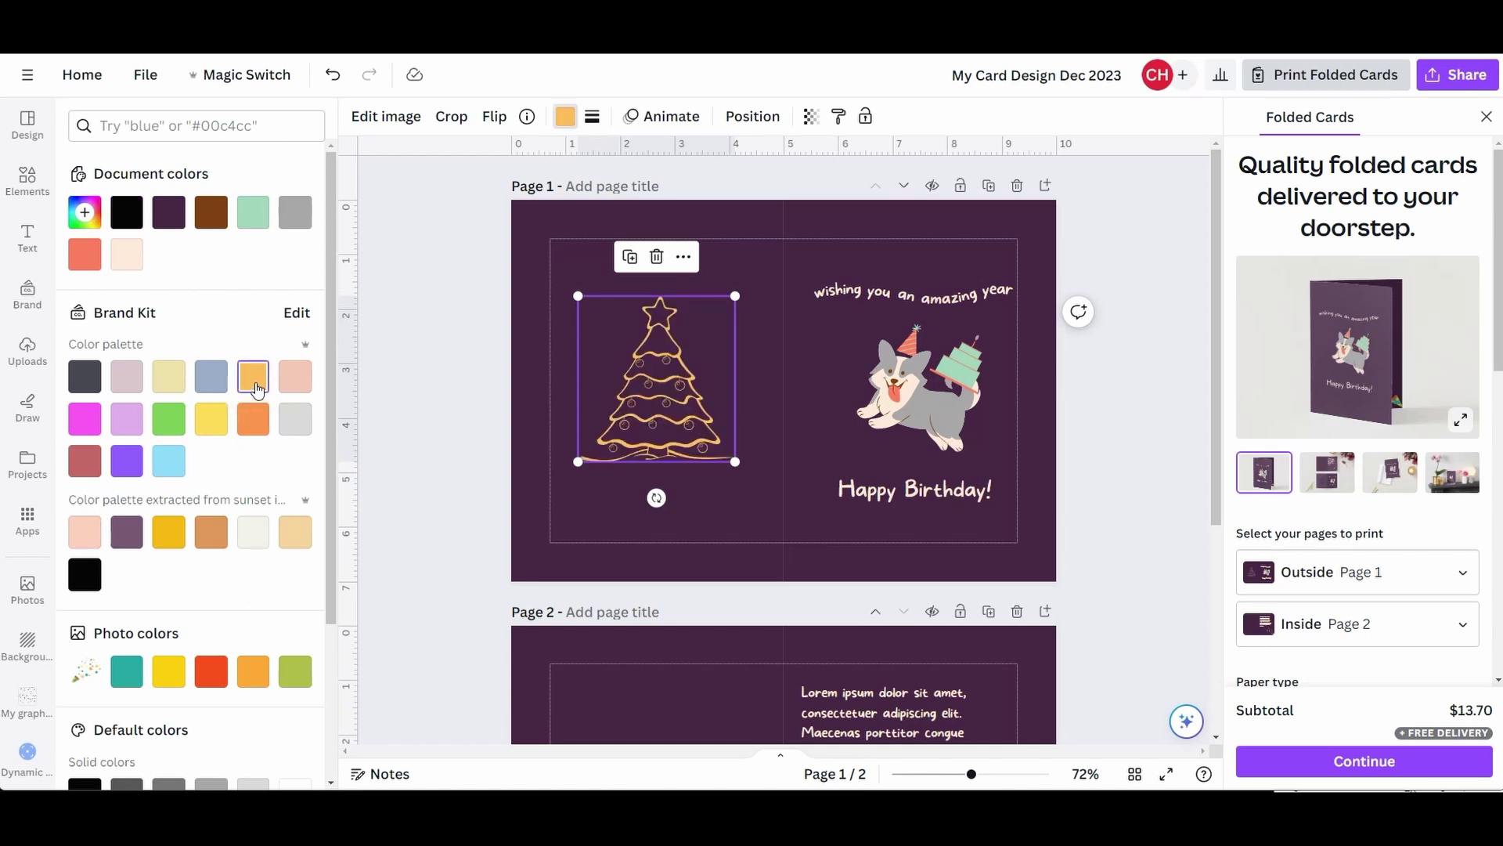
click(212, 379)
click(167, 383)
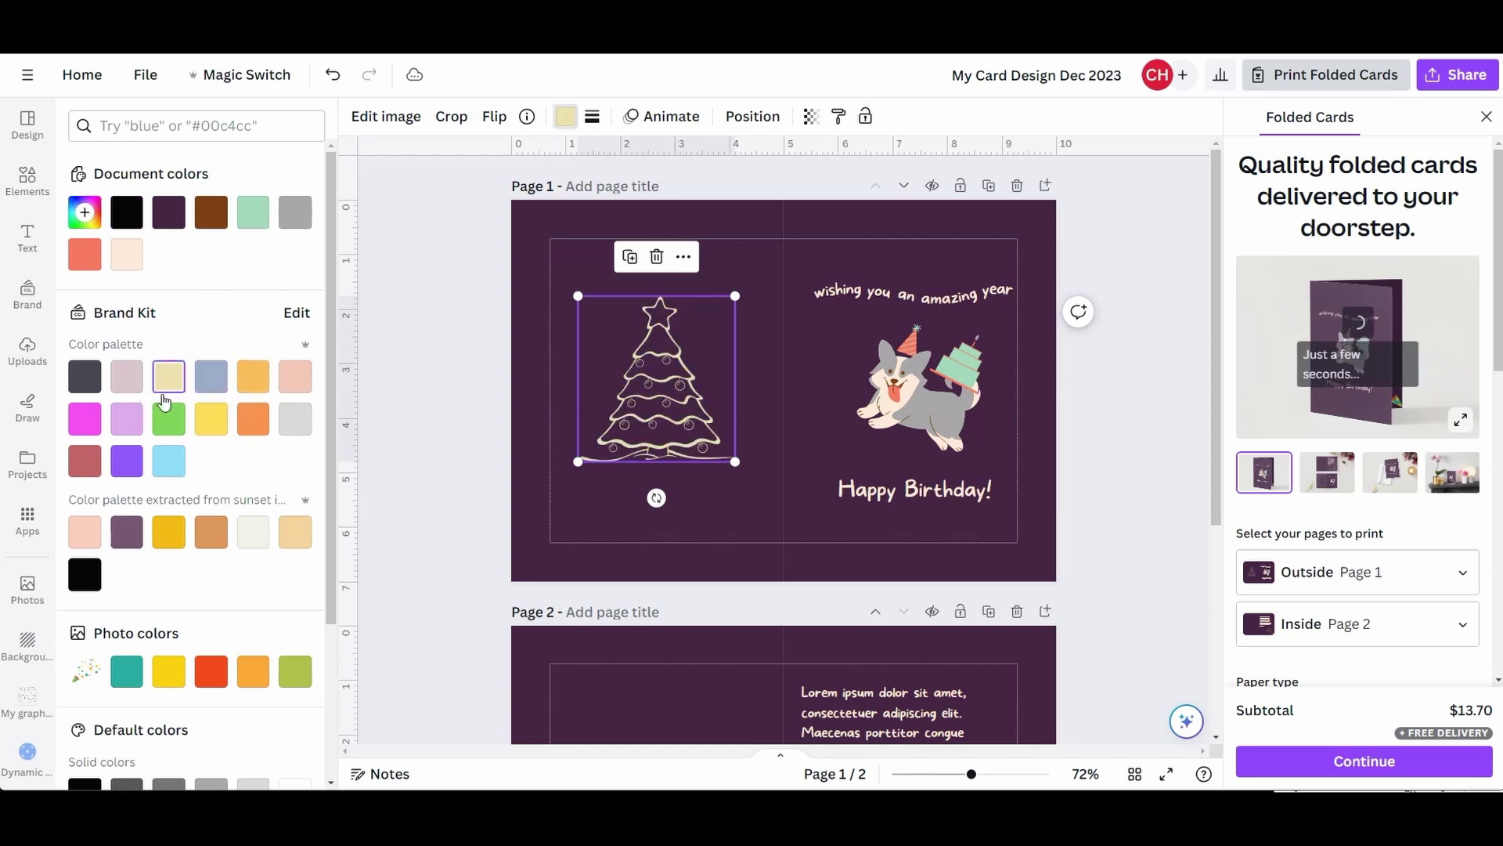
click(126, 377)
click(210, 420)
click(251, 427)
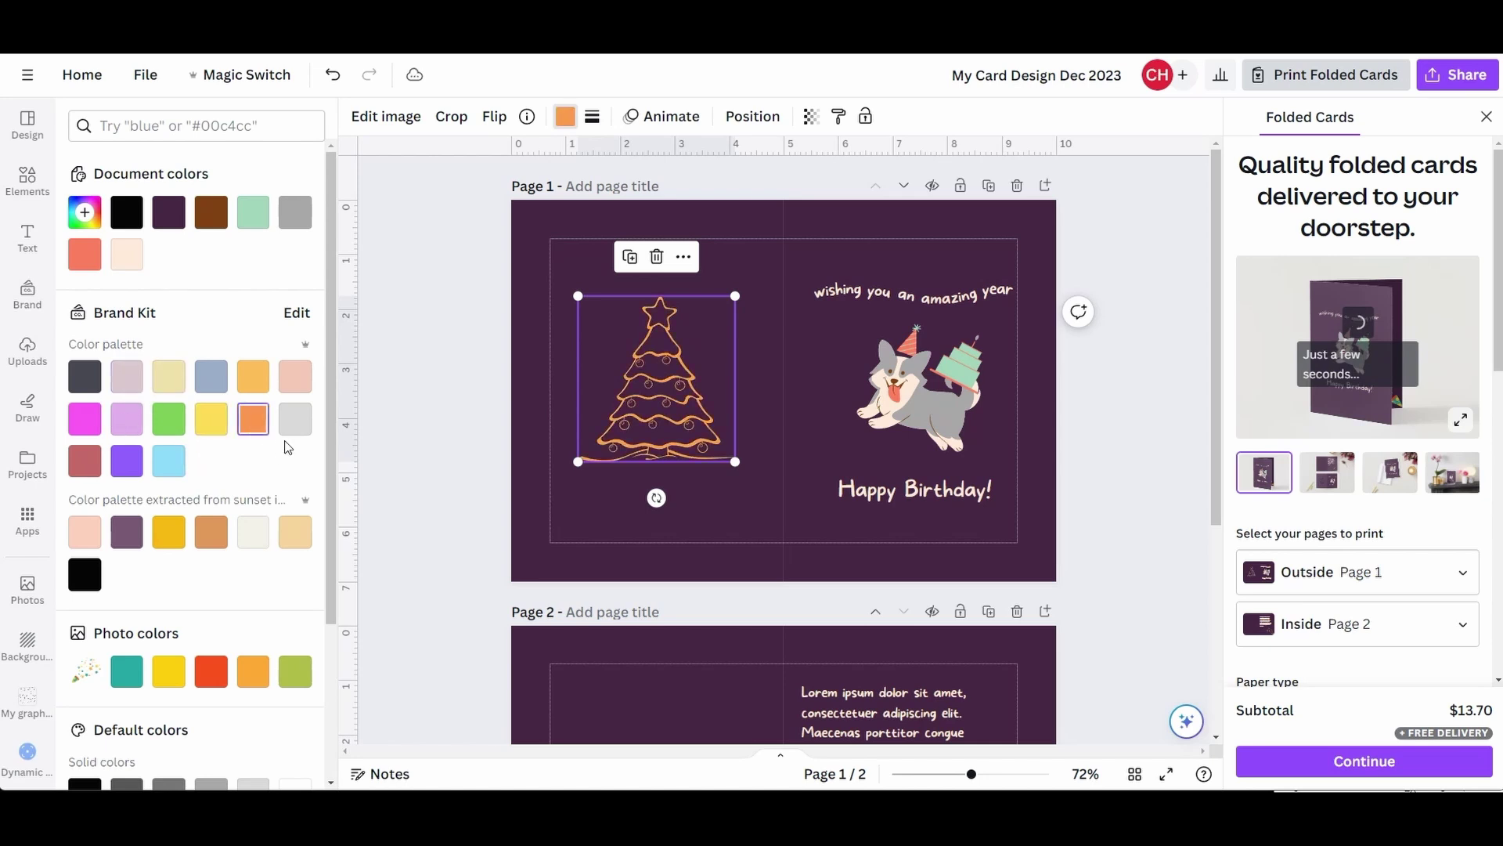
click(295, 419)
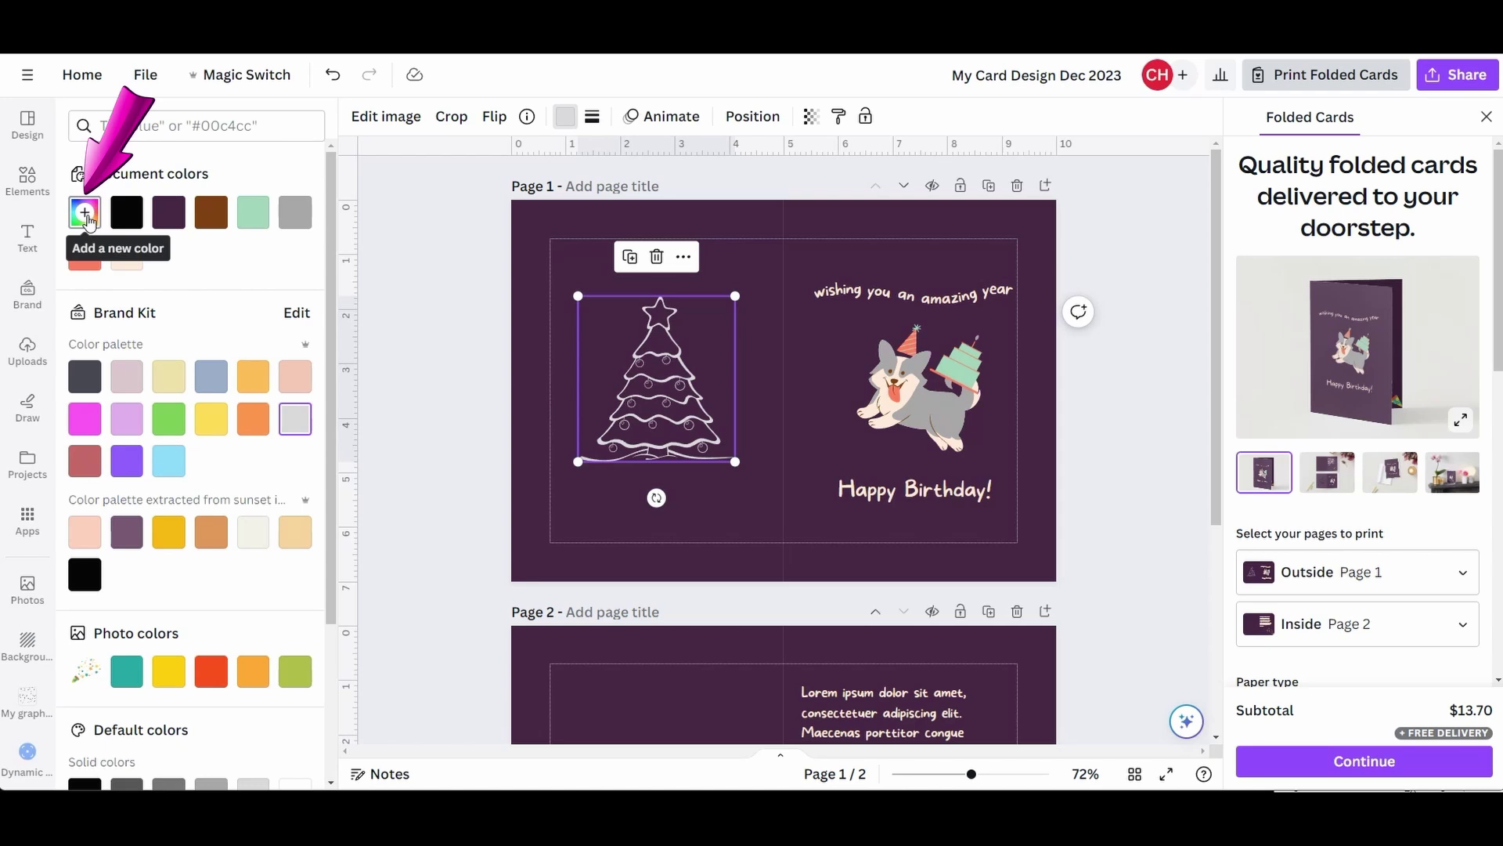
- Add a custom tree colour, trying red and green, then eyedrop the corgi's salmon #FF7562
click(86, 218)
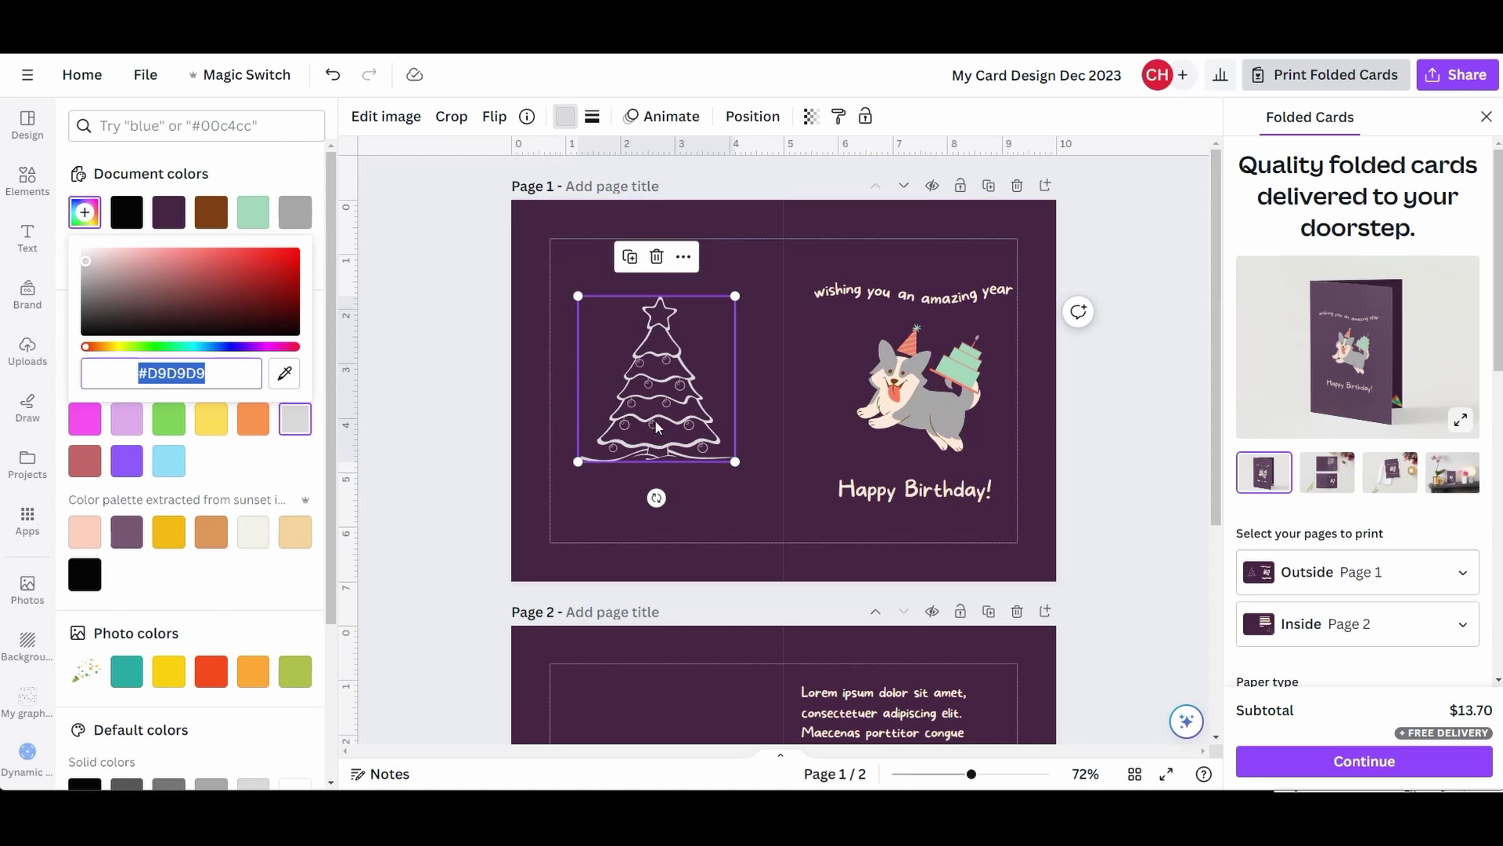
drag(91, 273, 246, 298)
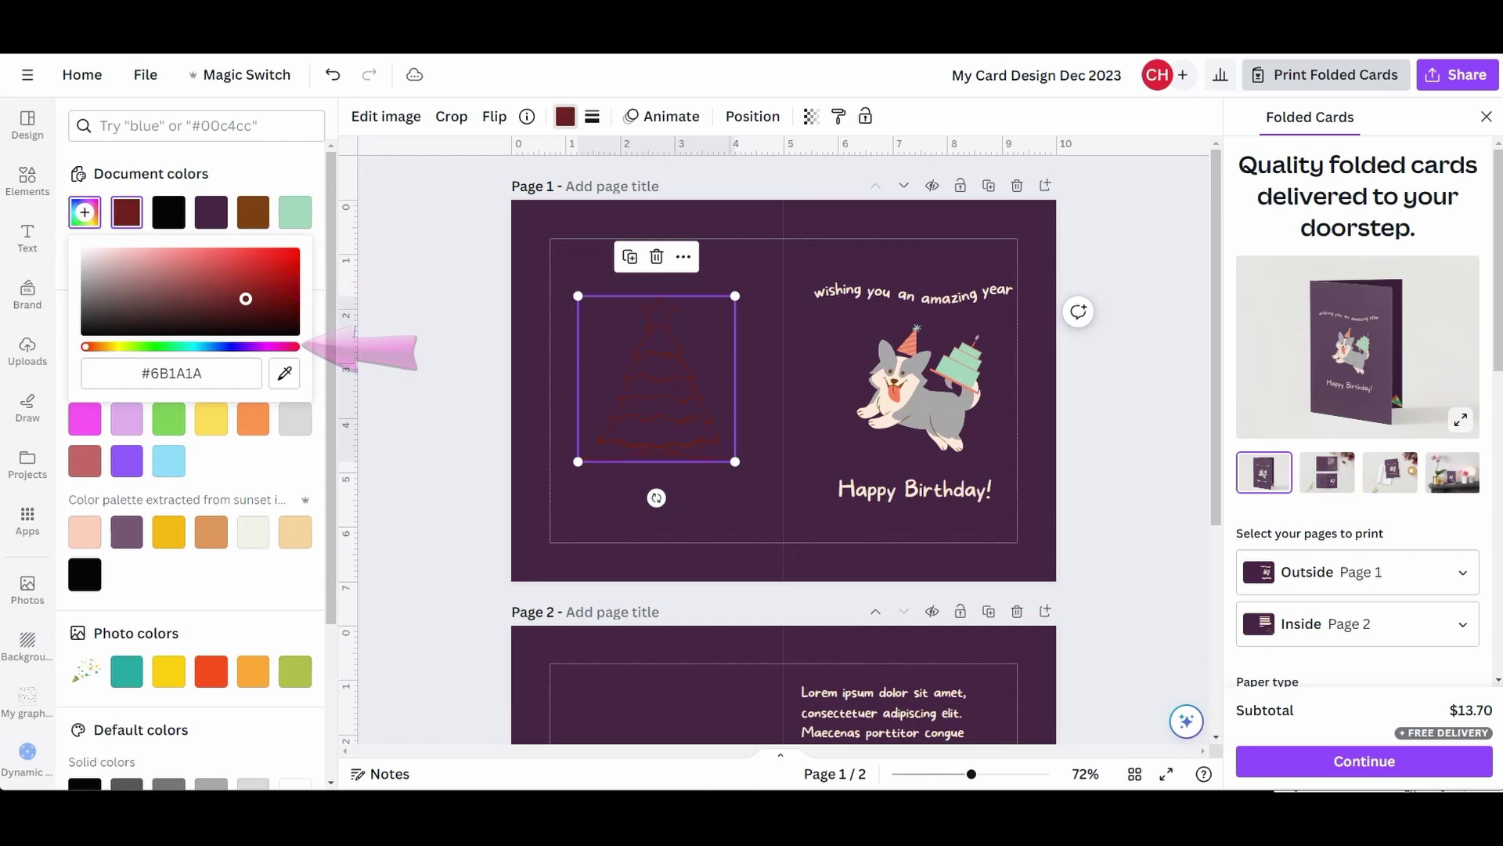
mouse_move(86, 347)
mouse_down()
mouse_move(295, 346)
mouse_move(143, 348)
mouse_up()
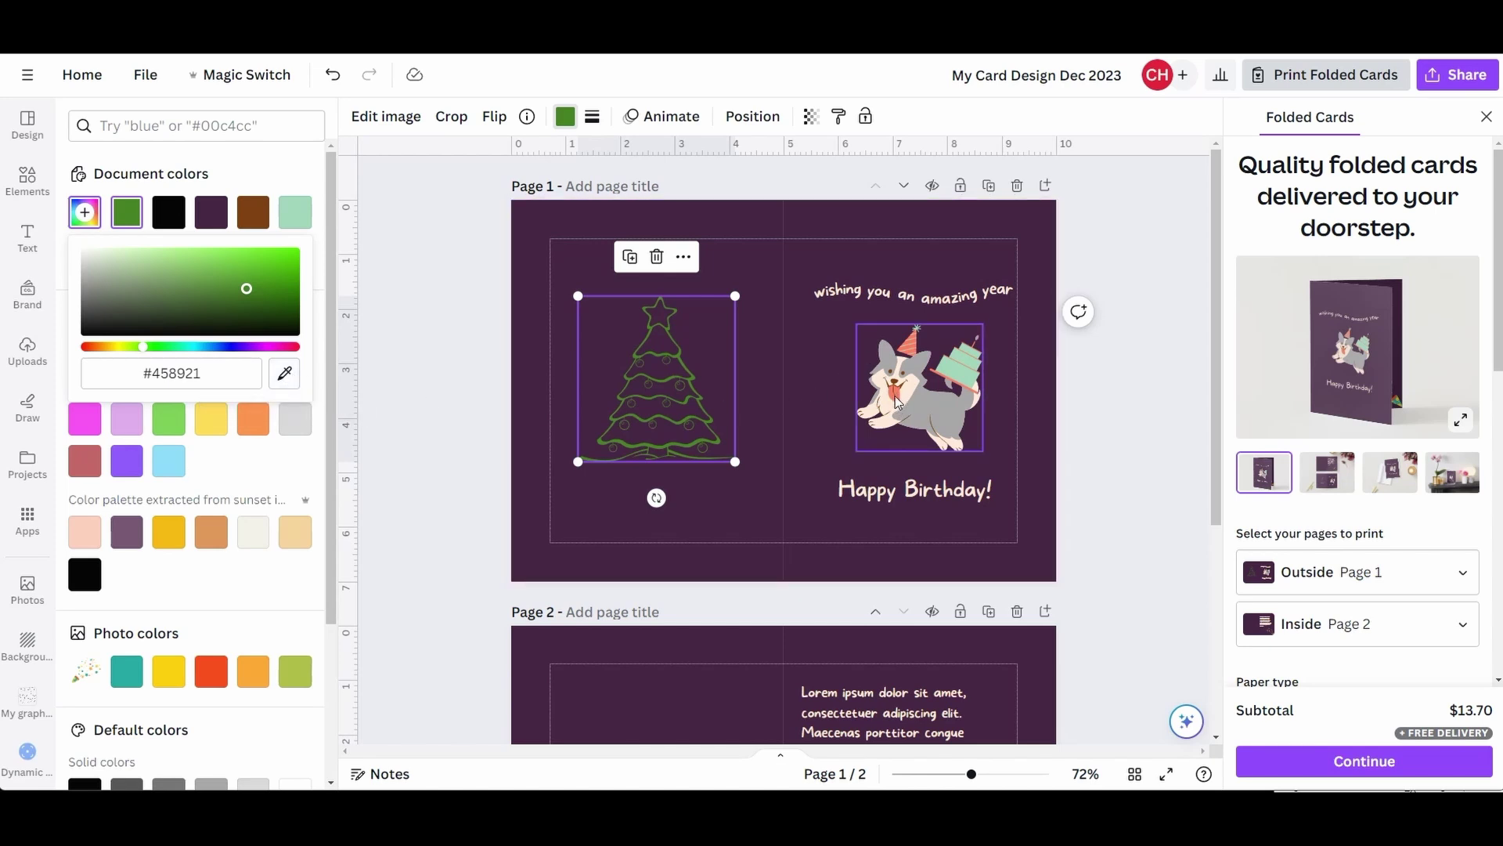
click(286, 383)
click(287, 375)
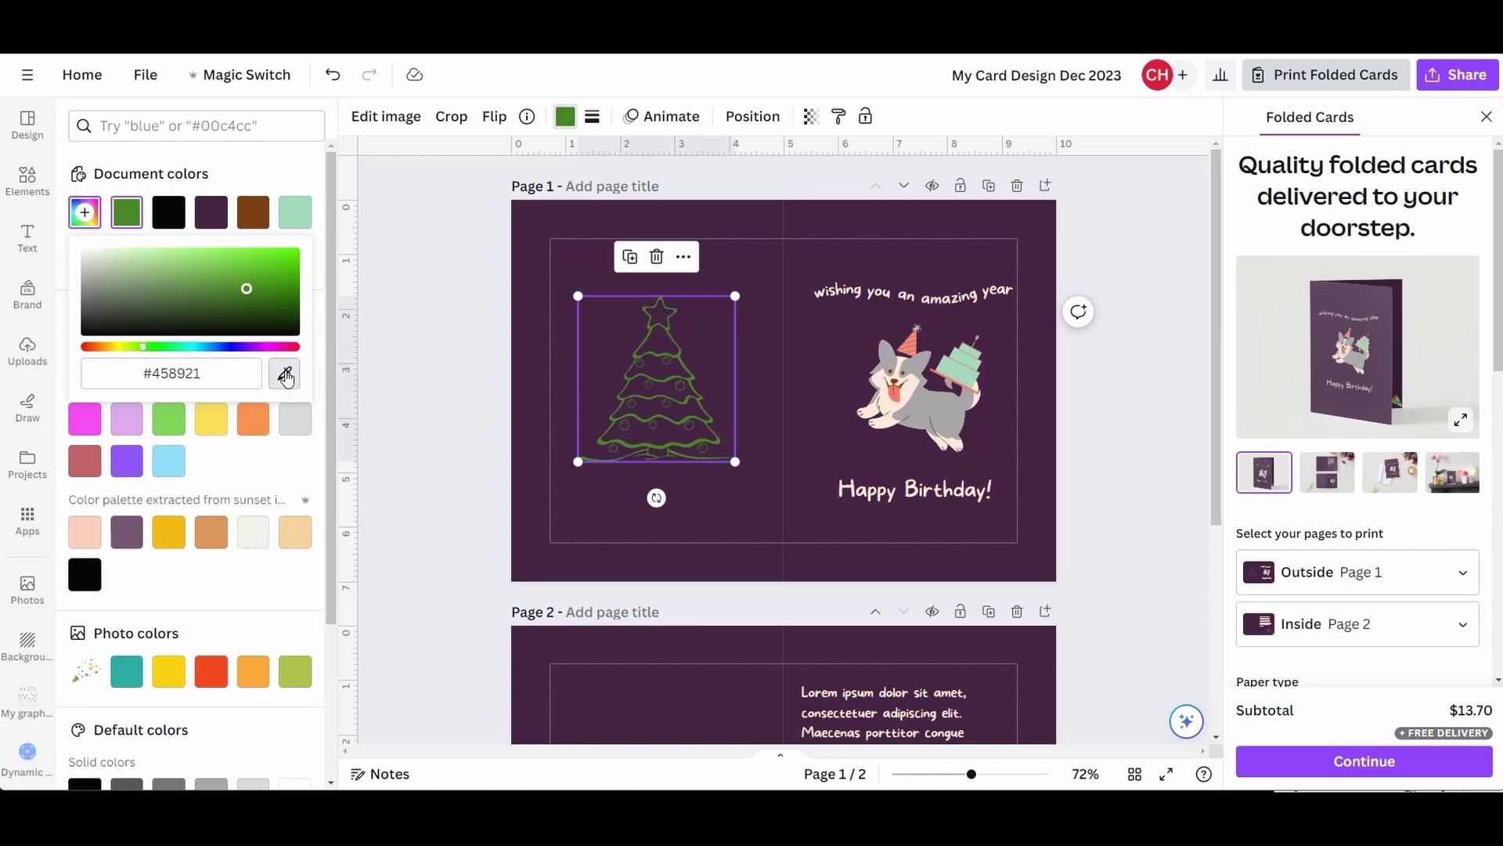
click(898, 399)
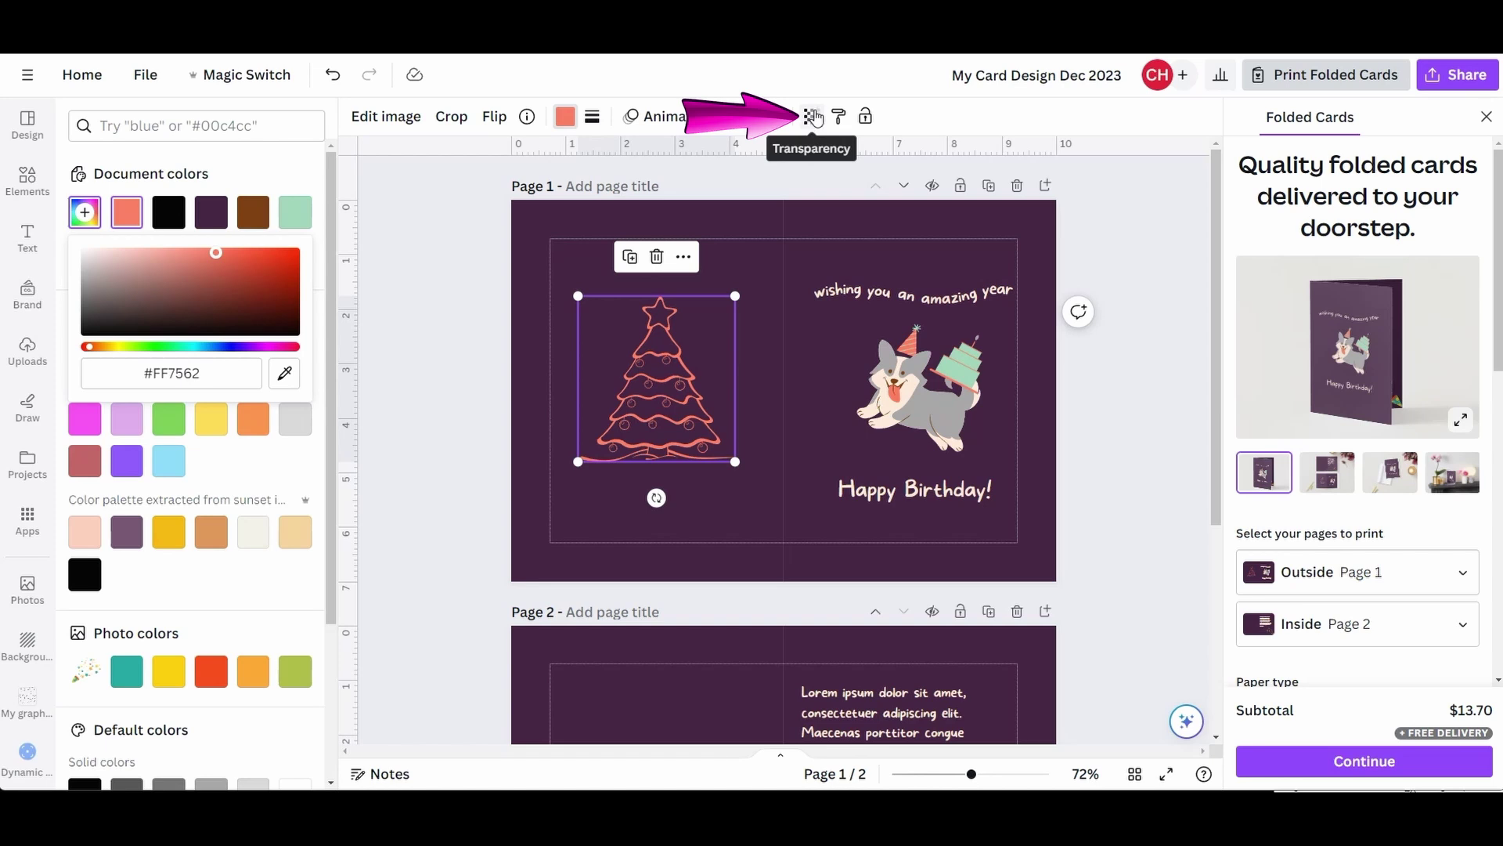
- Set the tree's transparency to 15
click(812, 116)
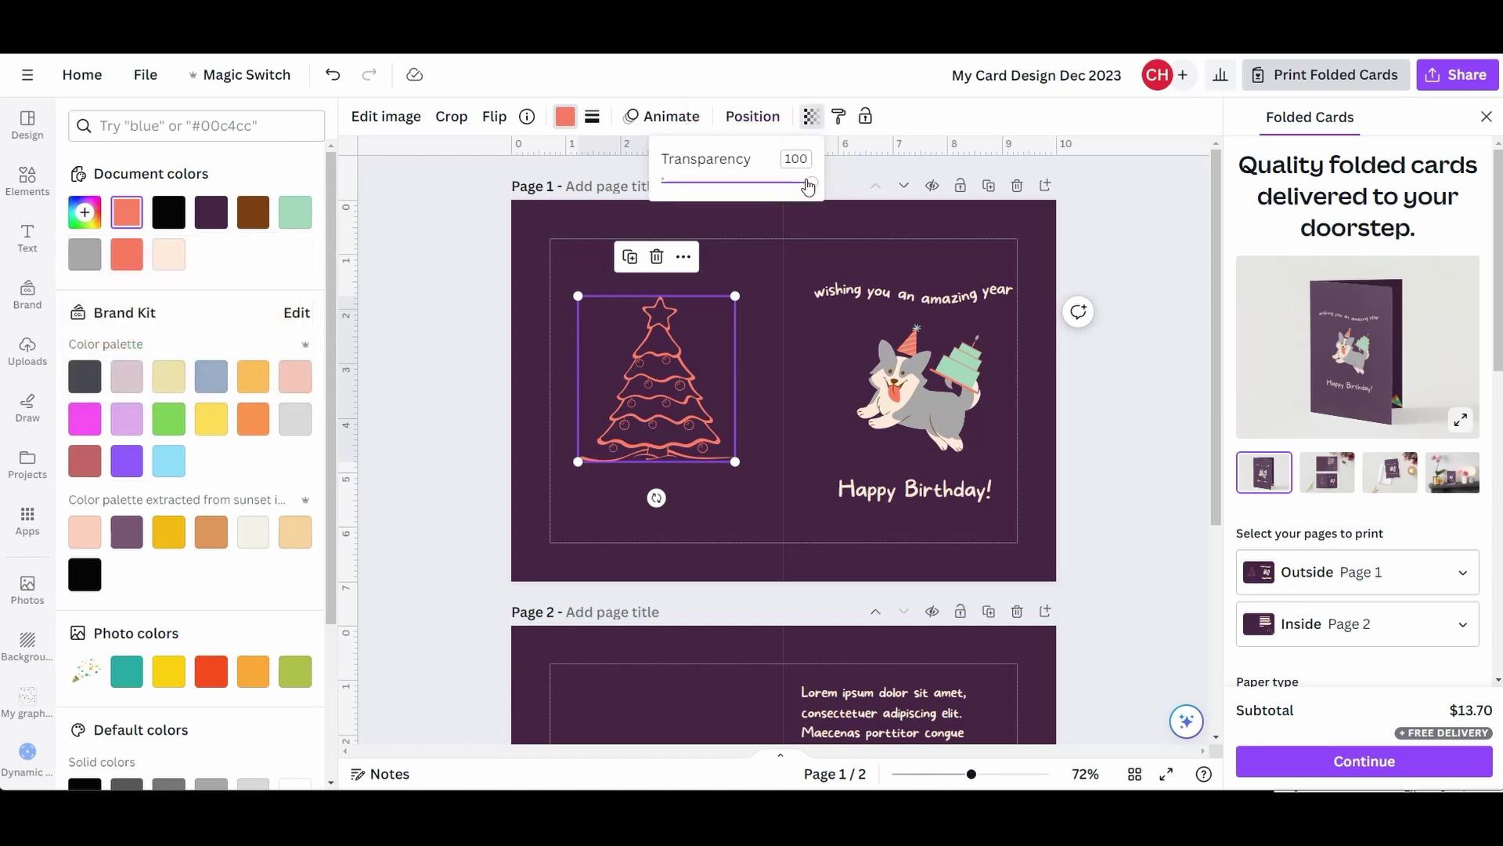
drag(814, 186, 699, 192)
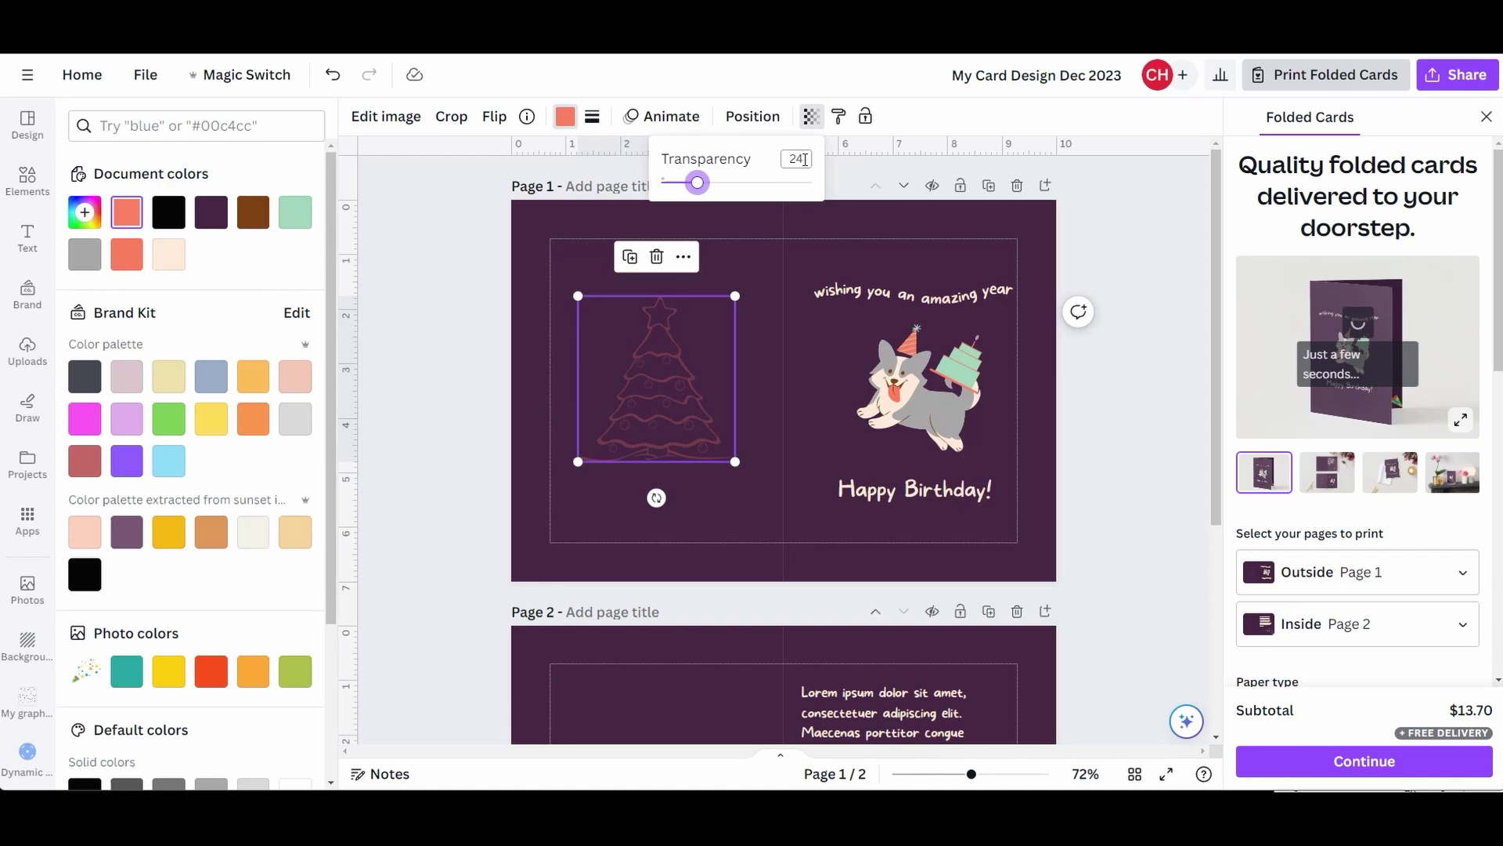
drag(804, 160, 785, 159)
text(15)
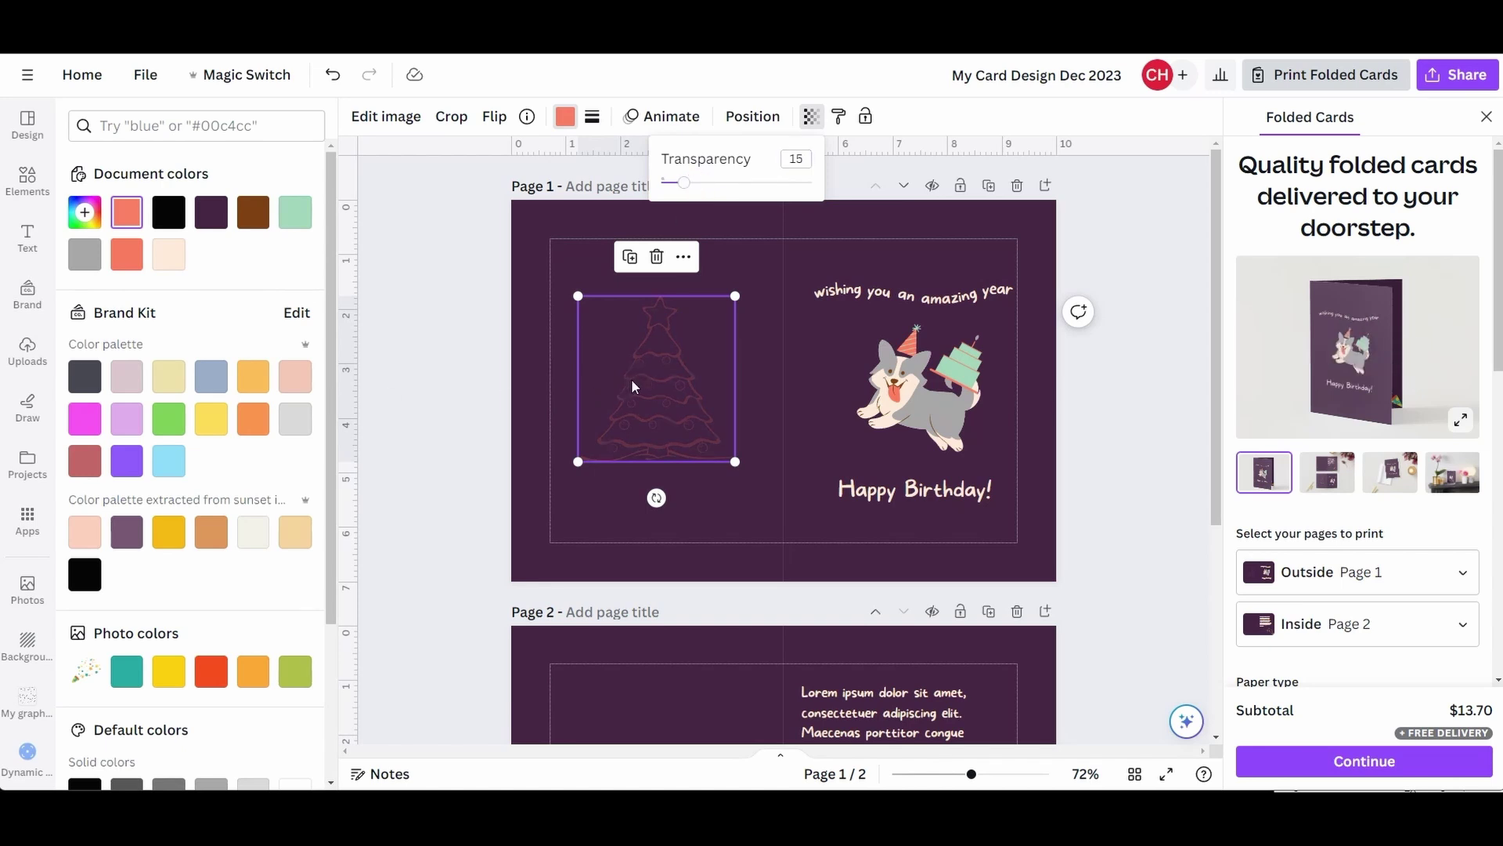
- Shrink the tree and move it to the lower-left corner of the left half
drag(734, 296, 716, 312)
drag(651, 385, 628, 462)
click(683, 321)
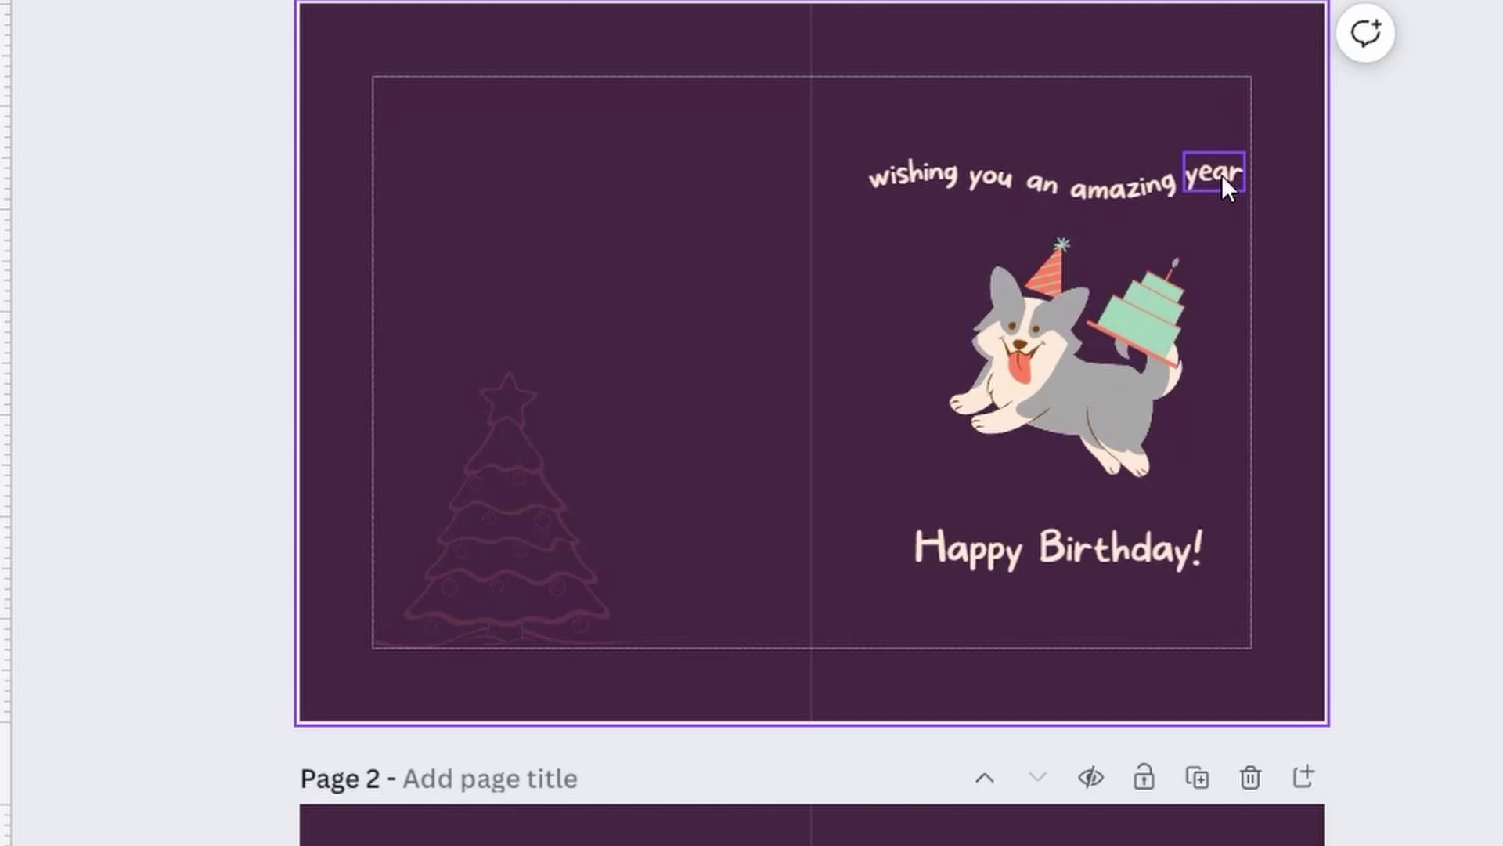
- Delete the 'wishing you', 'an amazing' and 'year' text boxes and the corgi illustration
click(935, 172)
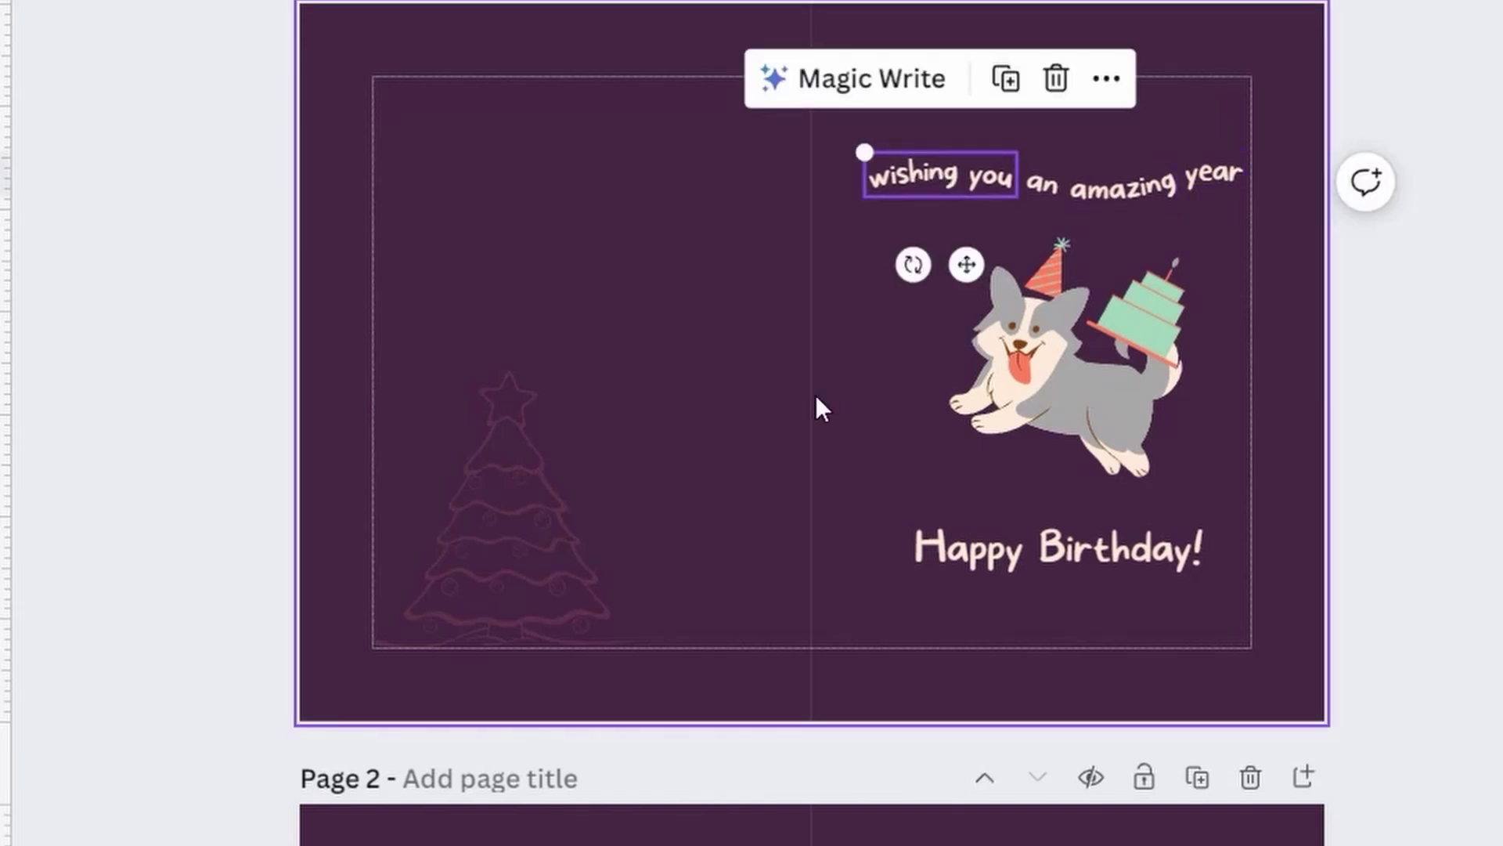
key(Delete)
click(1105, 191)
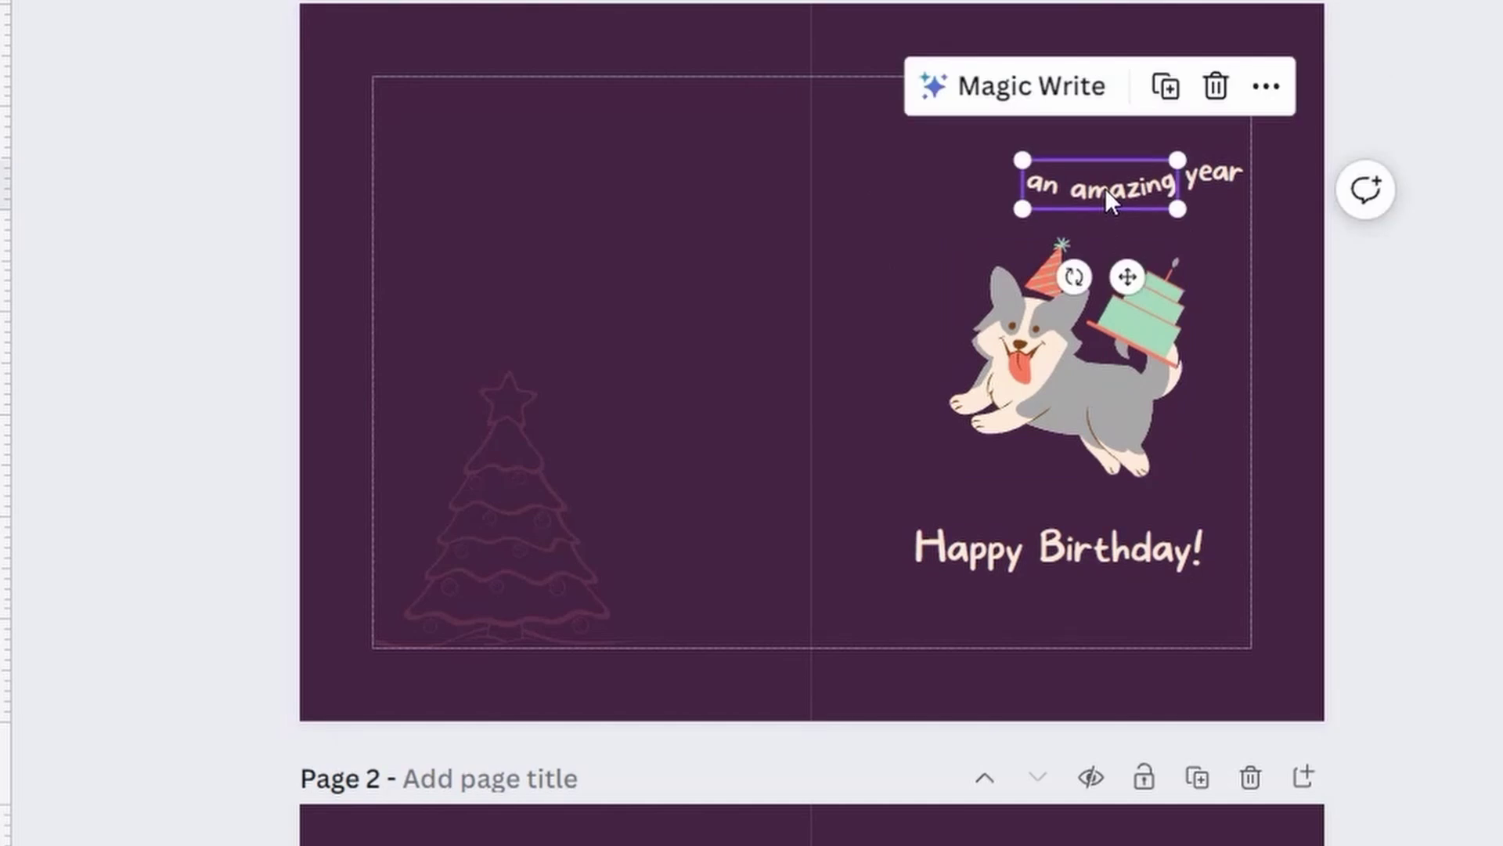
key(Delete)
click(1206, 178)
key(Delete)
click(1093, 388)
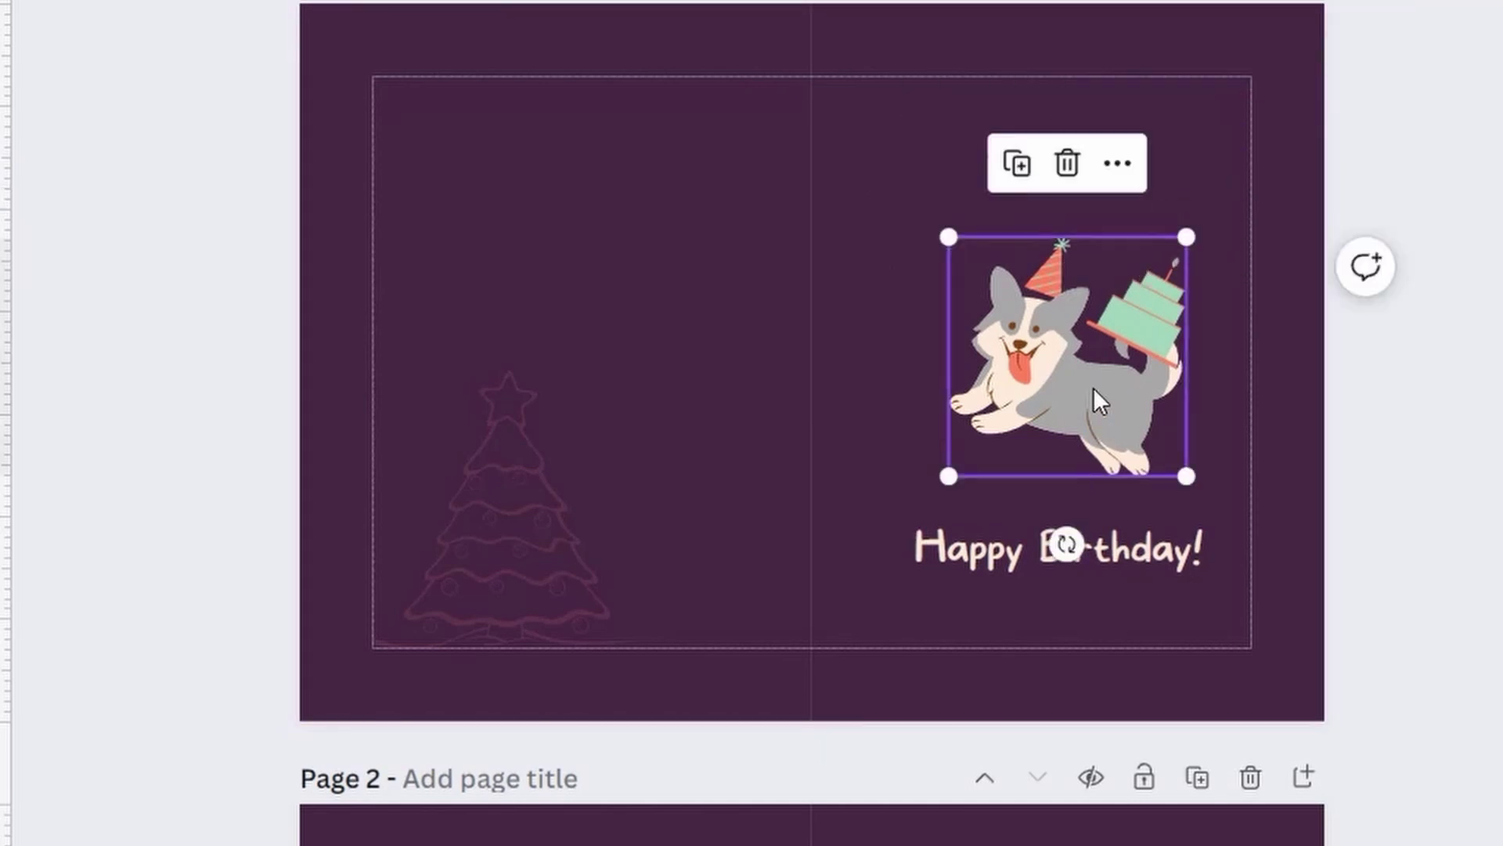
key(Delete)
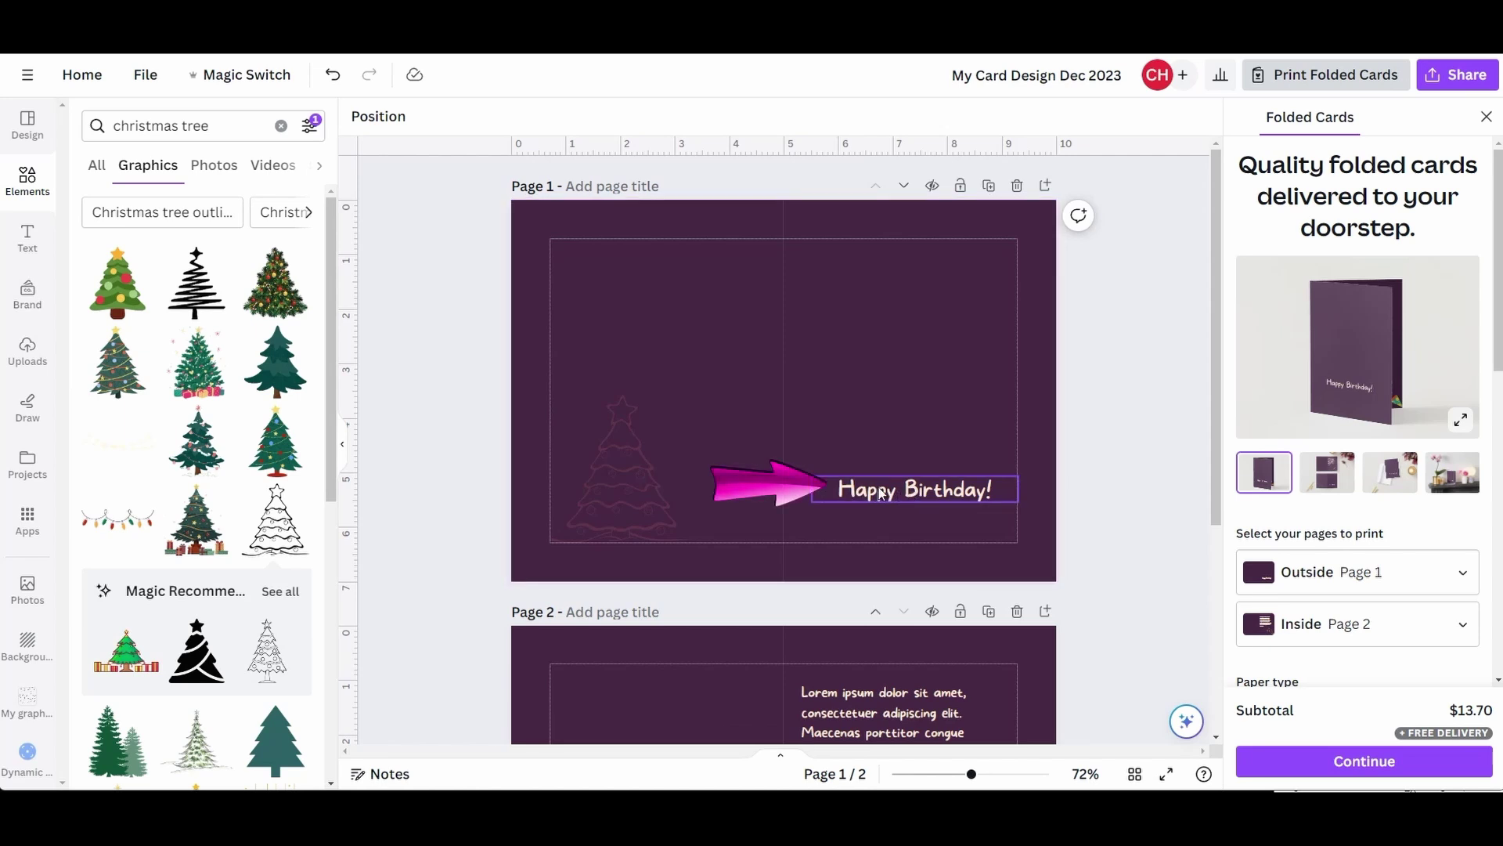
- Retype the greeting as 'Happy Holidays!' and set it in Kollektif after trying Nunito, Quicksand and Now
double_click(833, 487)
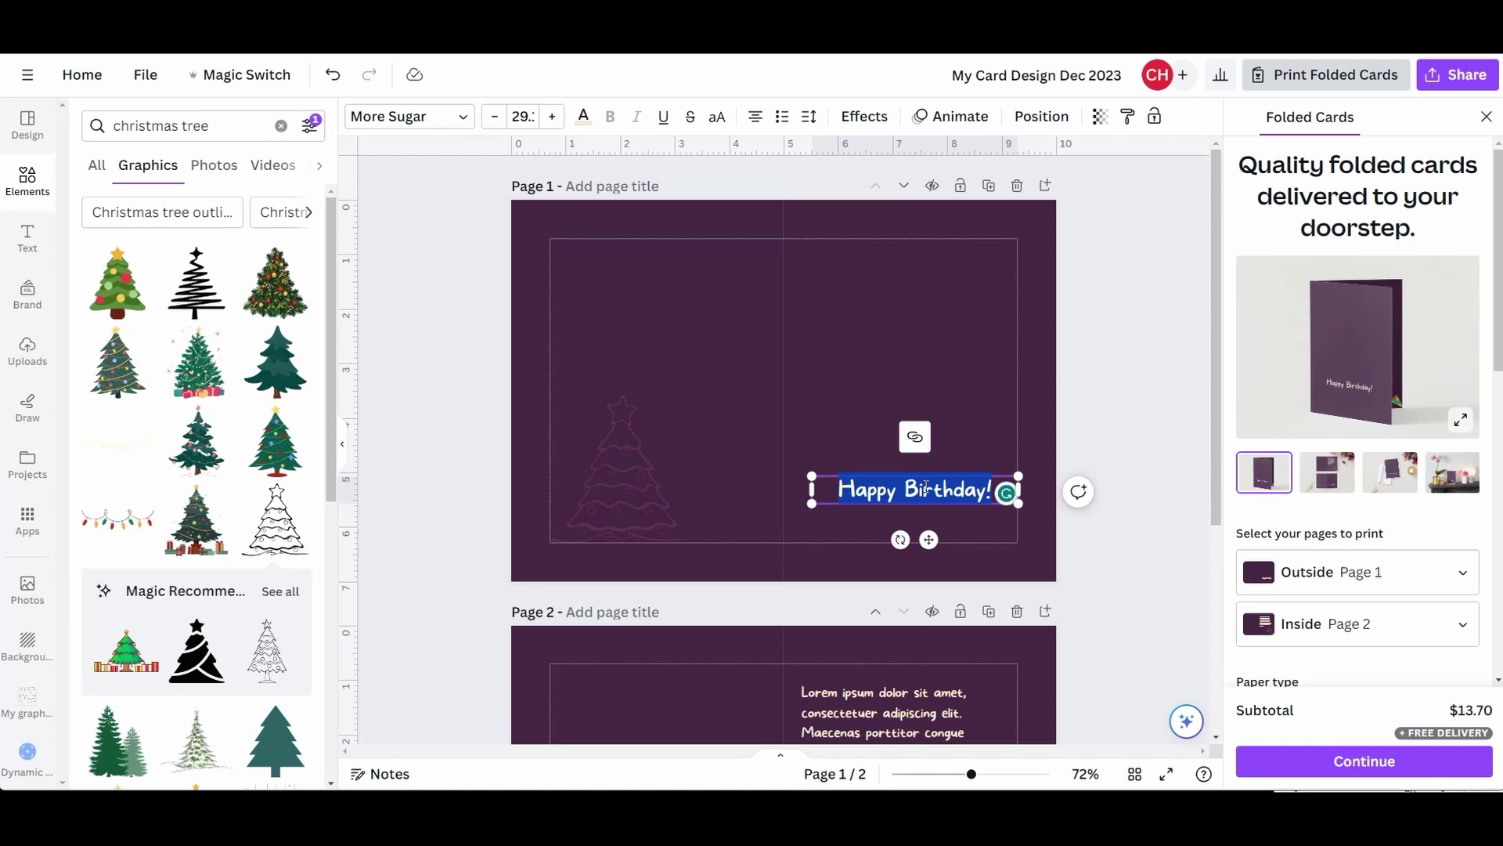
text(Ha)
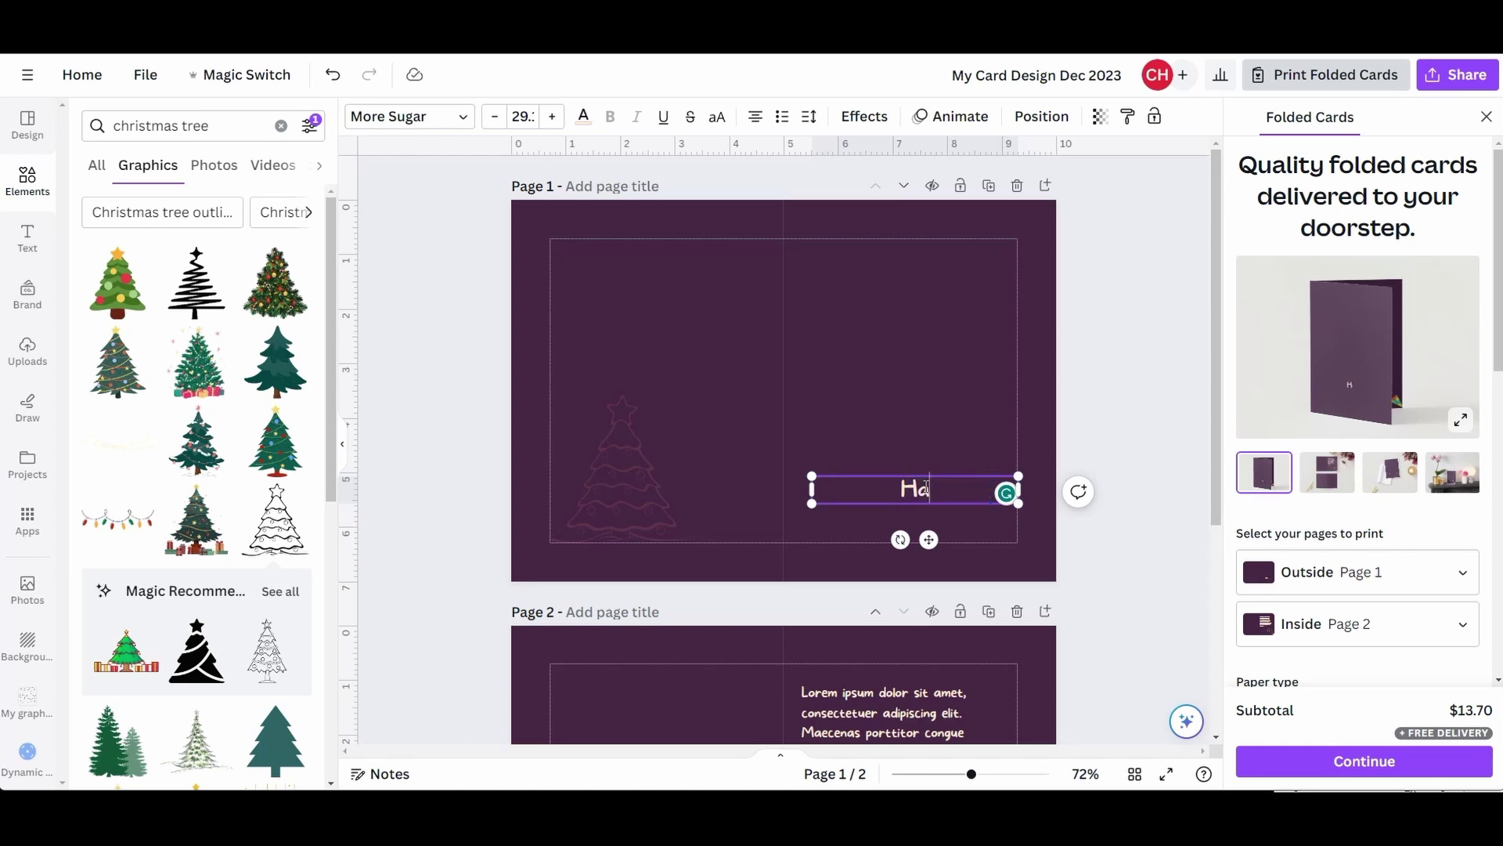
text(ppy Holidays!)
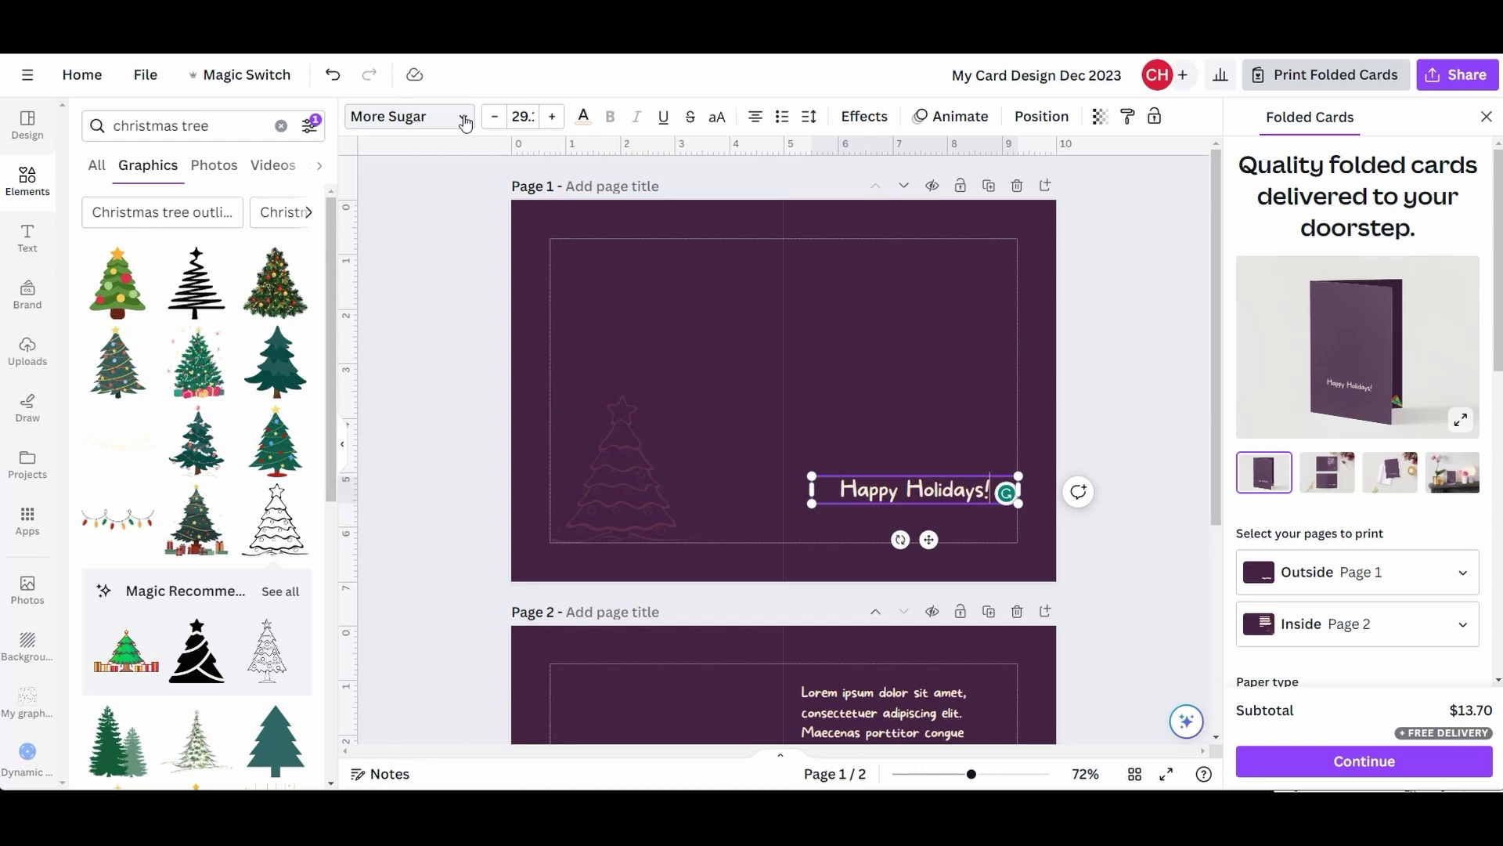
click(463, 117)
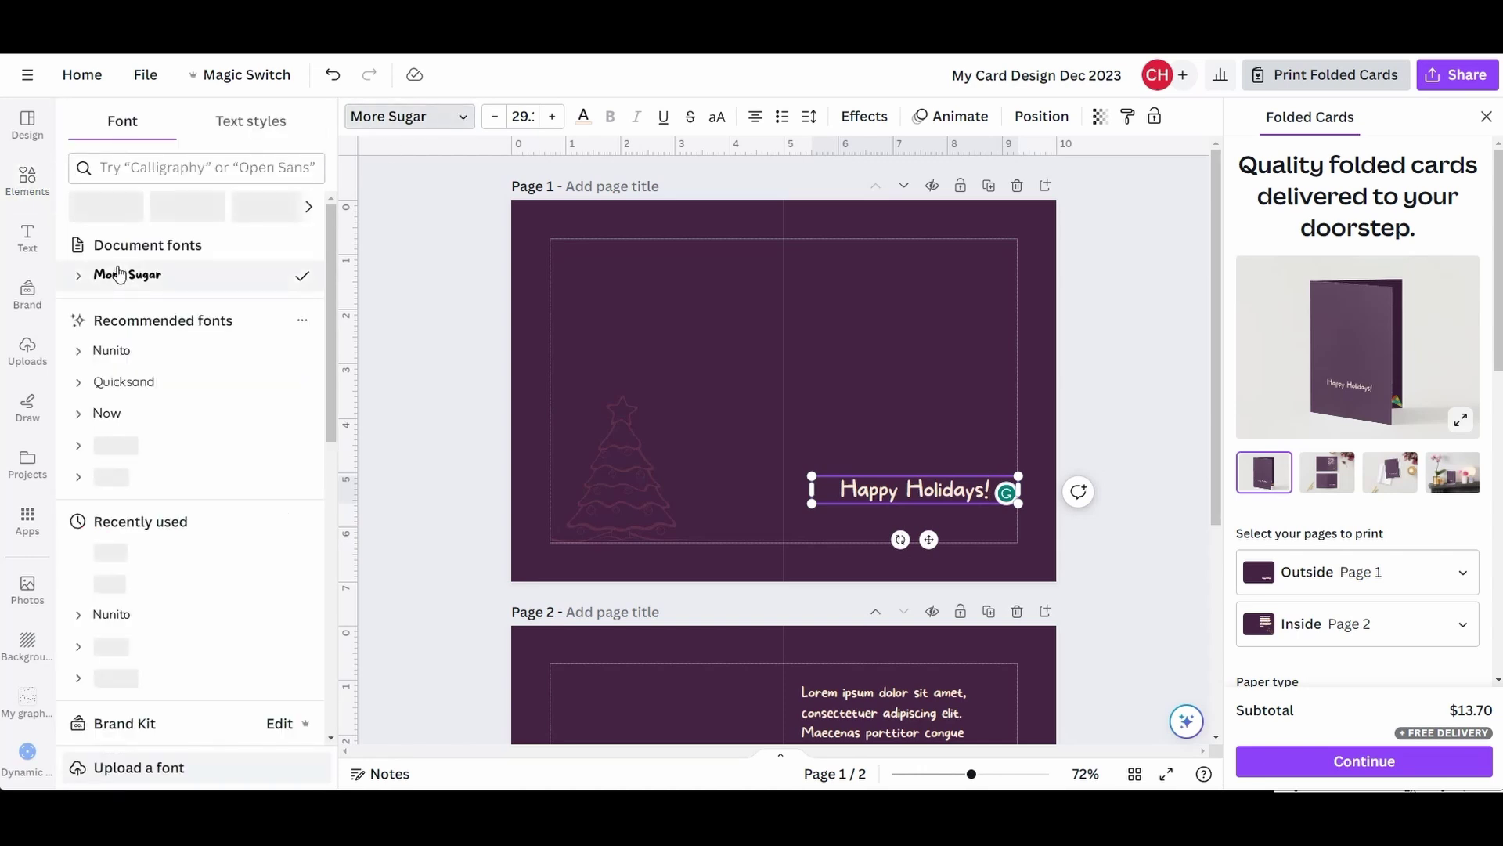
click(114, 352)
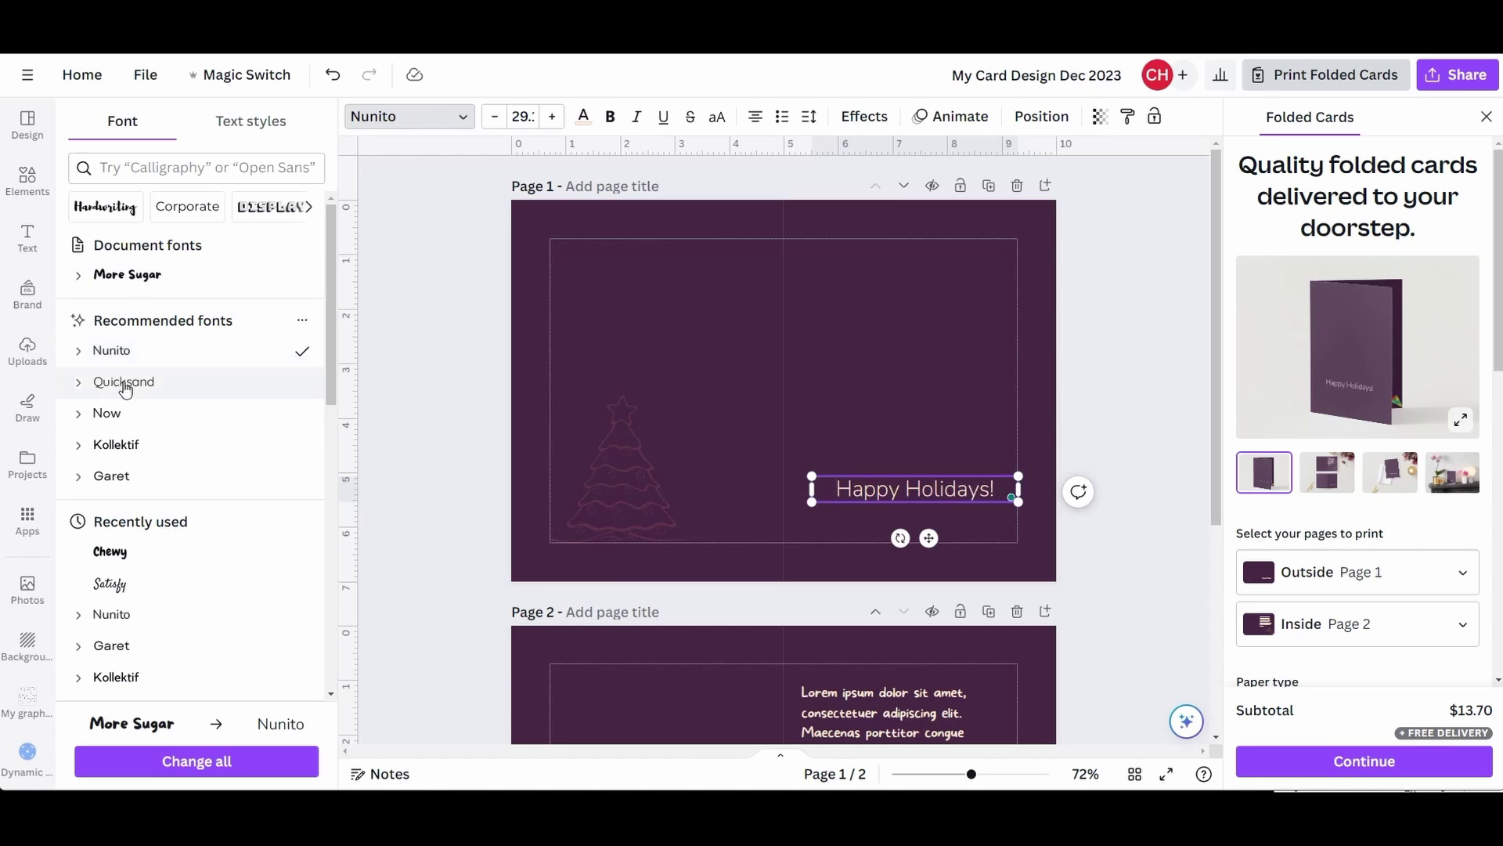
click(119, 382)
click(111, 415)
click(119, 448)
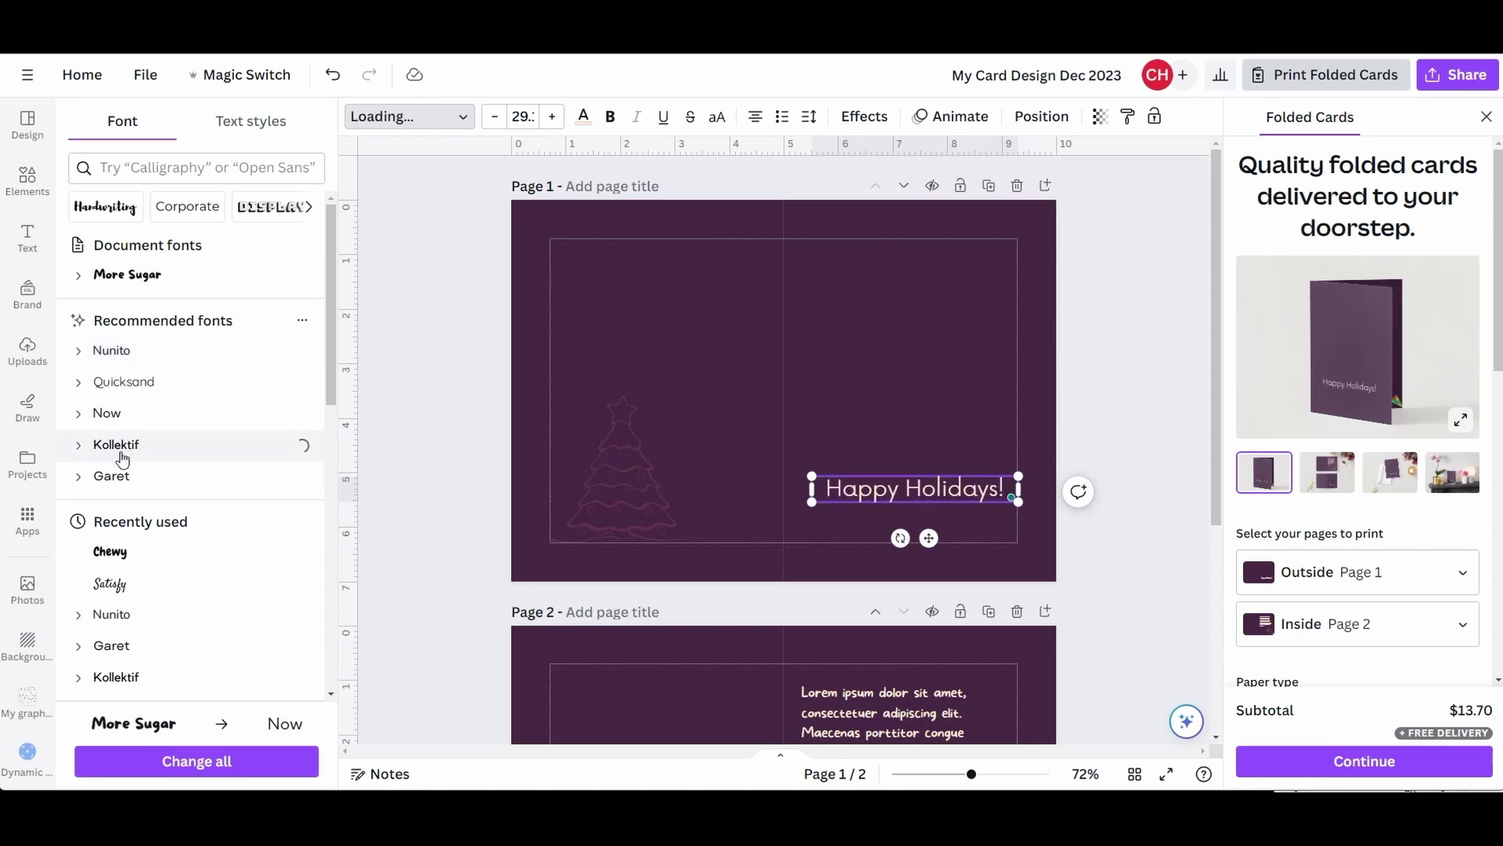
scroll(195, 440, down, 3)
scroll(195, 441, down, 3)
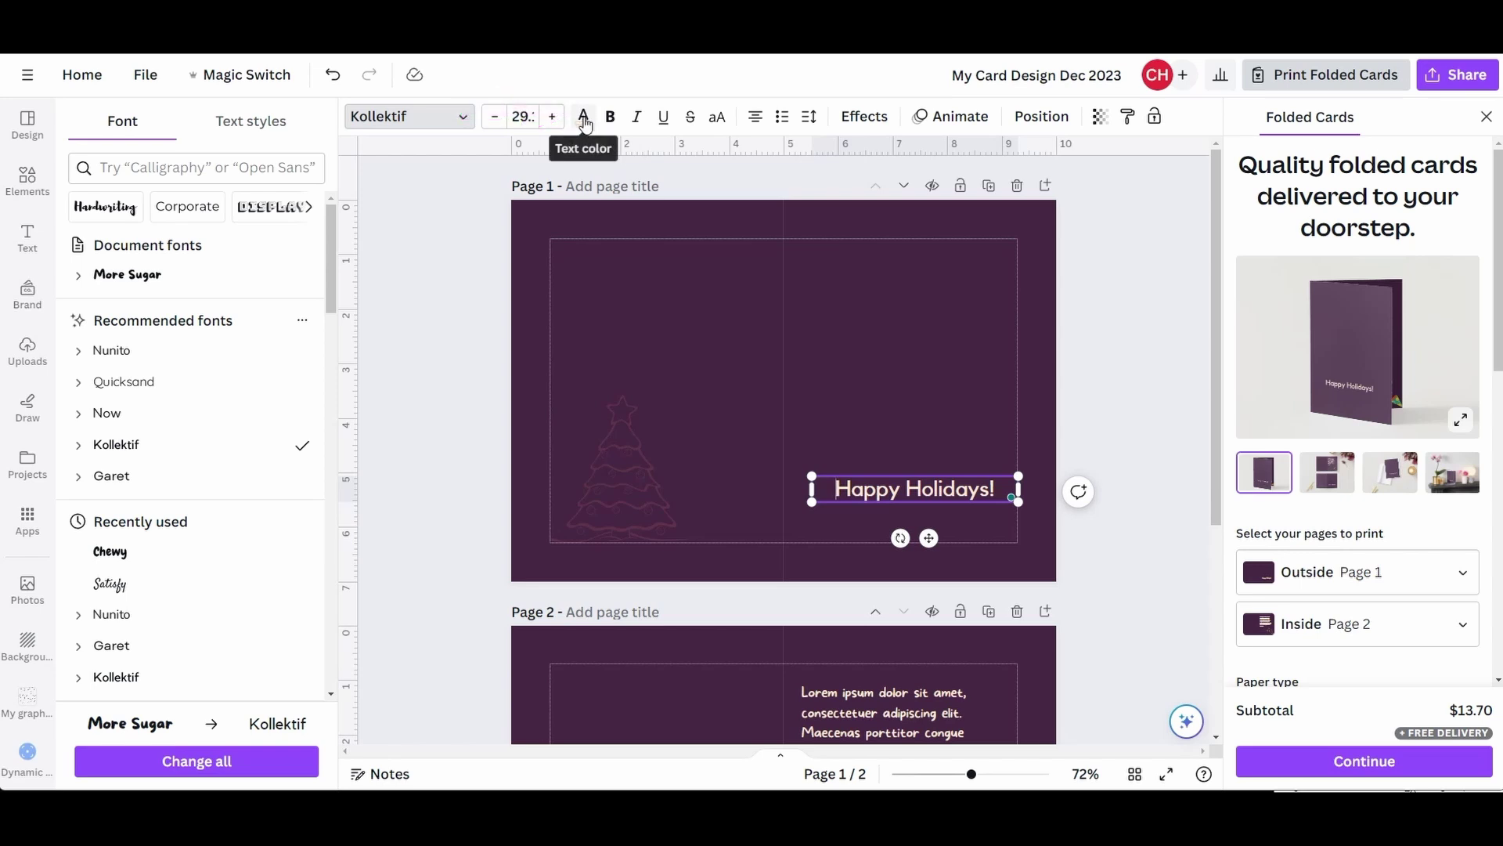
click(583, 118)
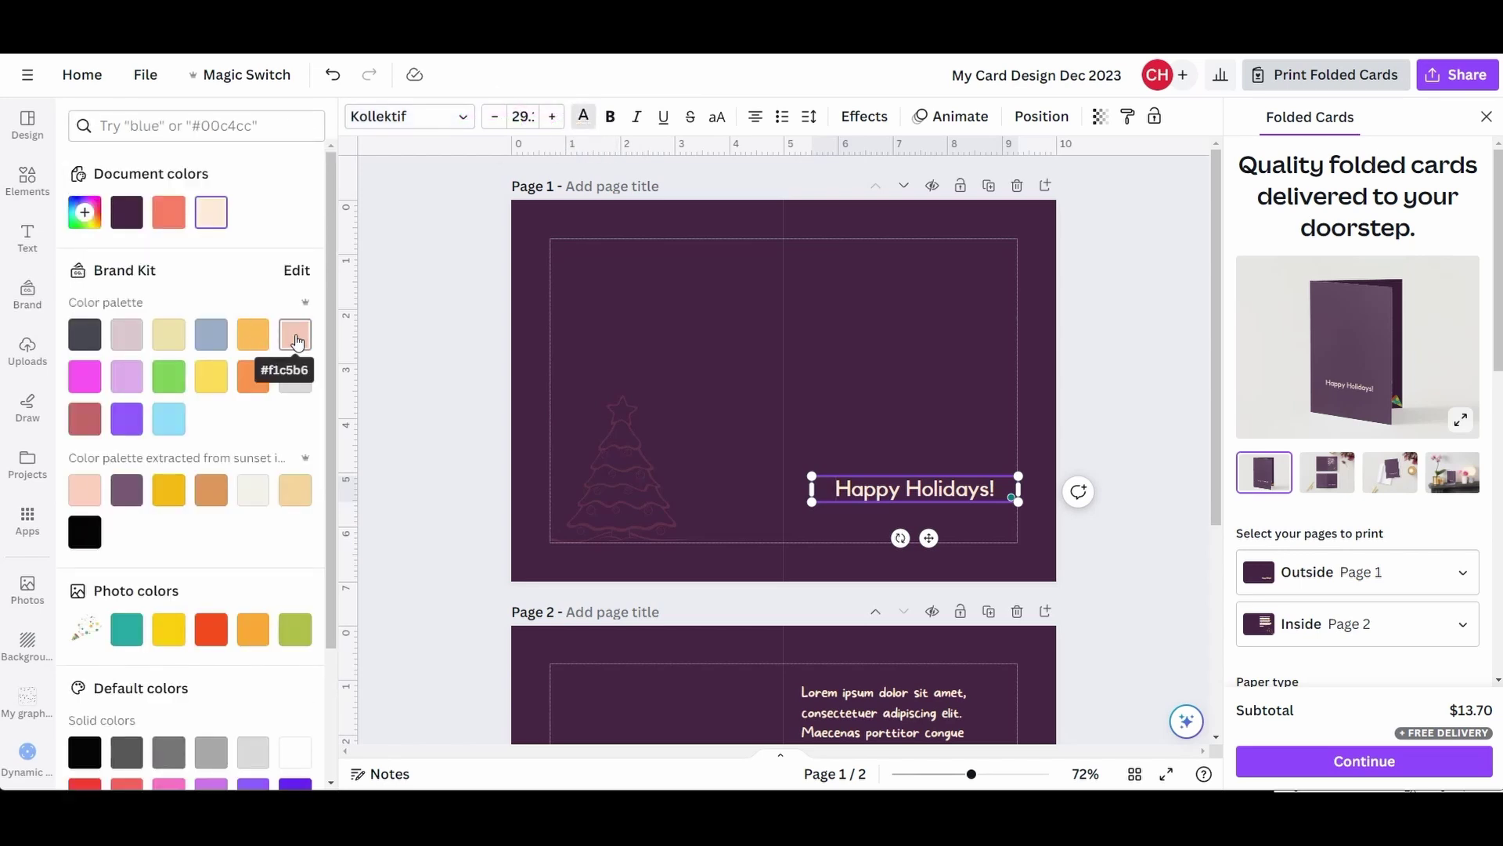
click(254, 339)
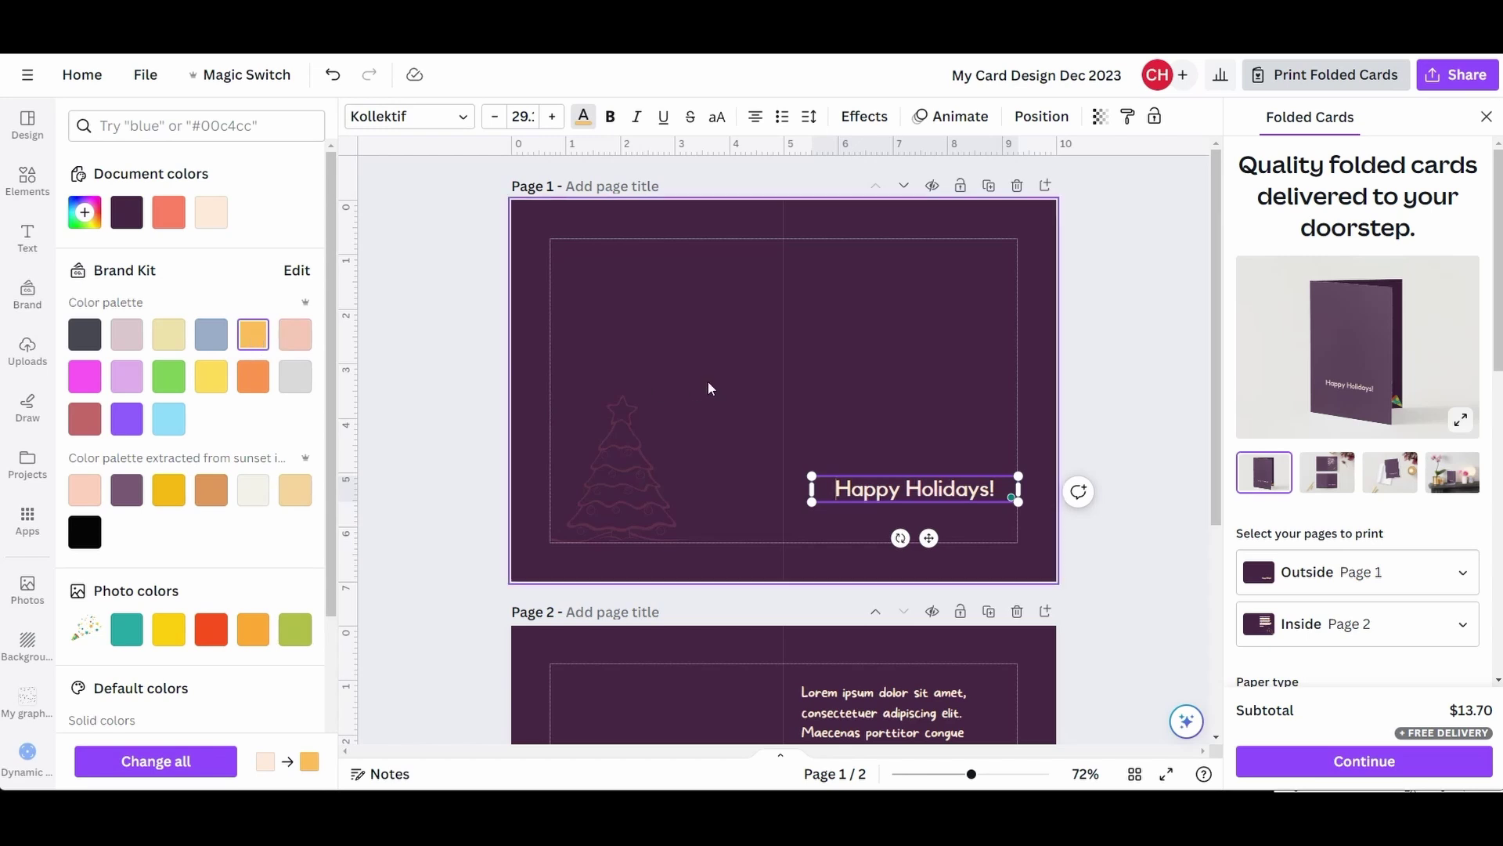
click(252, 376)
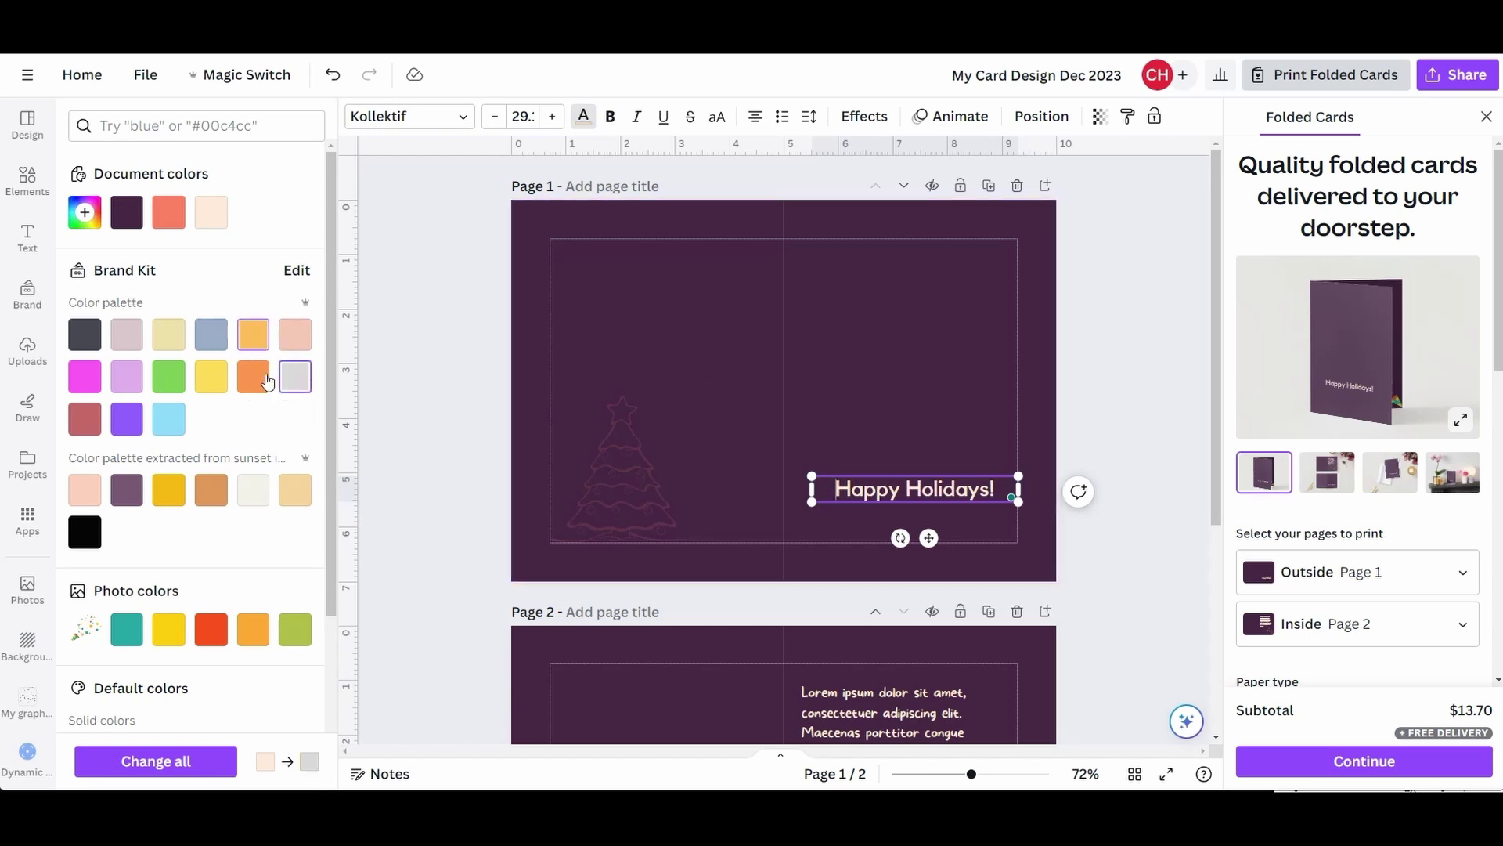
click(210, 334)
drag(837, 489, 992, 489)
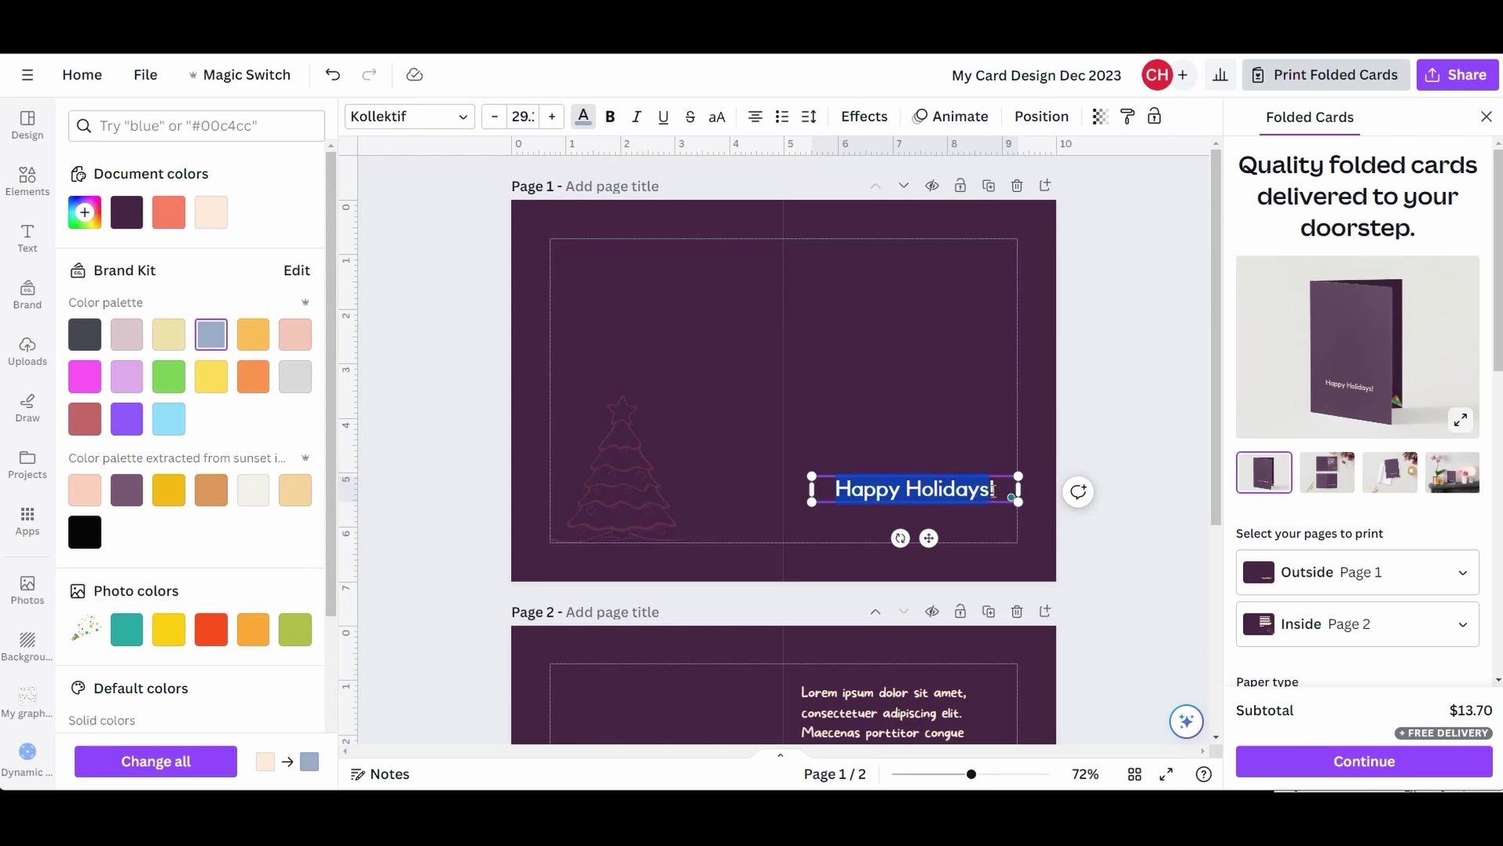
click(255, 377)
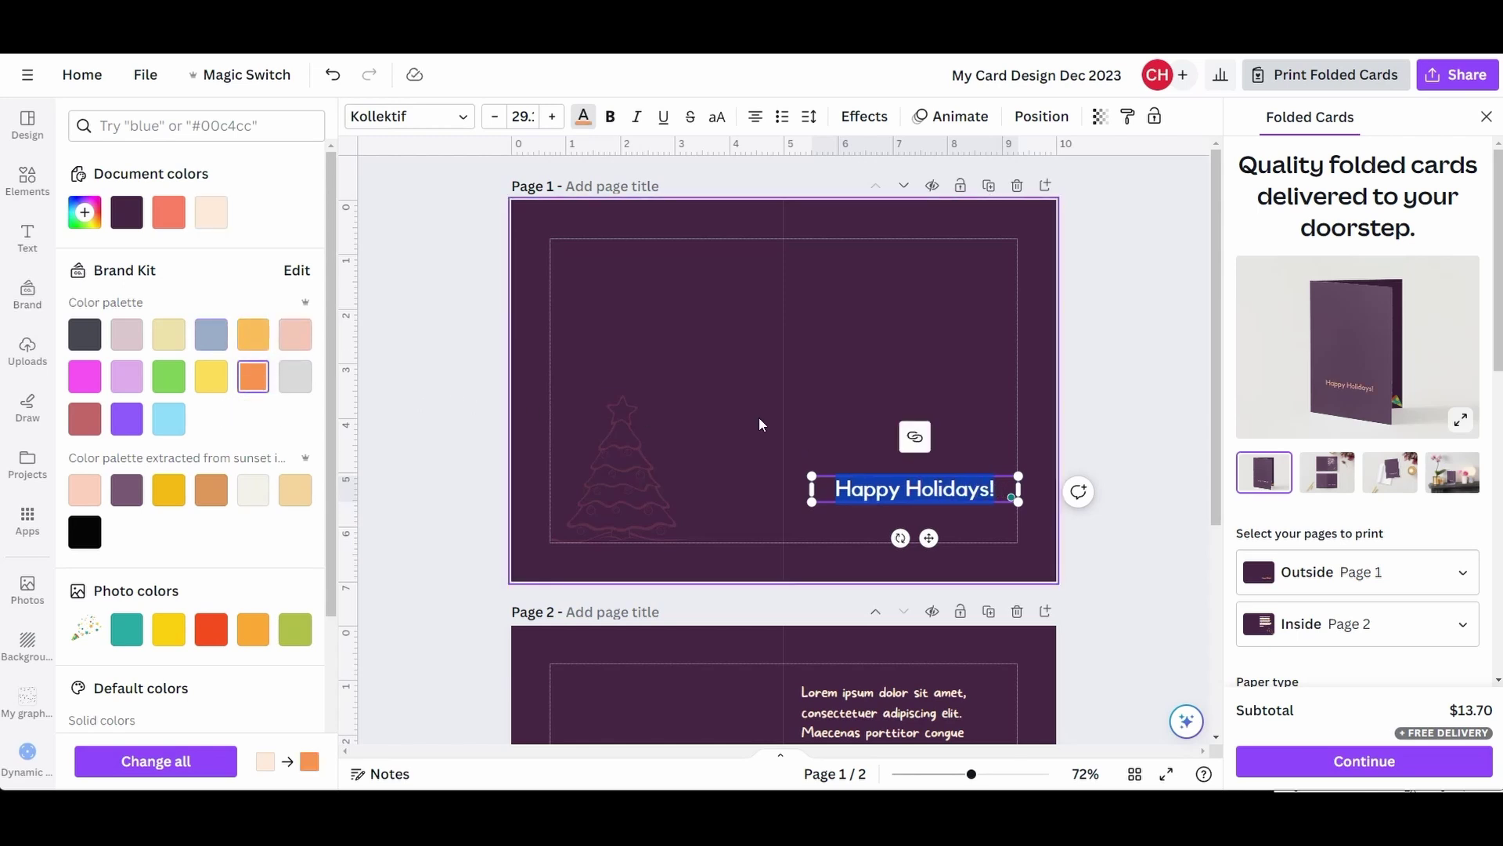
click(723, 389)
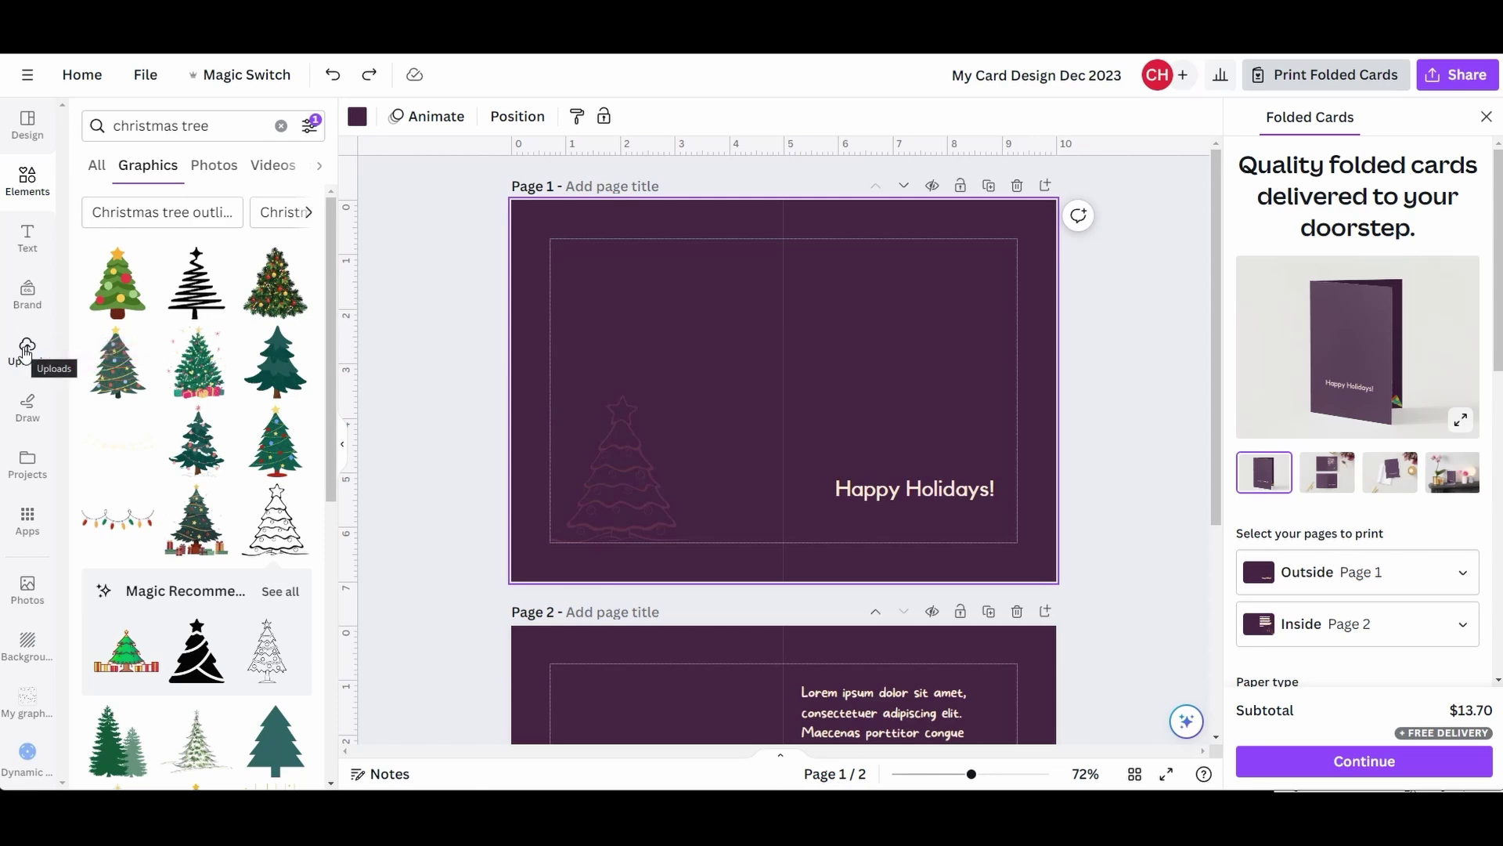
- Upload Christmas Wreath element.png and Reindeer element.png to Canva
click(25, 352)
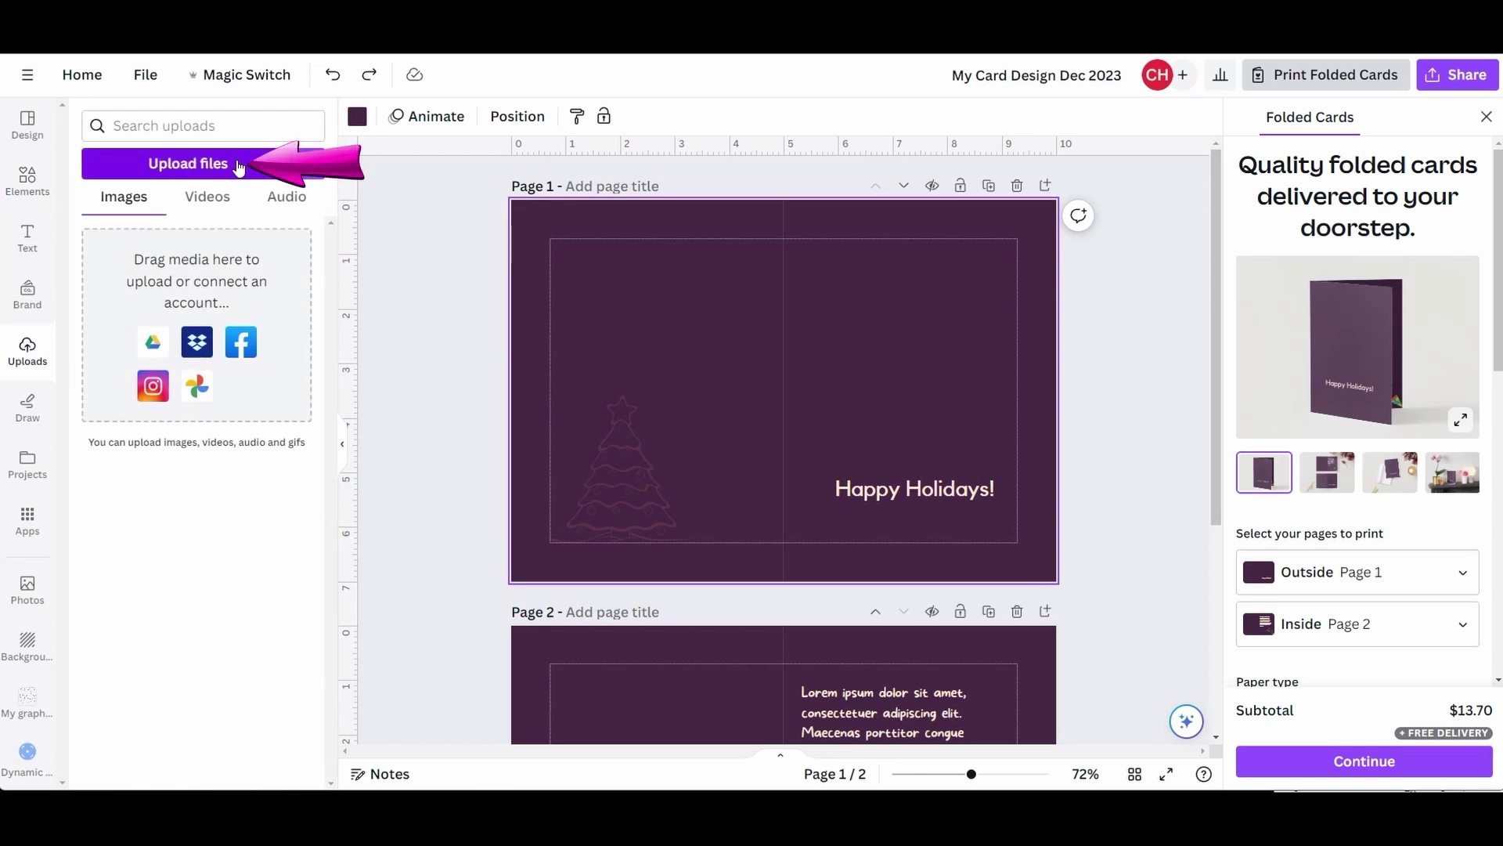
click(191, 163)
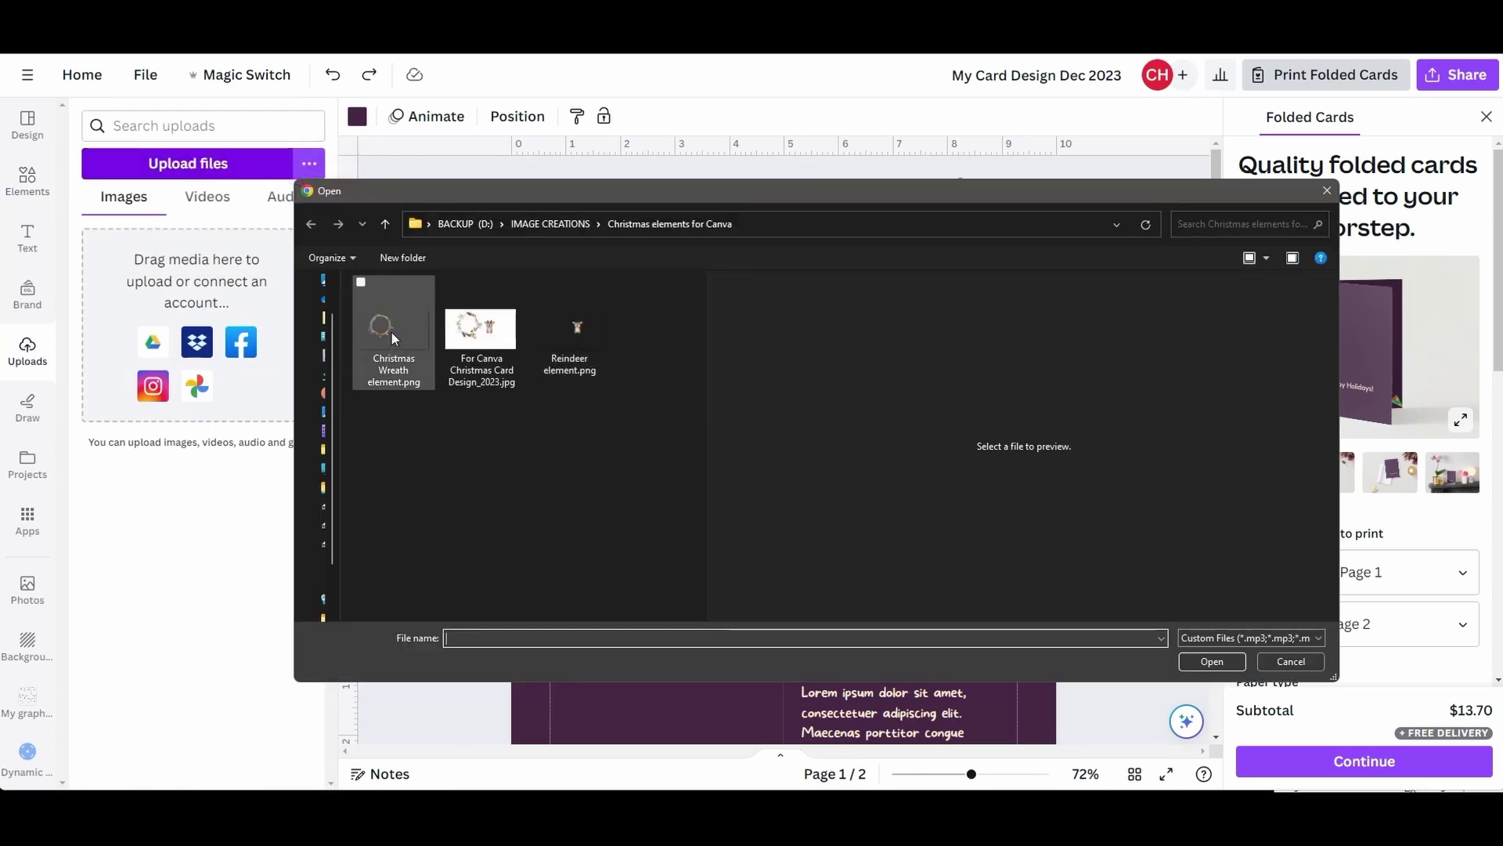
click(362, 285)
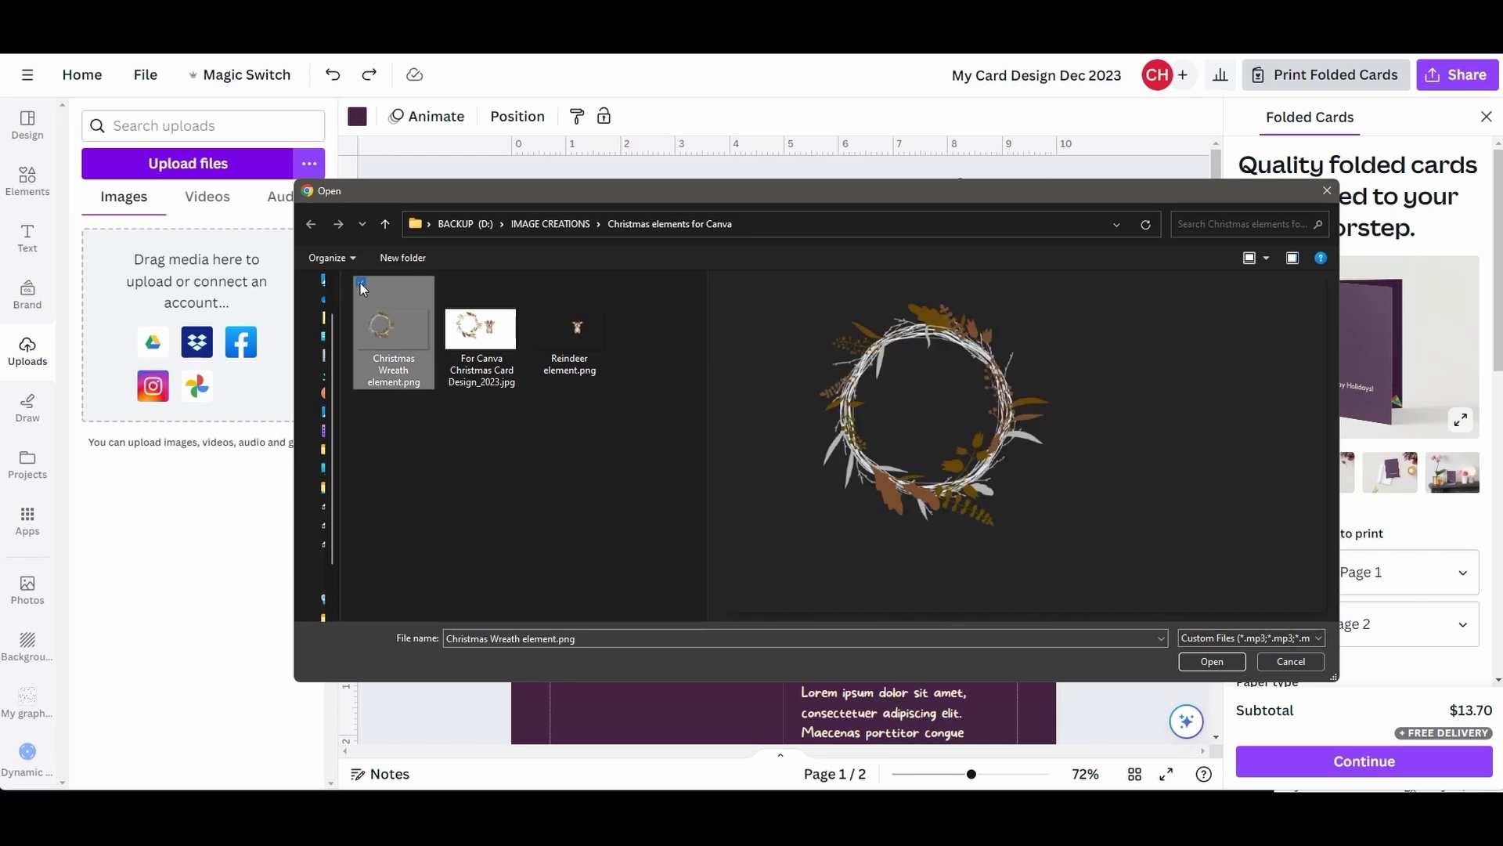
click(538, 284)
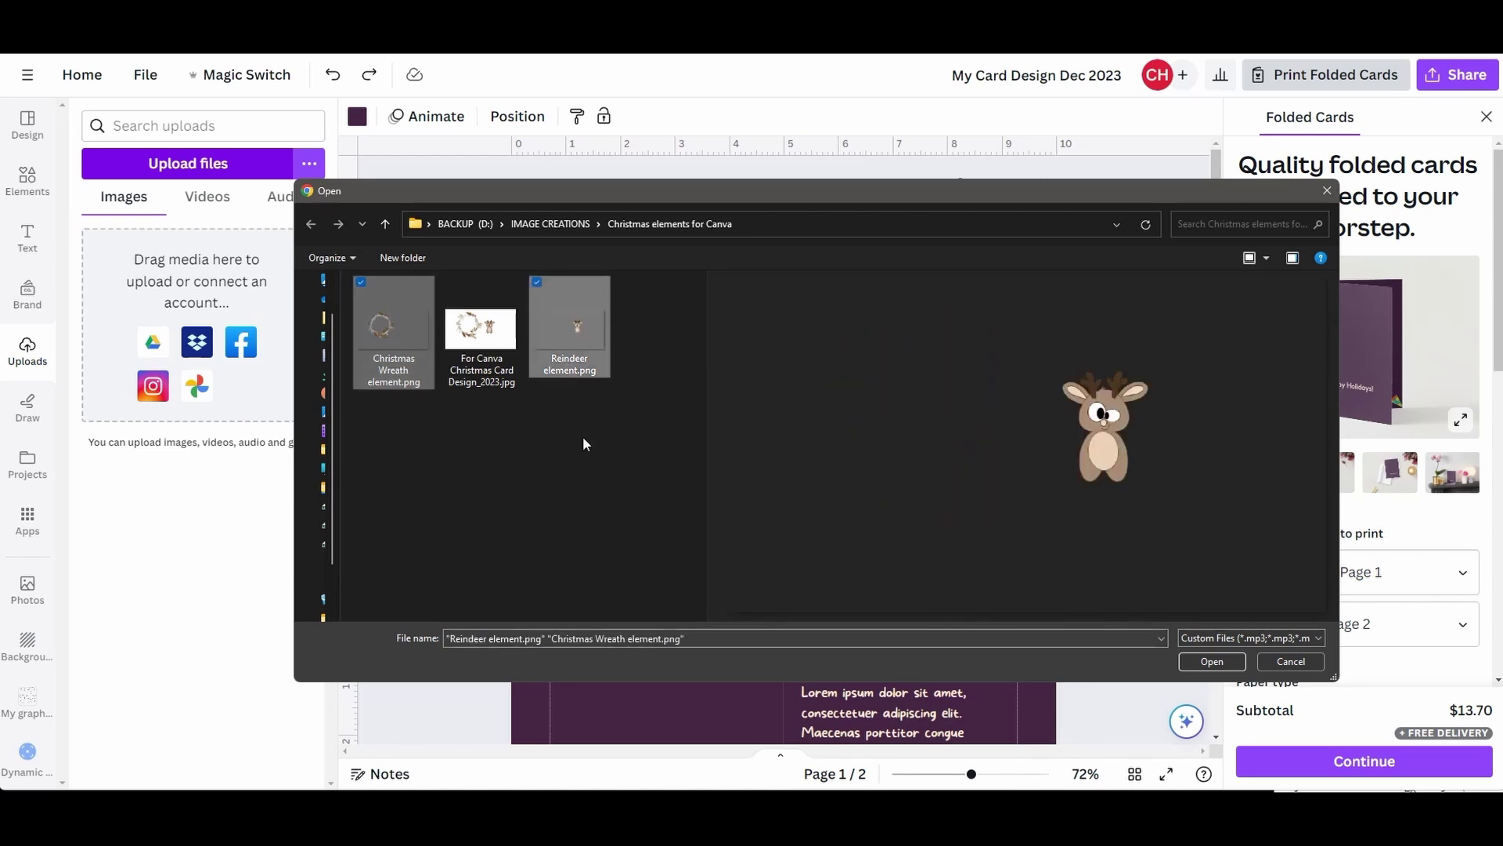
click(1210, 661)
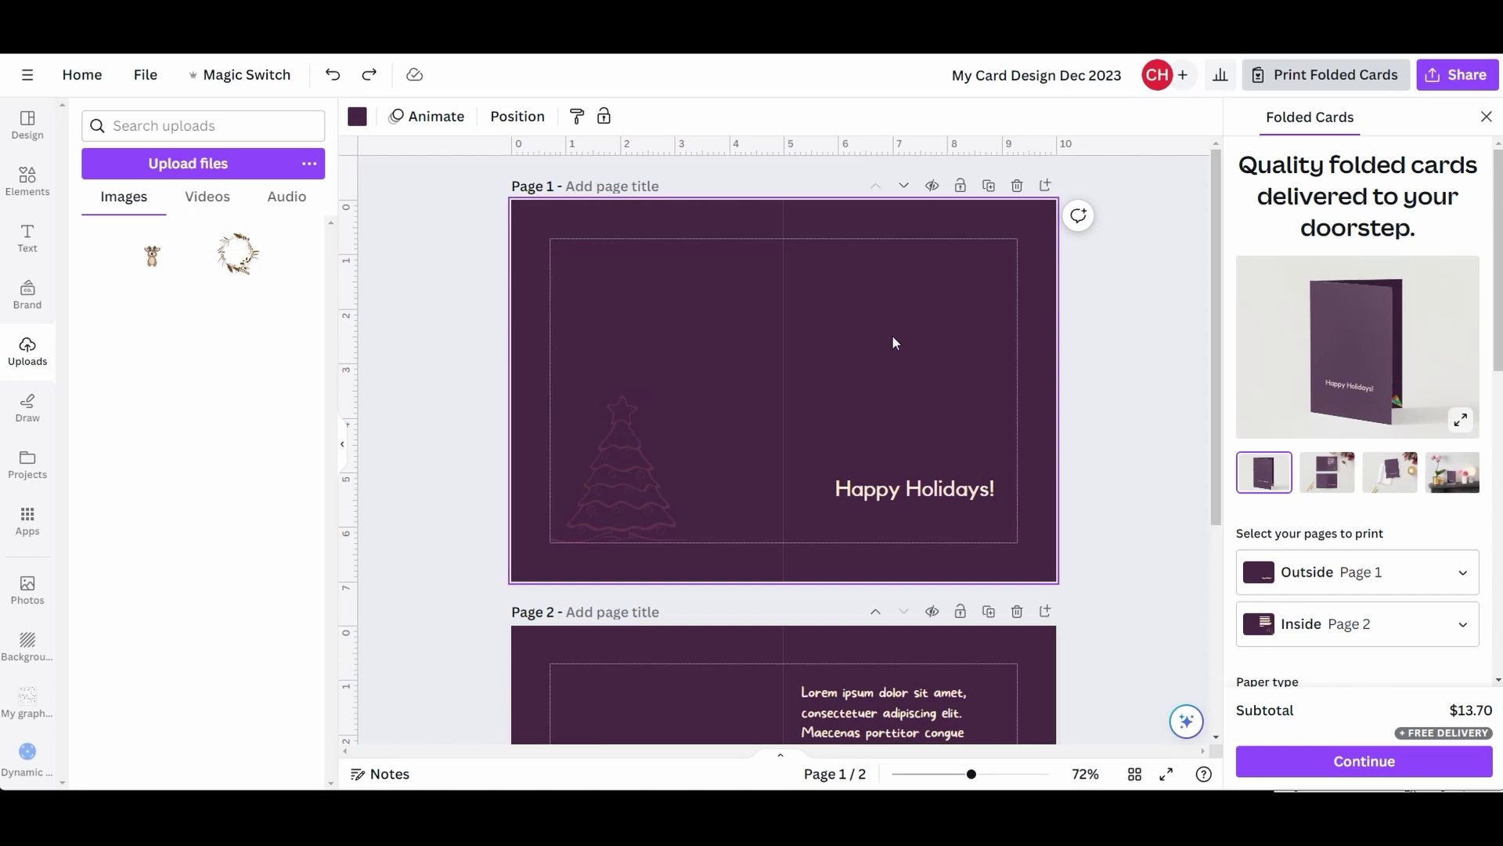
- Place the uploaded wreath image on page 1 of the card
mouse_move(211, 271)
click(244, 262)
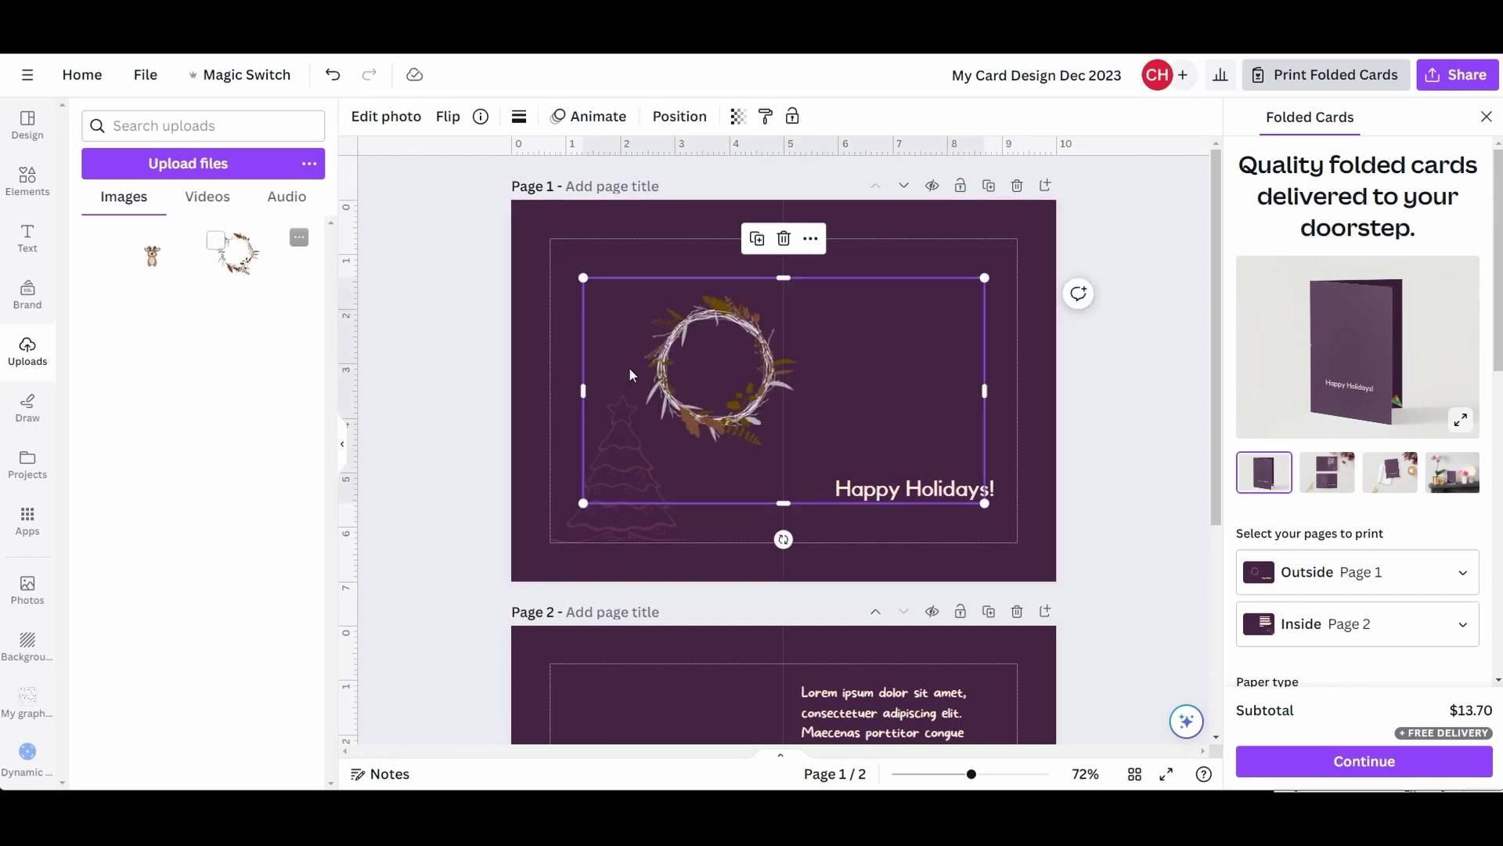
drag(689, 337, 749, 345)
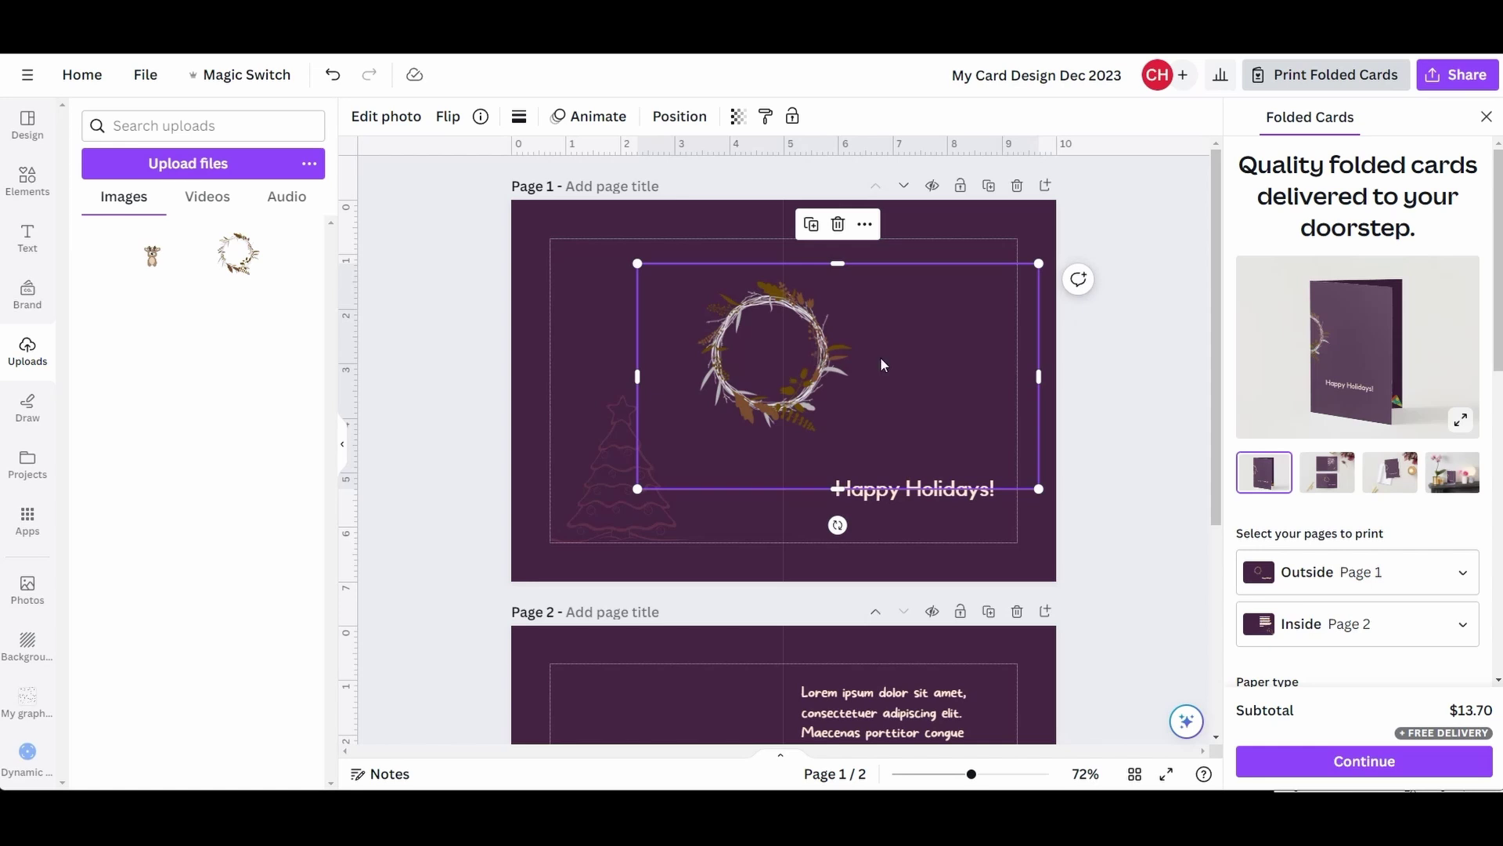
- Crop the wreath's frame on all four sides and move it above Happy Holidays
drag(1038, 375, 858, 376)
drag(750, 264, 750, 273)
drag(637, 380, 690, 380)
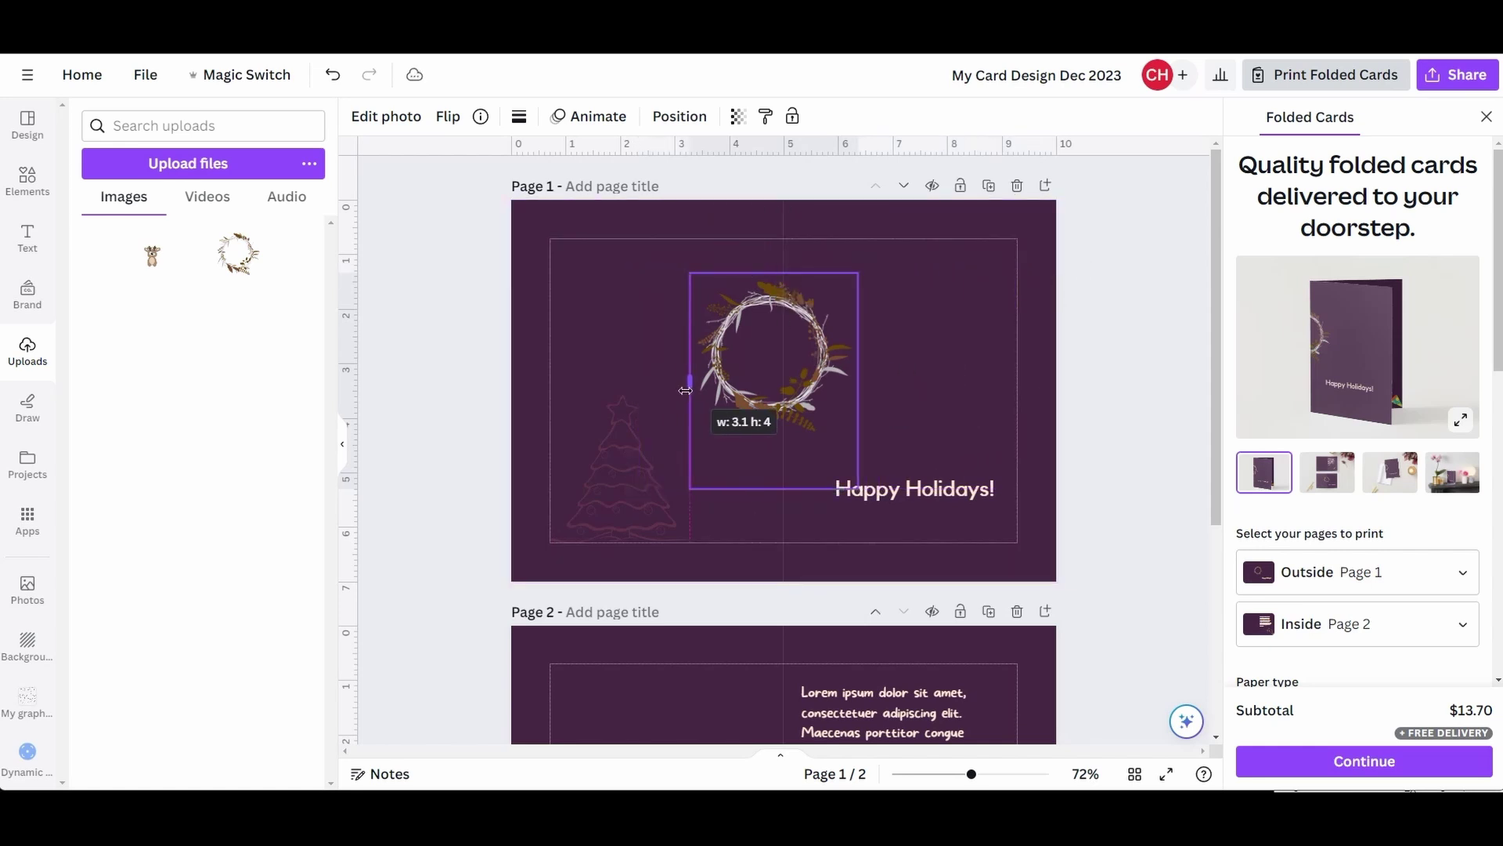
drag(773, 489, 776, 441)
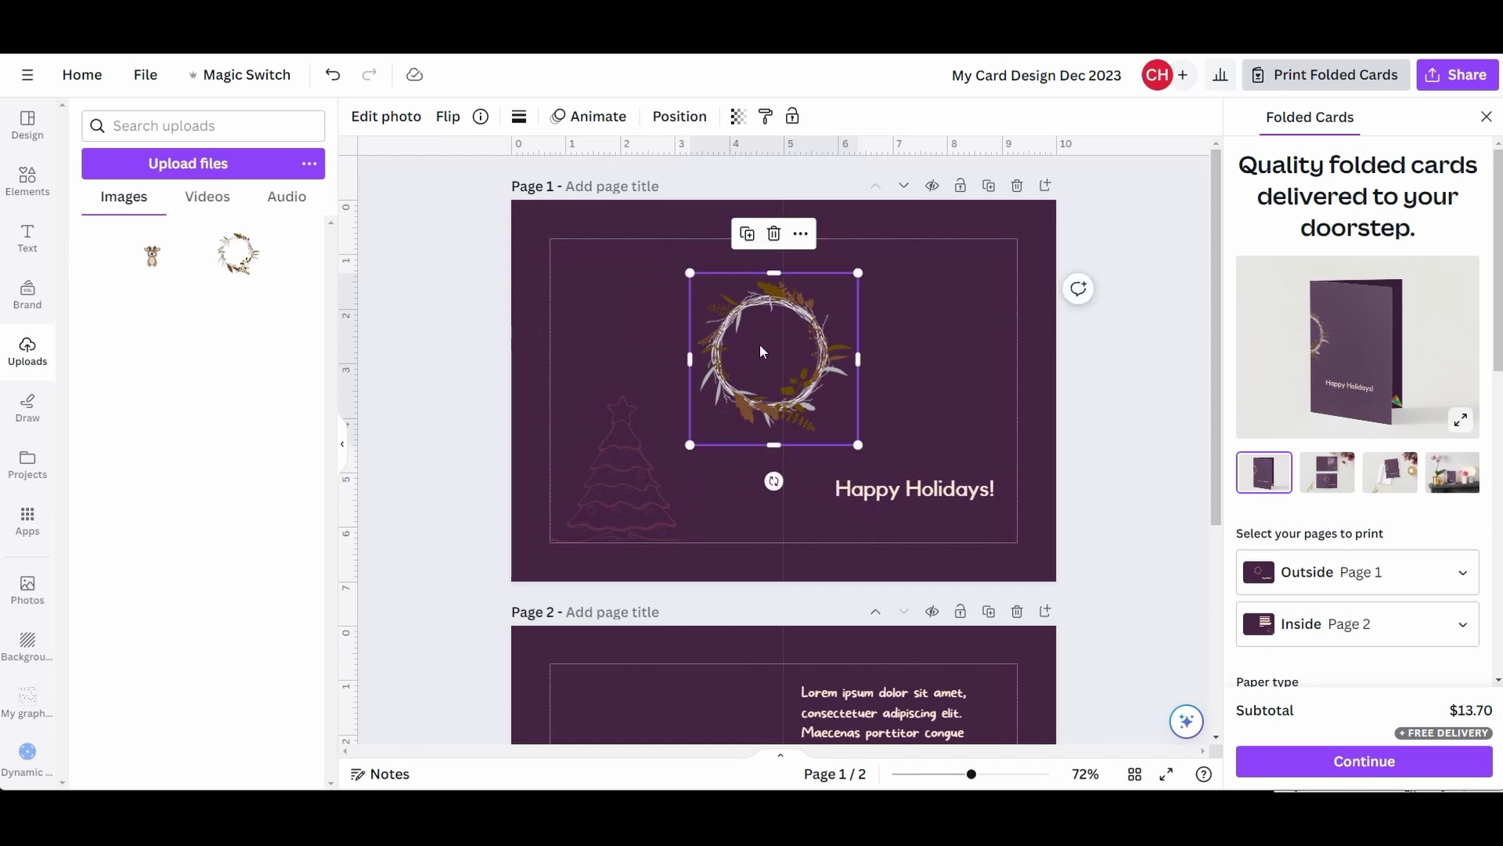
drag(761, 348, 885, 339)
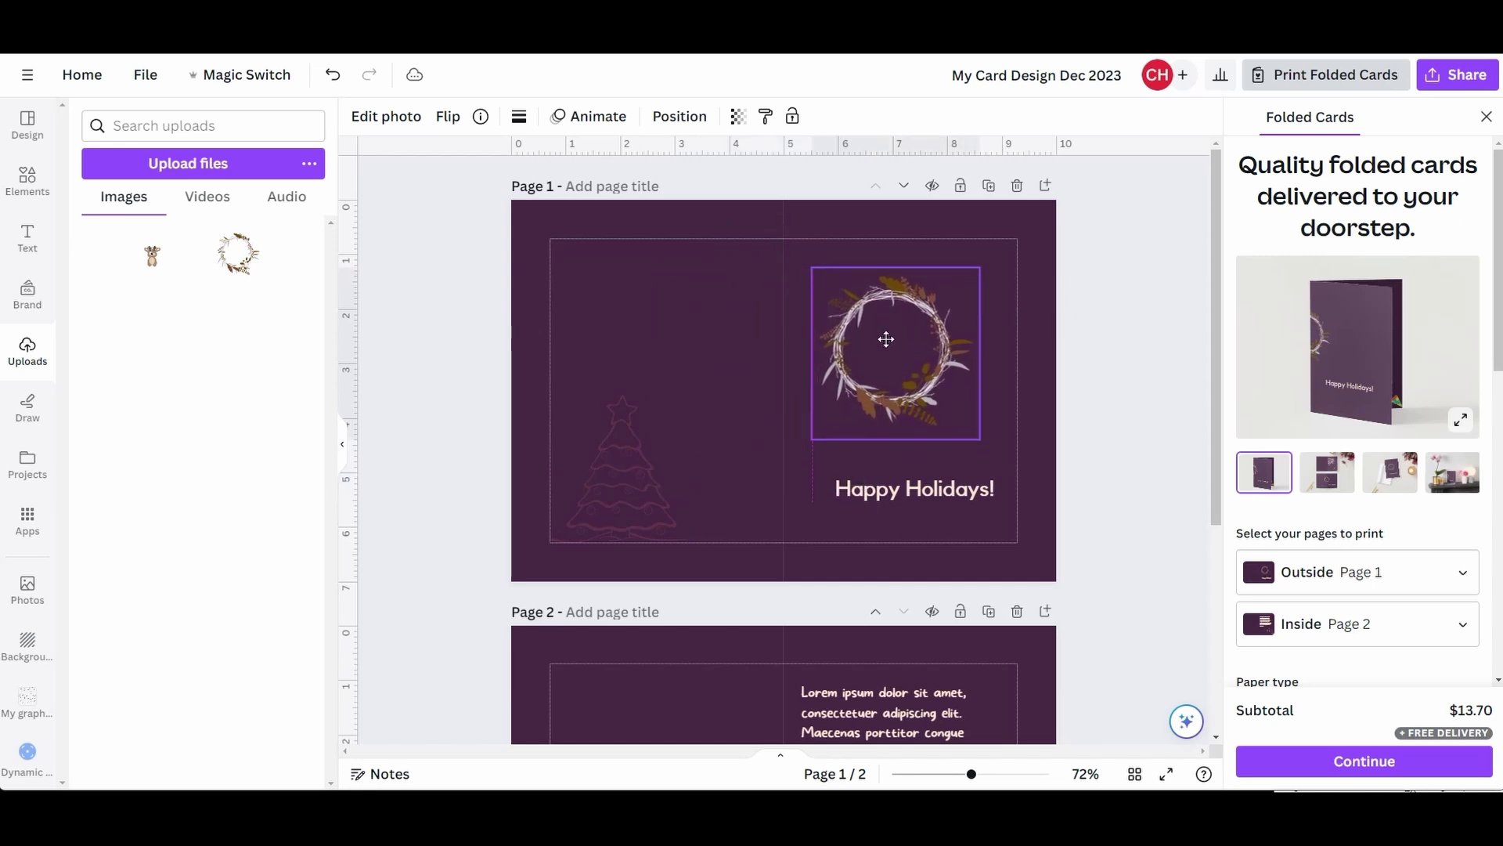
- Add the reindeer beside the wreath, crop its frame tightly, and realign the wreath with the greeting
click(152, 254)
mouse_move(849, 383)
mouse_down()
mouse_move(752, 373)
mouse_move(773, 358)
mouse_move(826, 371)
mouse_up()
drag(559, 379, 627, 371)
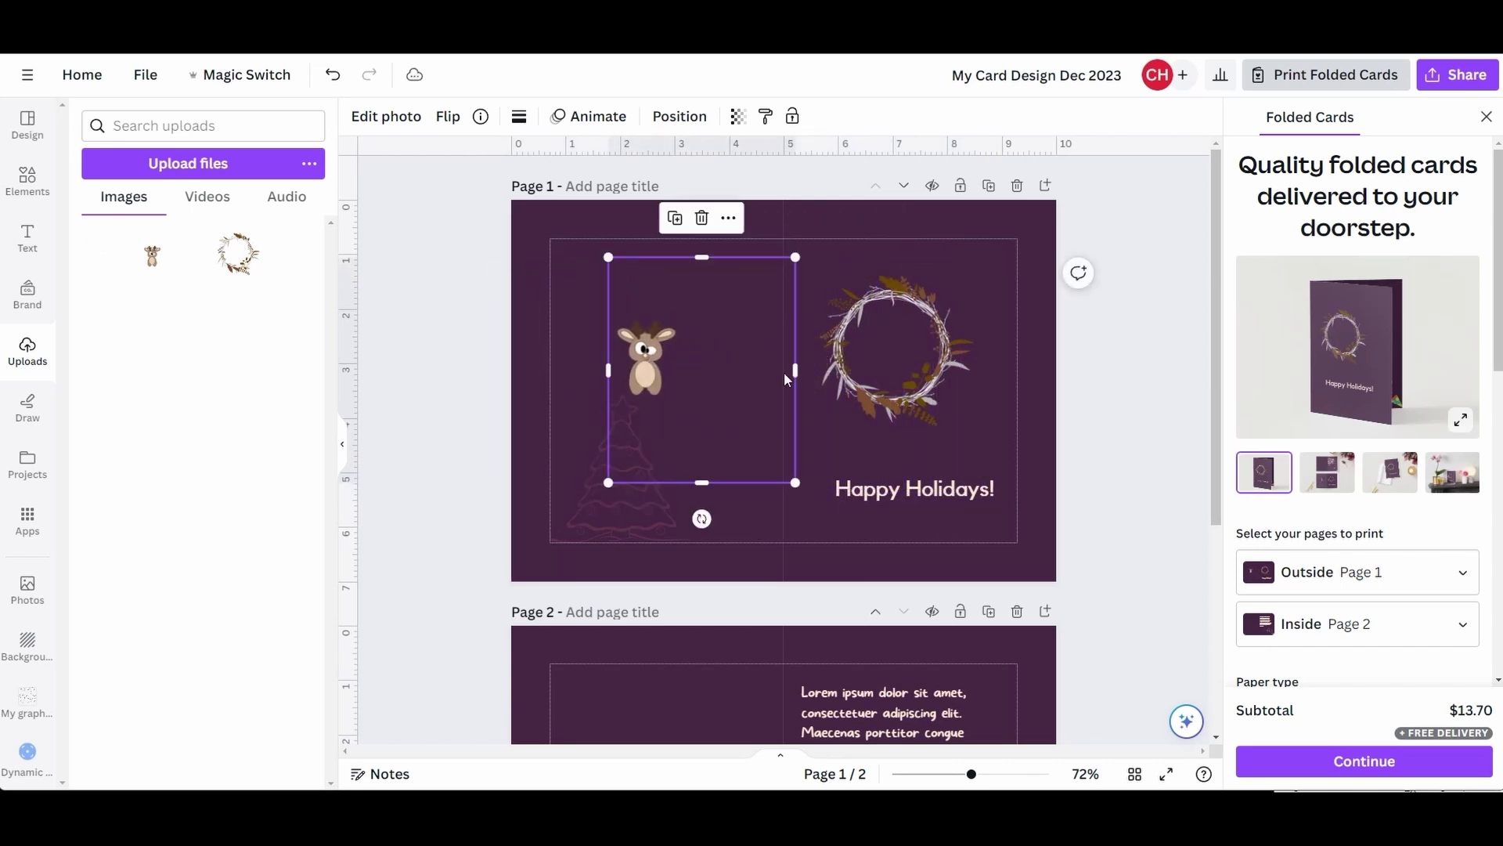
drag(795, 370, 684, 370)
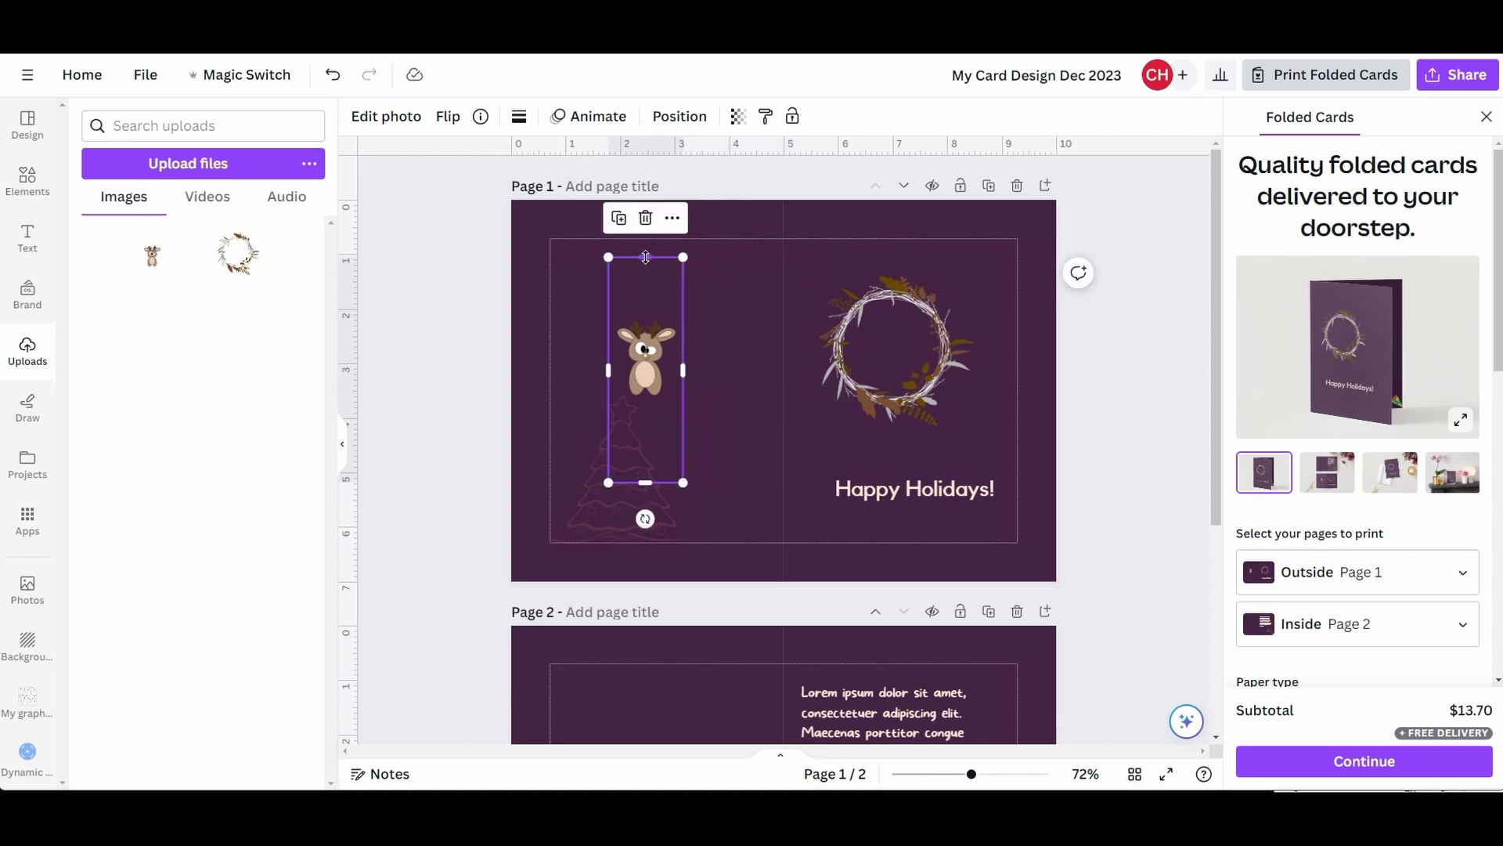
drag(645, 257, 646, 308)
drag(645, 483, 646, 408)
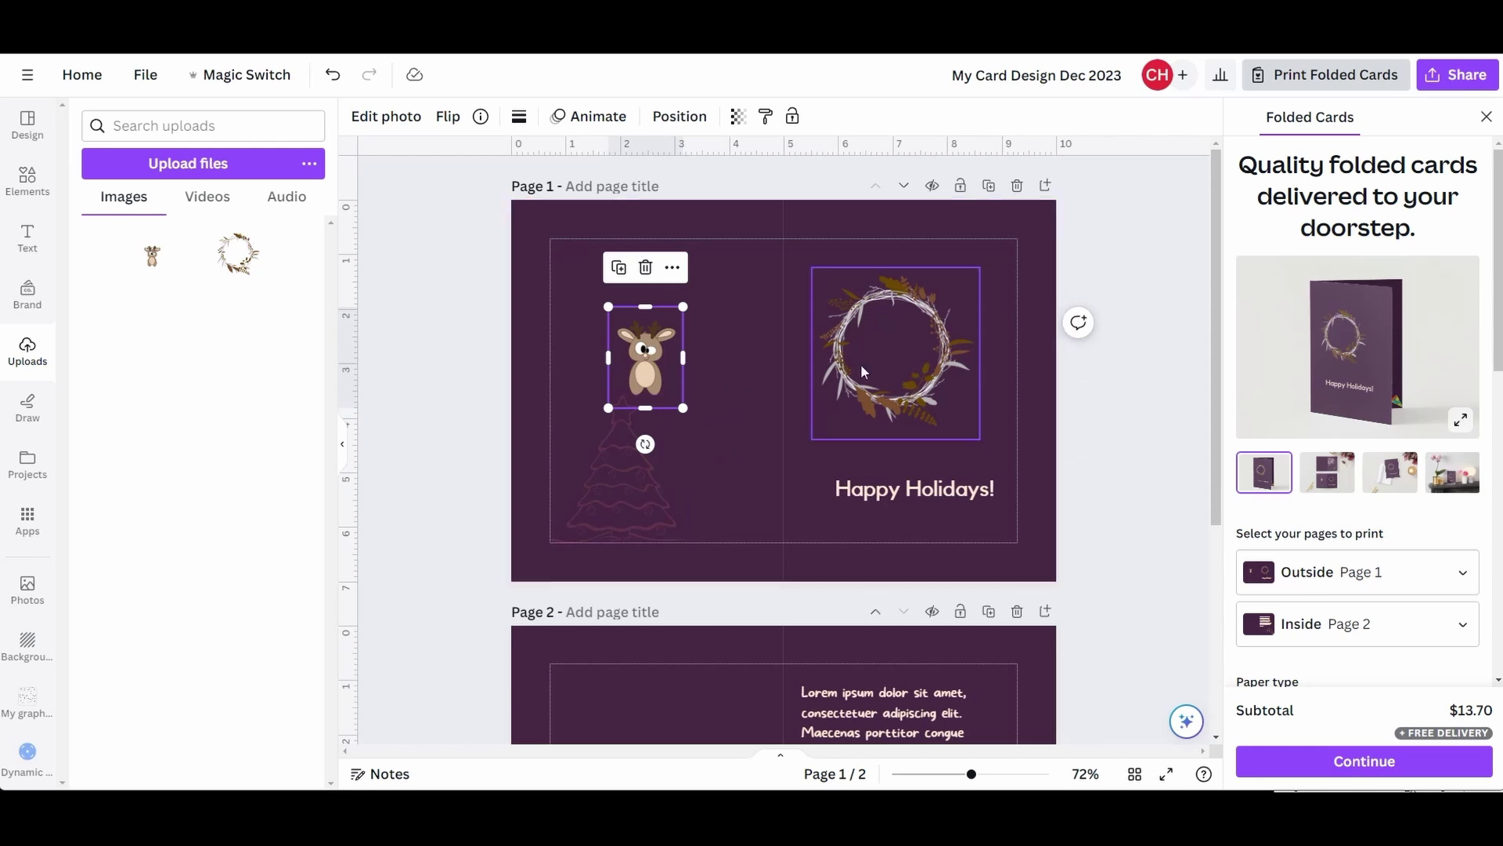
click(880, 349)
mouse_move(886, 323)
mouse_down()
mouse_move(888, 345)
mouse_move(876, 335)
mouse_move(904, 343)
mouse_up()
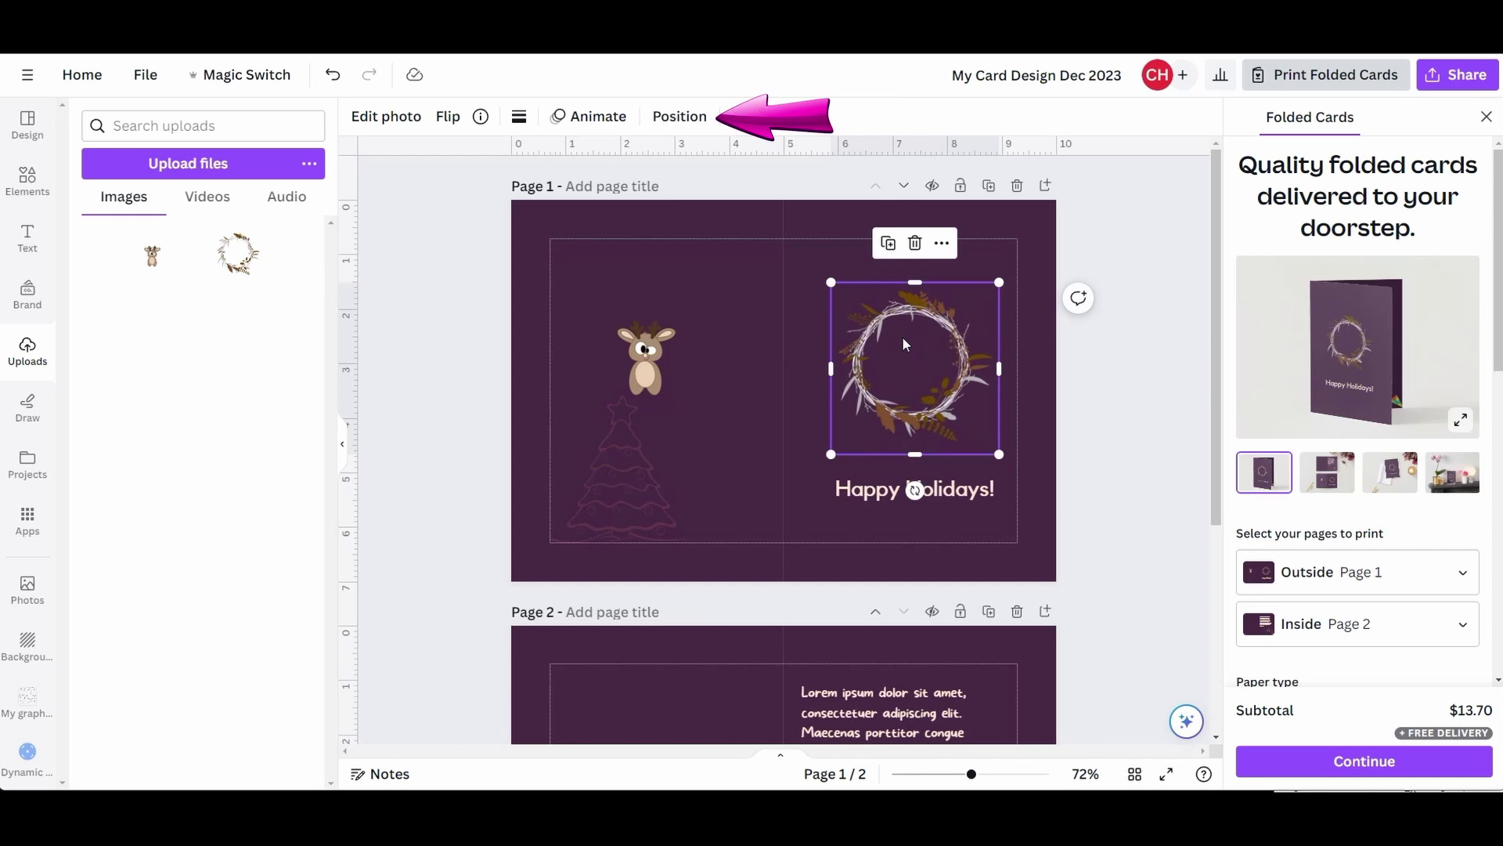
- Lower the wreath and centre it vertically on the page, keeping its horizontal position
click(681, 124)
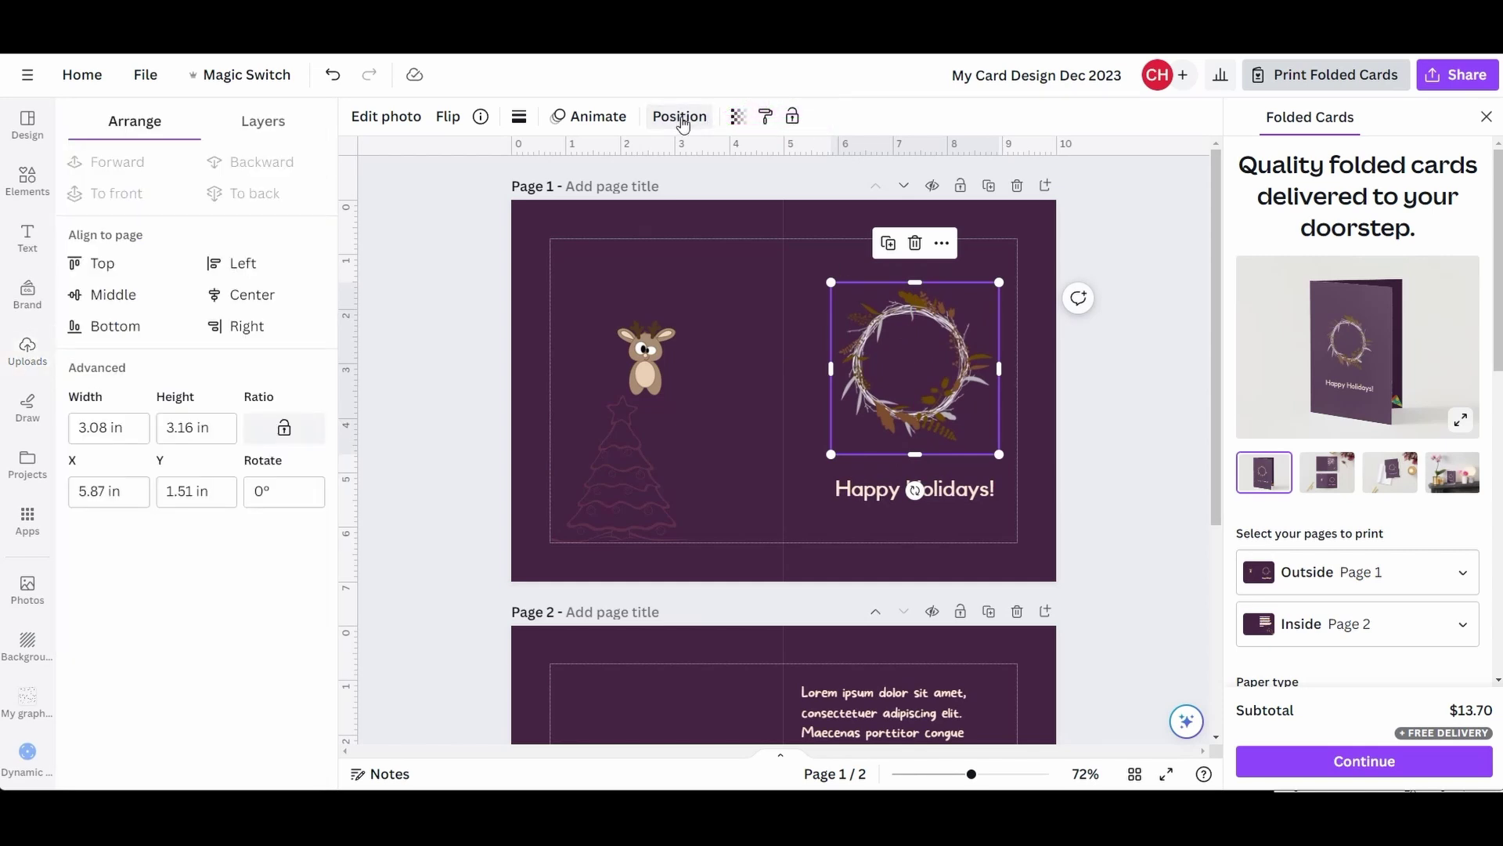
drag(878, 336, 880, 373)
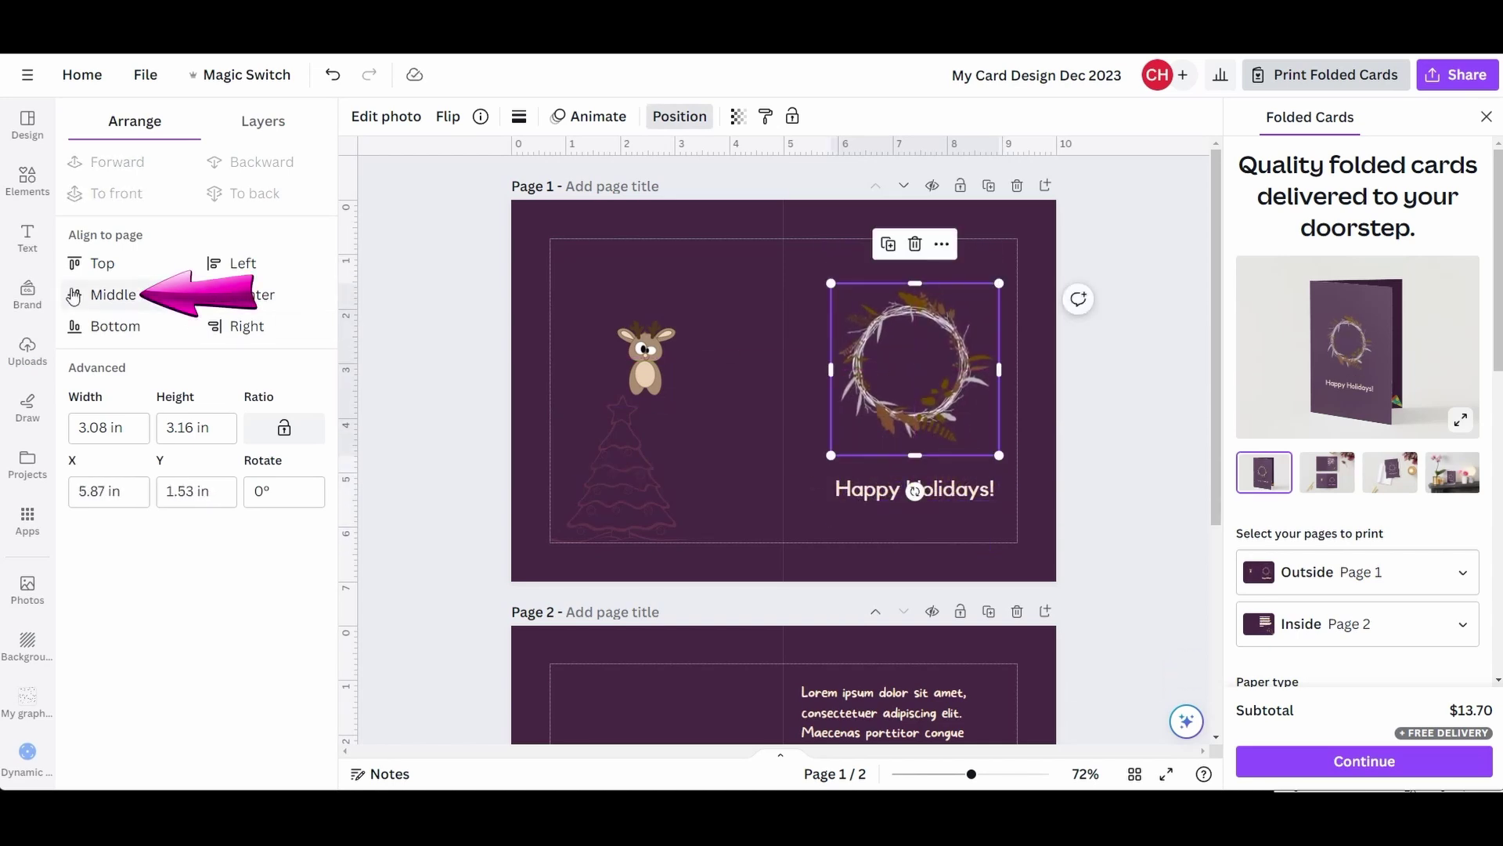
click(117, 296)
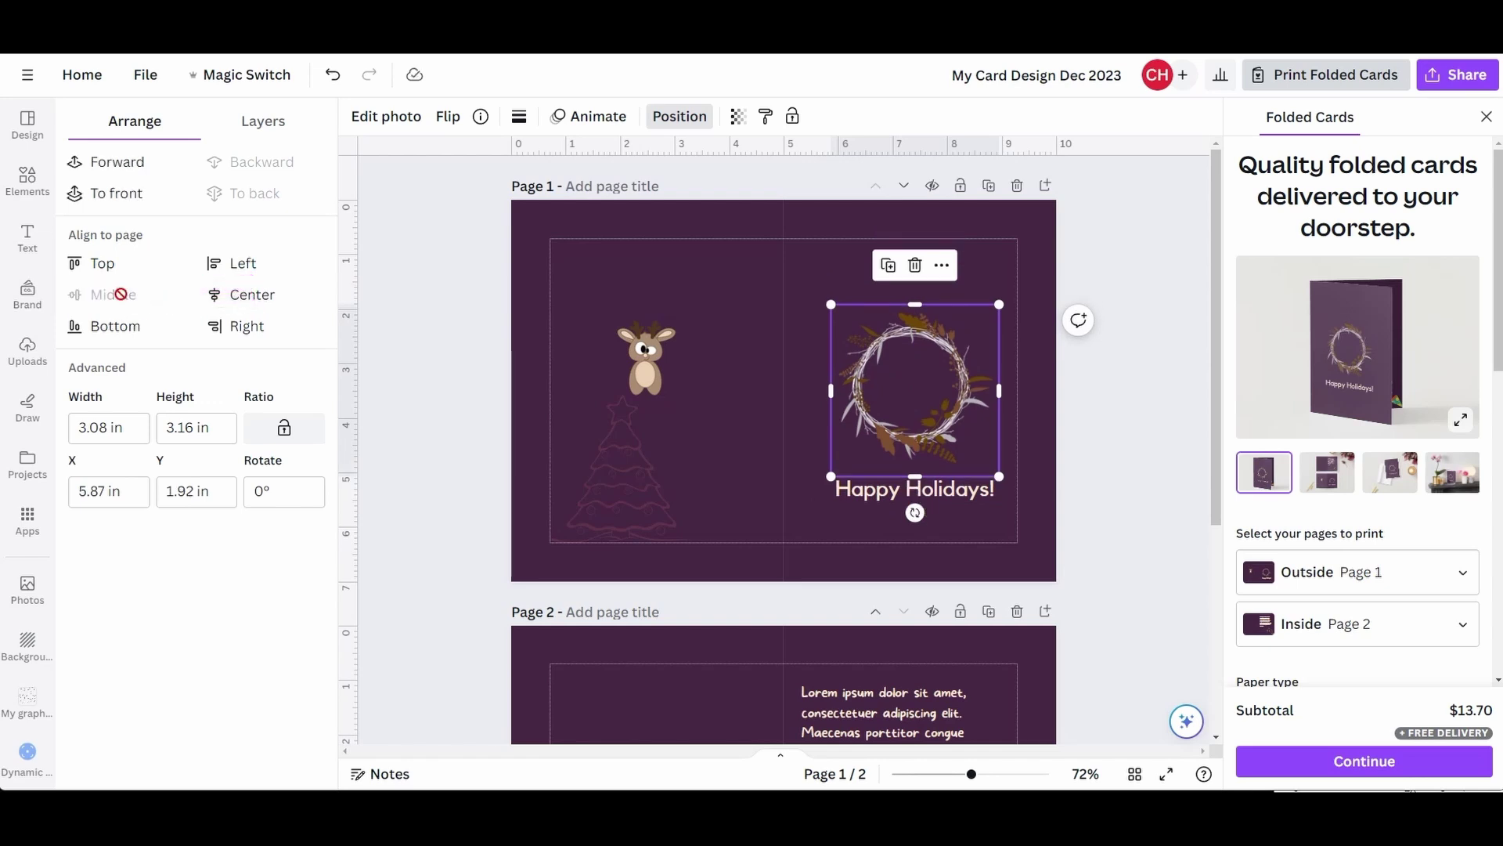
click(250, 296)
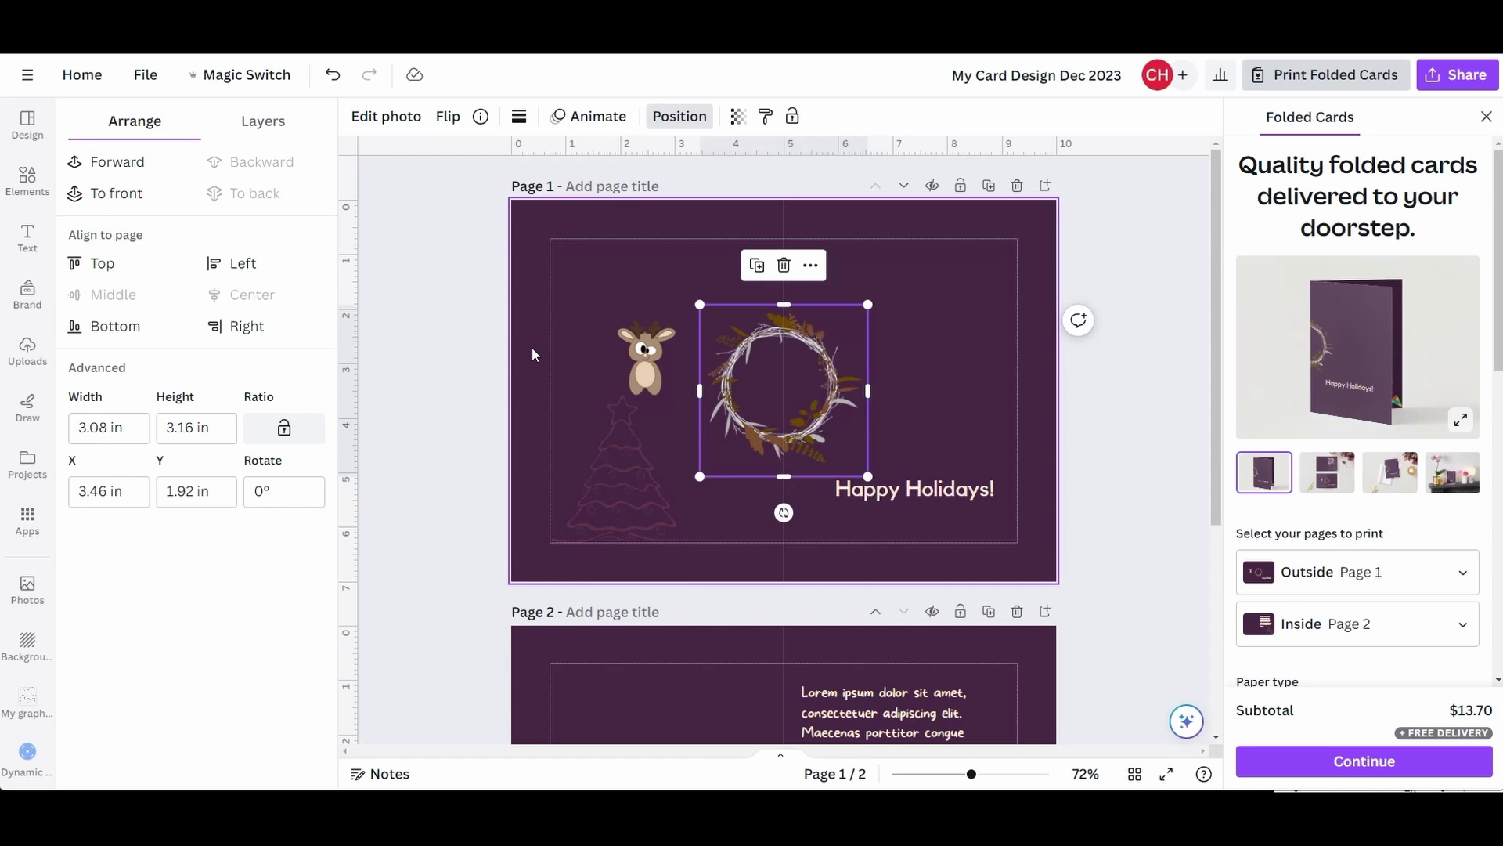
key(ctrl+z)
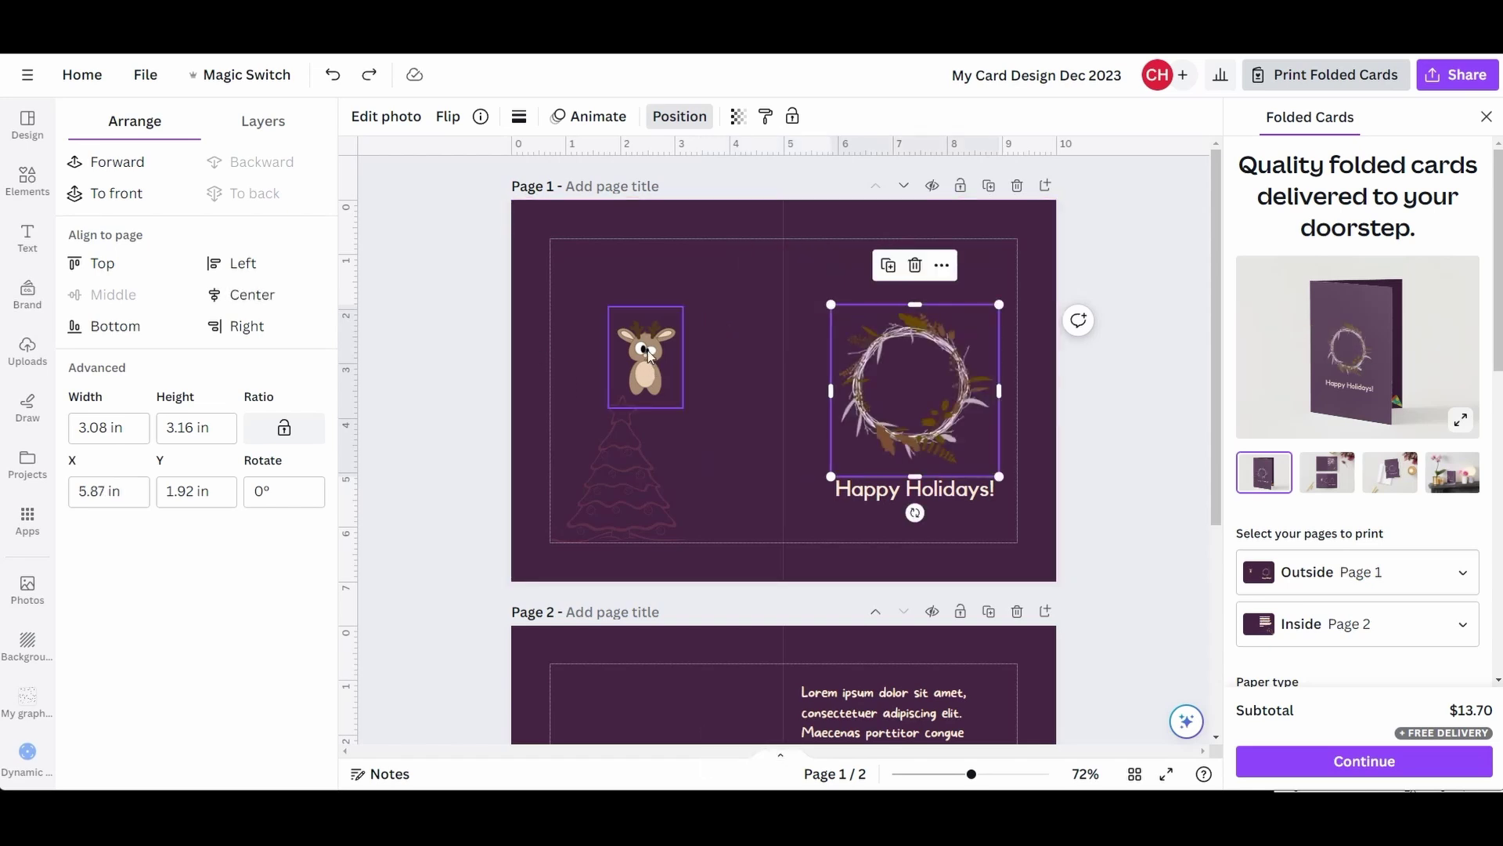
- Move the reindeer into the middle of the wreath and enlarge it to fill it
drag(647, 350, 916, 372)
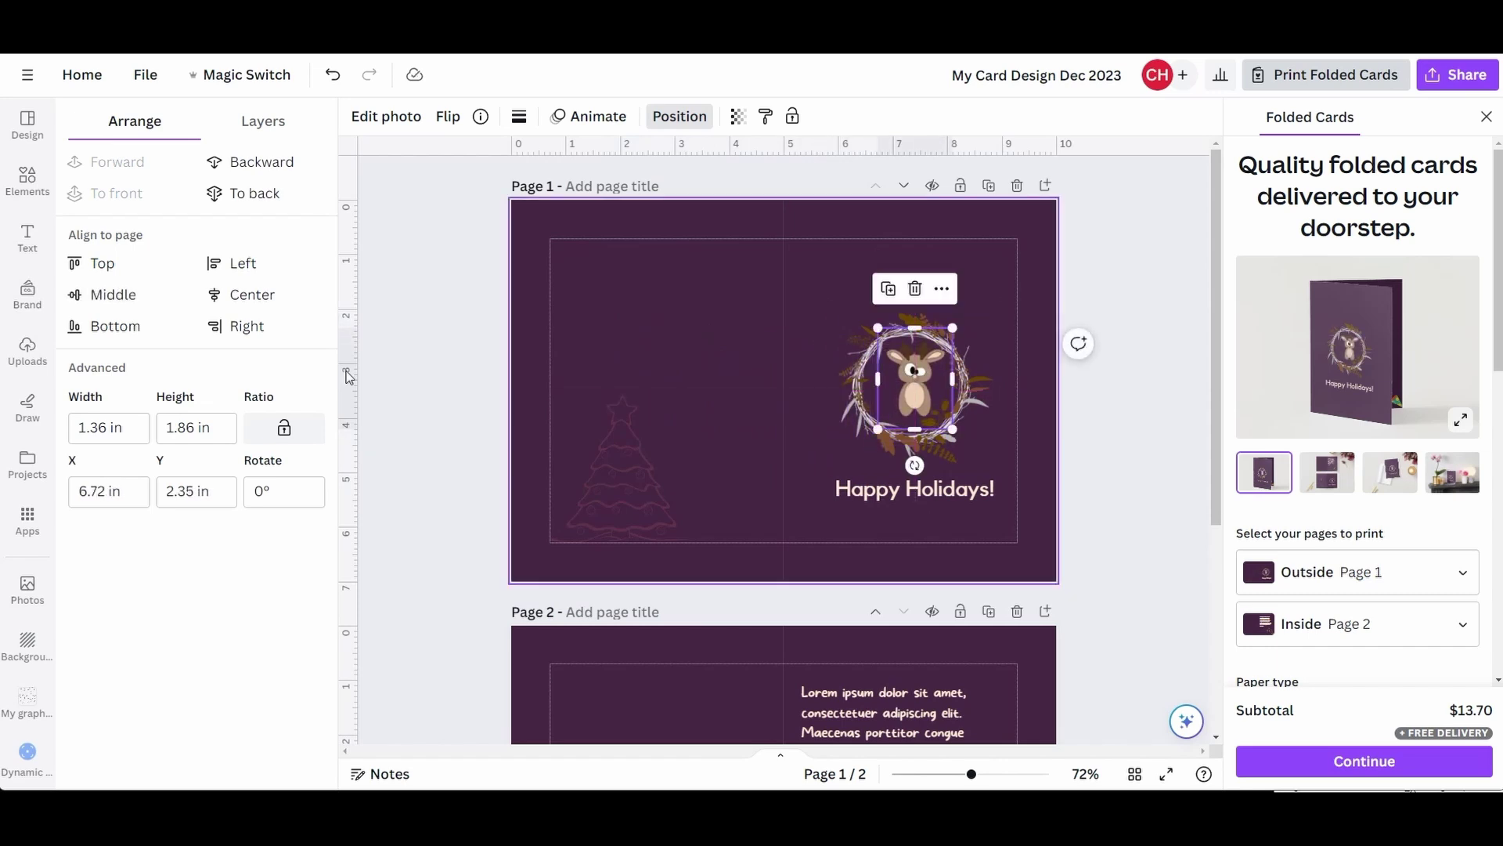
click(114, 295)
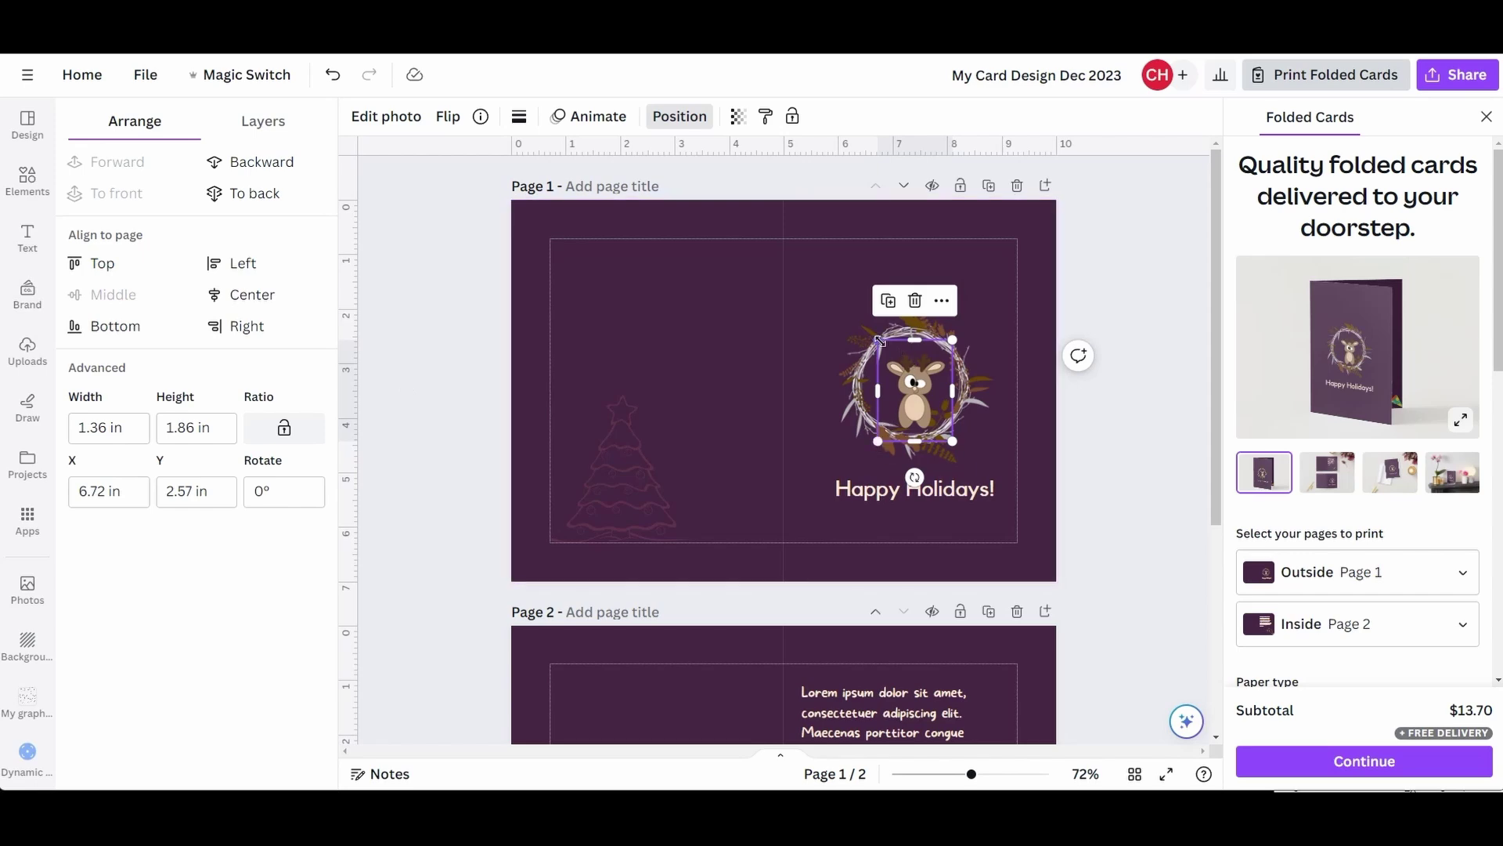
drag(878, 339, 867, 325)
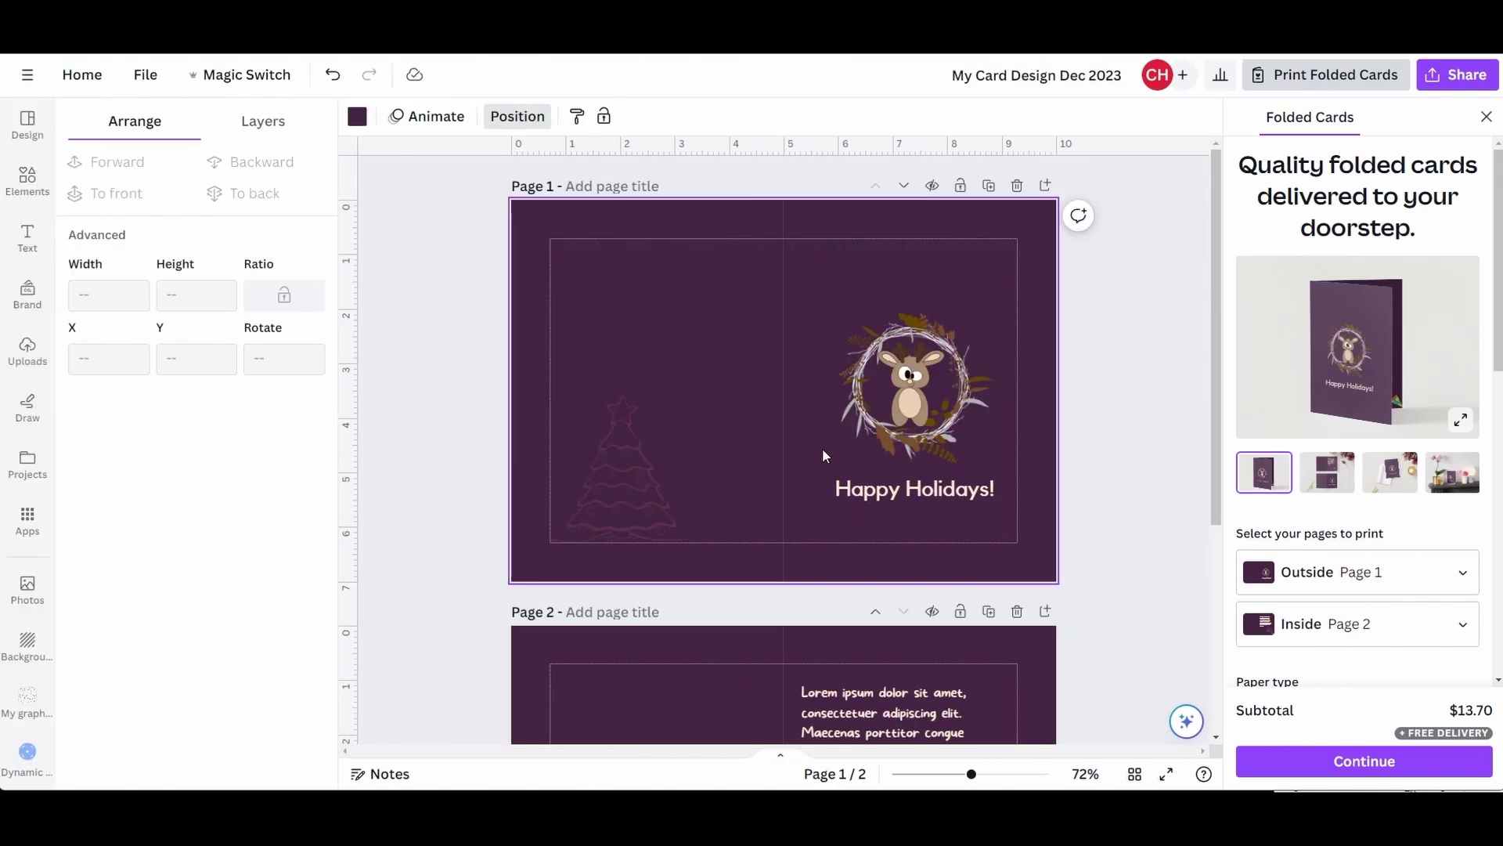
- Move Happy Holidays slightly lower and shrink the tree graphic
mouse_move(912, 487)
mouse_down()
mouse_move(911, 525)
mouse_move(904, 500)
mouse_up()
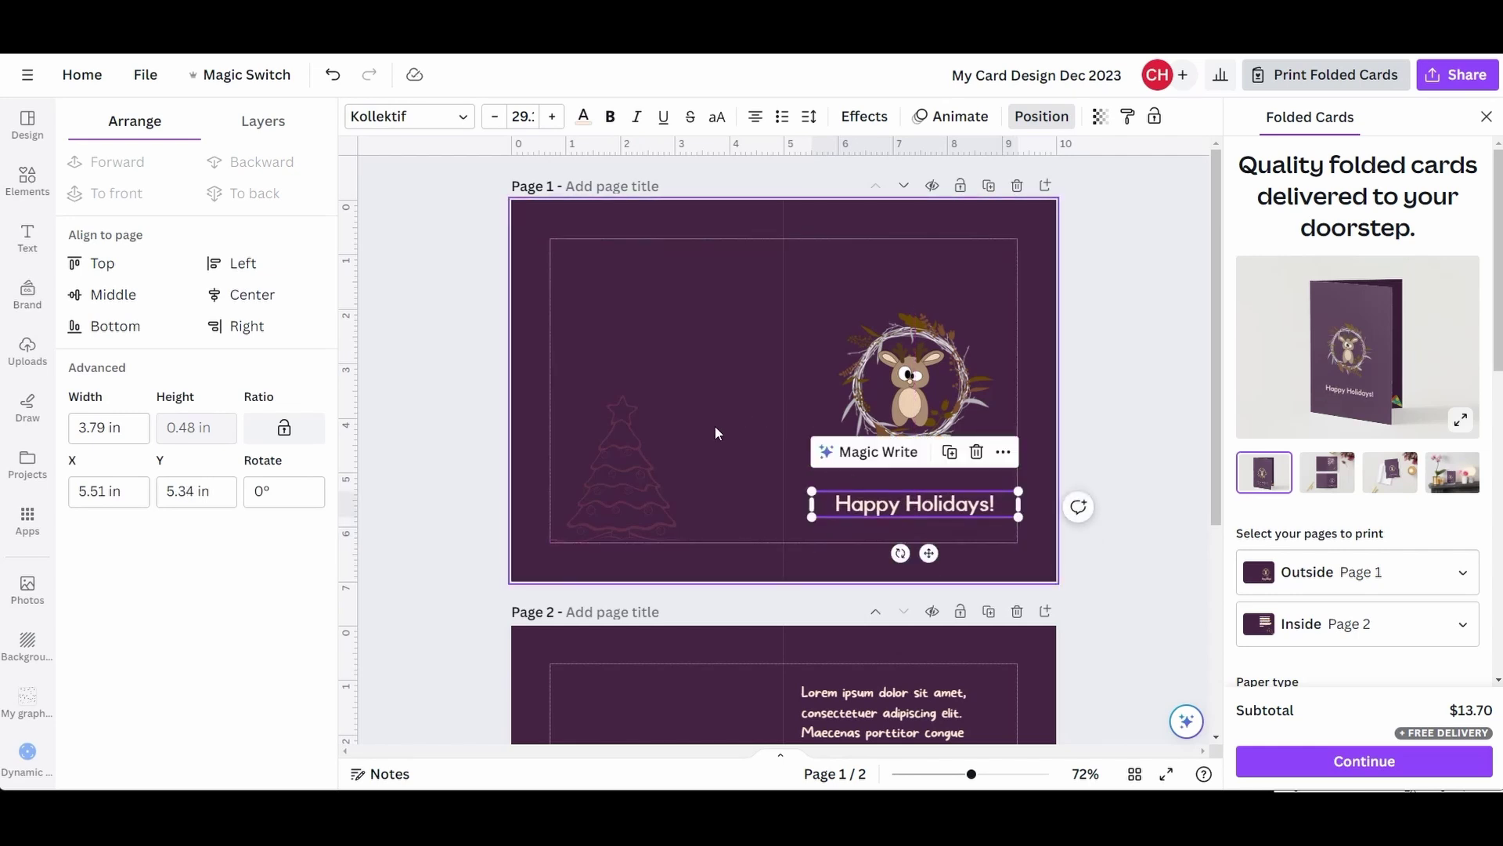
click(635, 462)
drag(688, 399, 612, 477)
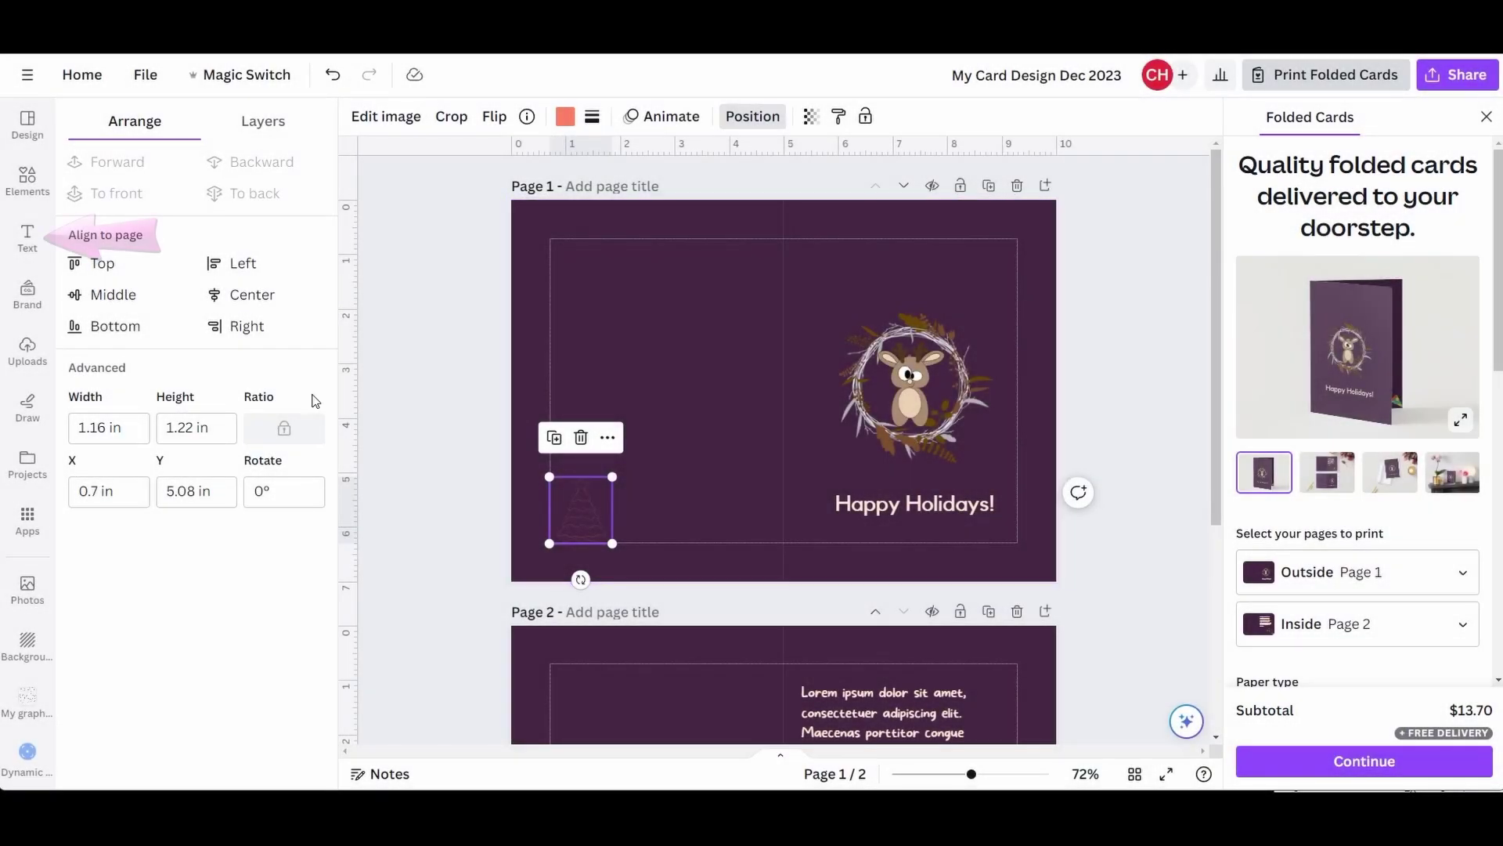
click(24, 233)
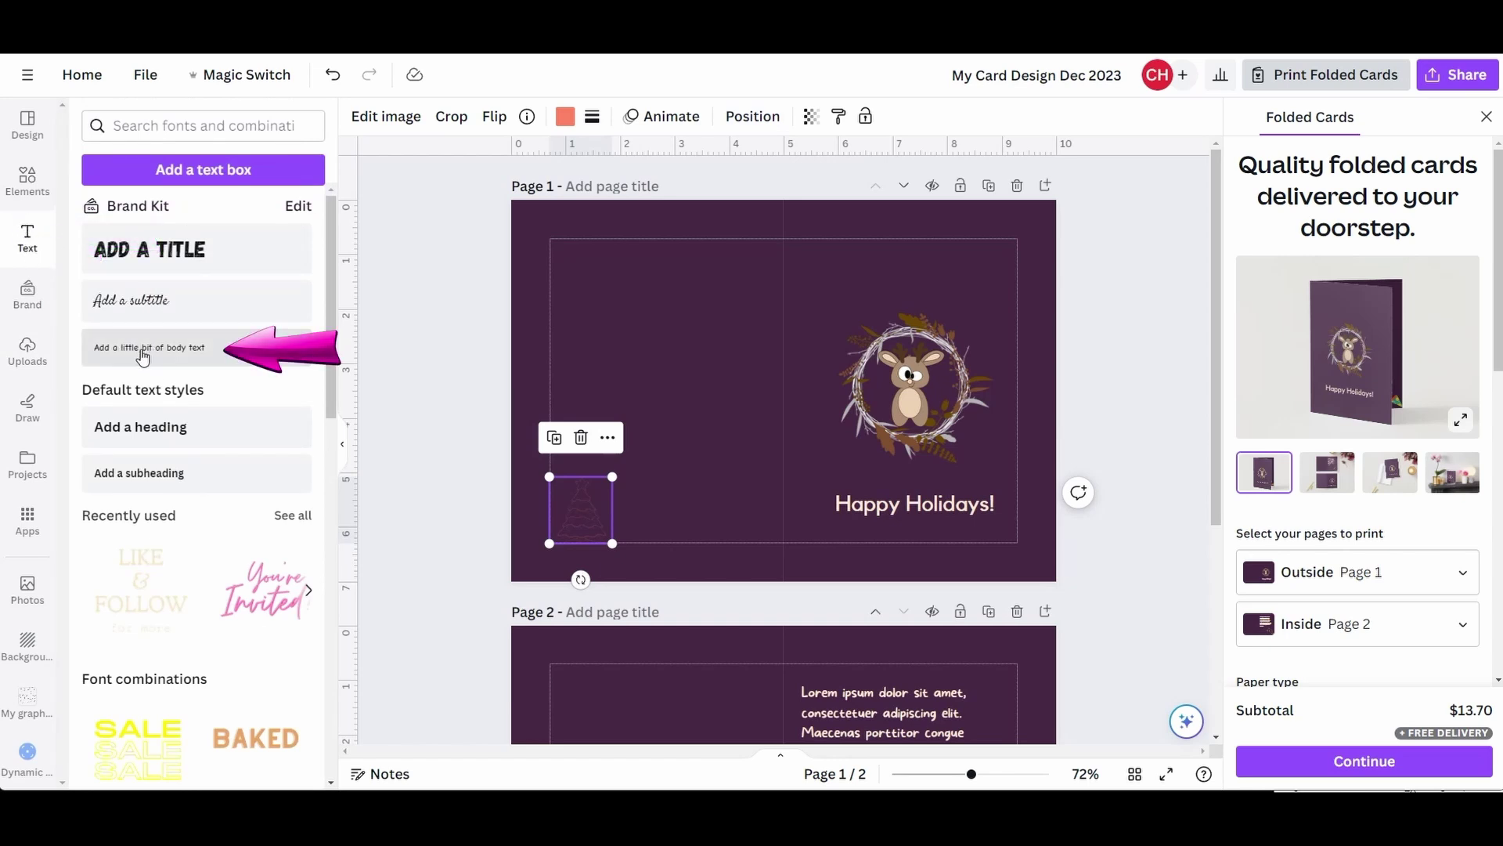
- Add a 'By Blade and Quill' body-text credit beside the tree, then enlarge the folded-card preview
click(183, 357)
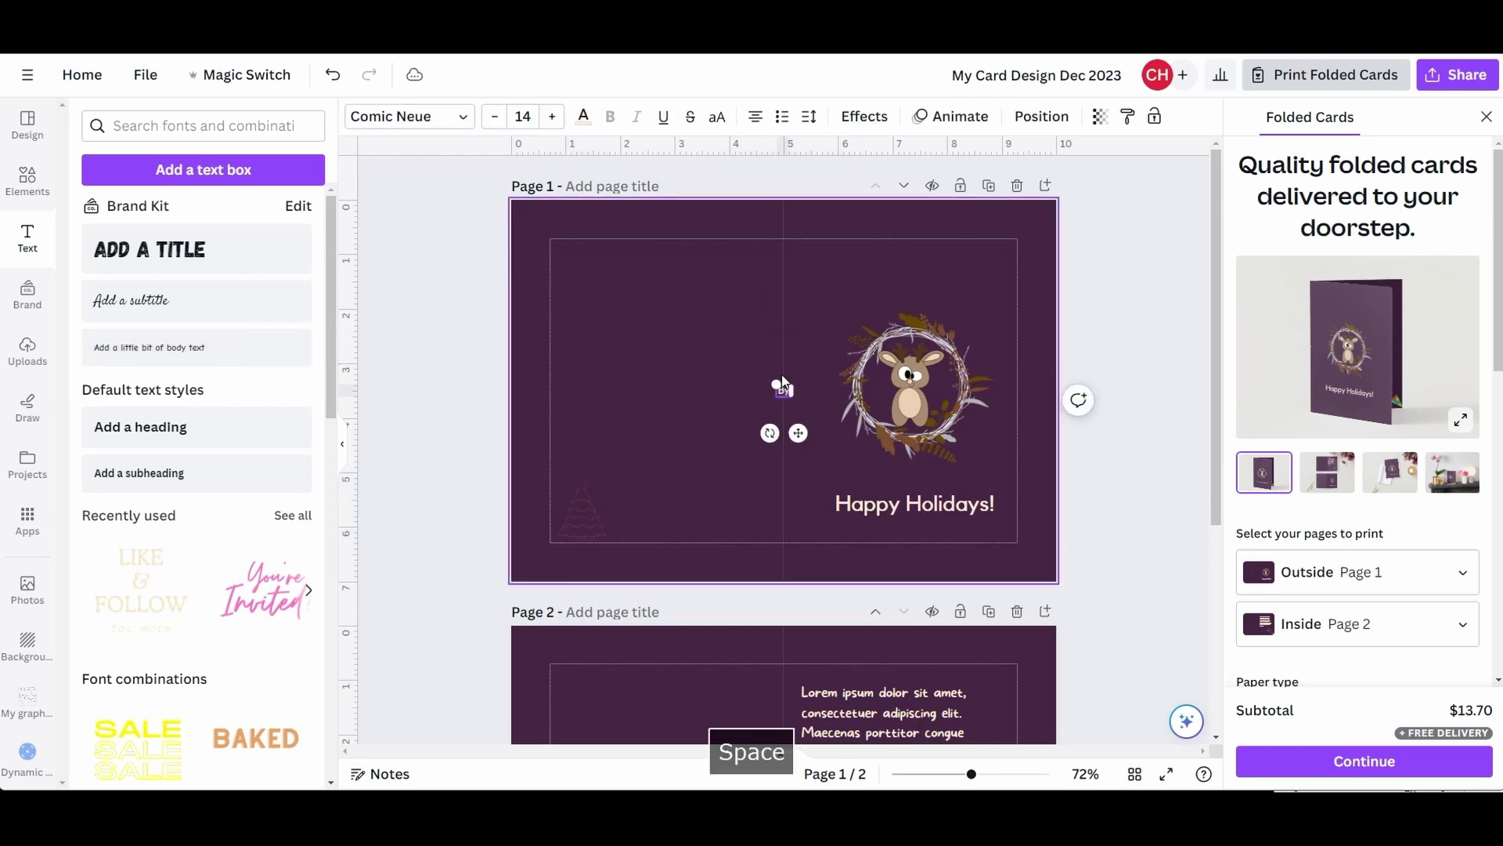
text(By Blade)
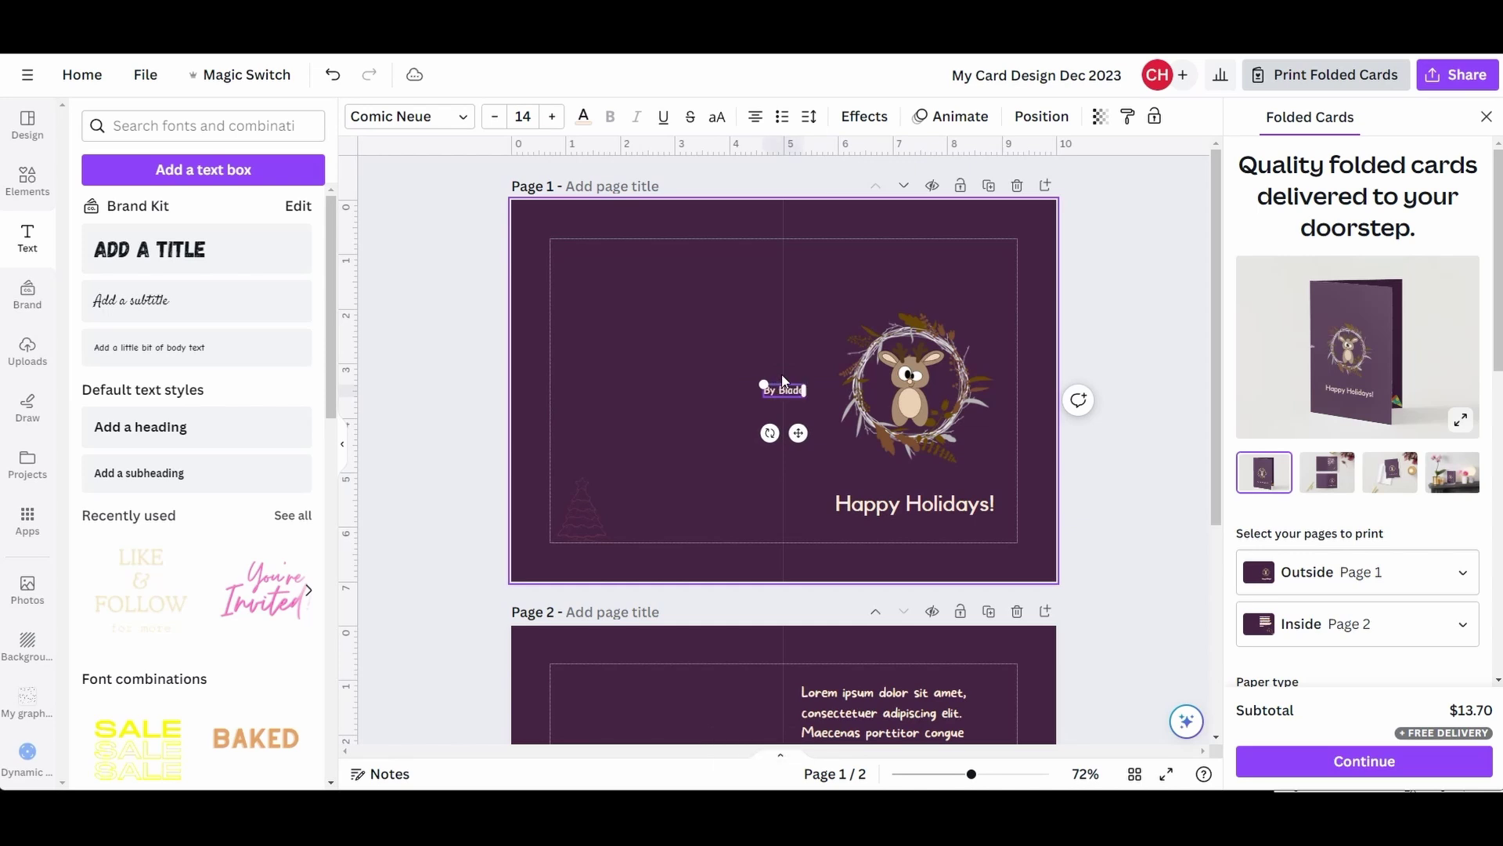
text( and Quill)
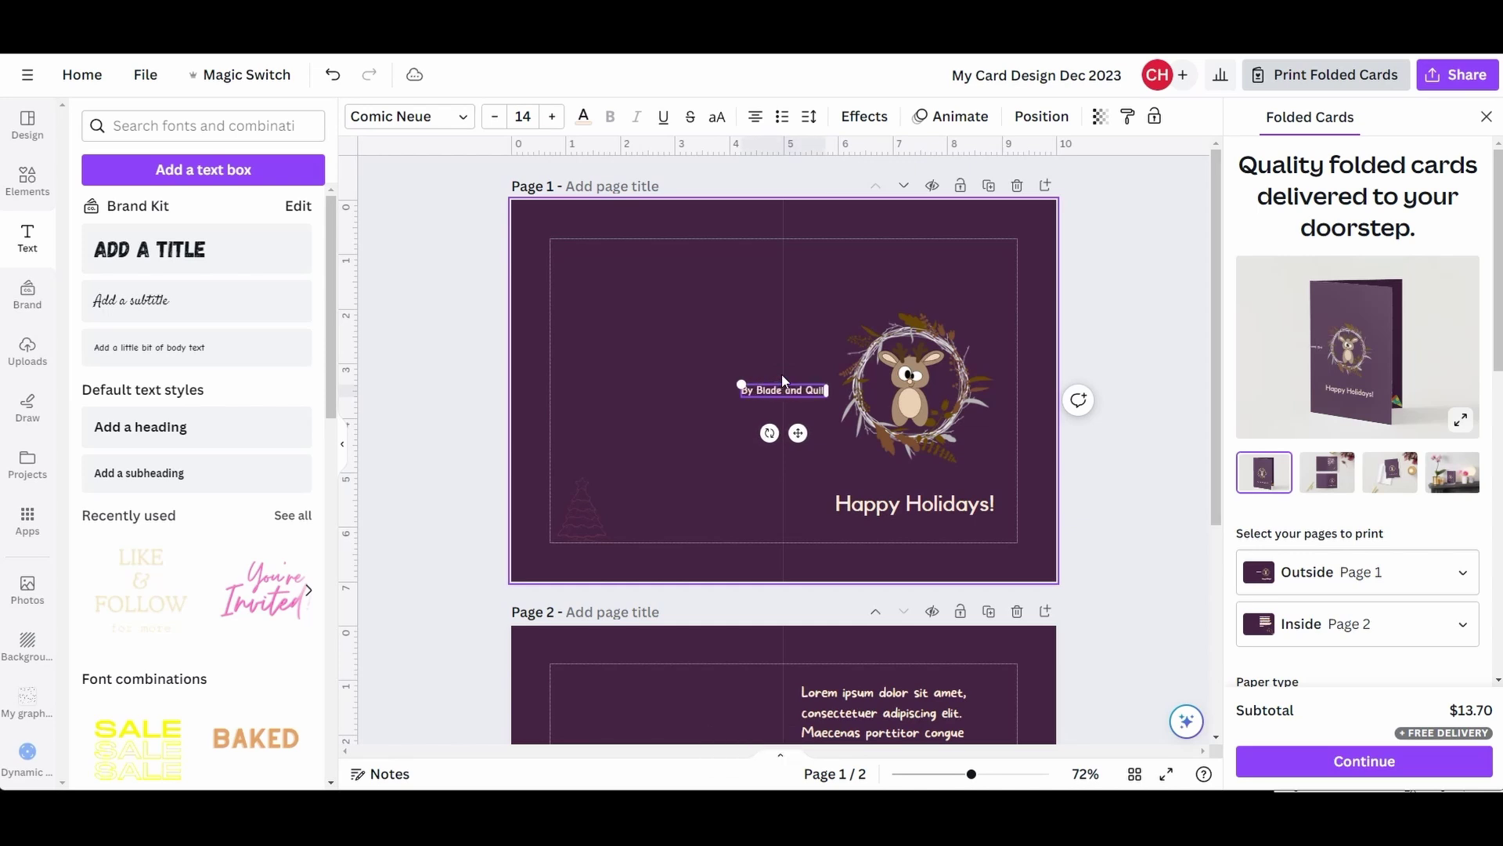
drag(787, 437, 669, 567)
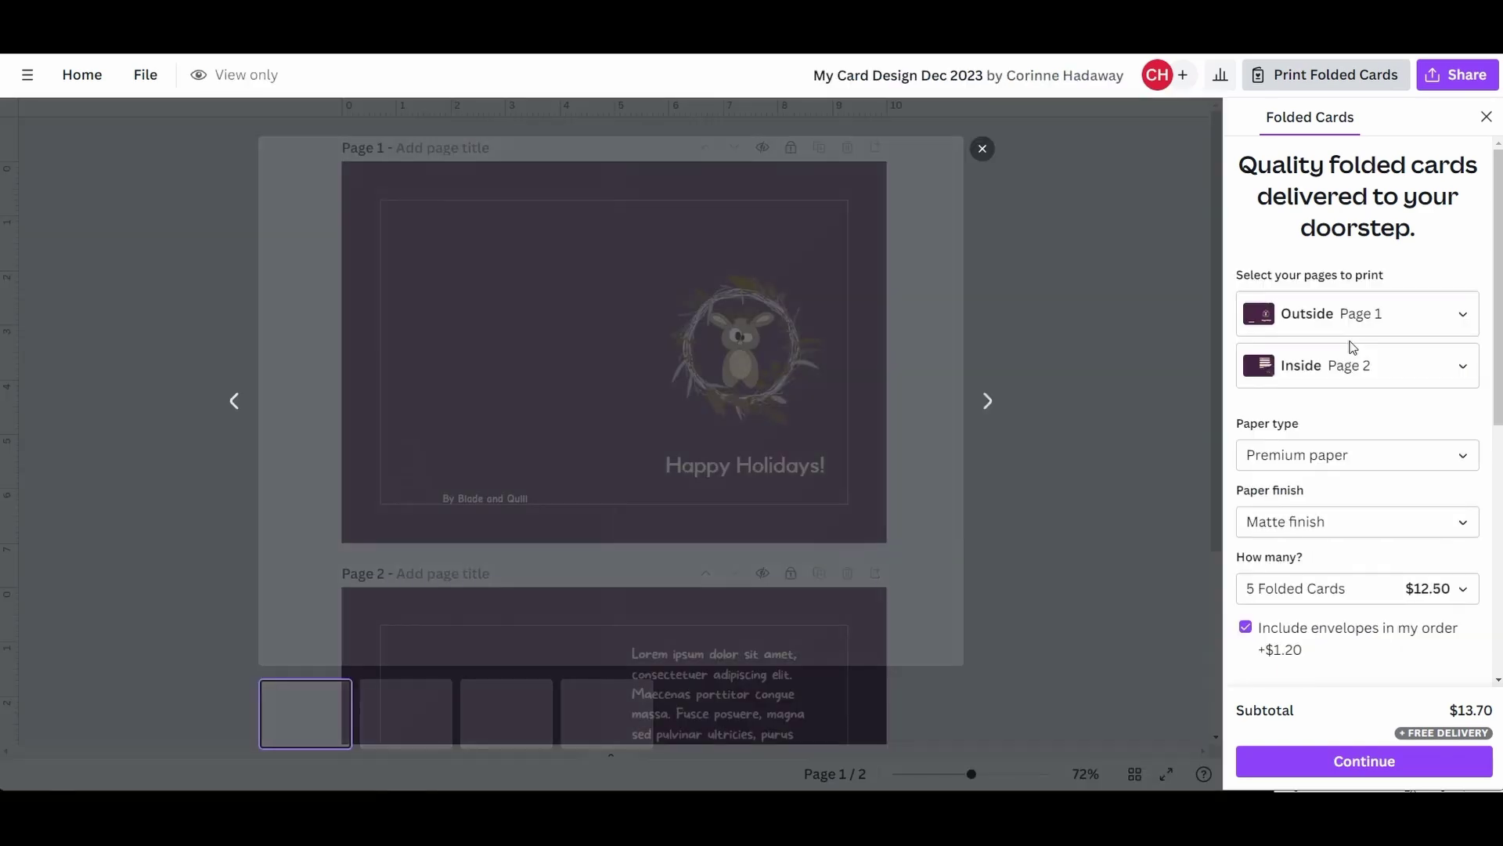
click(1354, 359)
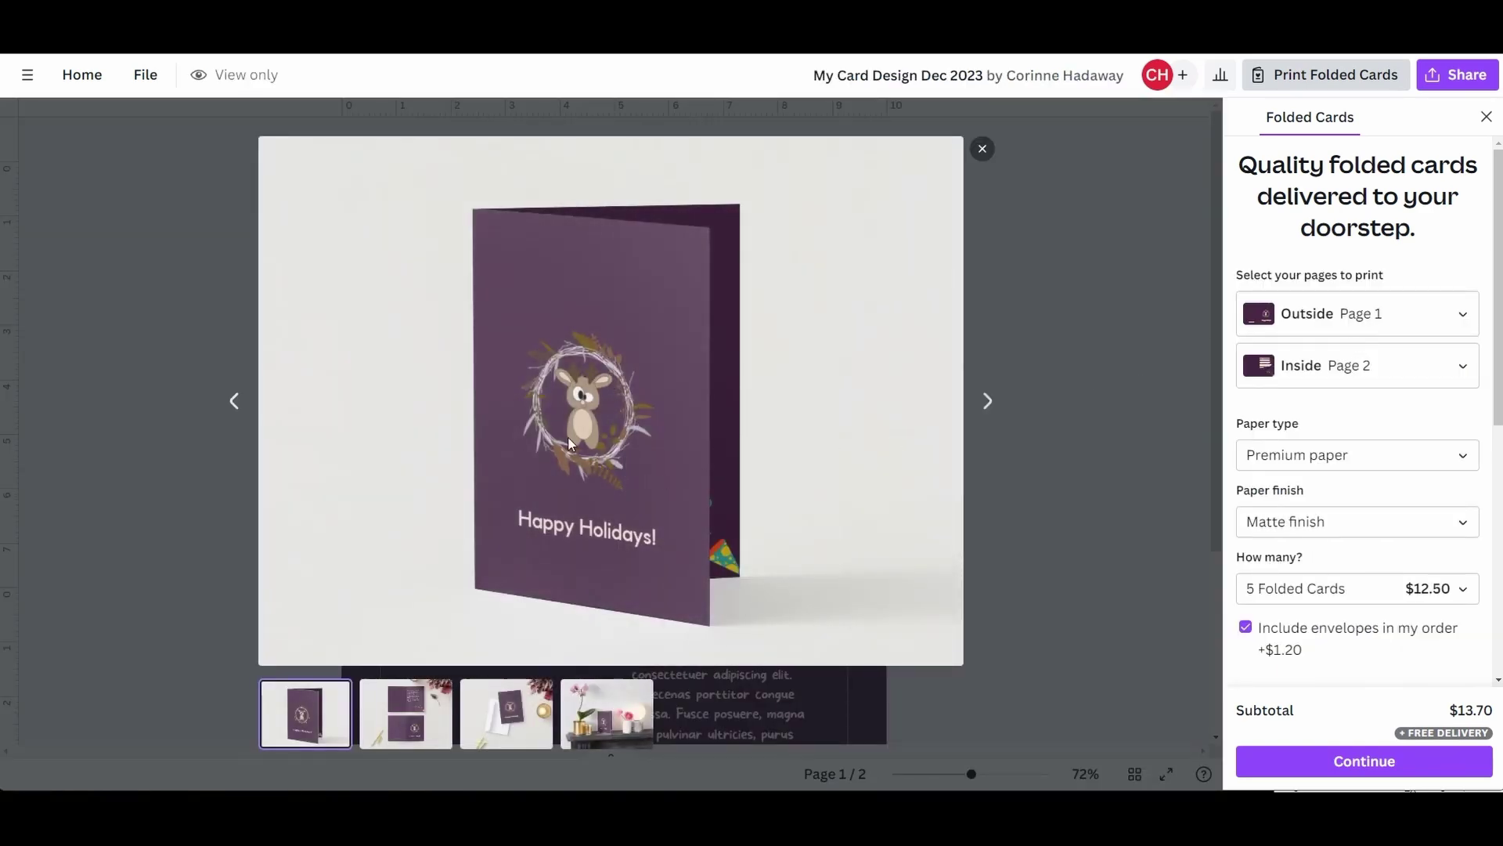
- Browse to the next mockup image of the folded card
click(987, 402)
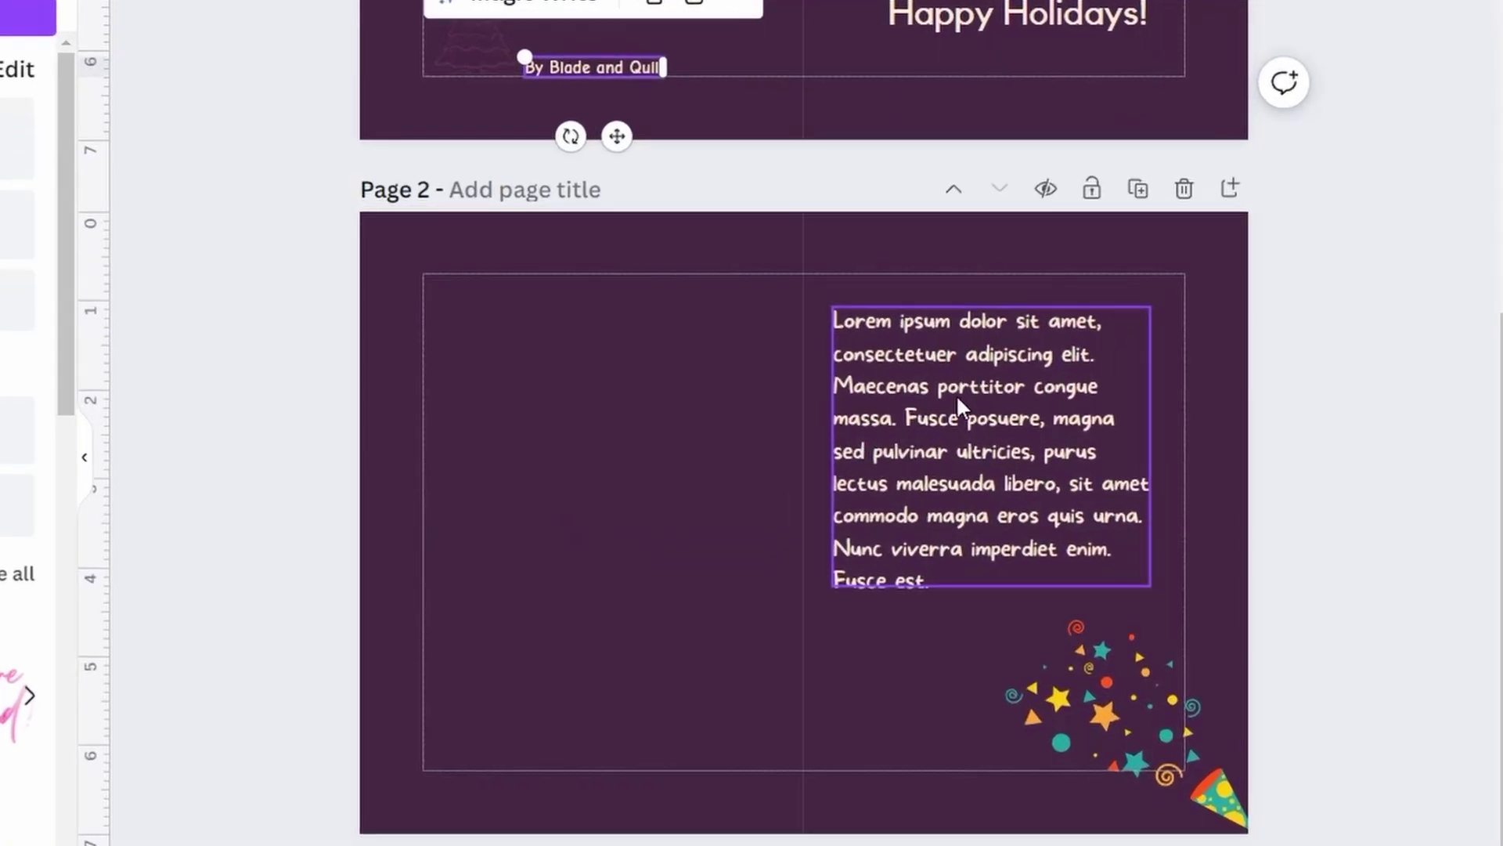
- Replace the Lorem ipsum placeholder with 'May this holiday season bring you a lot of smiles and joy!'
double_click(943, 427)
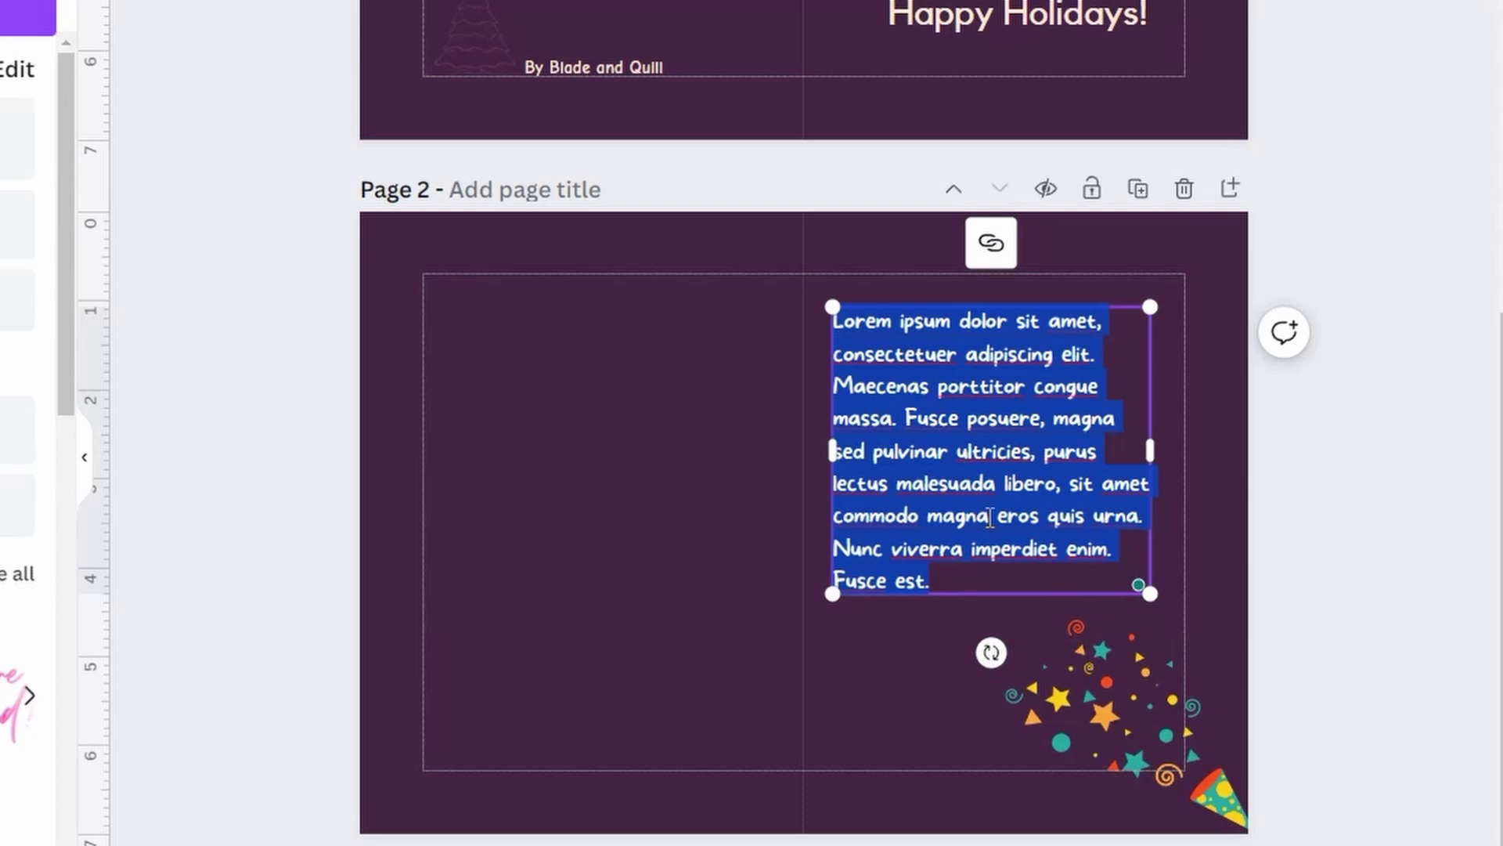
text(May this holid)
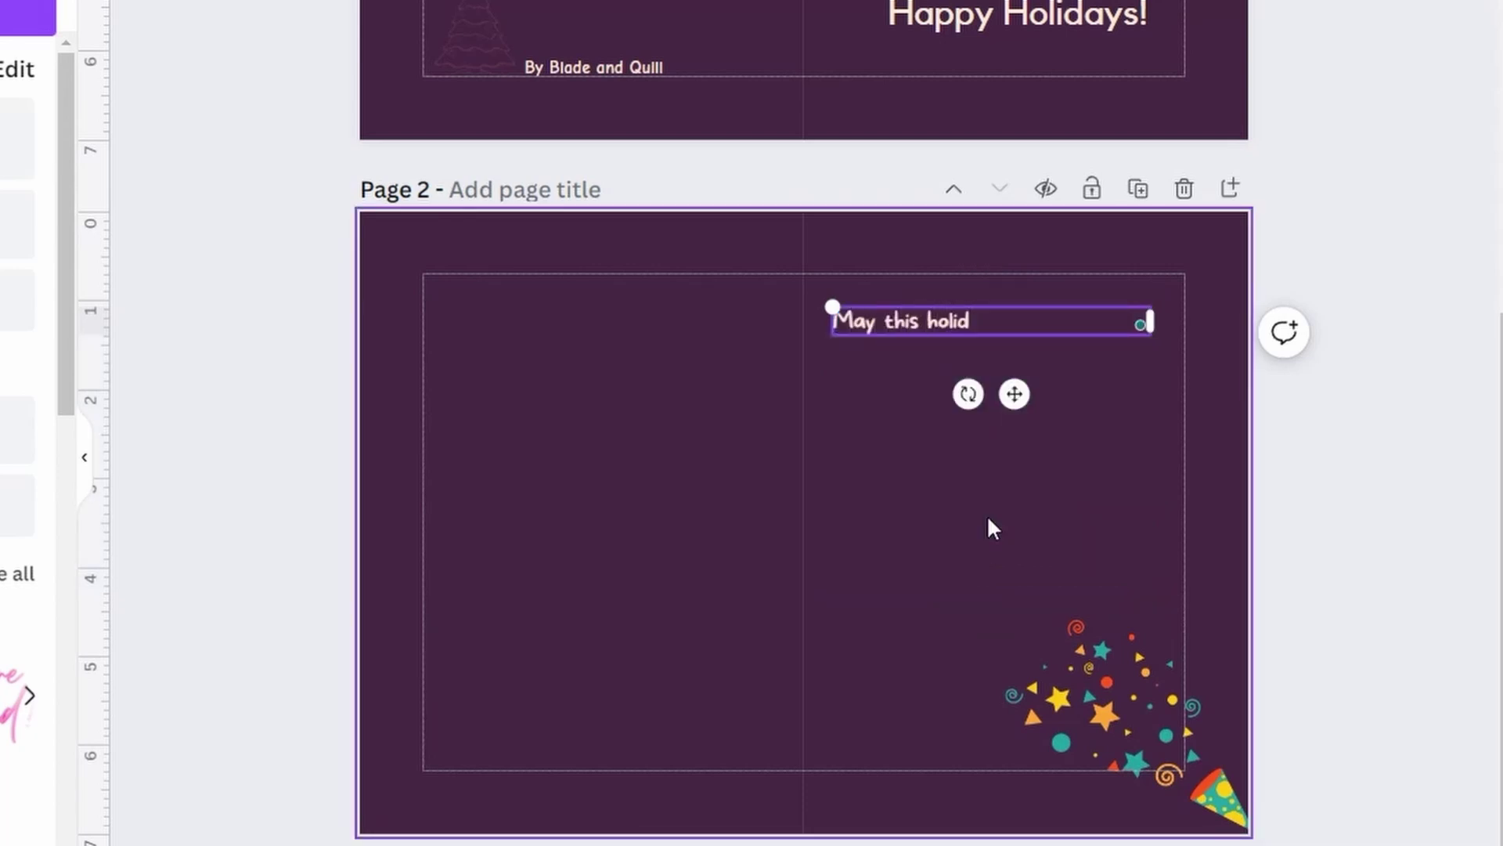
text(ay season bring you sma)
key(BackSpace)
key(BackSpace)
key(BackSpace)
text(a lot of )
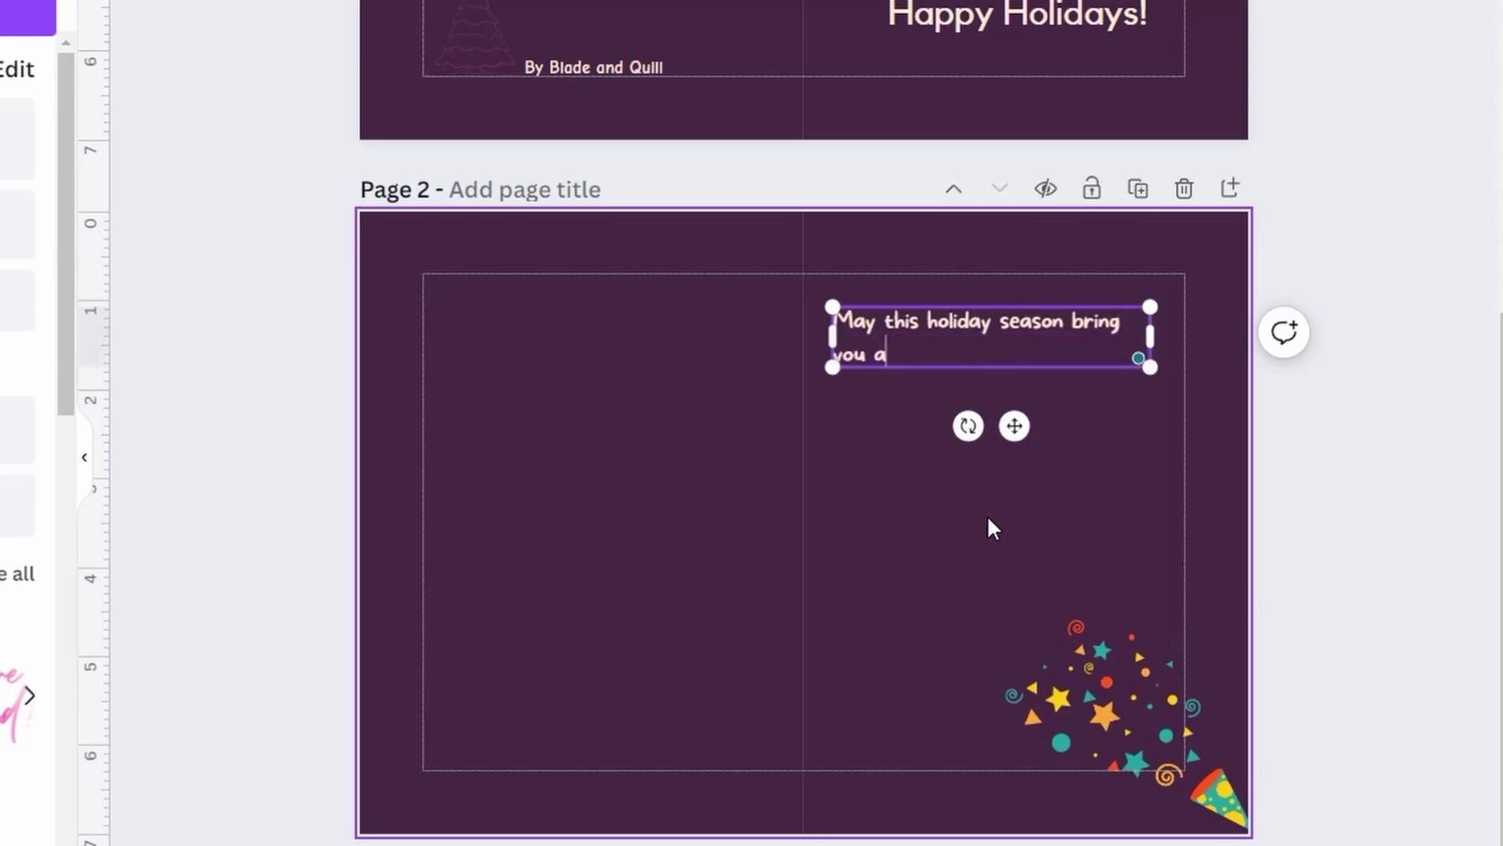
text(smiles an dj)
key(BackSpace)
key(BackSpace)
key(BackSpace)
text(d joy!)
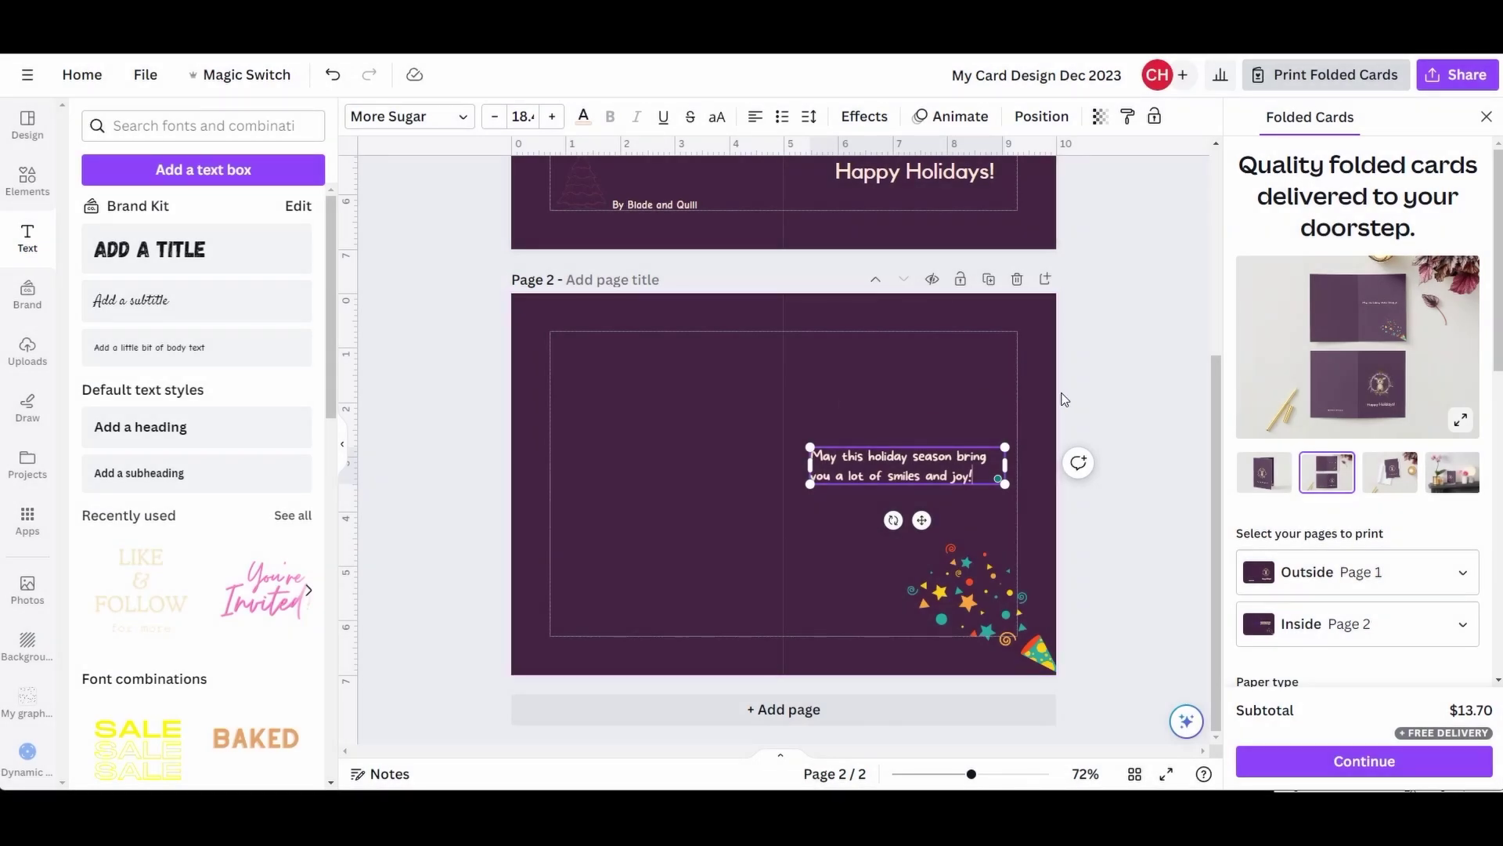
- Resize the message box so the text rewraps and centre-align the message
drag(808, 466, 783, 466)
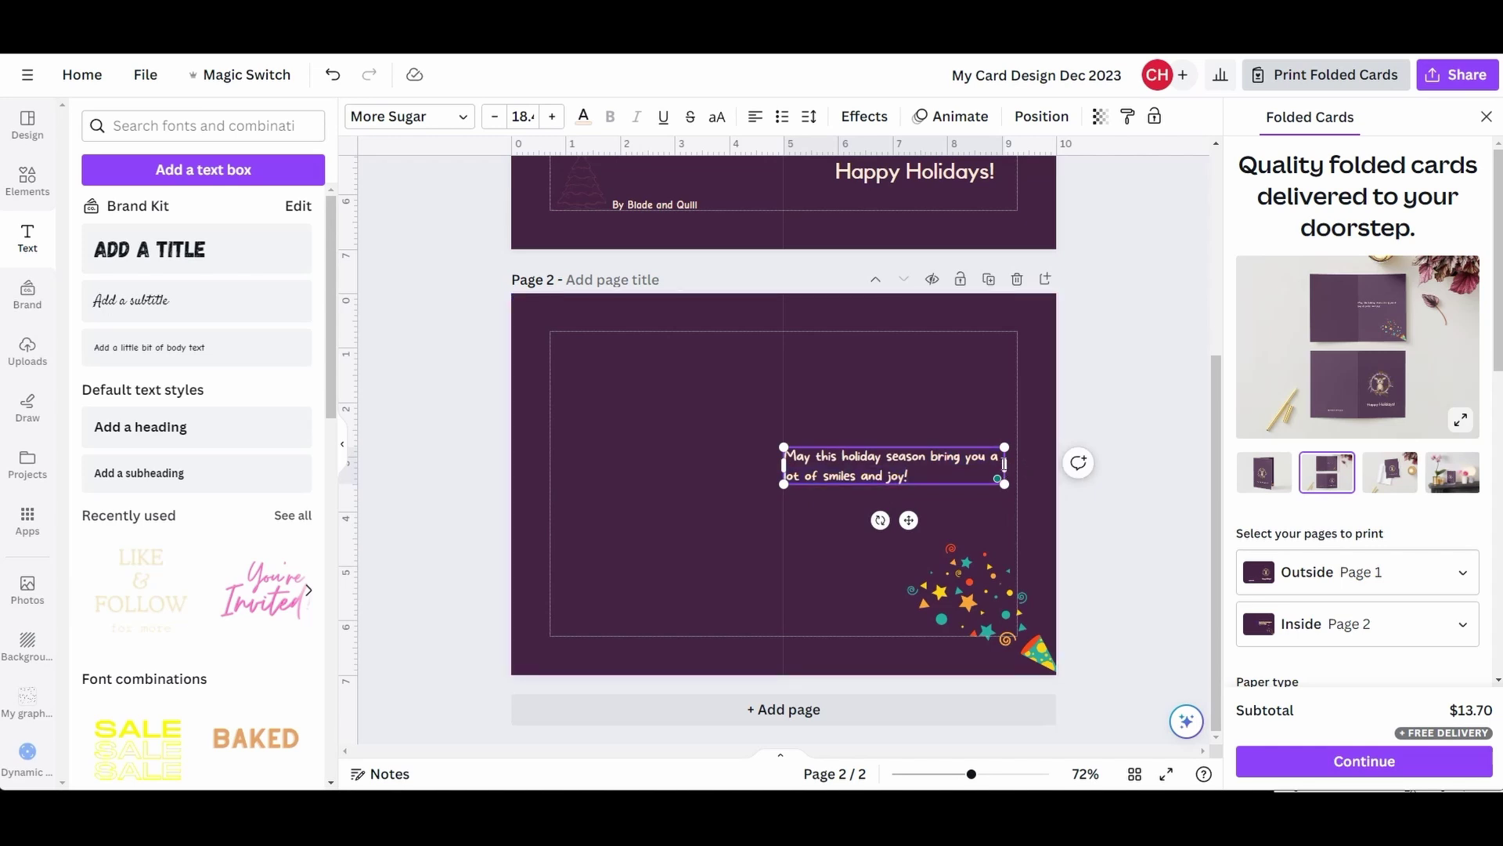
drag(1005, 465, 1053, 468)
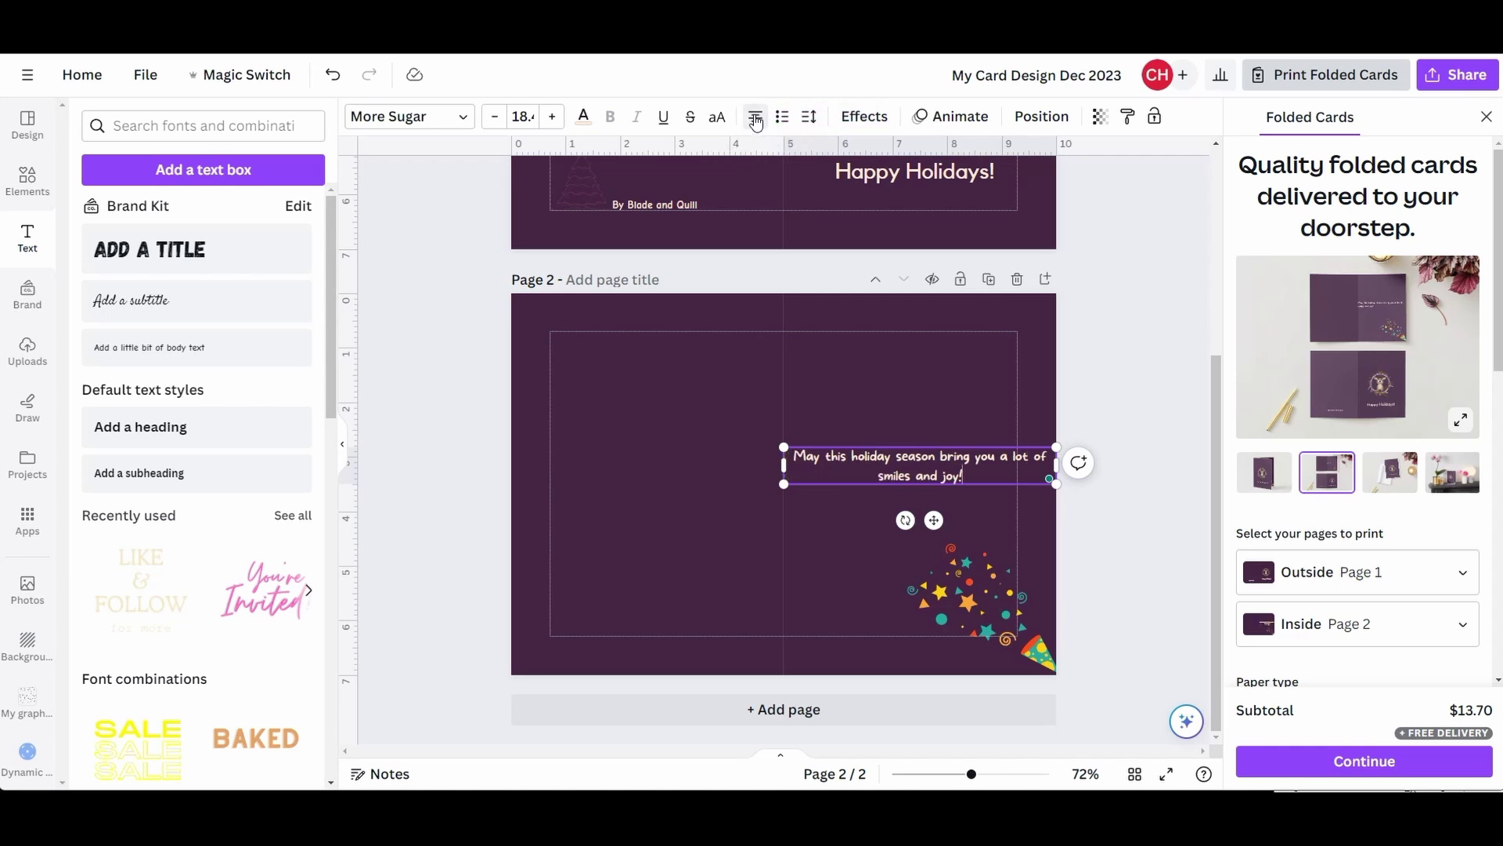
click(755, 118)
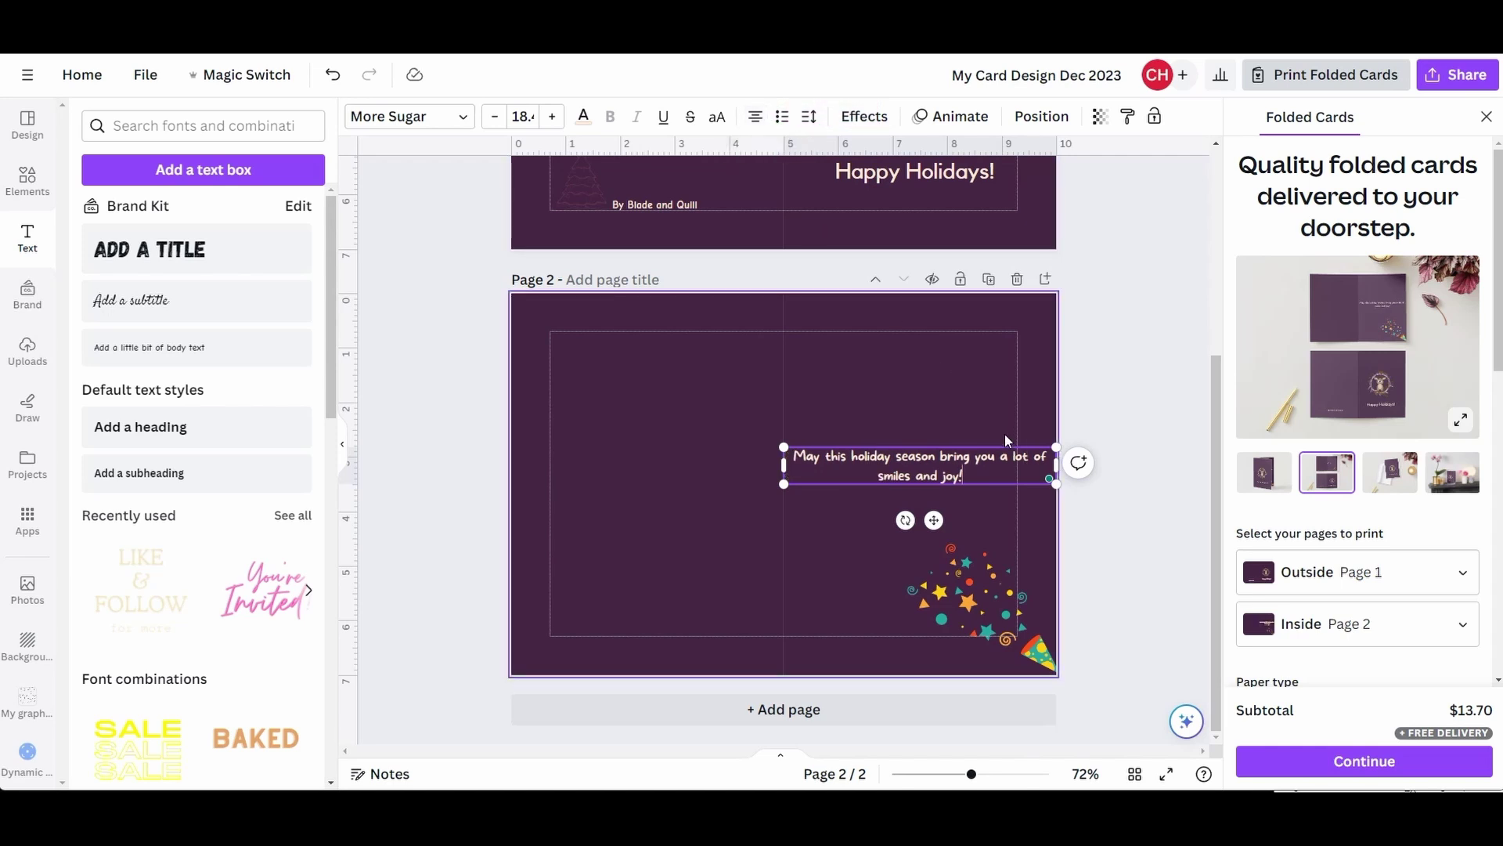
drag(1056, 465, 1015, 463)
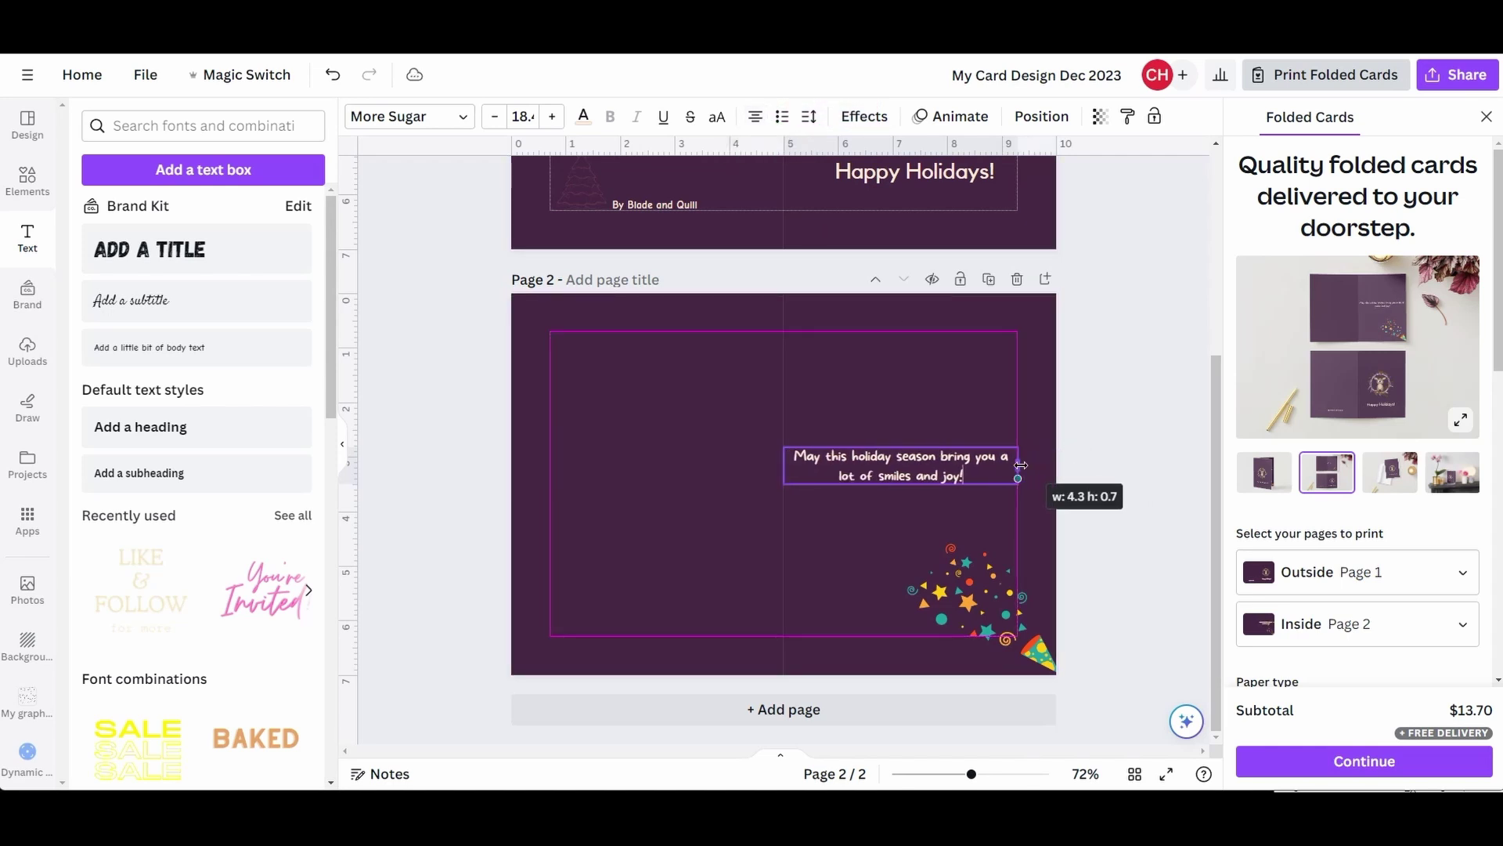
click(1102, 396)
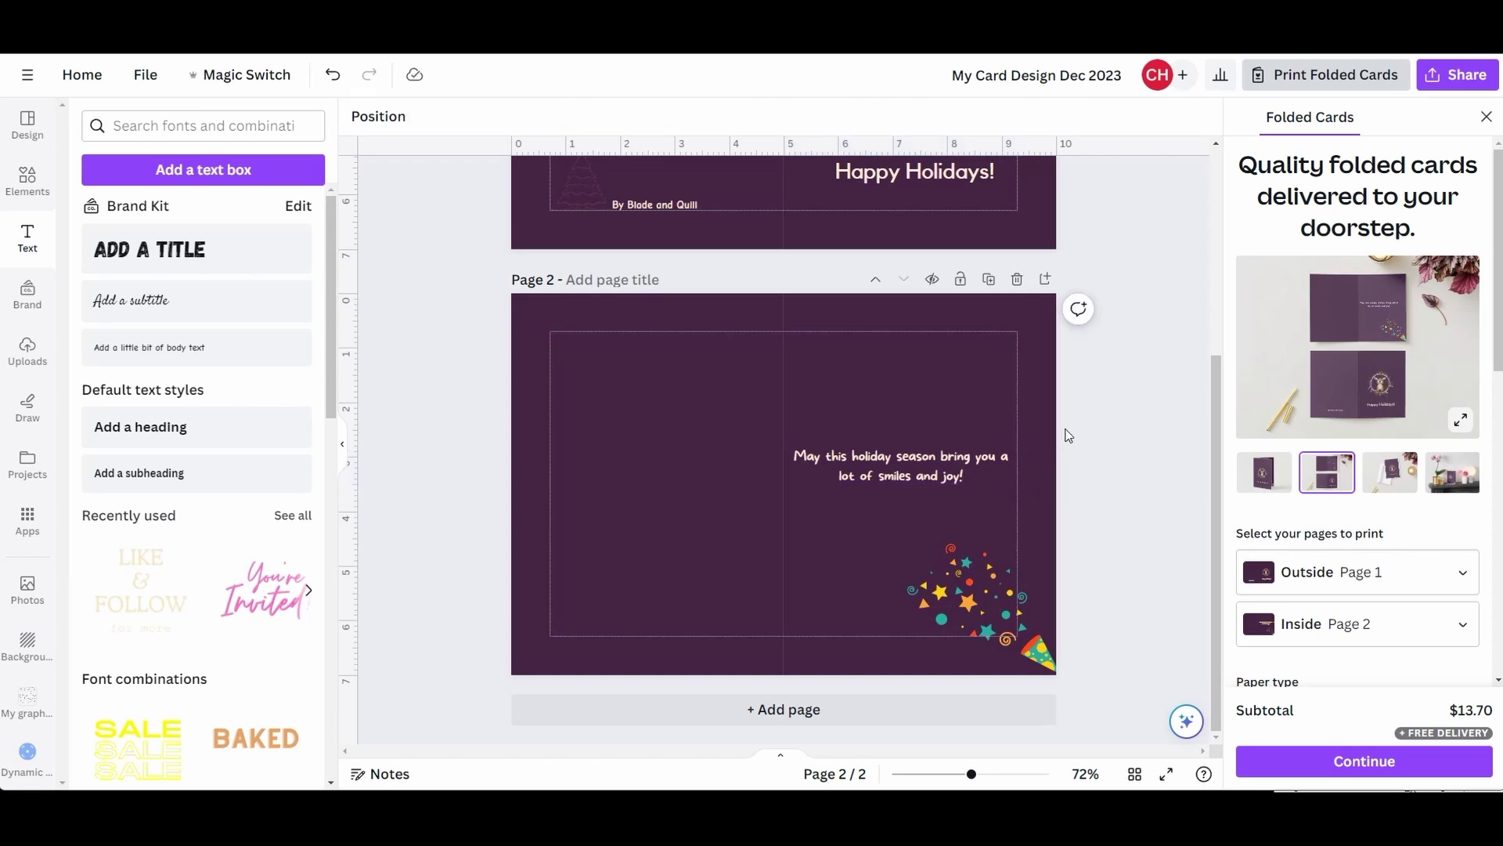
click(969, 595)
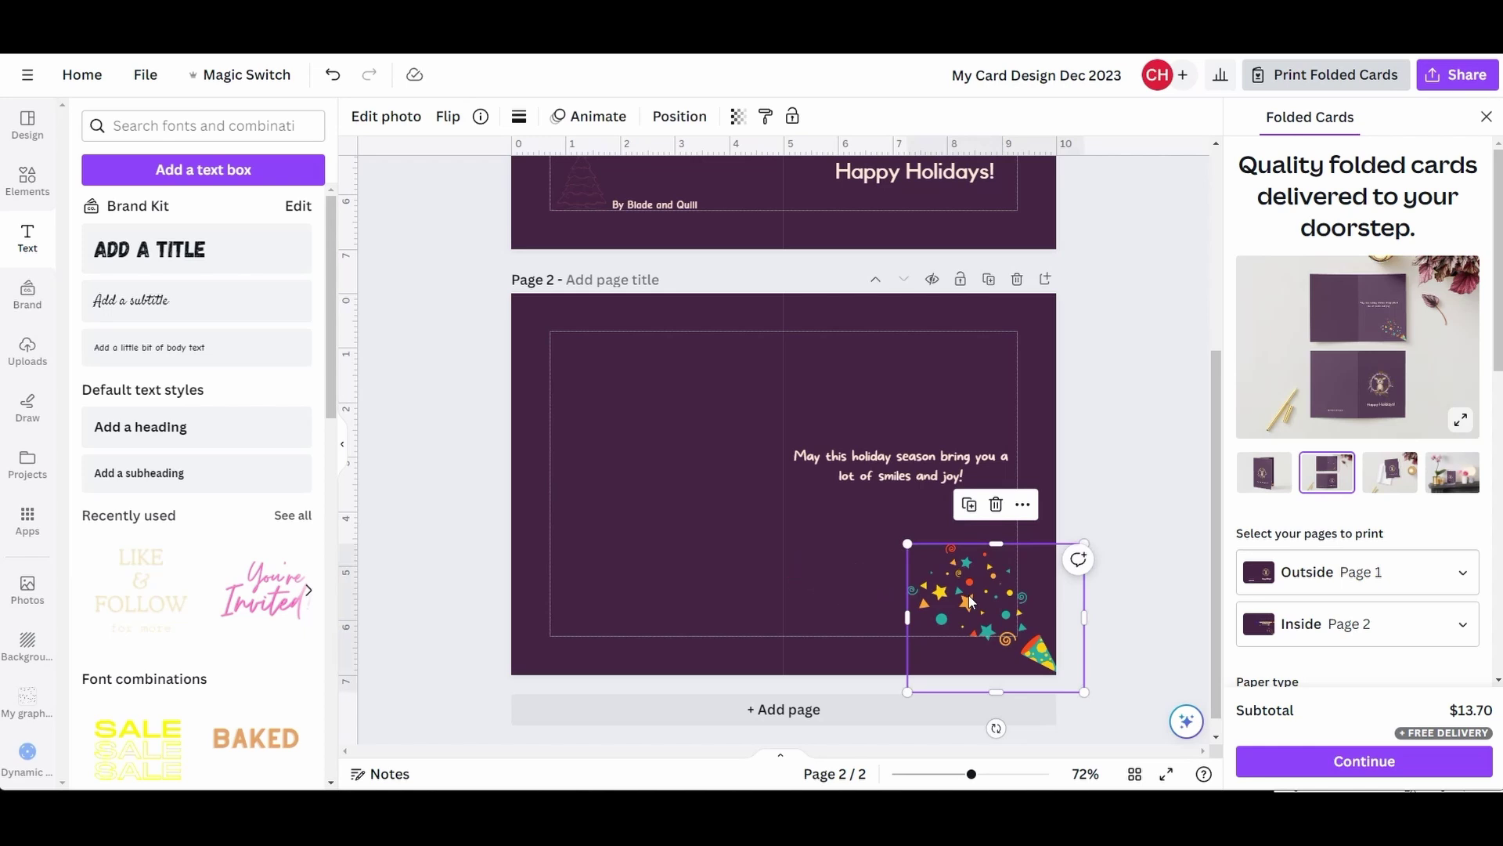
- Delete the confetti graphic and search the elements library for mistletoe
key(Delete)
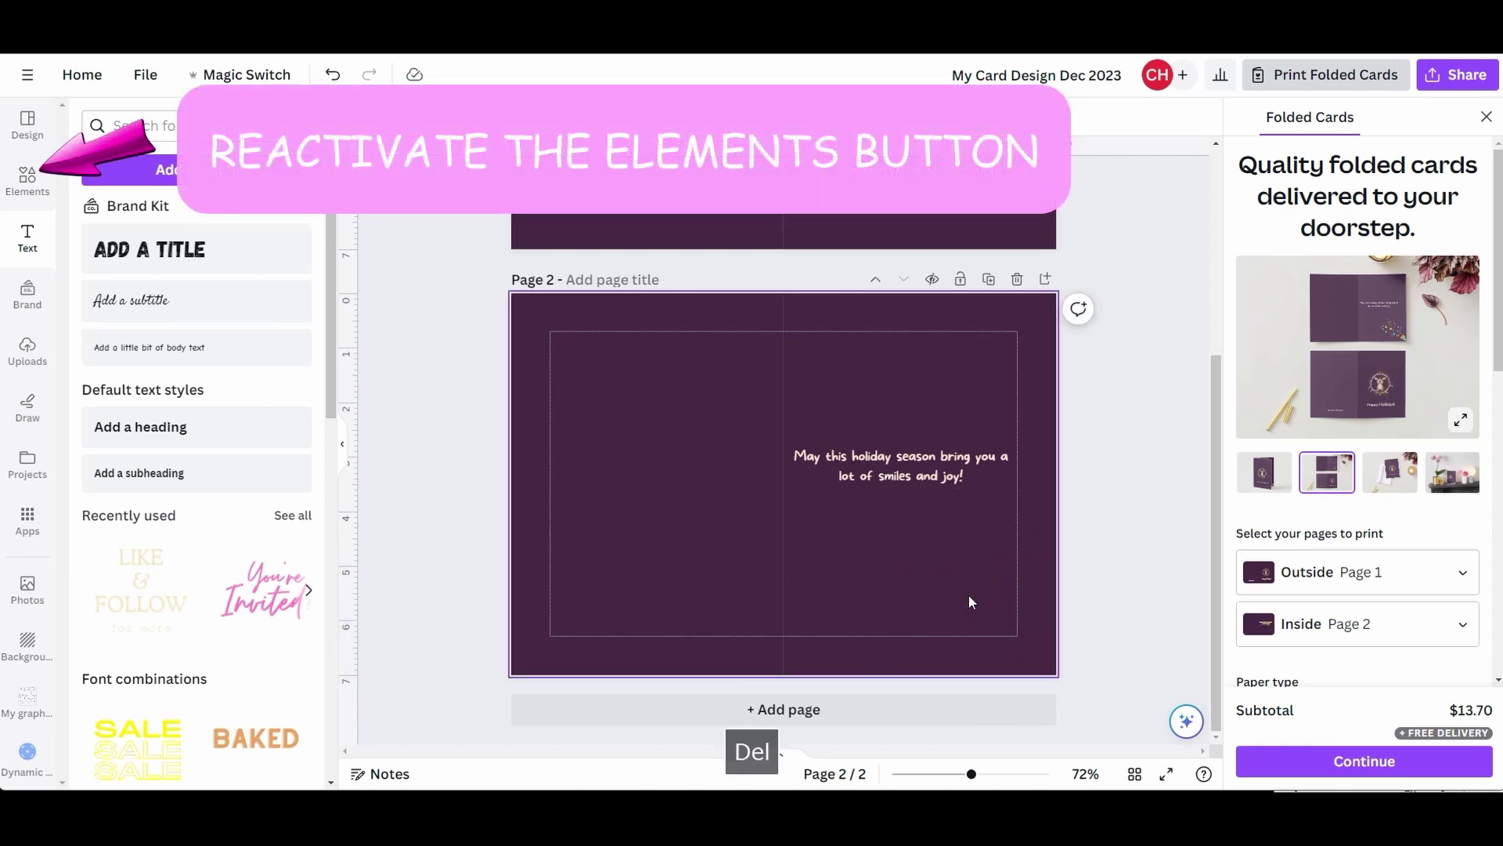
click(27, 179)
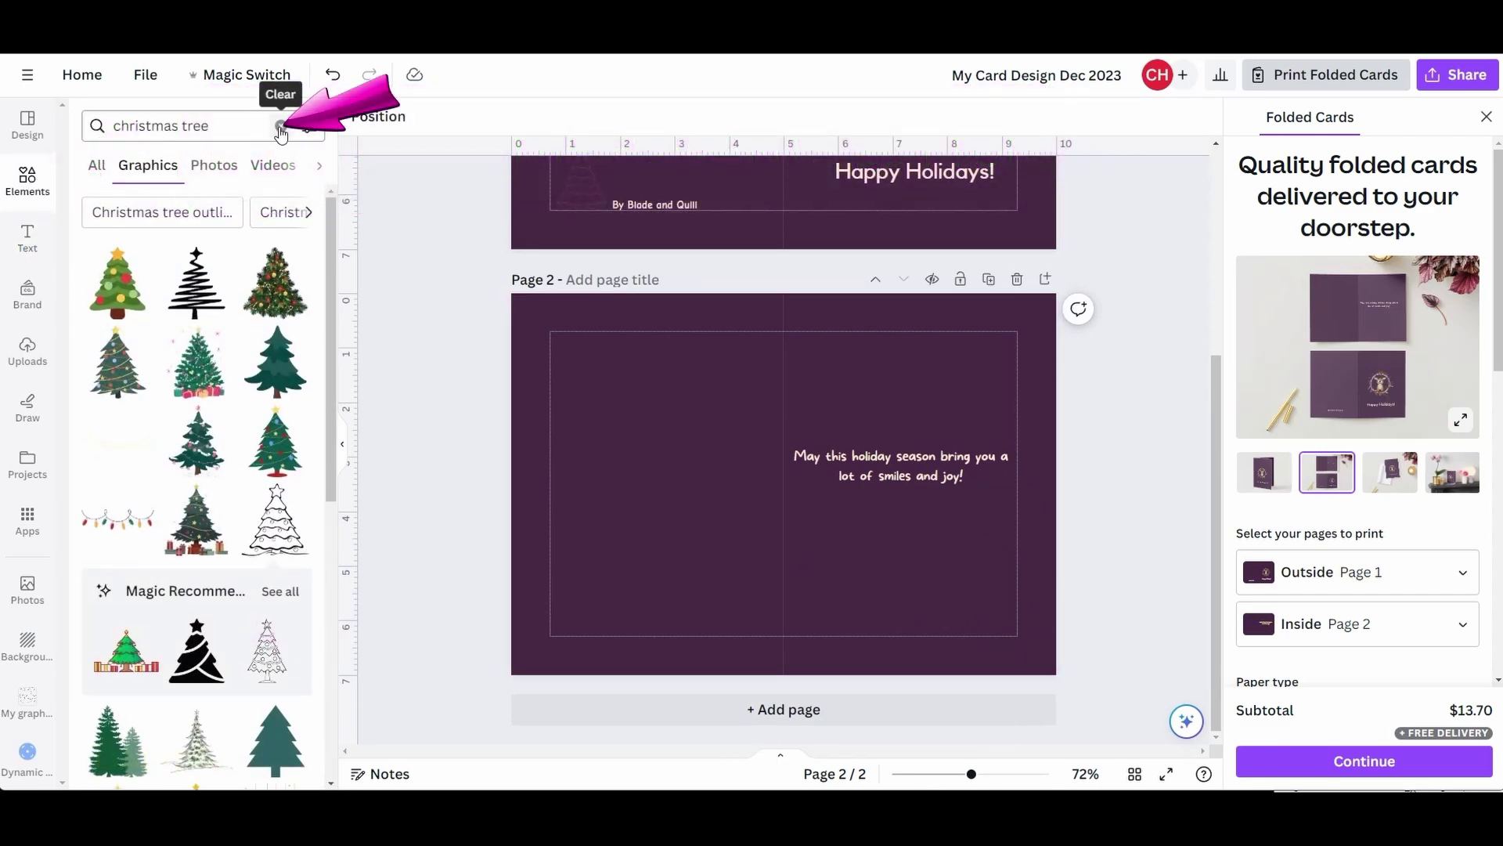
click(281, 126)
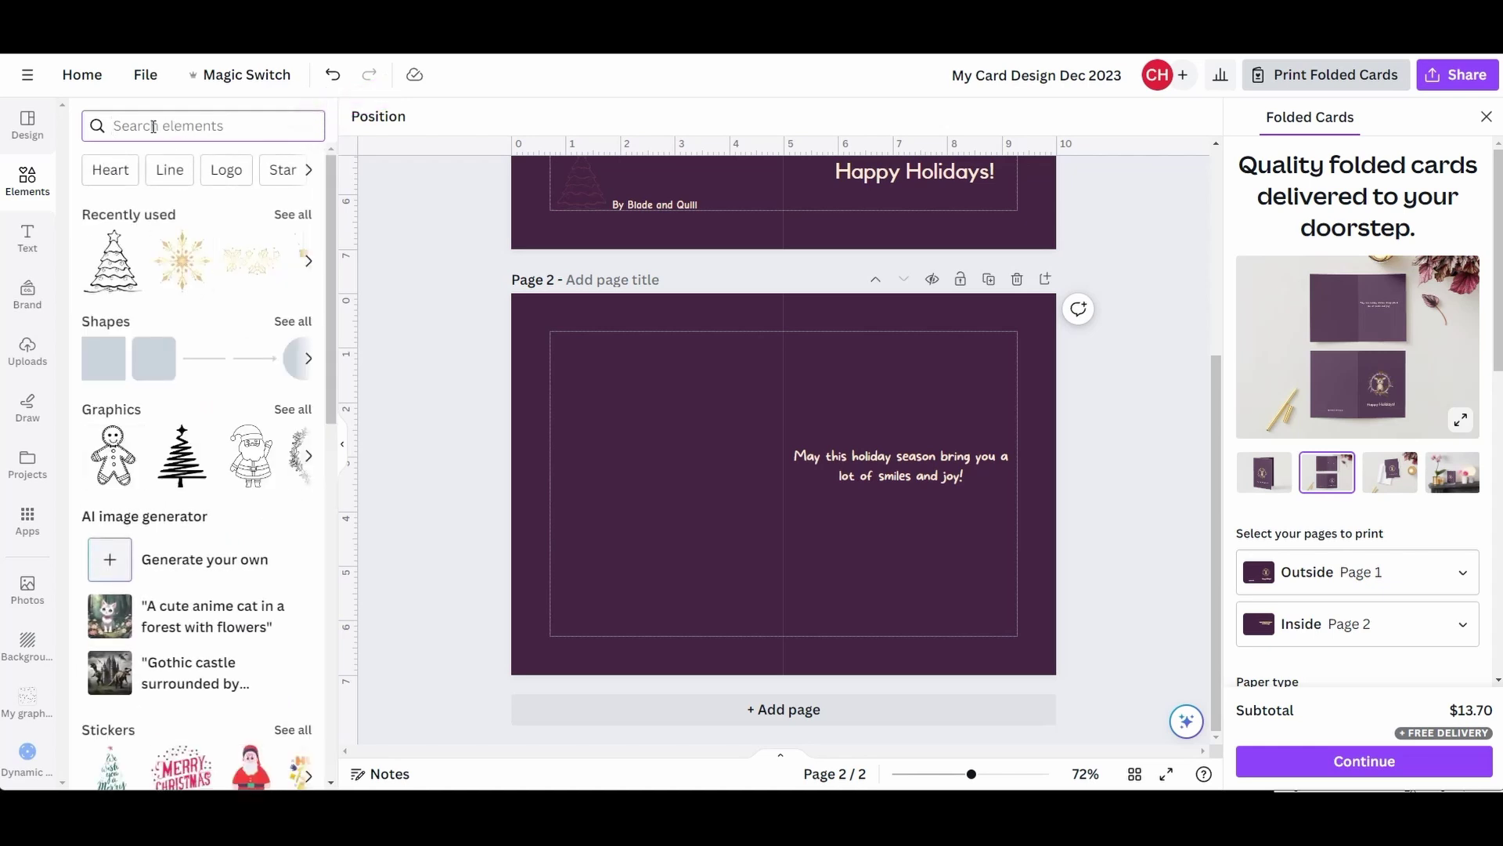
text(mis)
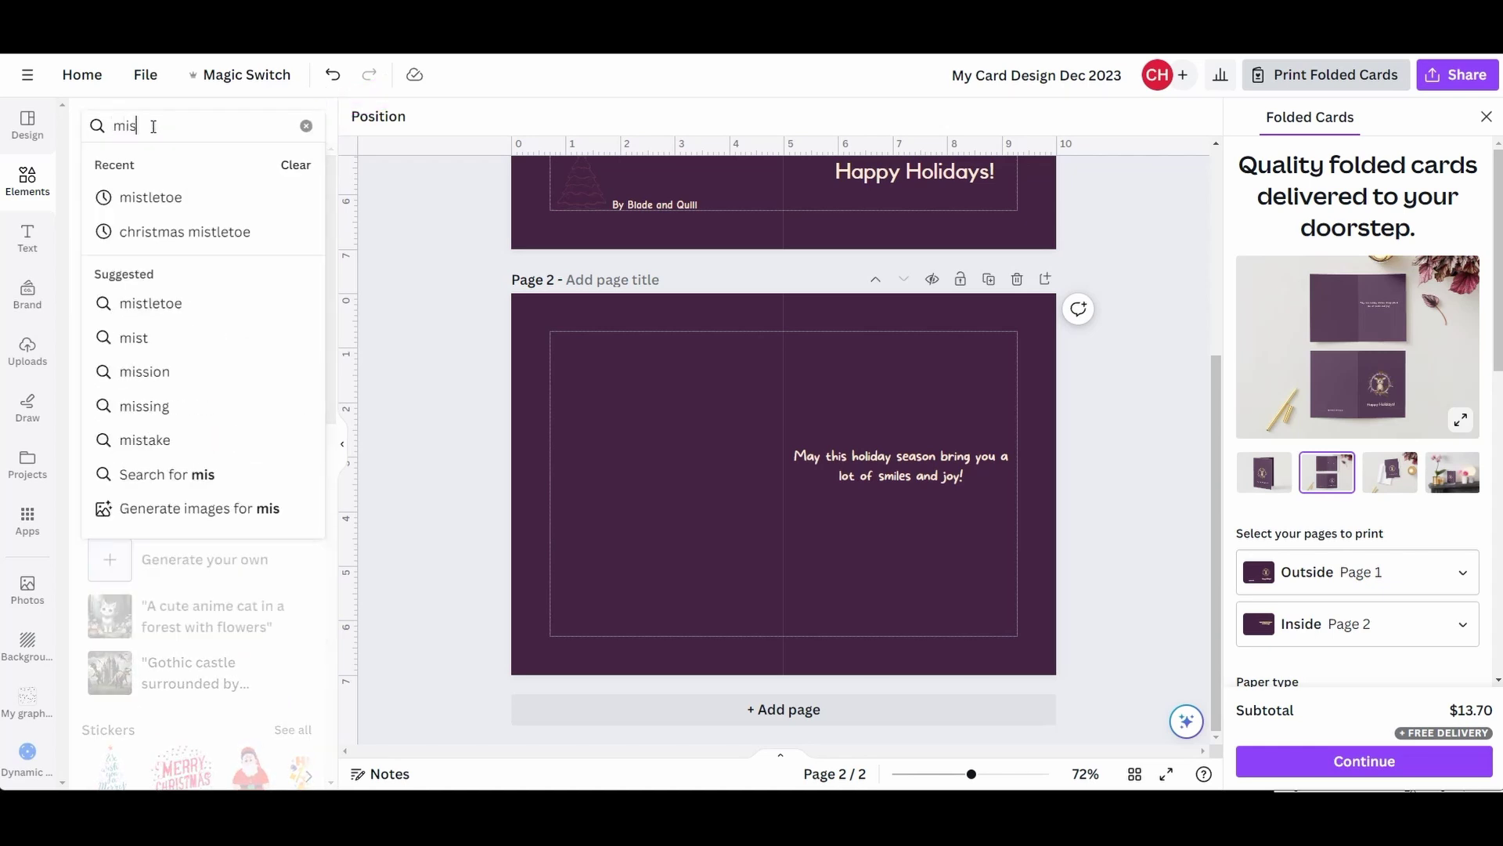
click(148, 198)
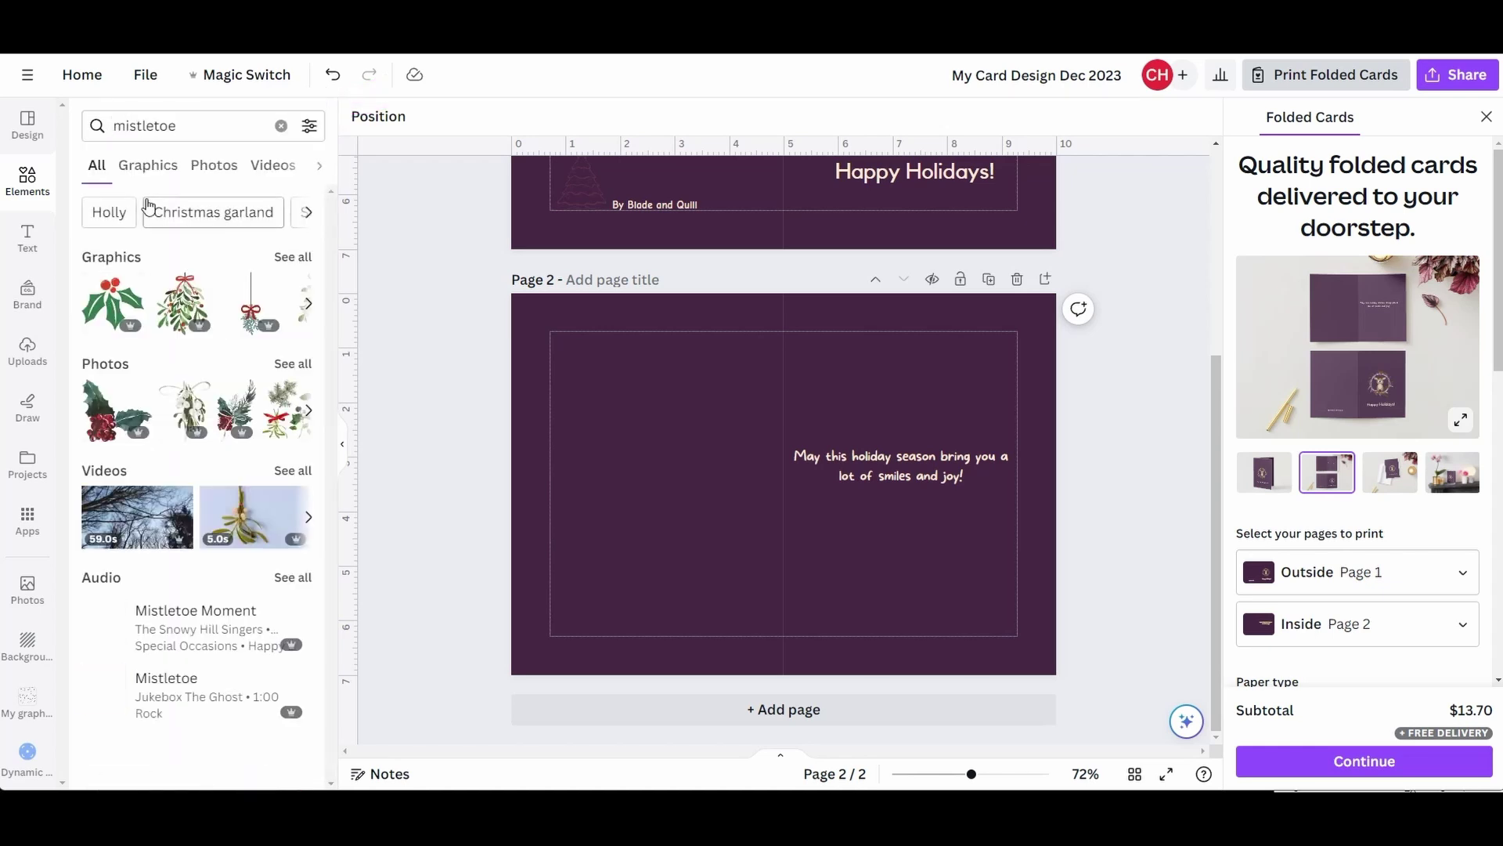
- Filter the mistletoe results to Free items and show all graphics
click(309, 126)
scroll(276, 434, down, 1)
click(105, 572)
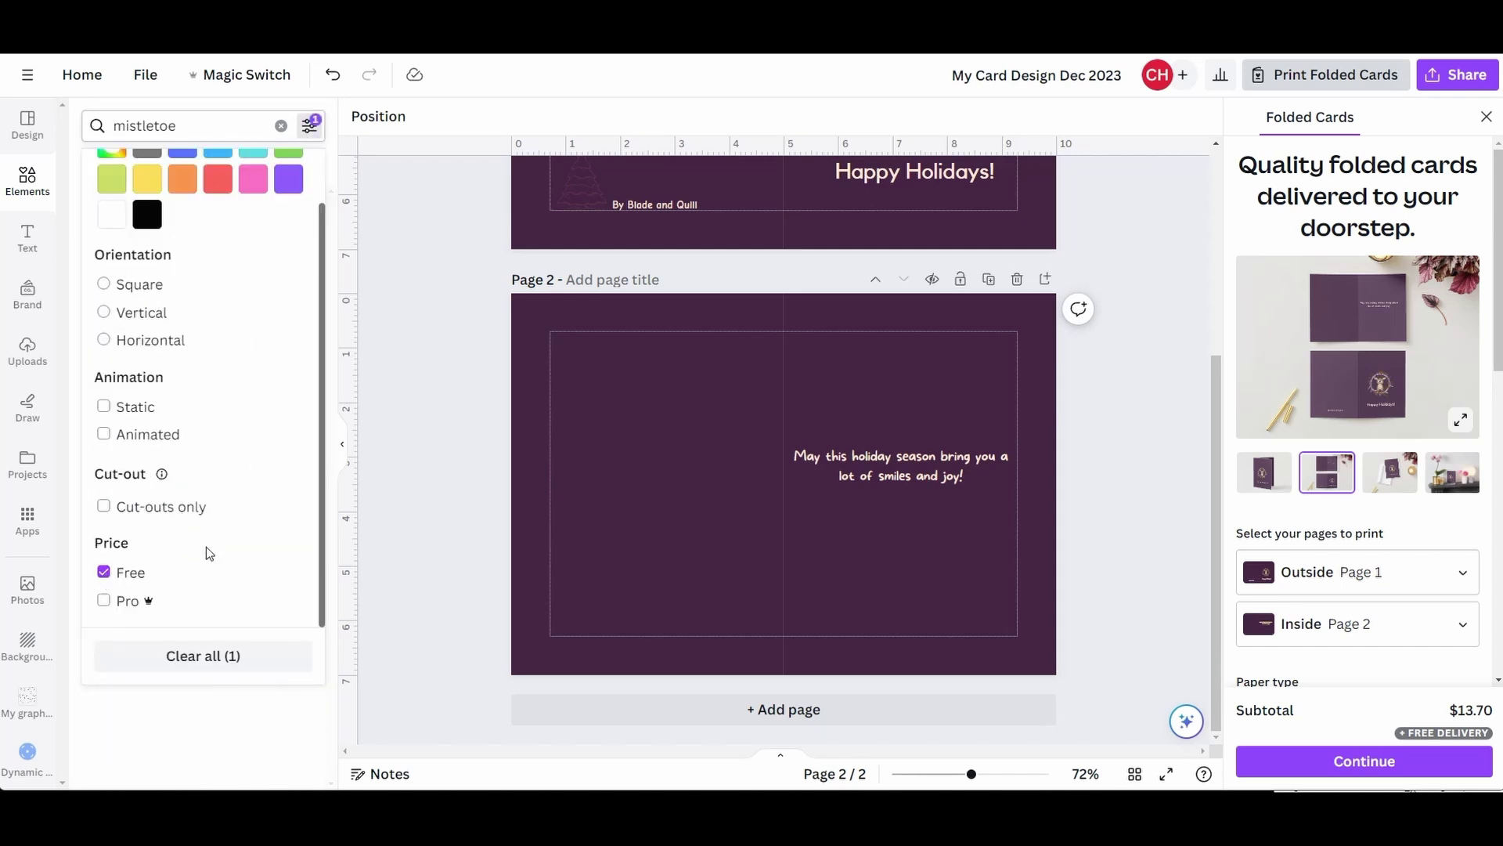
click(420, 284)
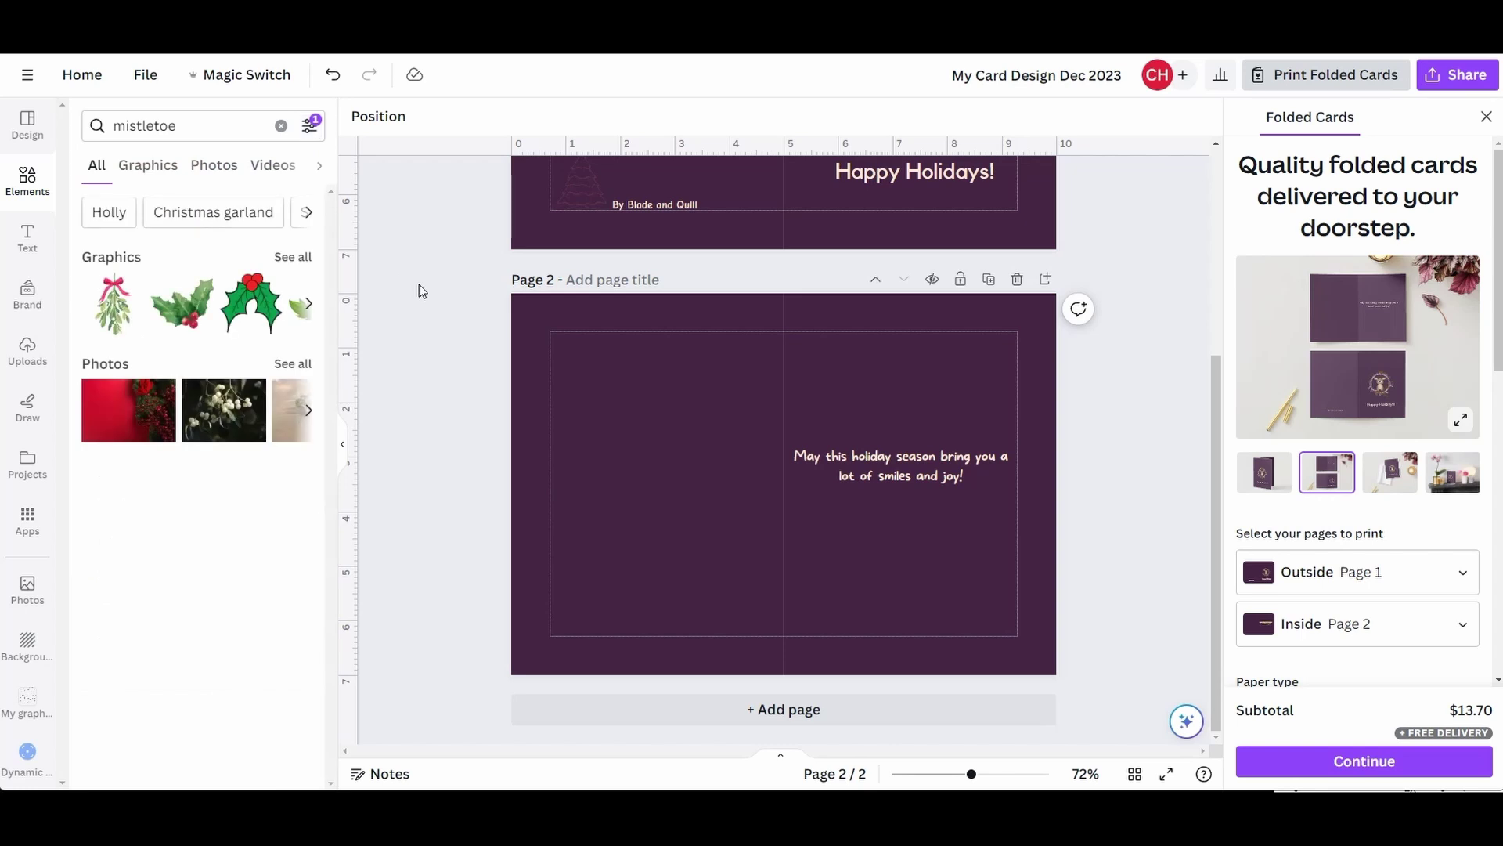
click(301, 259)
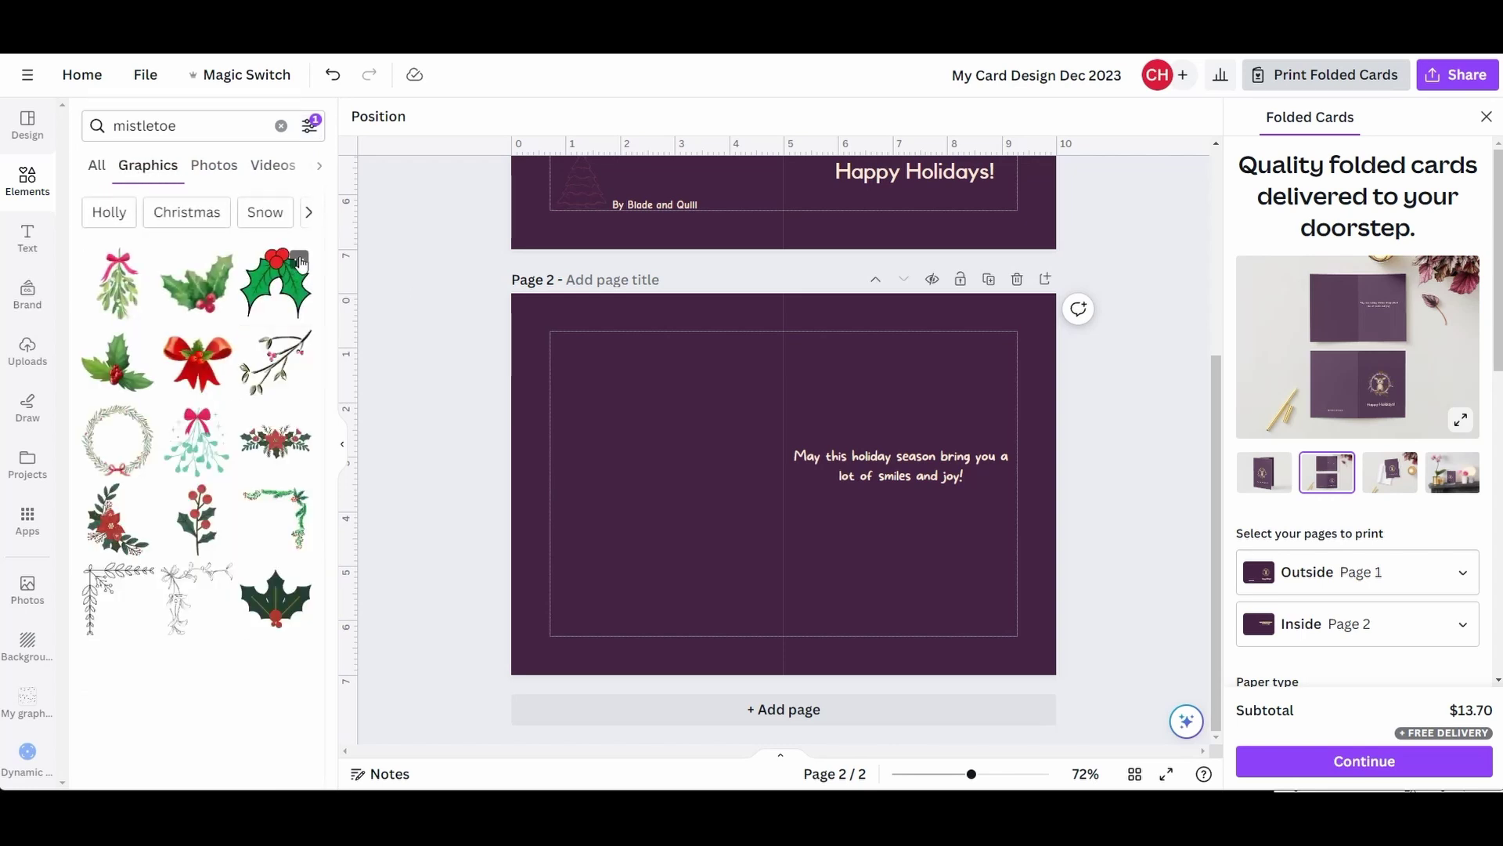
- Add the leafy corner graphic to the top-left margin corner and shrink it
click(98, 589)
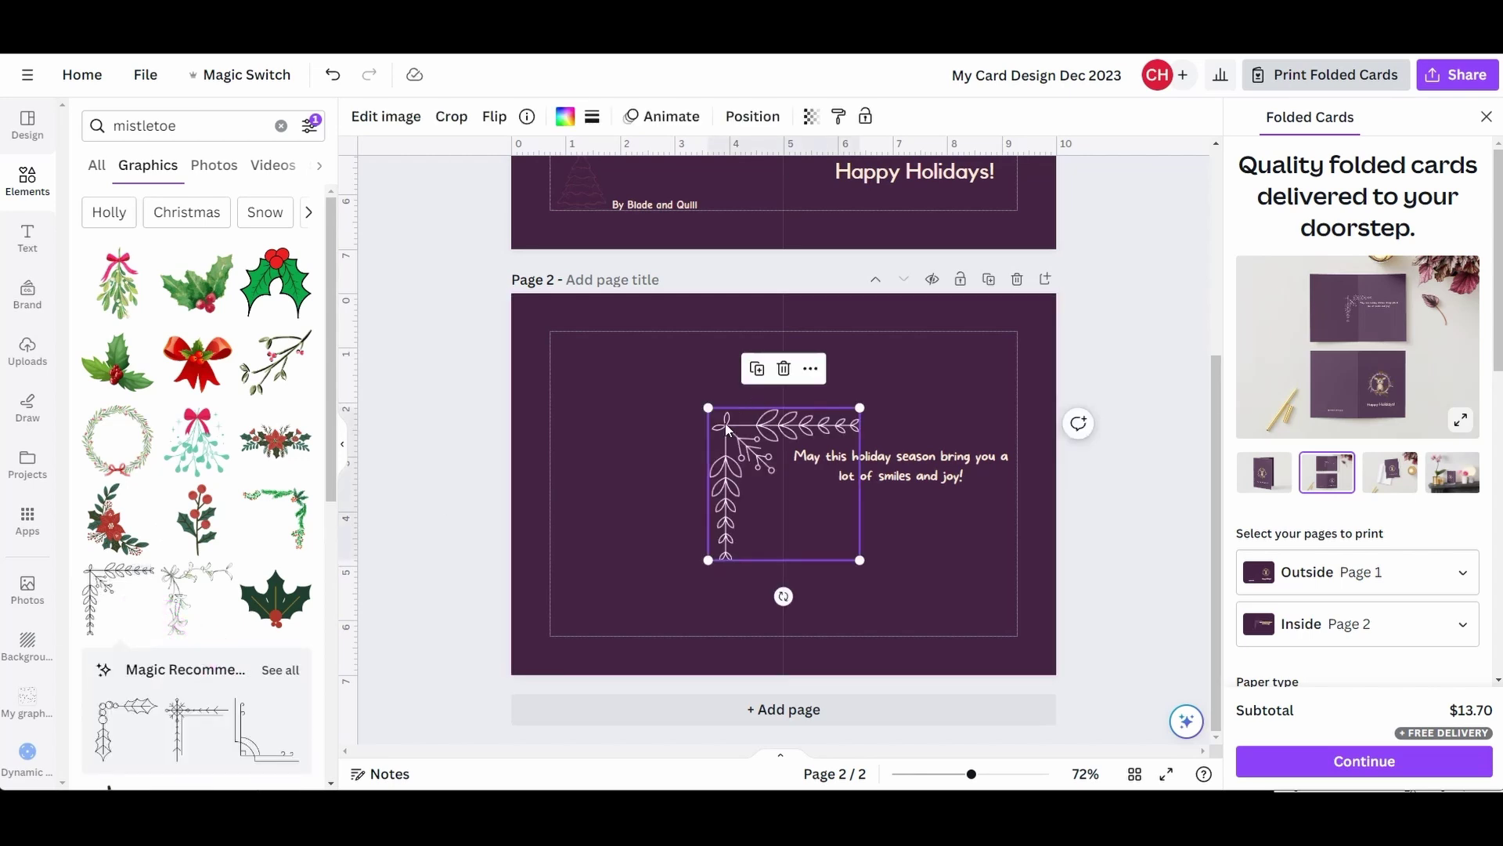
drag(725, 423, 566, 350)
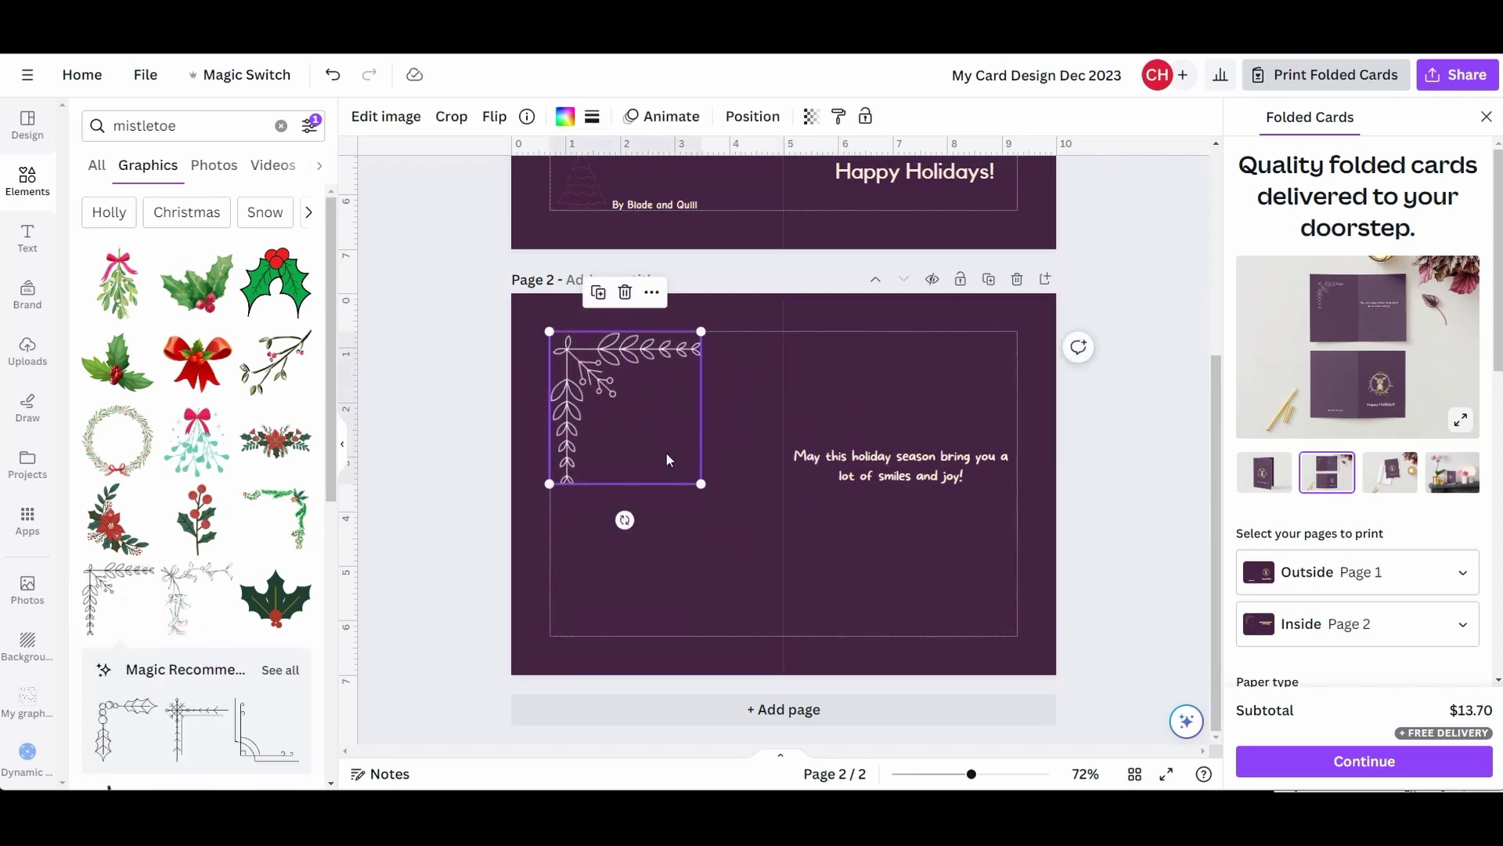
drag(696, 477, 607, 374)
- Duplicate the corner graphic into the top-right corner and flip it horizontally
key(ctrl+c)
key(ctrl+v)
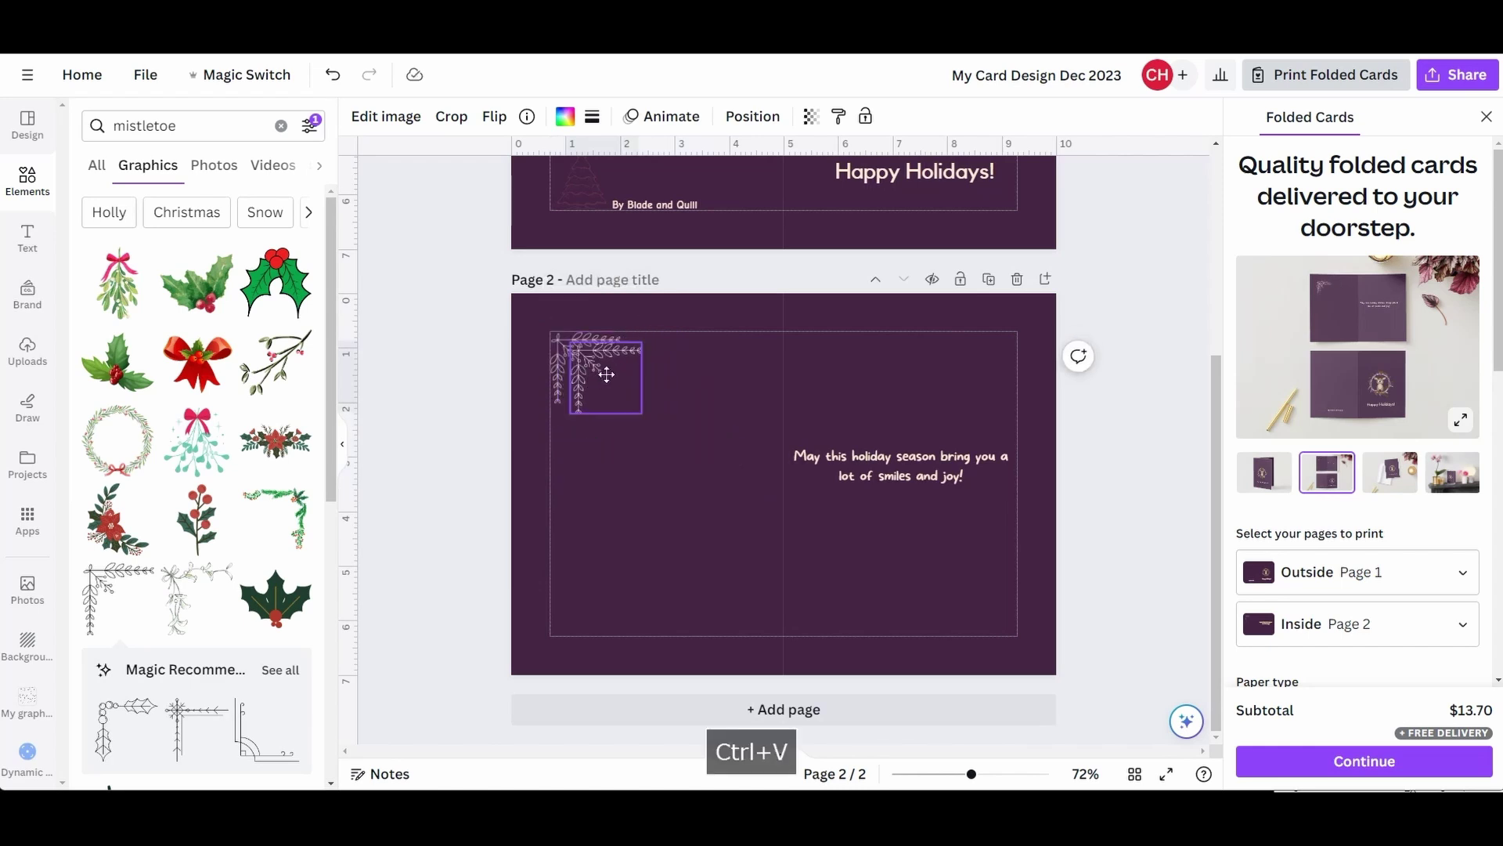
drag(606, 374, 969, 365)
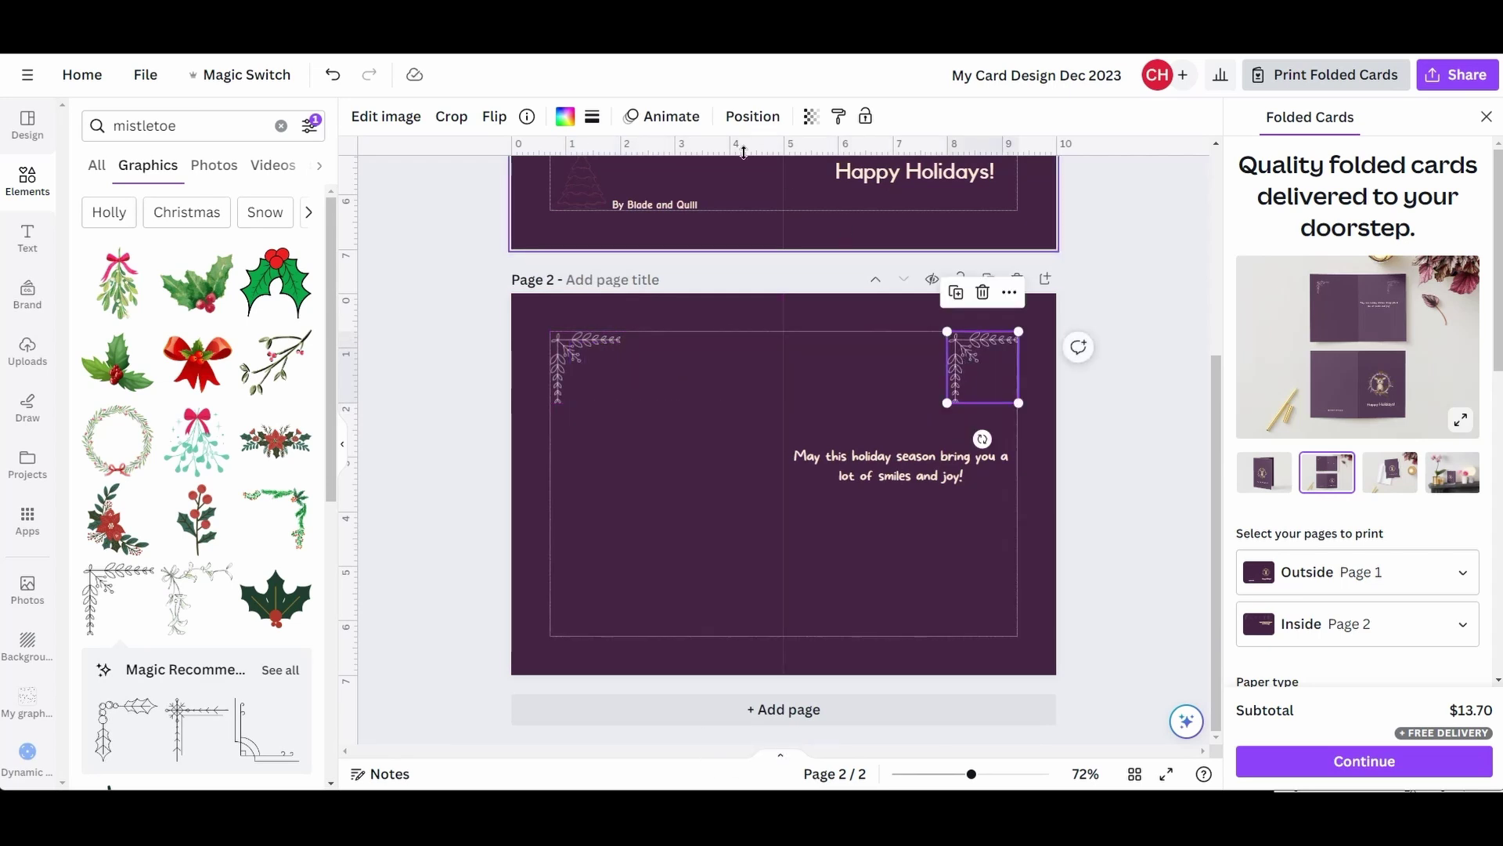
click(493, 119)
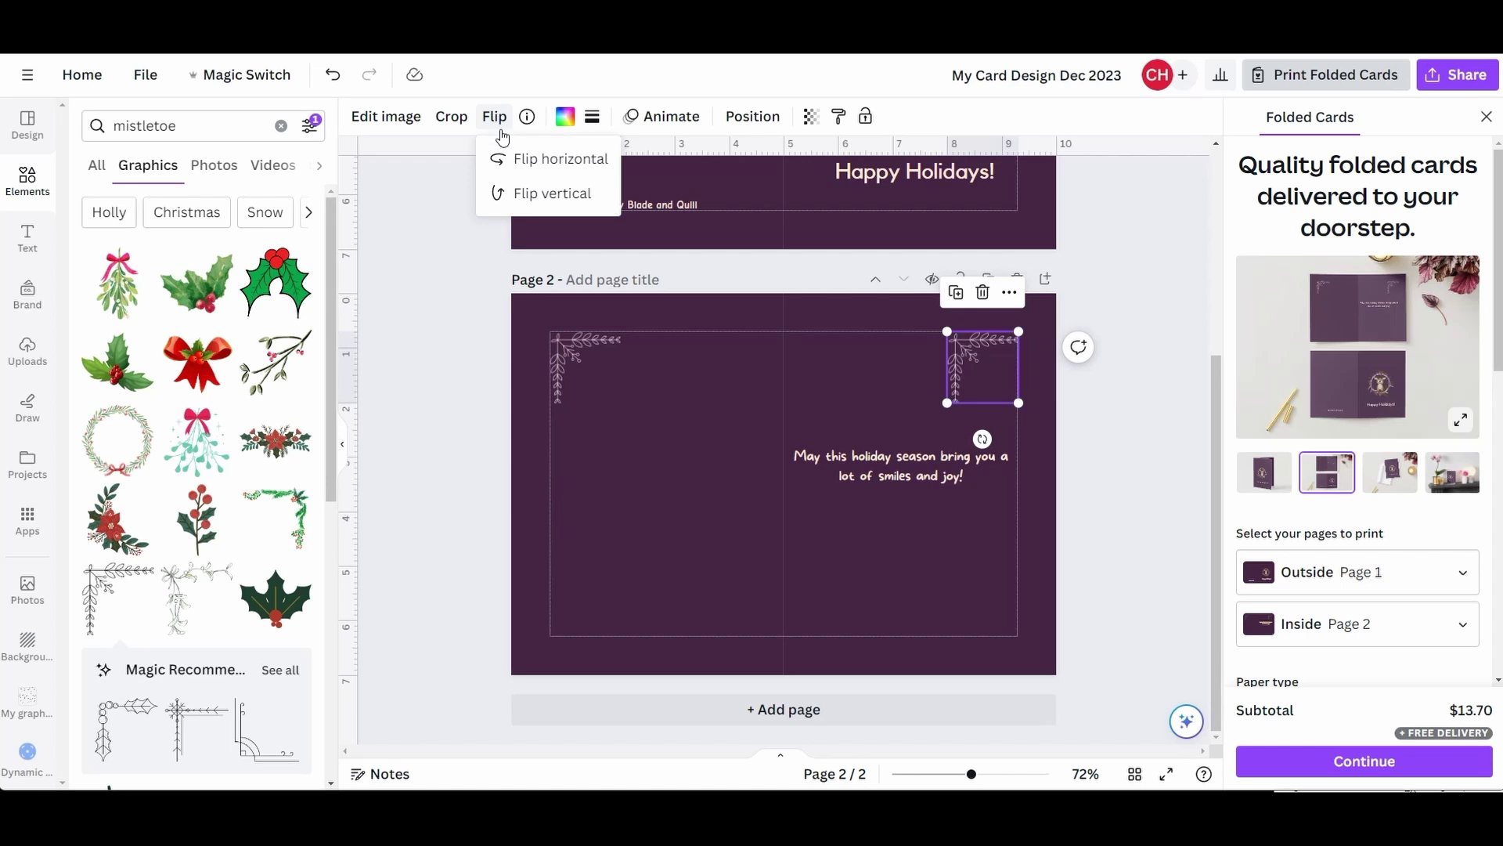
click(558, 159)
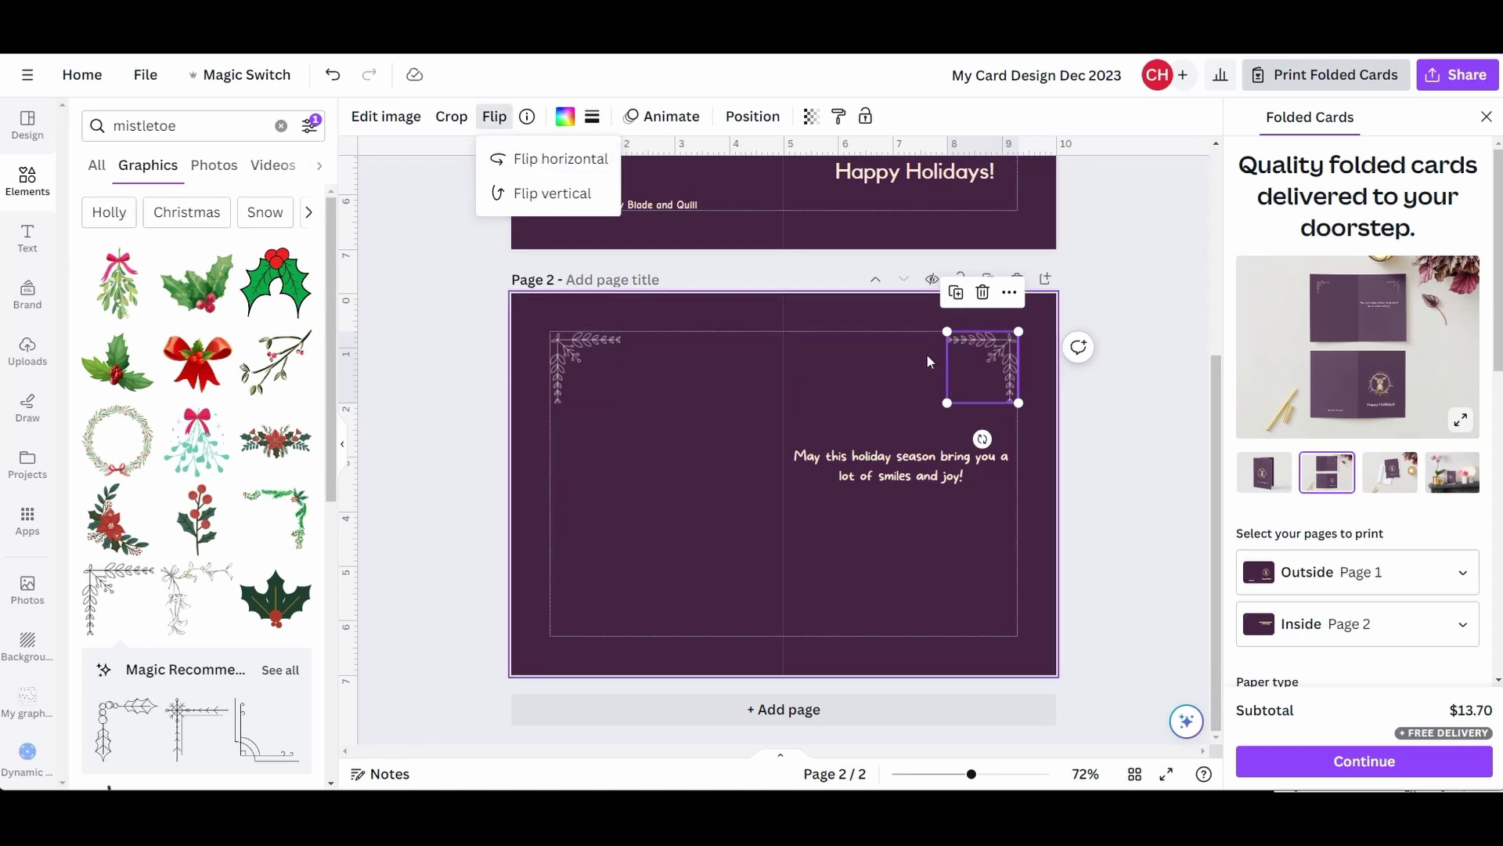
- Group the two top corner-leaf frames, duplicate the group and move the copy to the page bottom
click(581, 363)
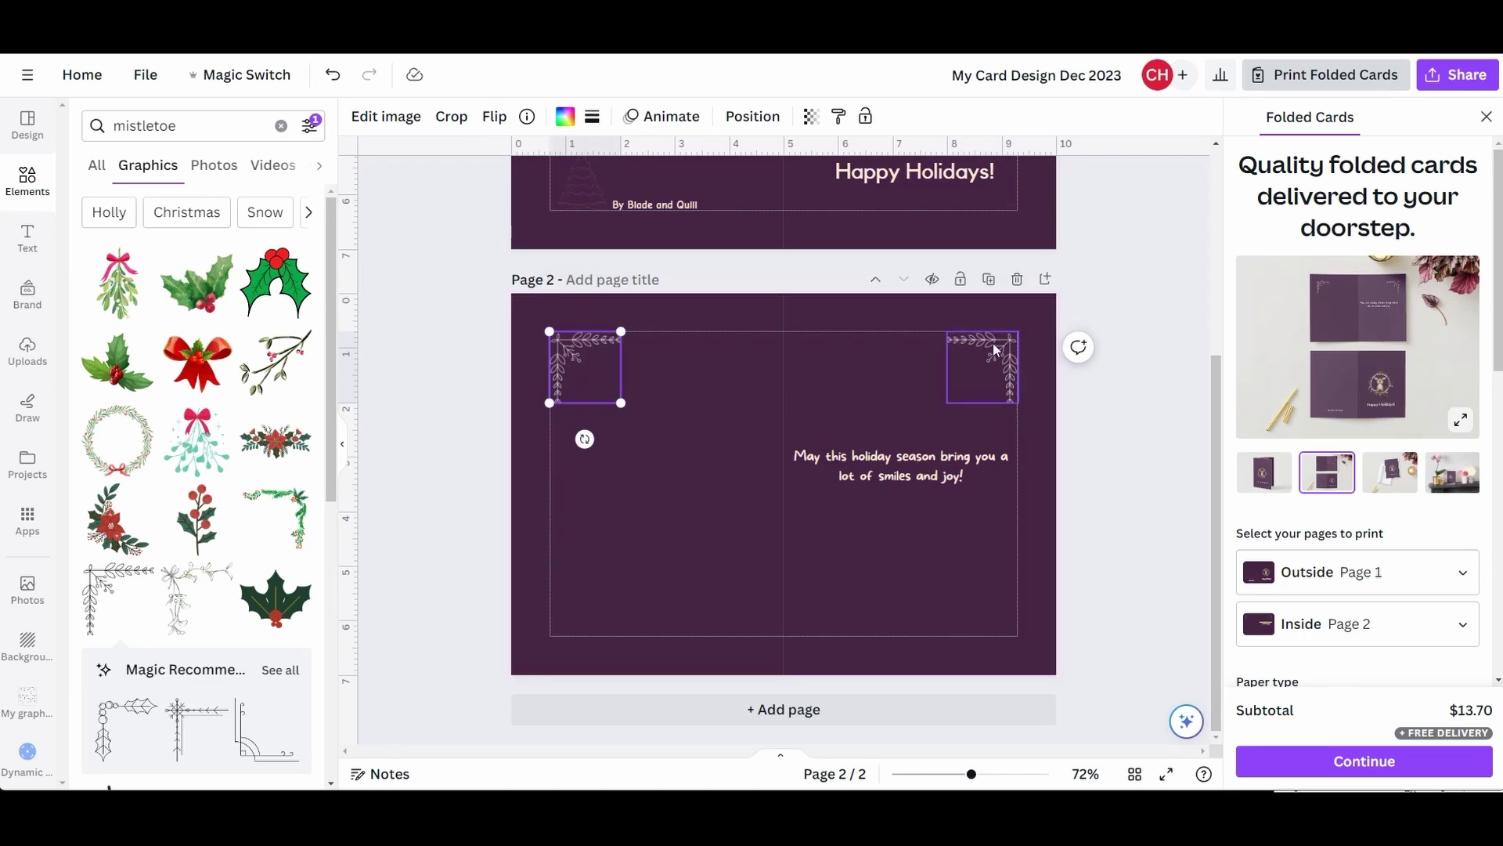
shift+click(974, 352)
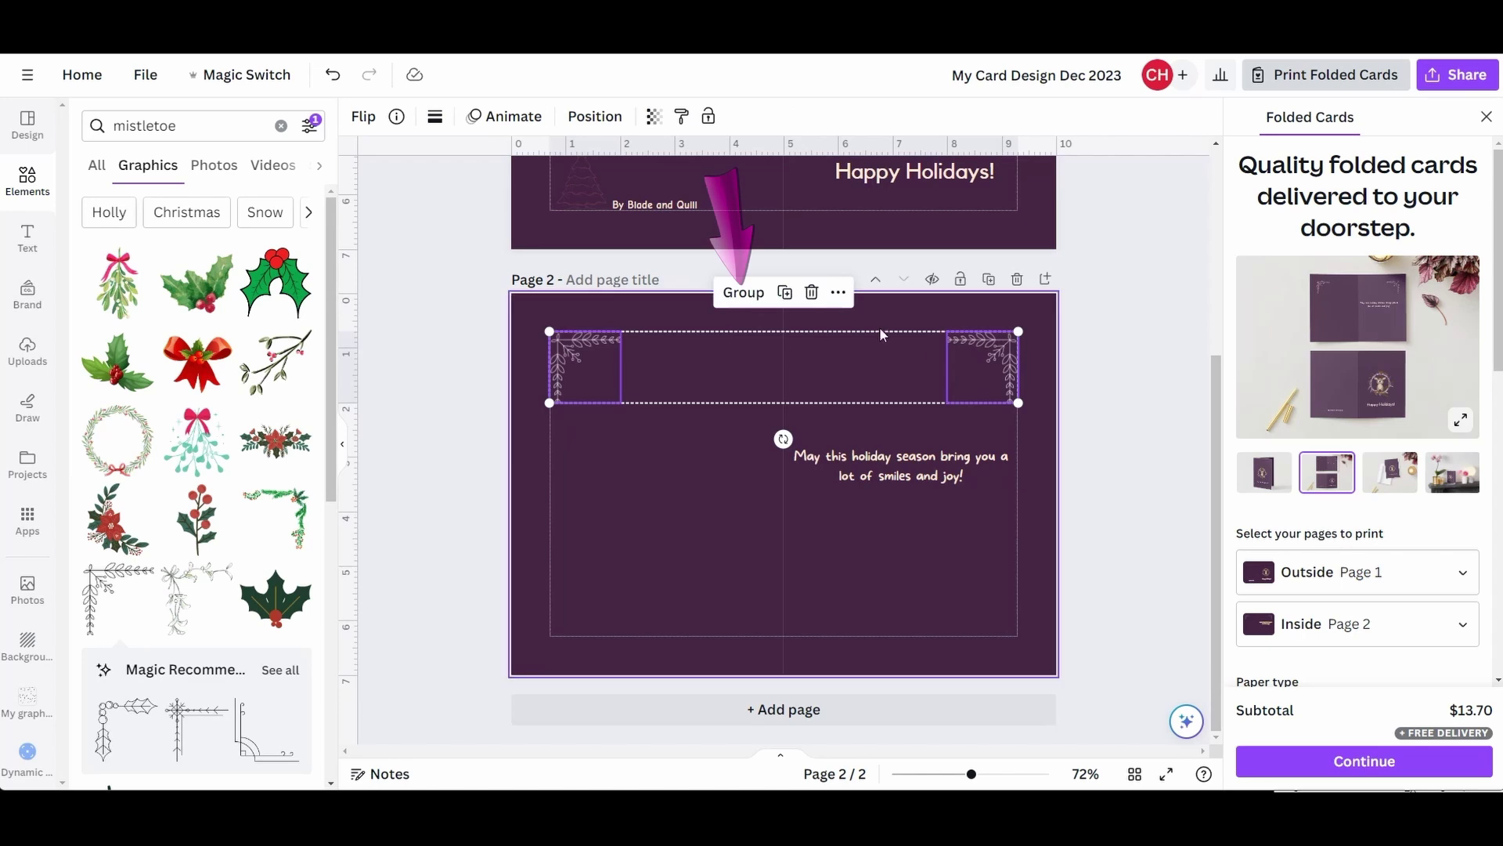
click(745, 293)
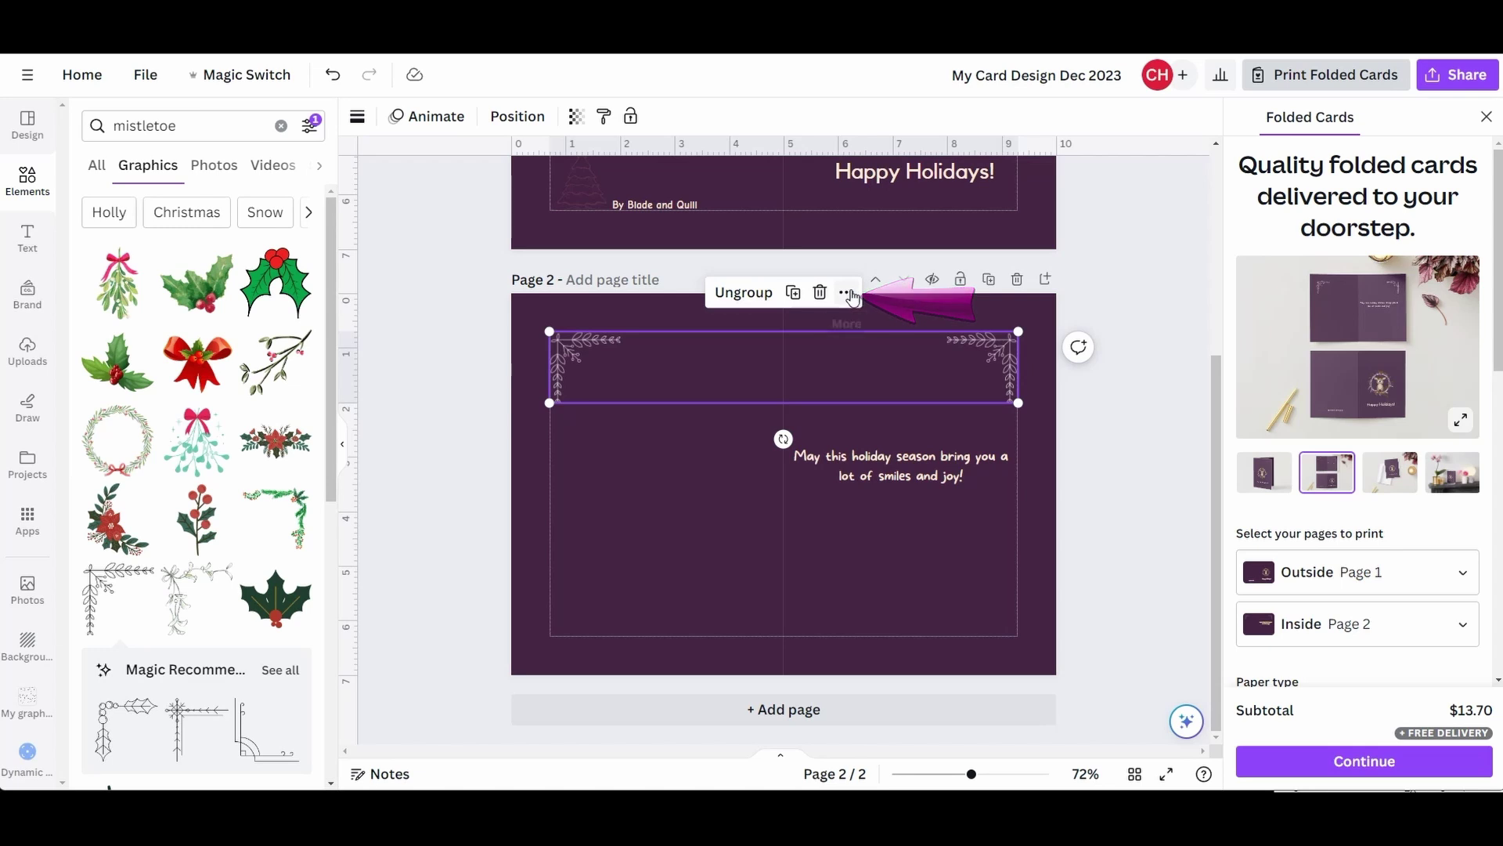
click(847, 293)
click(904, 273)
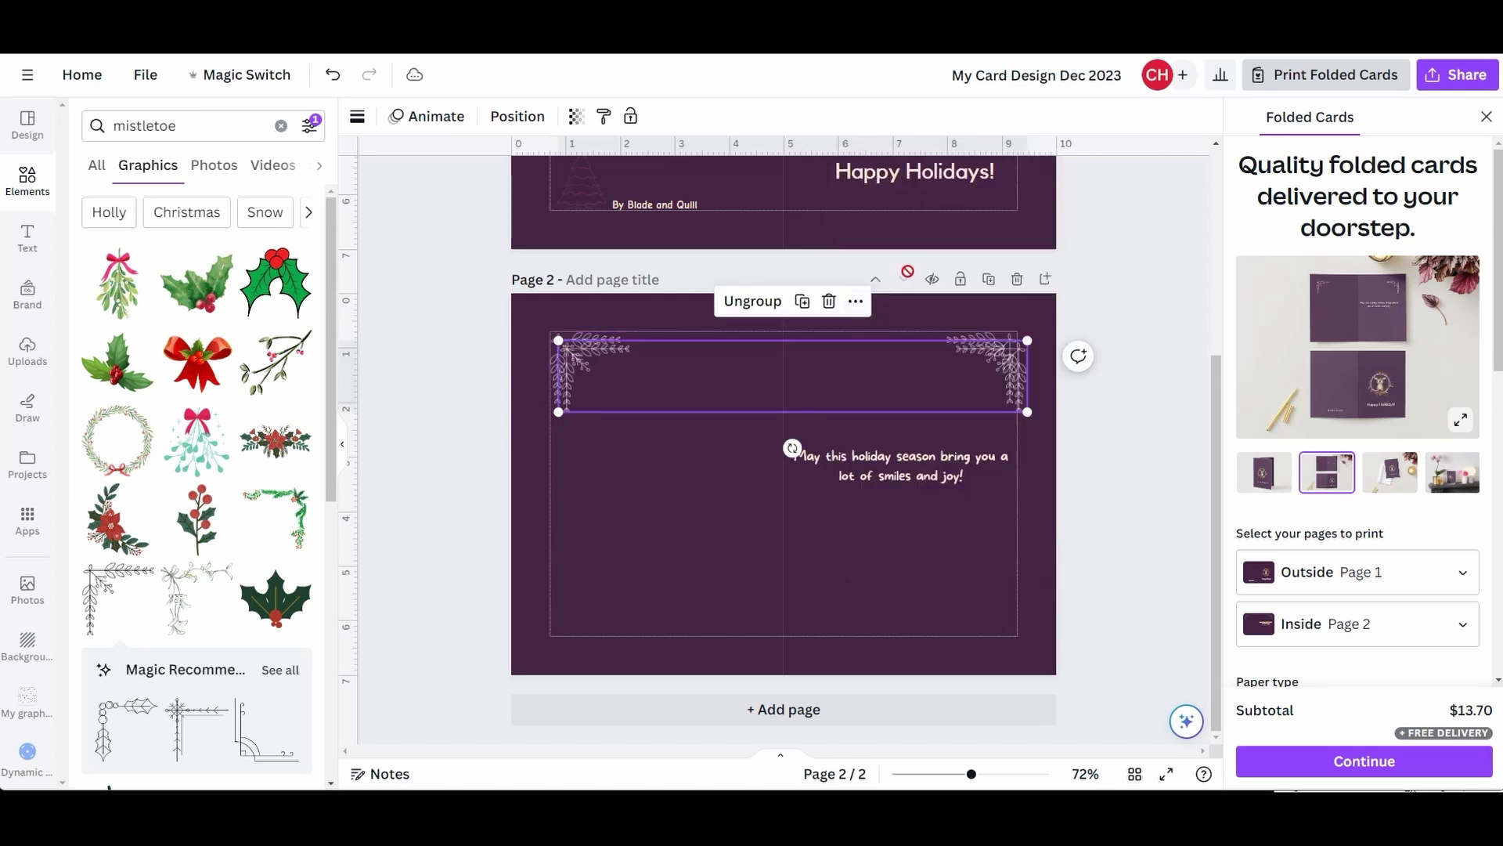
drag(736, 376, 728, 597)
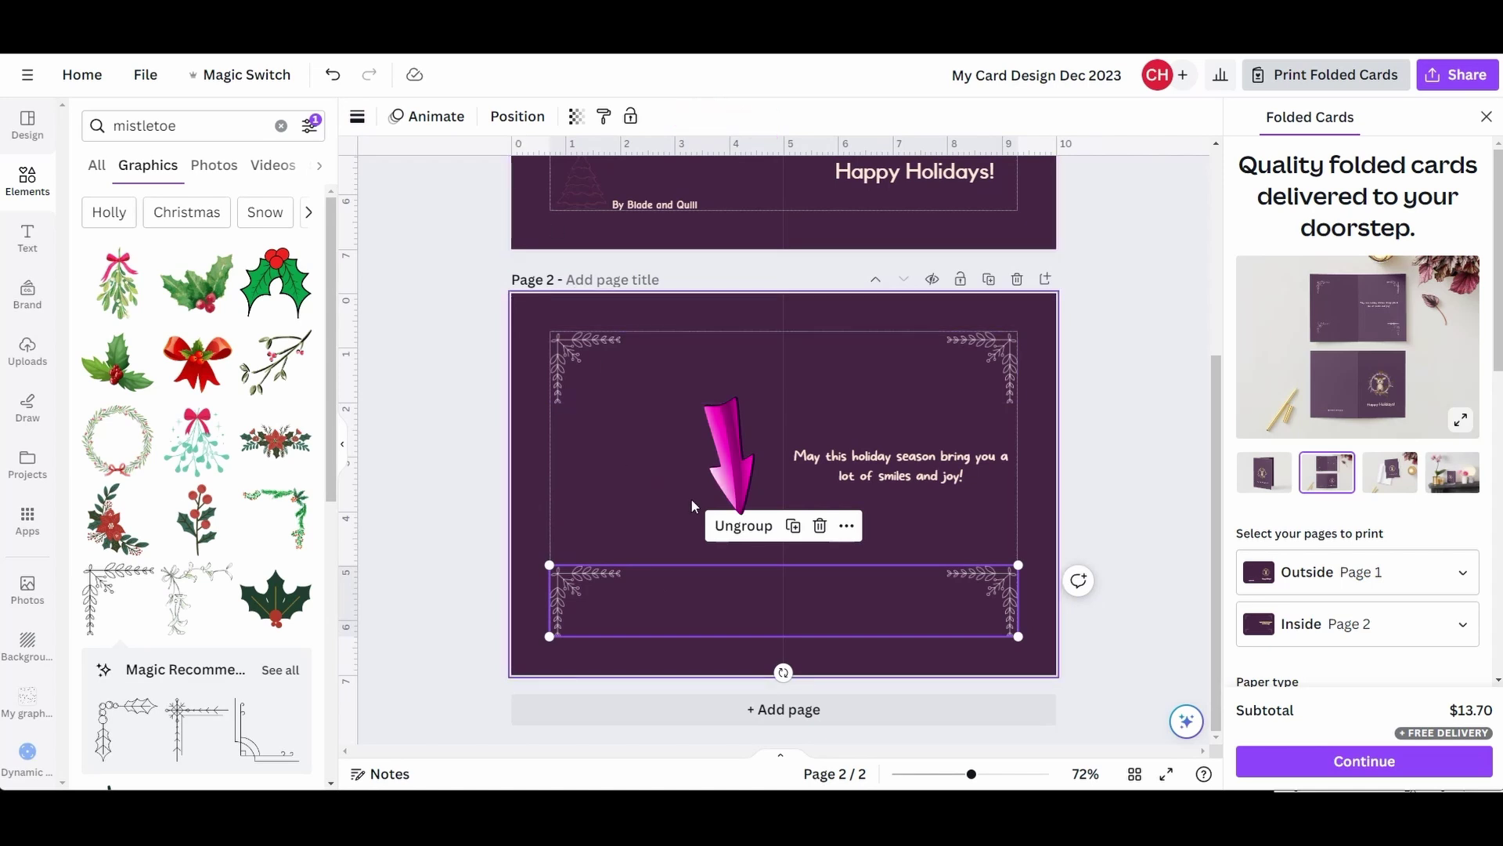
- Ungroup the bottom copy and flip the bottom-left and bottom-right corner frames vertically
click(743, 526)
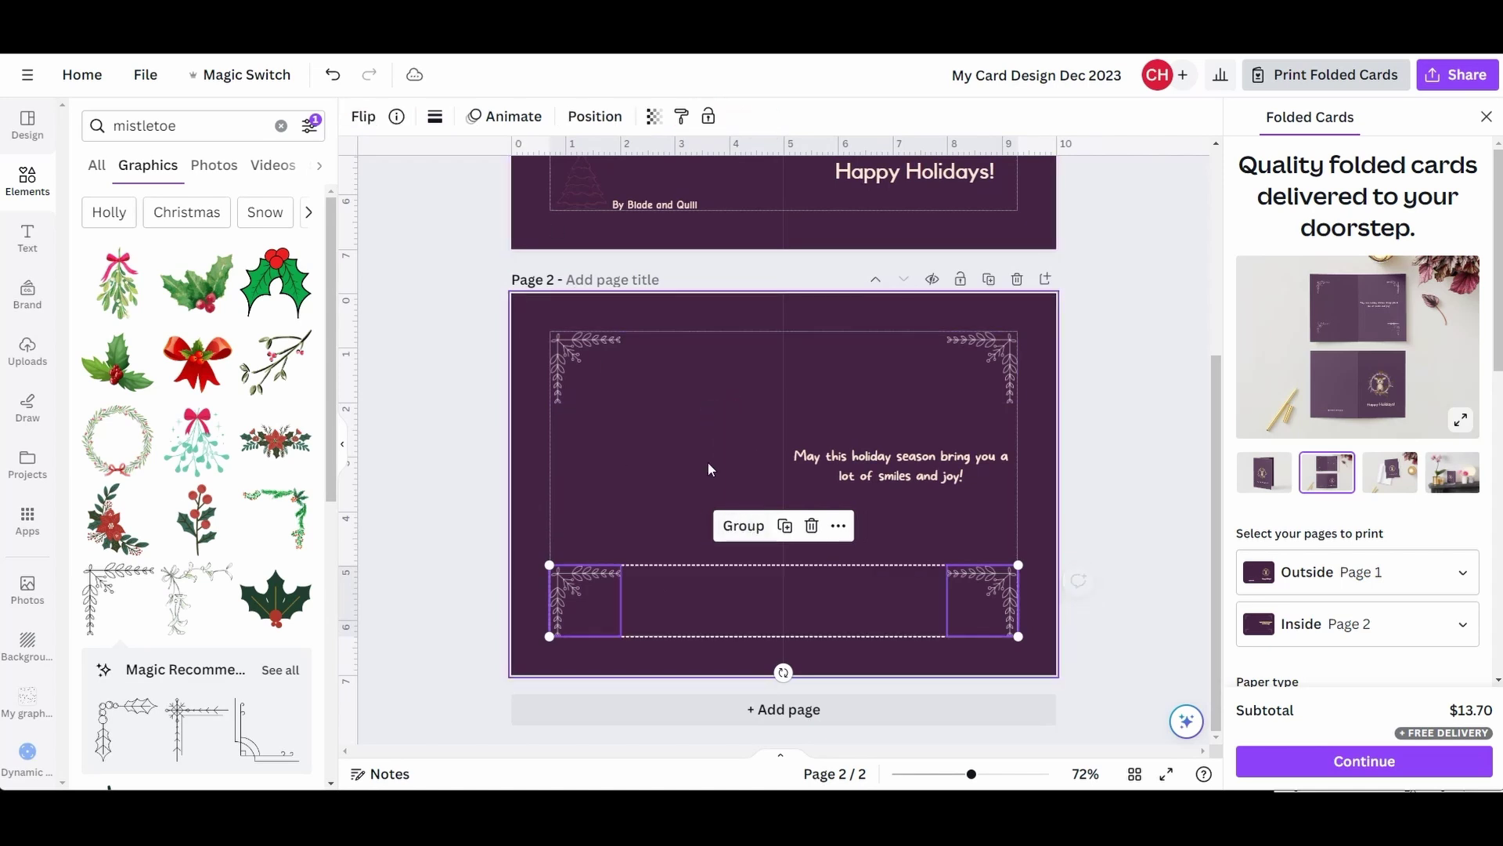
click(651, 481)
click(591, 595)
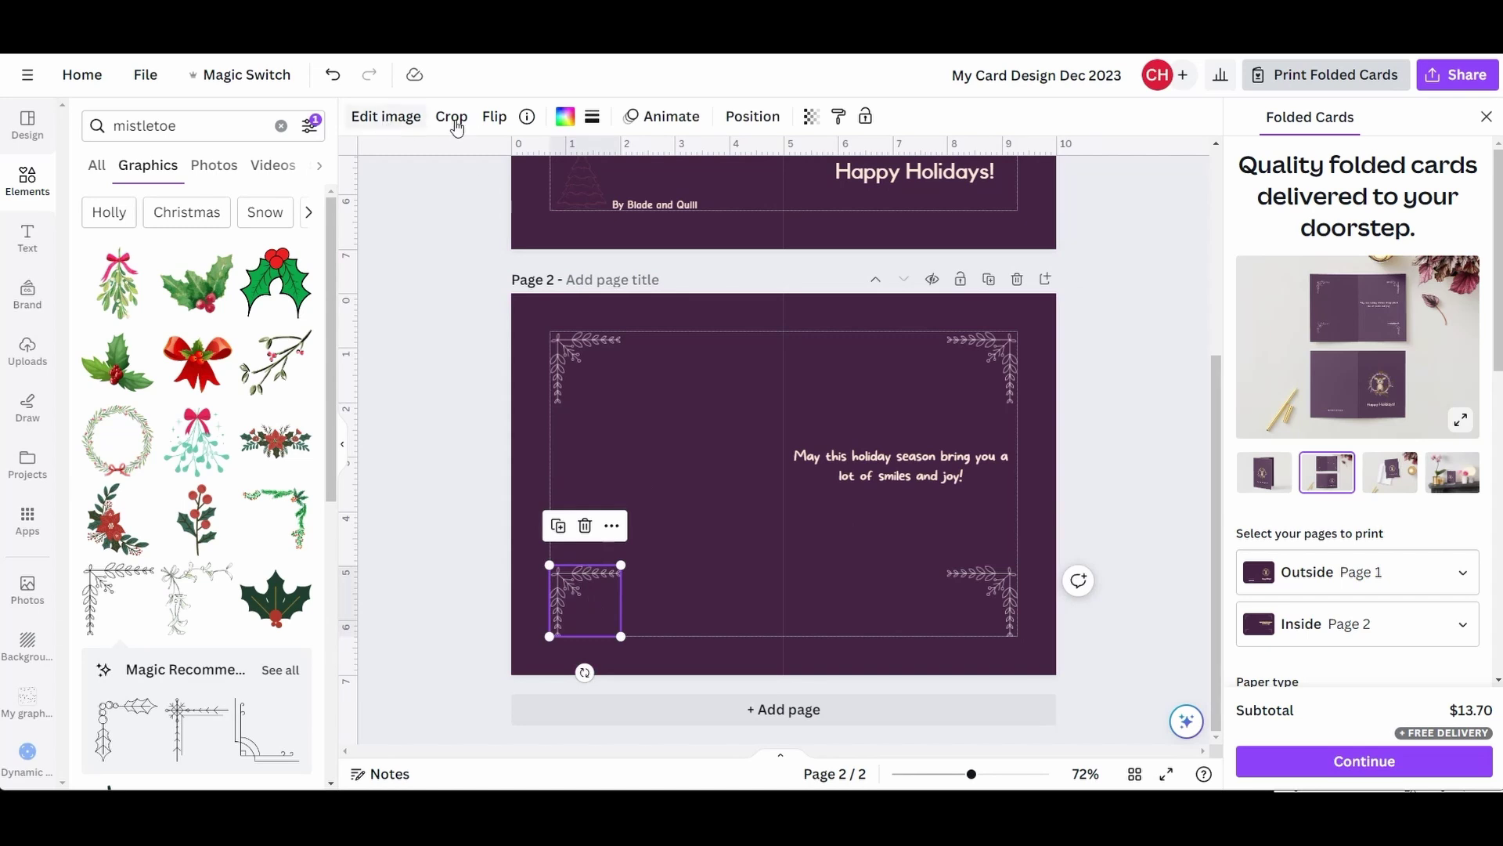
click(495, 117)
click(540, 194)
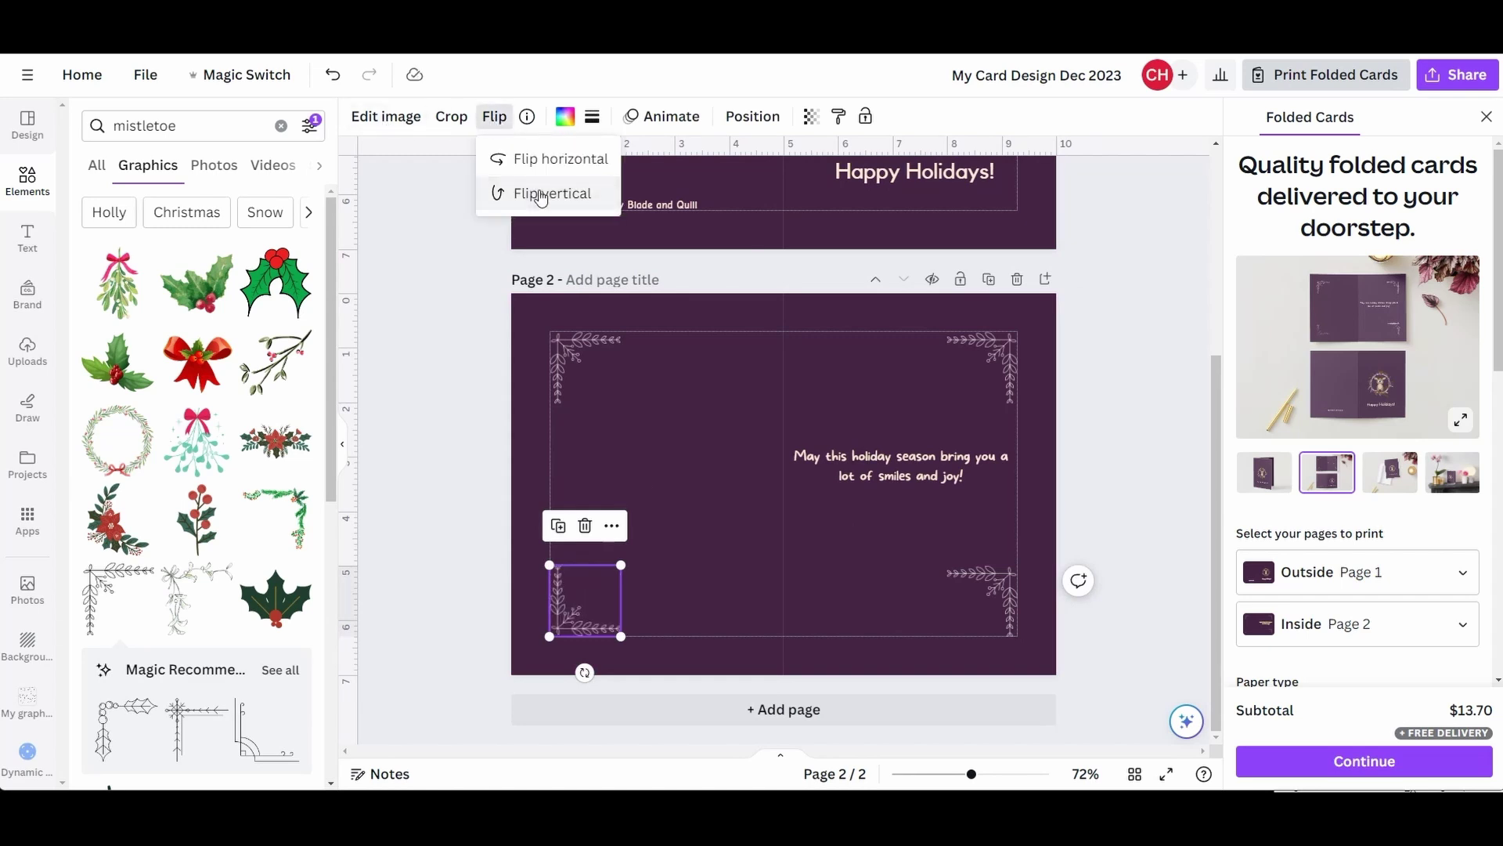
click(989, 589)
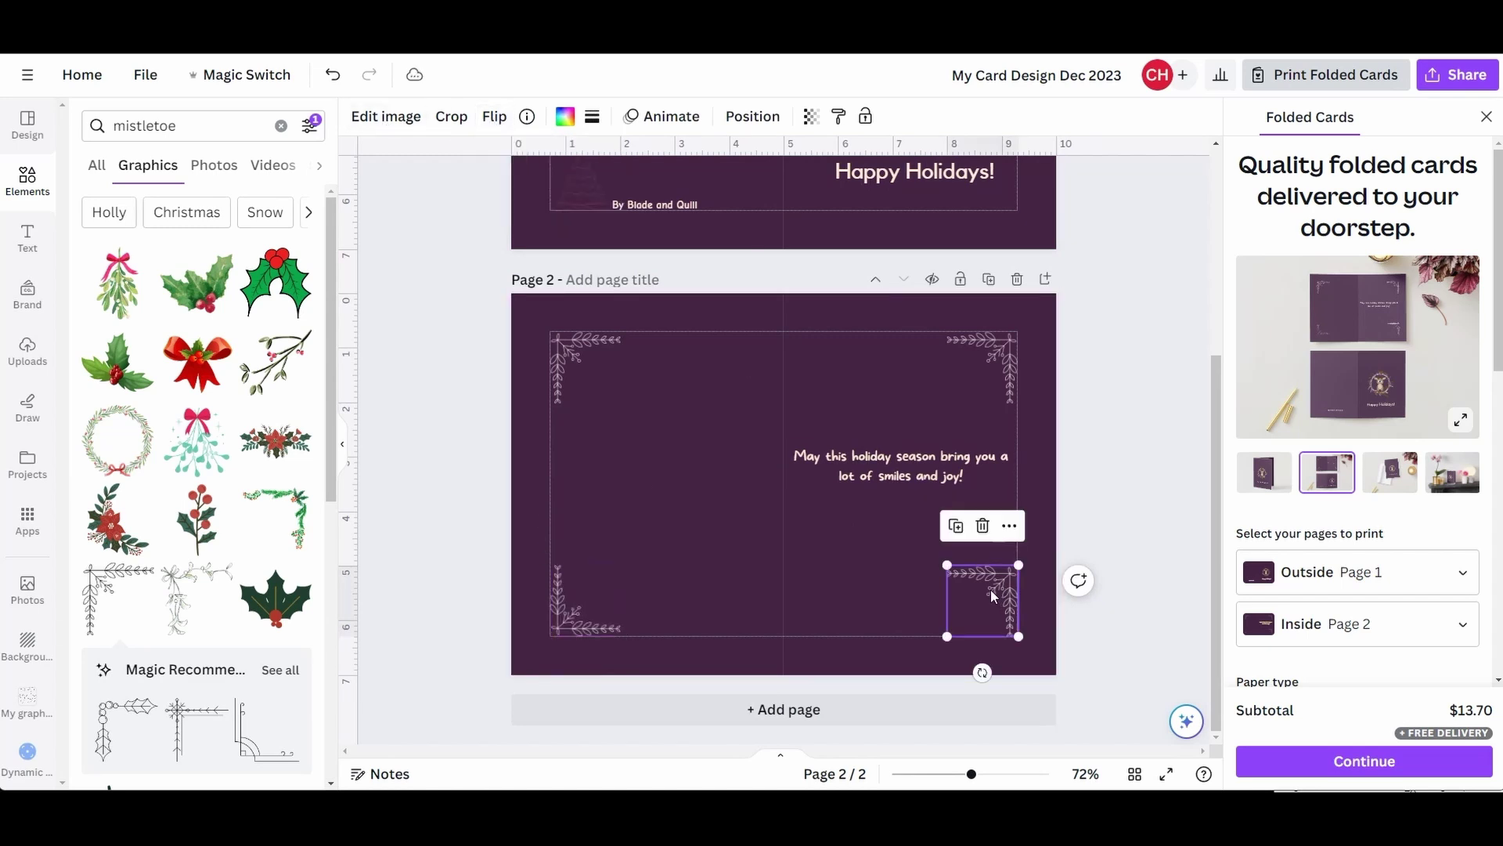
click(502, 118)
click(523, 194)
- Narrow the inside holiday message to wrap on three lines and centre it vertically on the page
click(1359, 321)
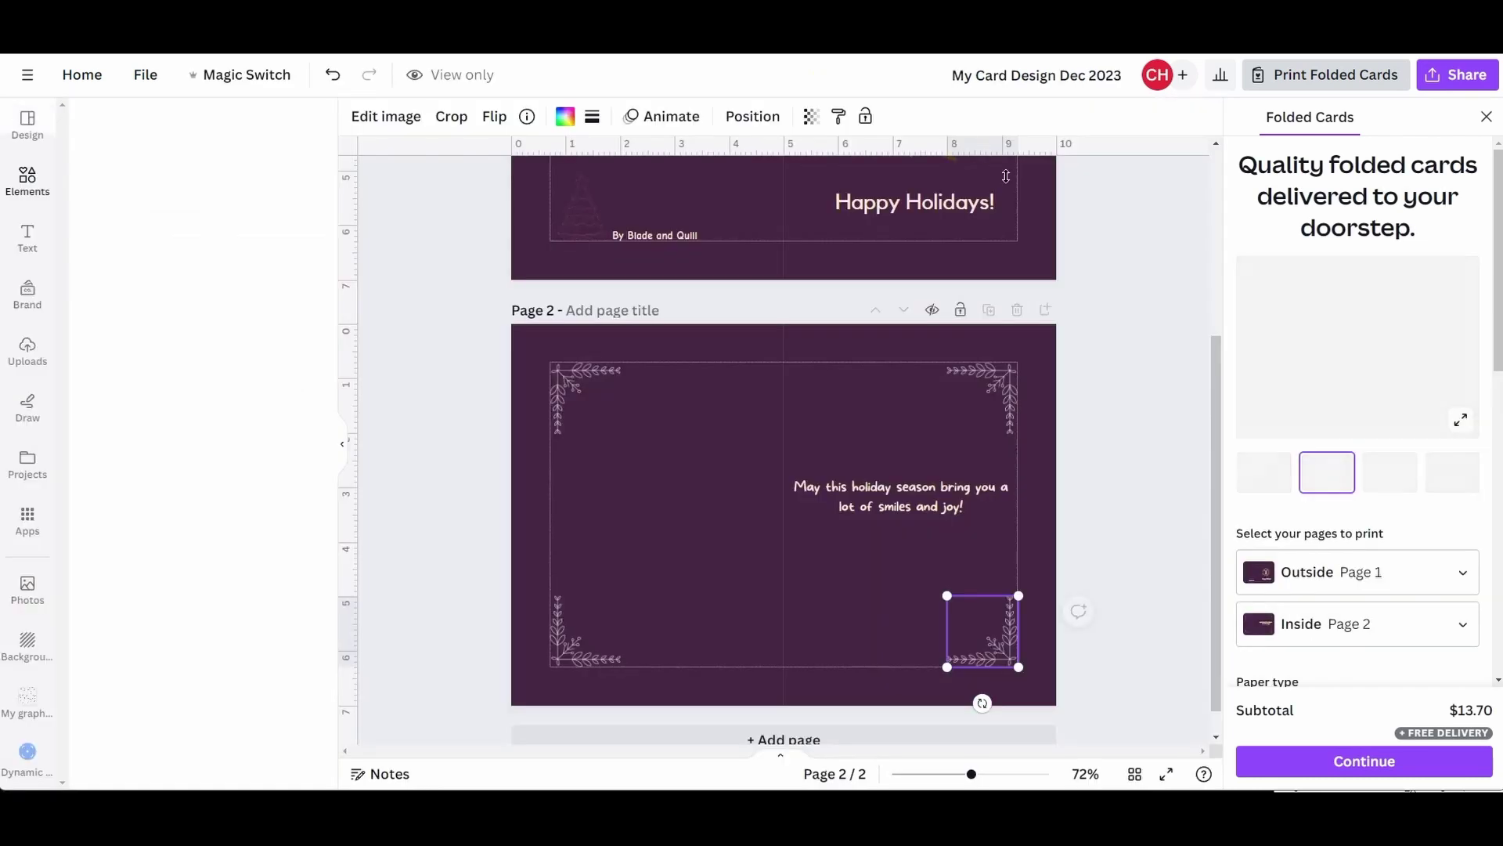
click(872, 493)
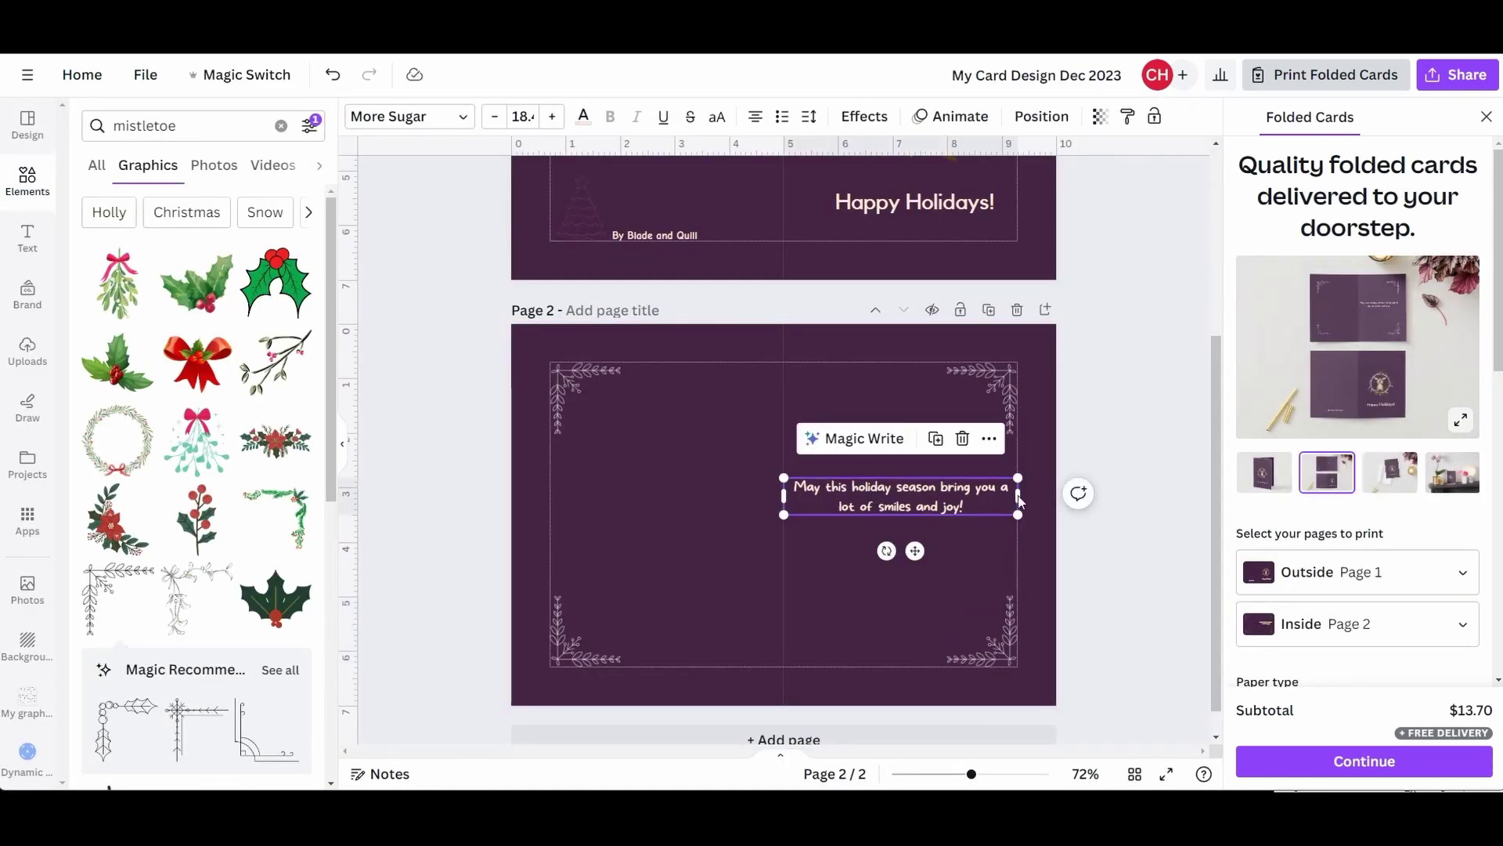
drag(1018, 501, 912, 505)
click(1029, 119)
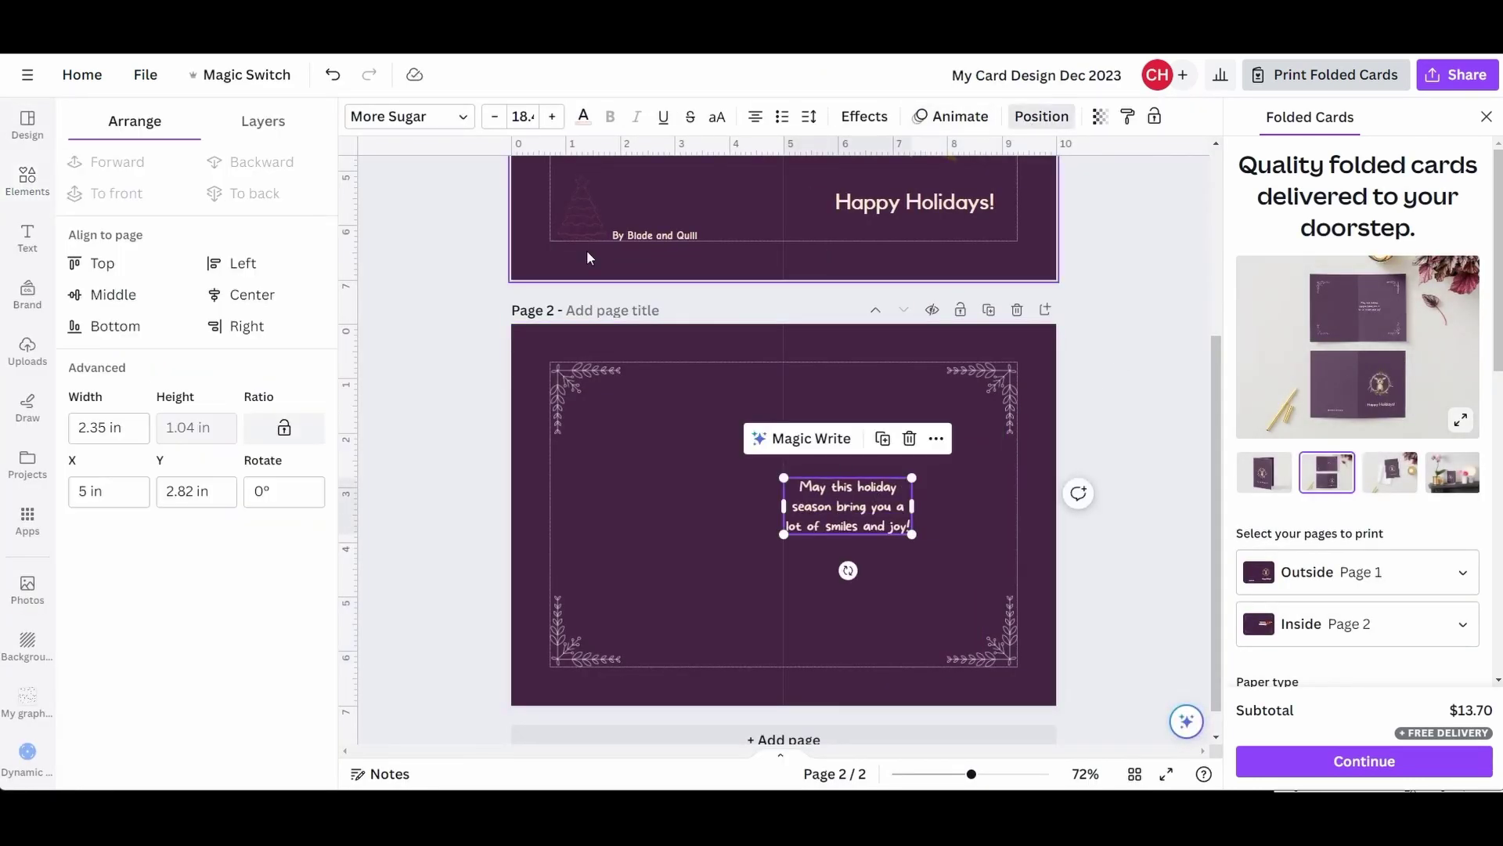
click(107, 294)
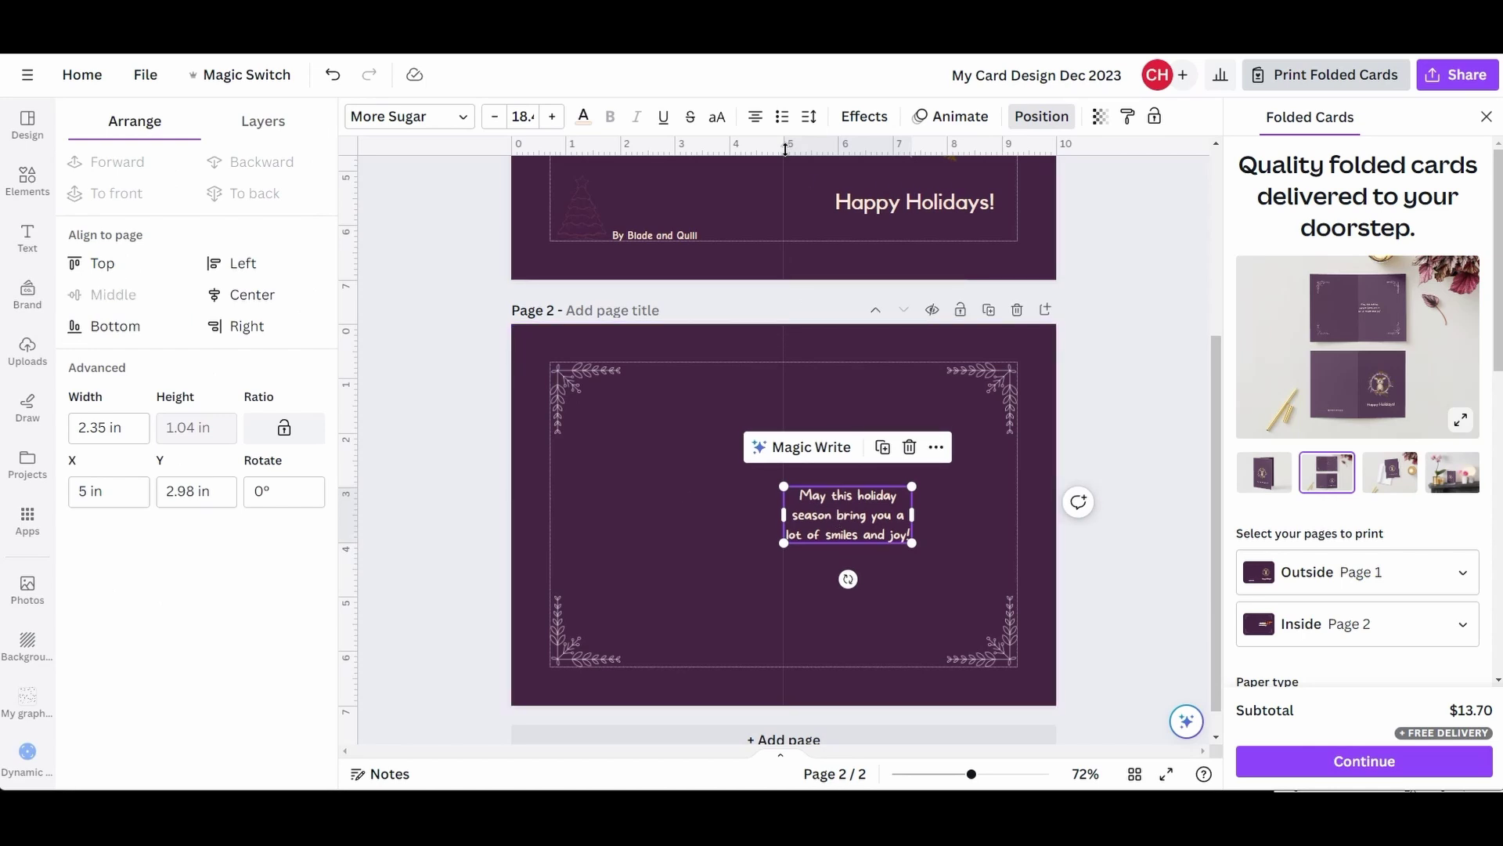
- Add a vertical guide and shift the message right to about 6.29 in
drag(350, 343, 922, 353)
drag(826, 515, 896, 513)
click(1366, 315)
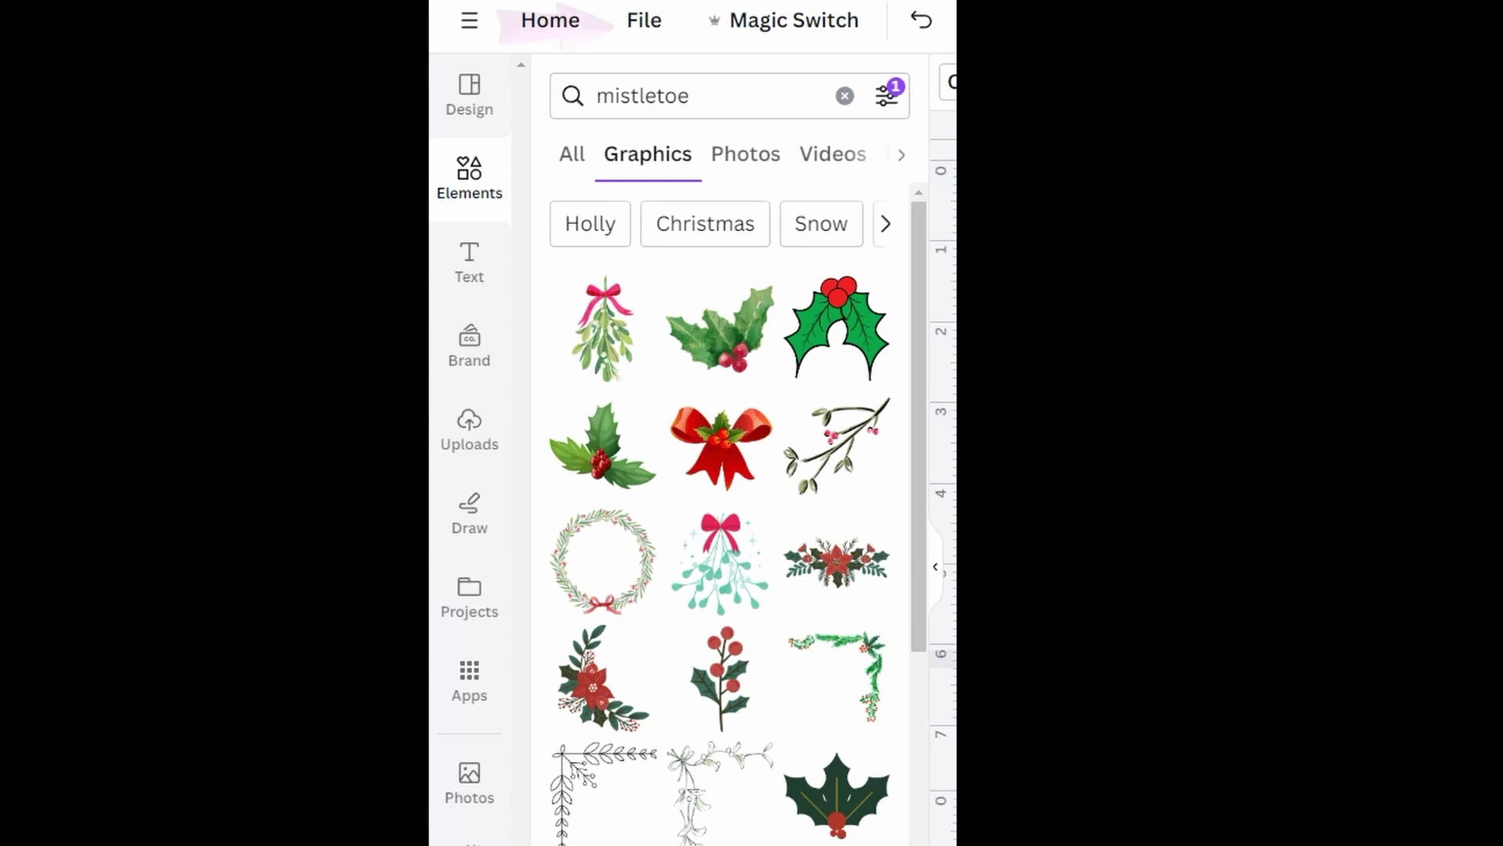
click(643, 23)
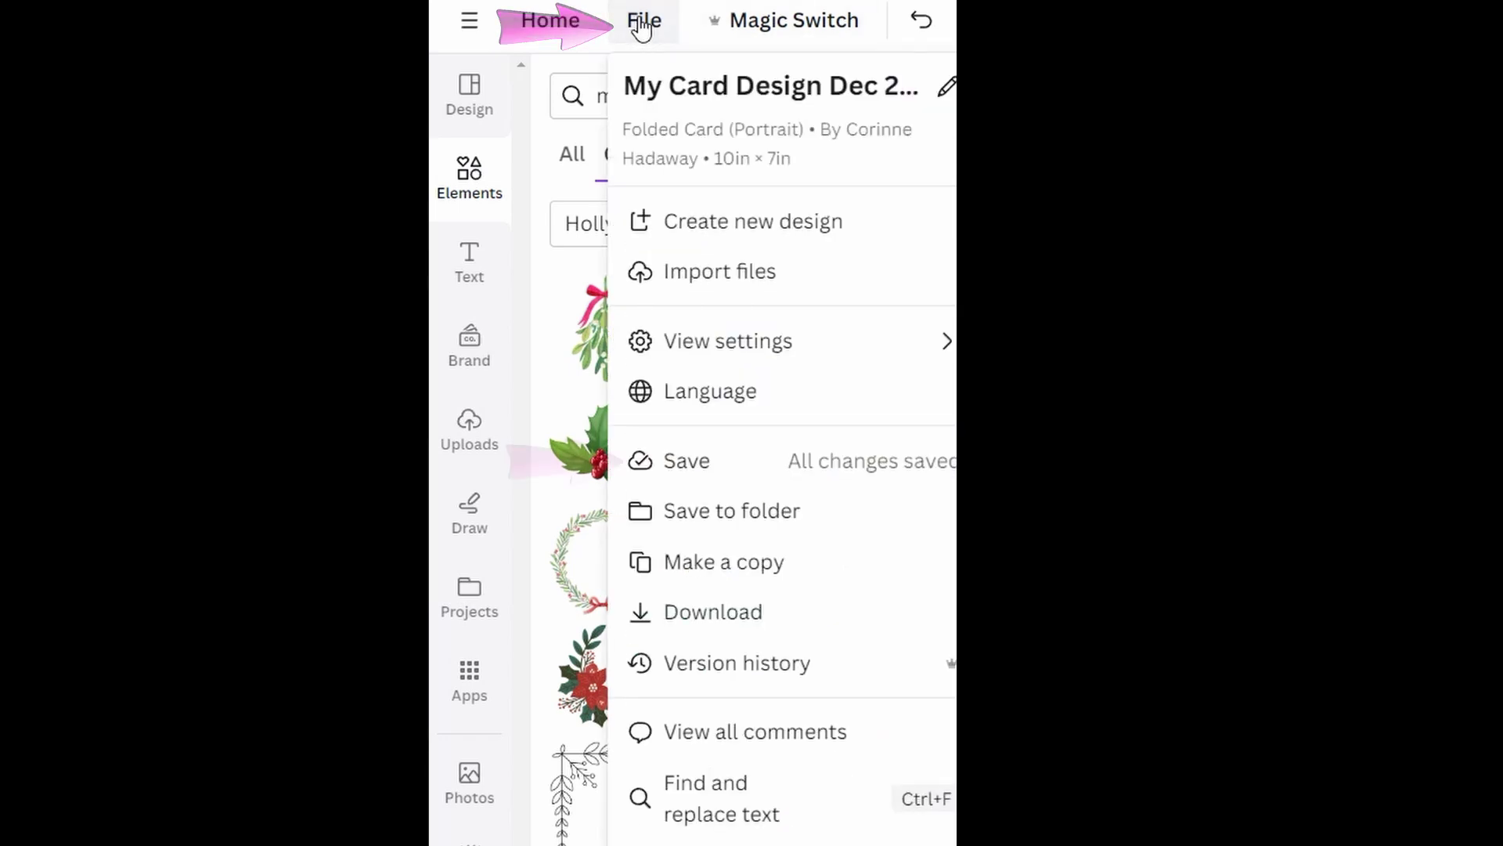
click(717, 463)
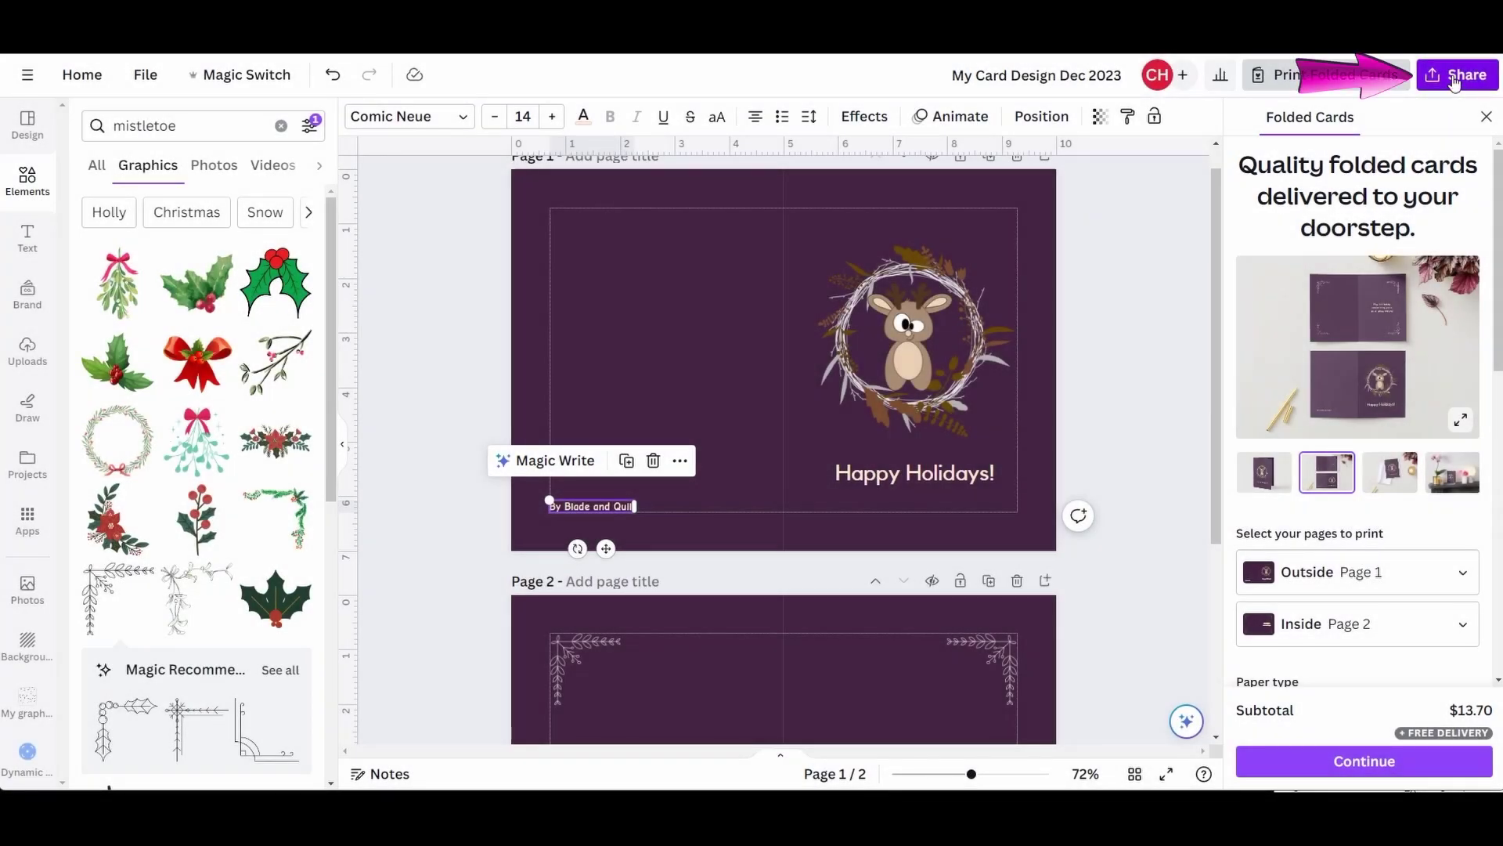
- Download all pages of the card as a PDF Print file with Flatten PDF enabled
click(1458, 78)
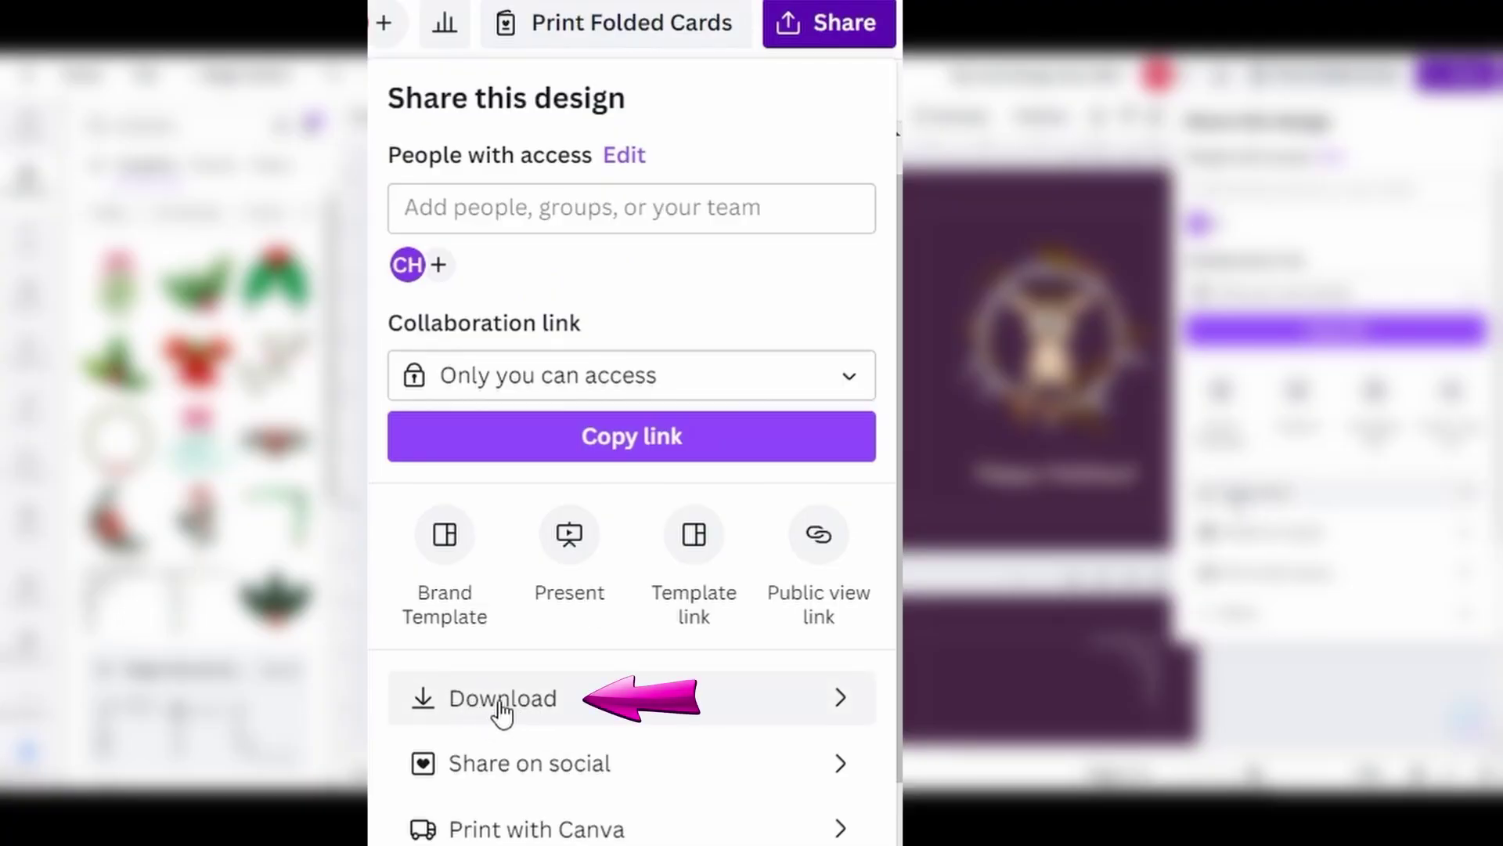
click(707, 700)
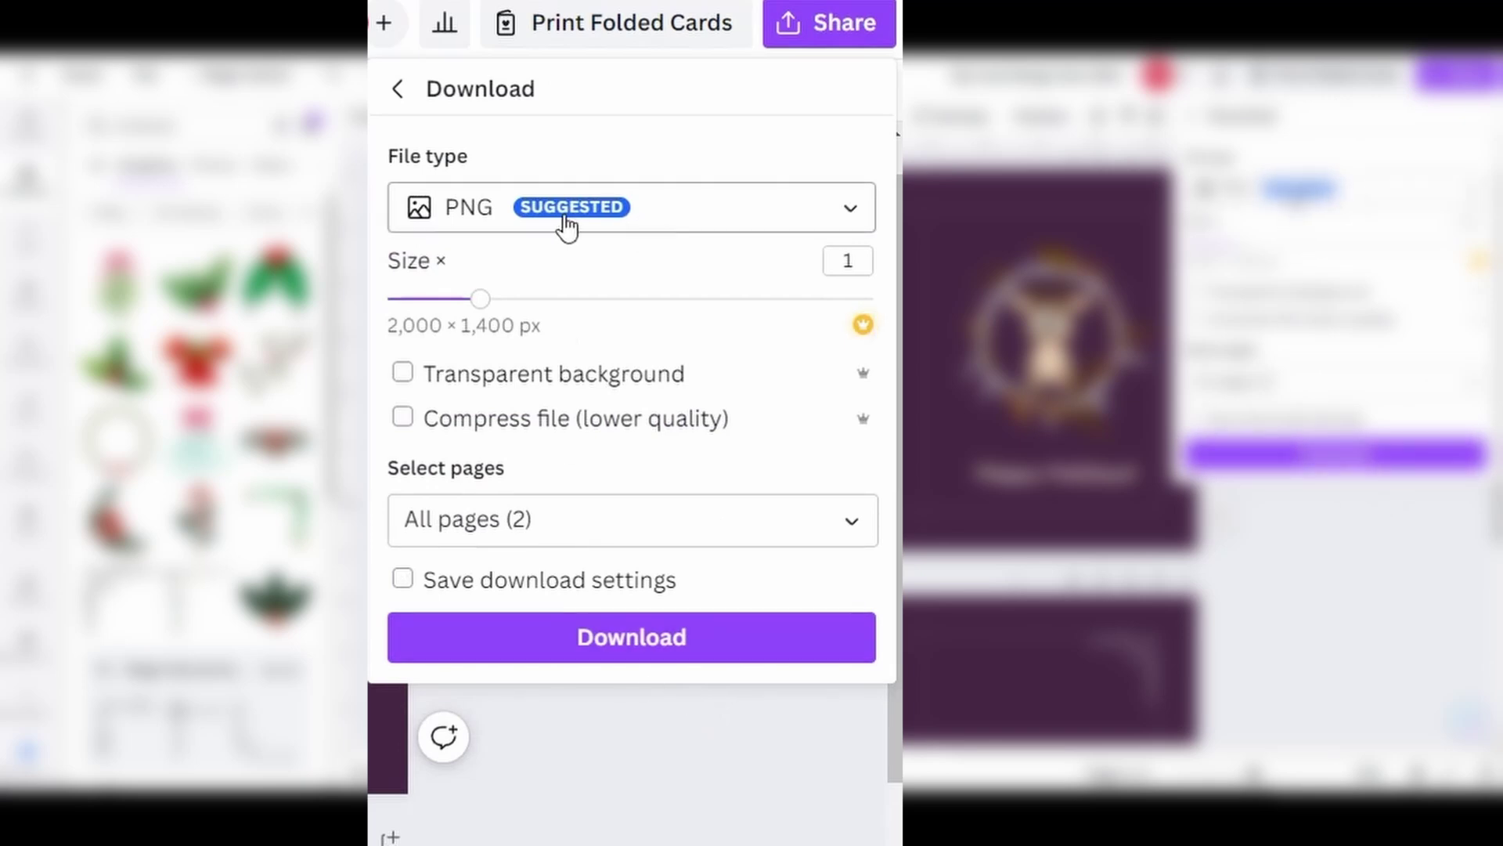
click(750, 210)
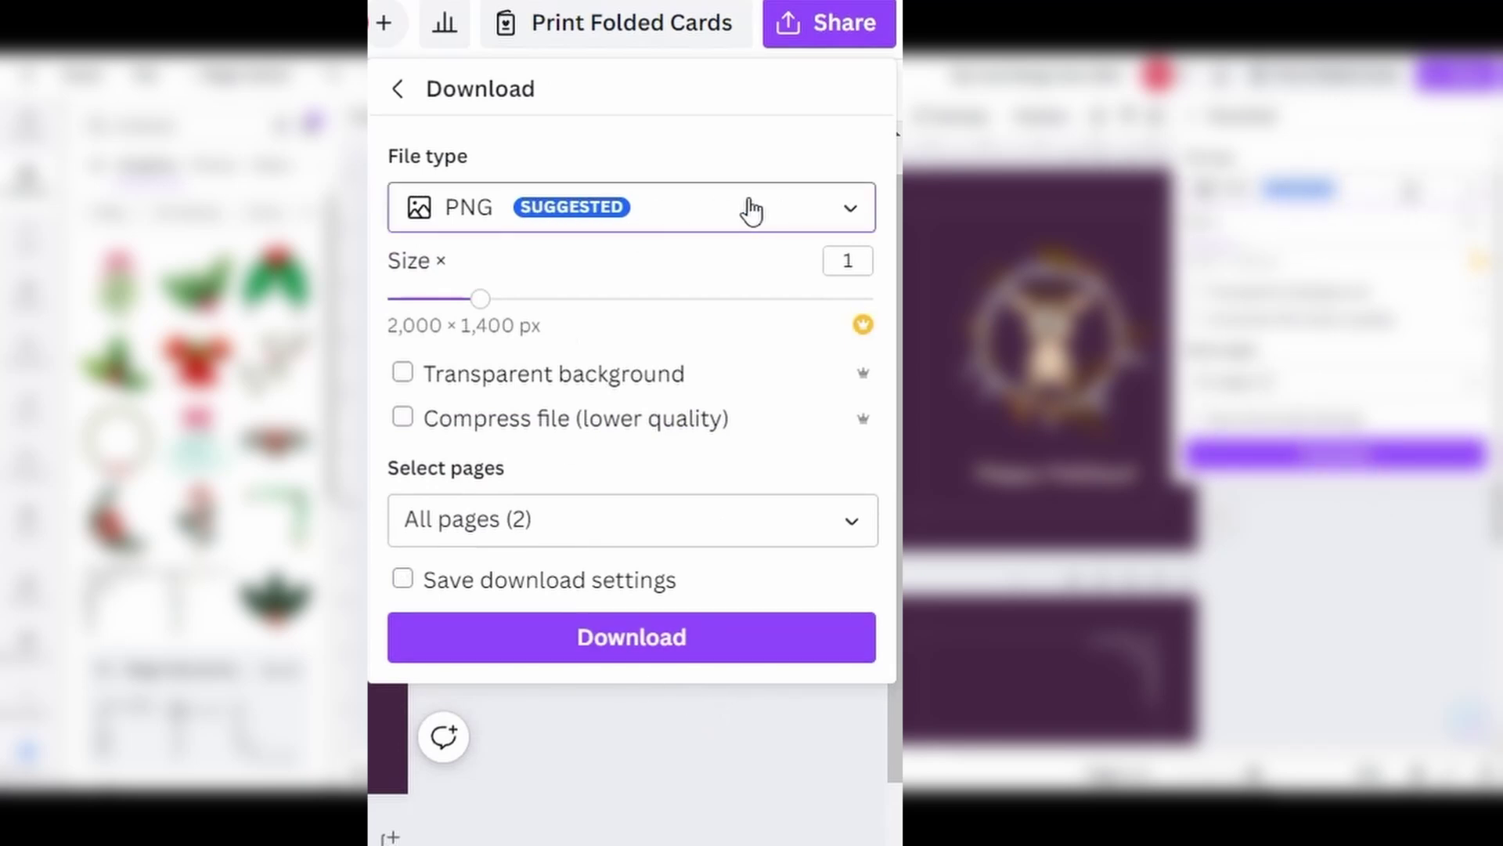
scroll(537, 469, down, 2)
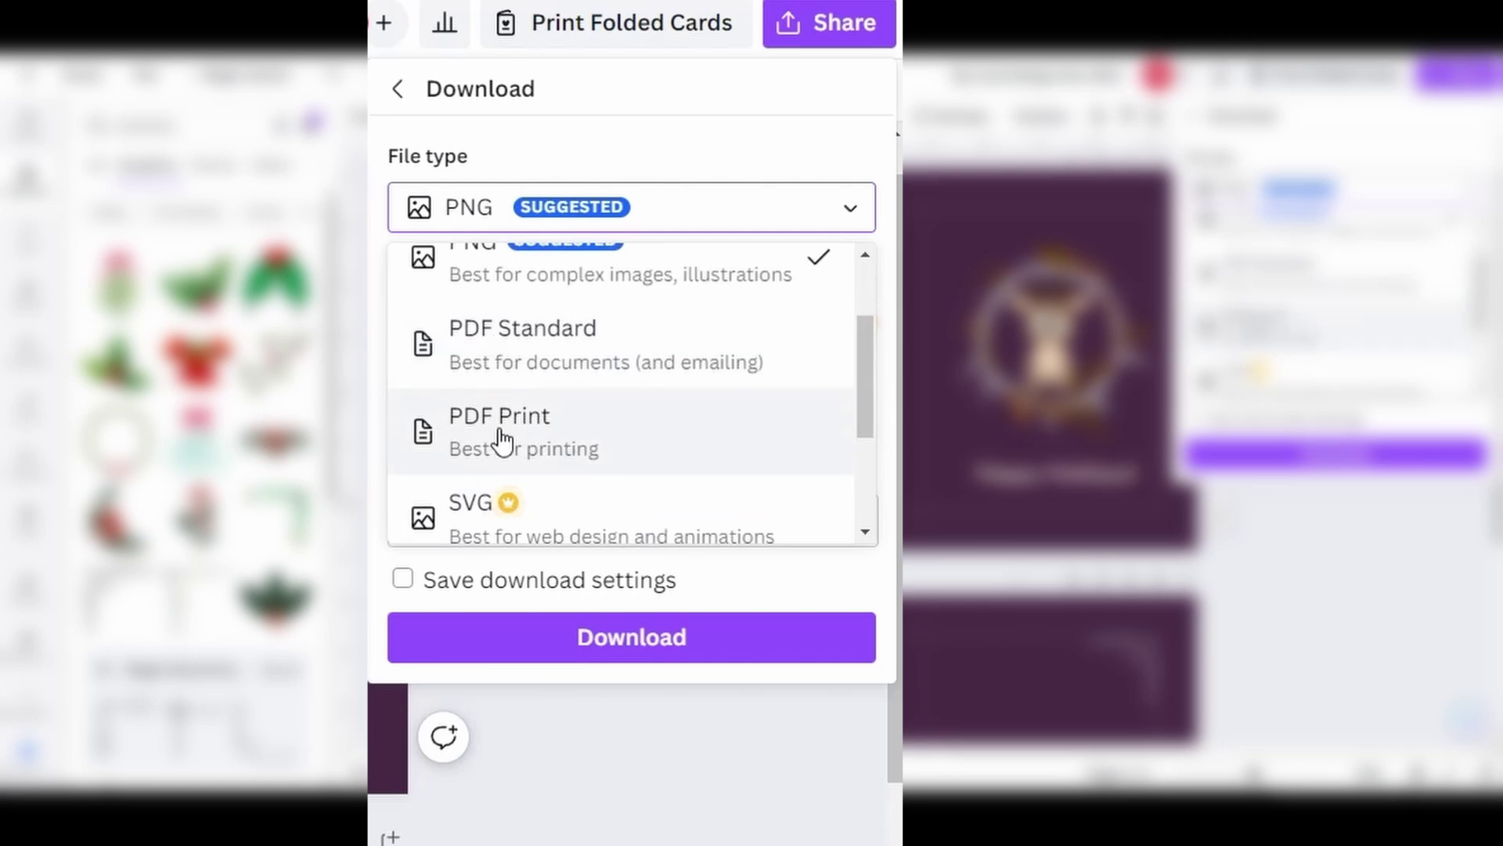
click(560, 448)
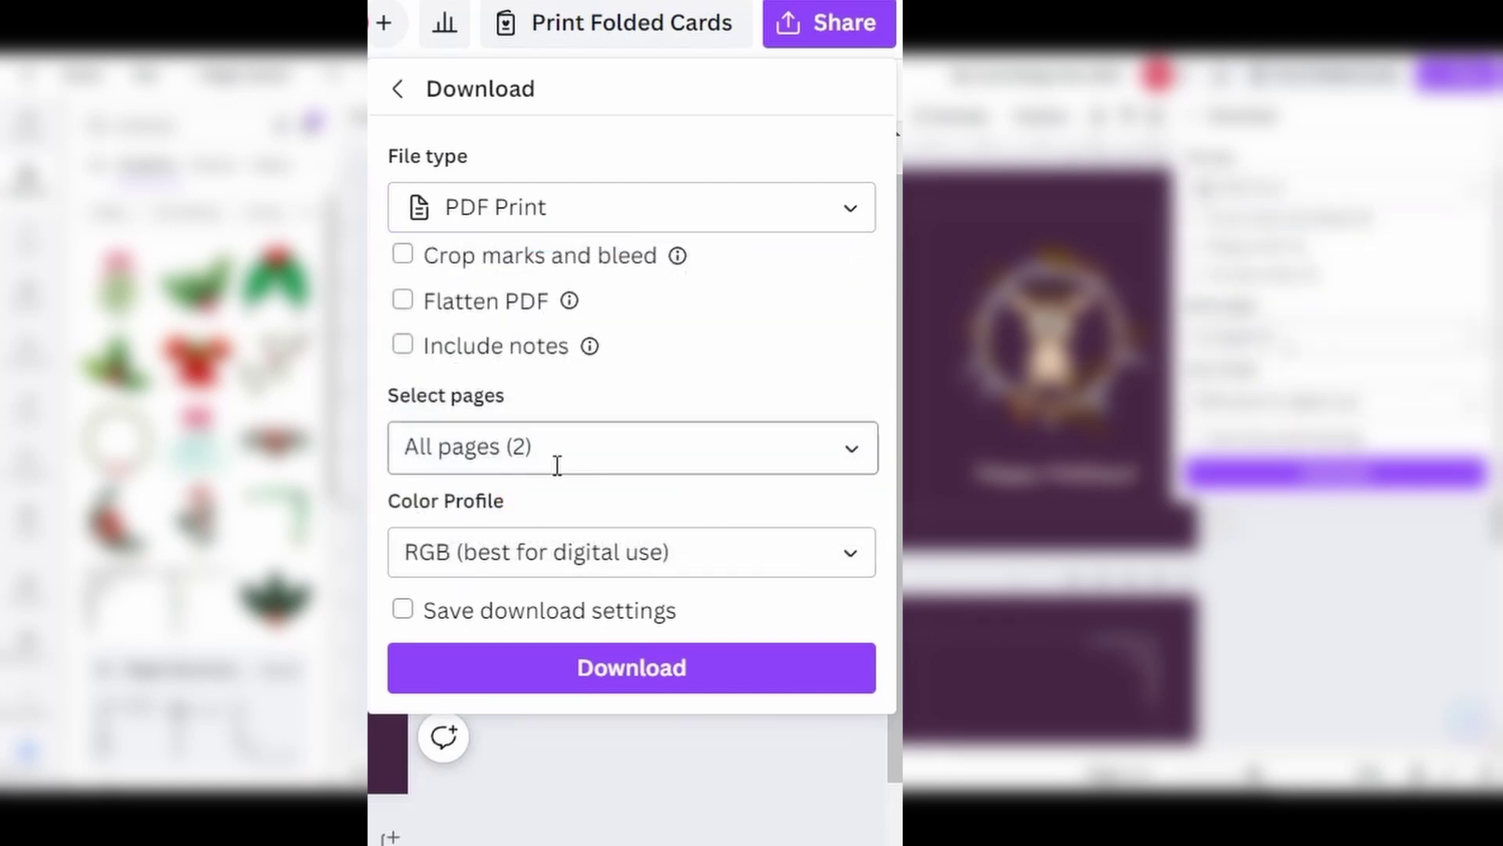
click(852, 454)
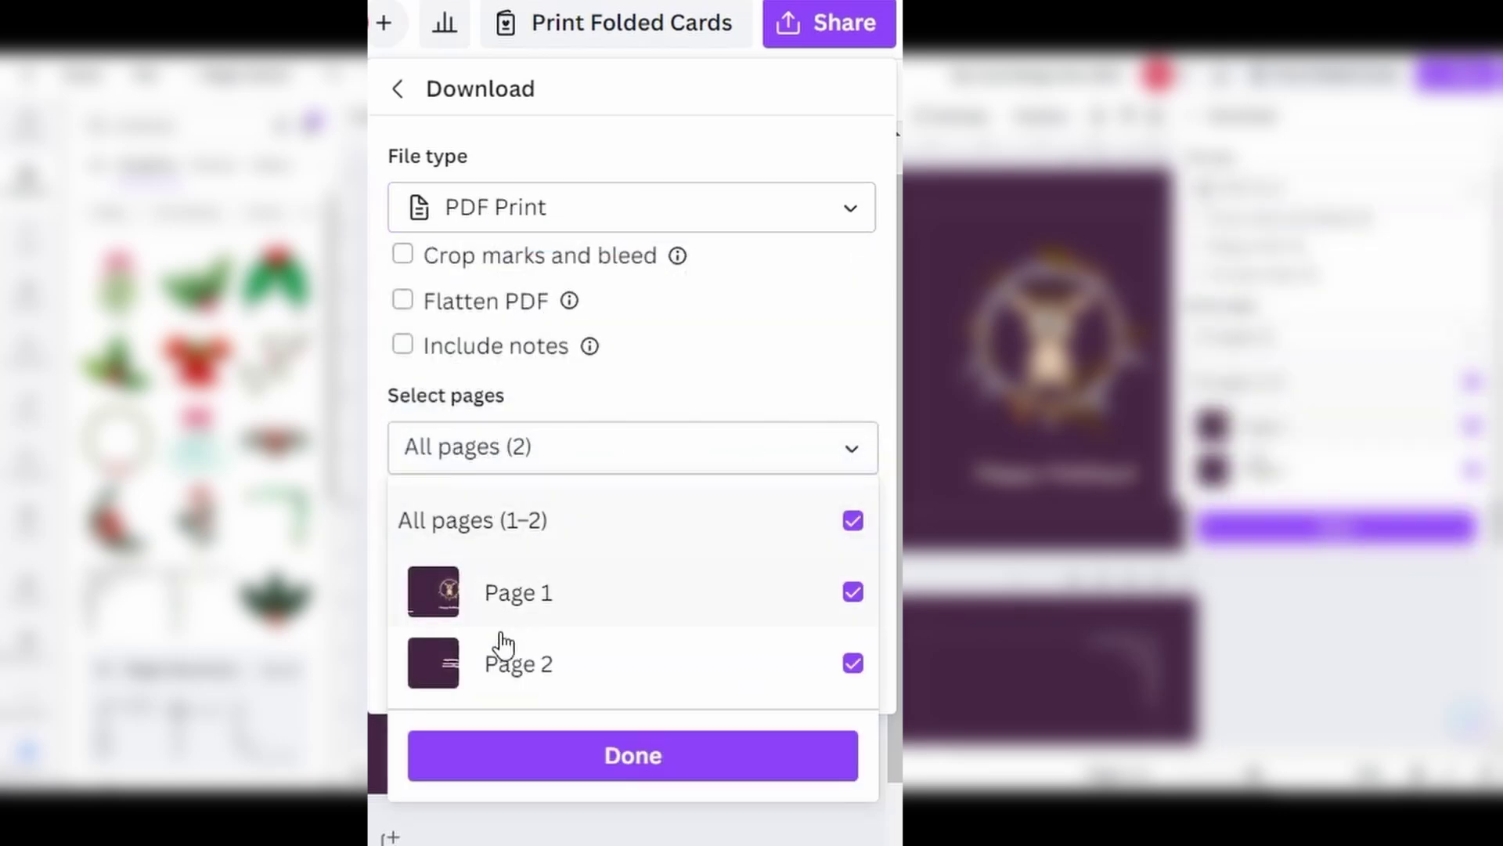
click(625, 445)
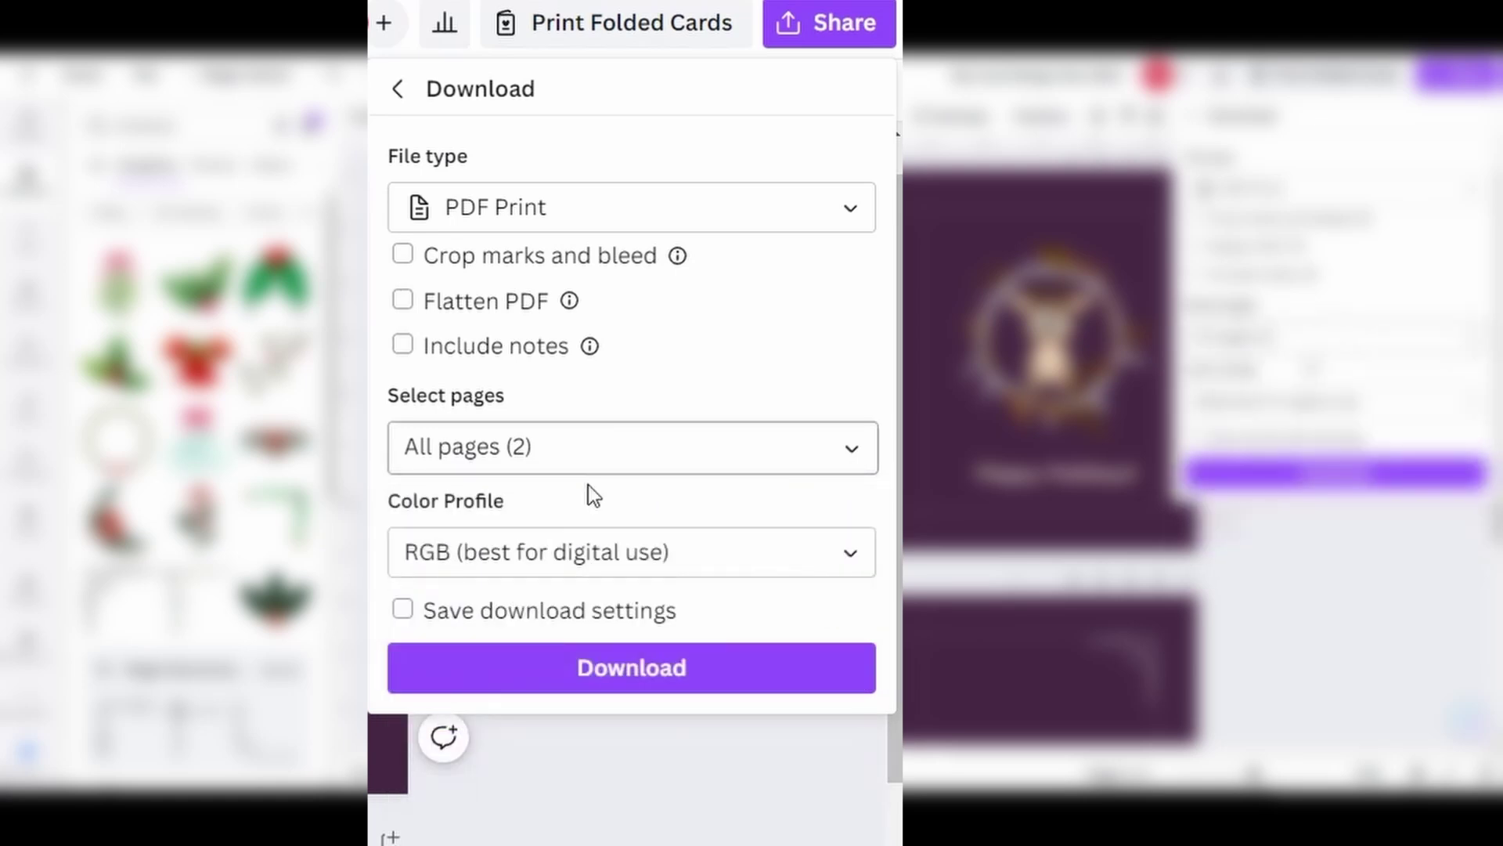
click(508, 321)
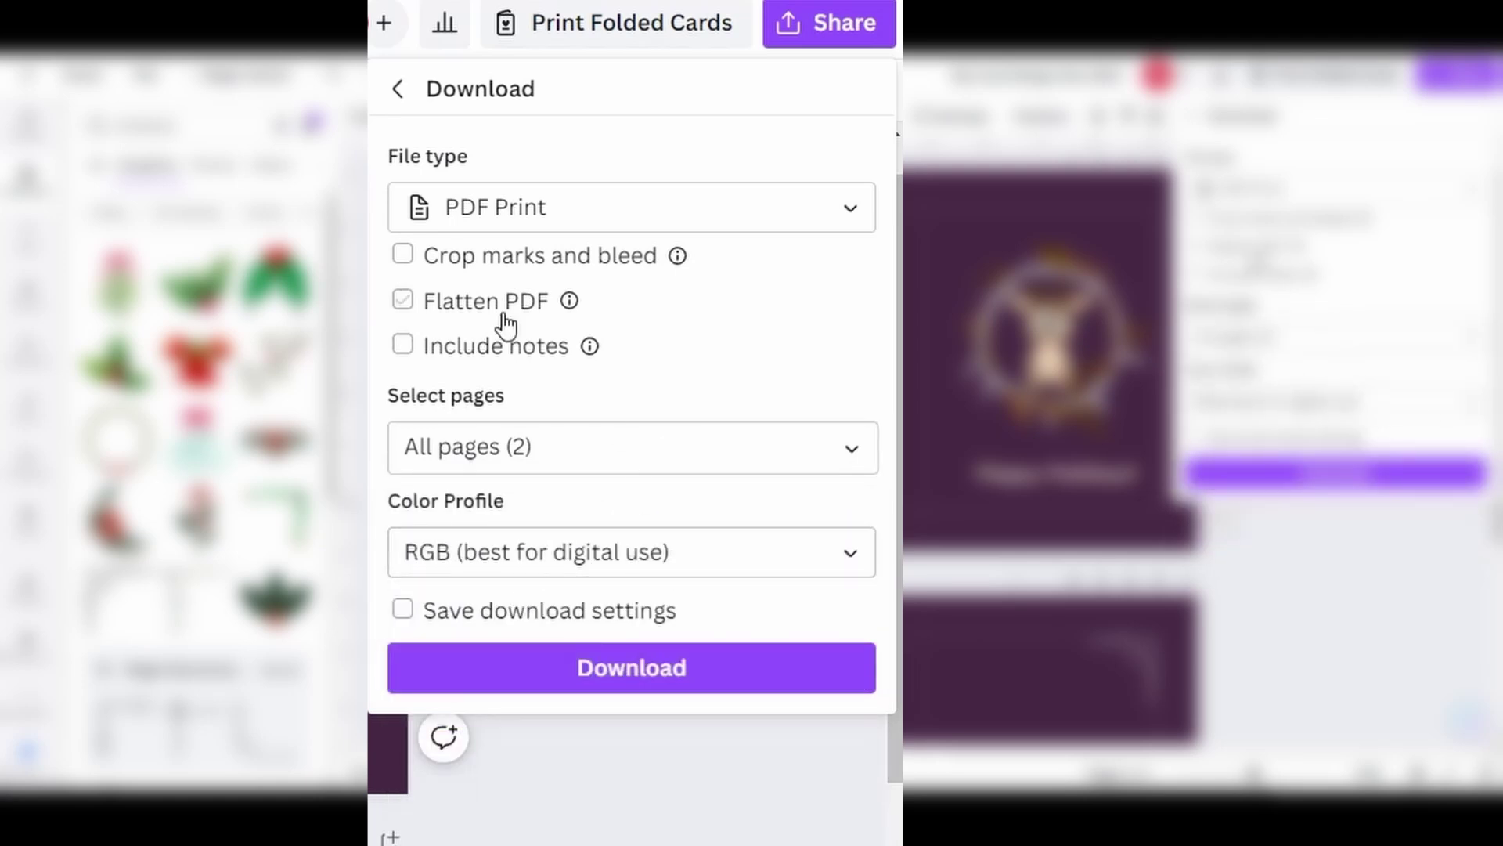
click(403, 300)
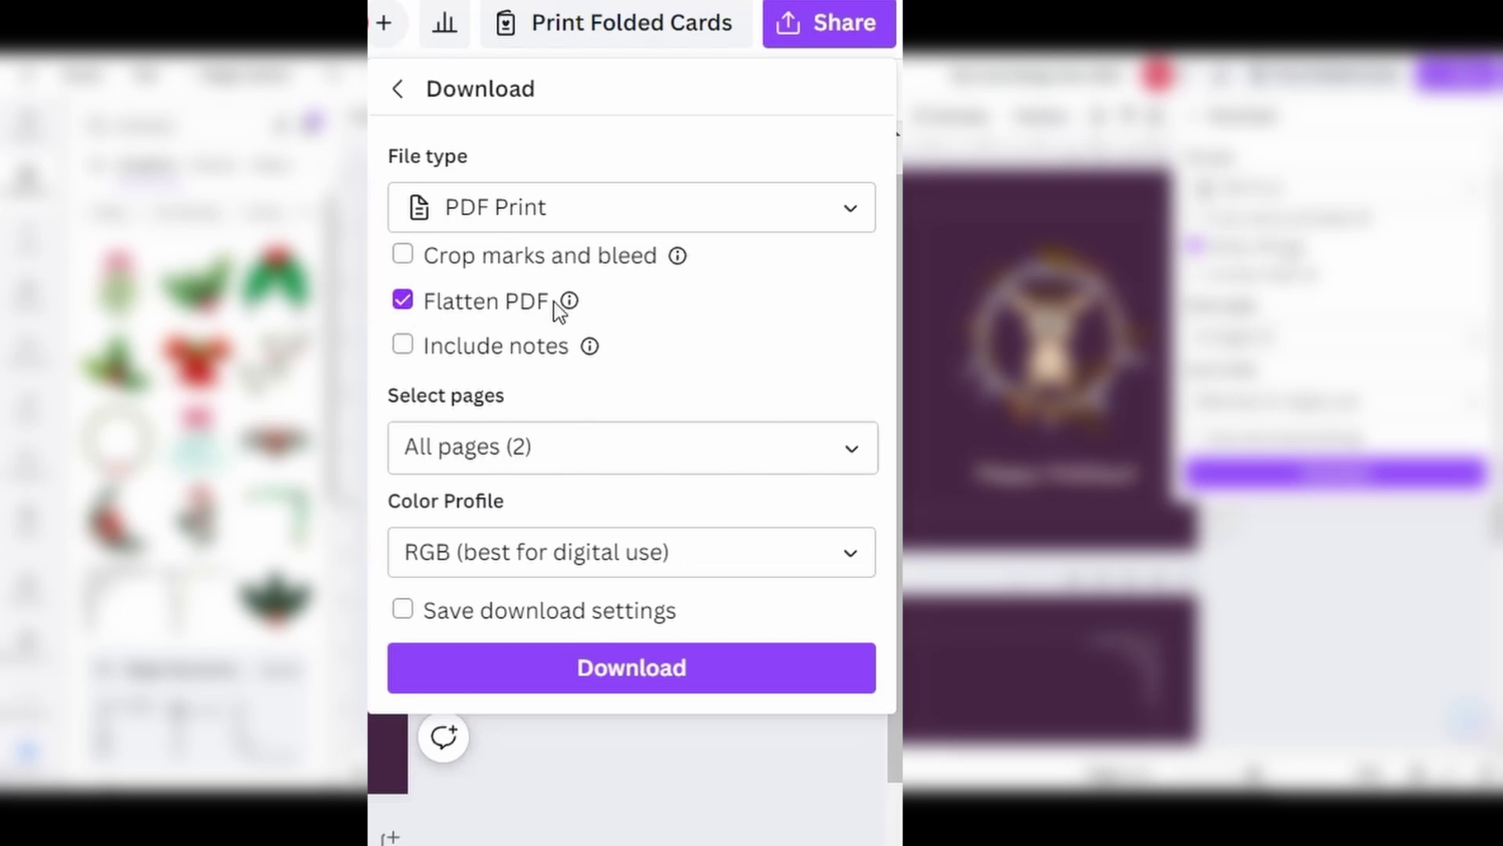
mouse_move(569, 306)
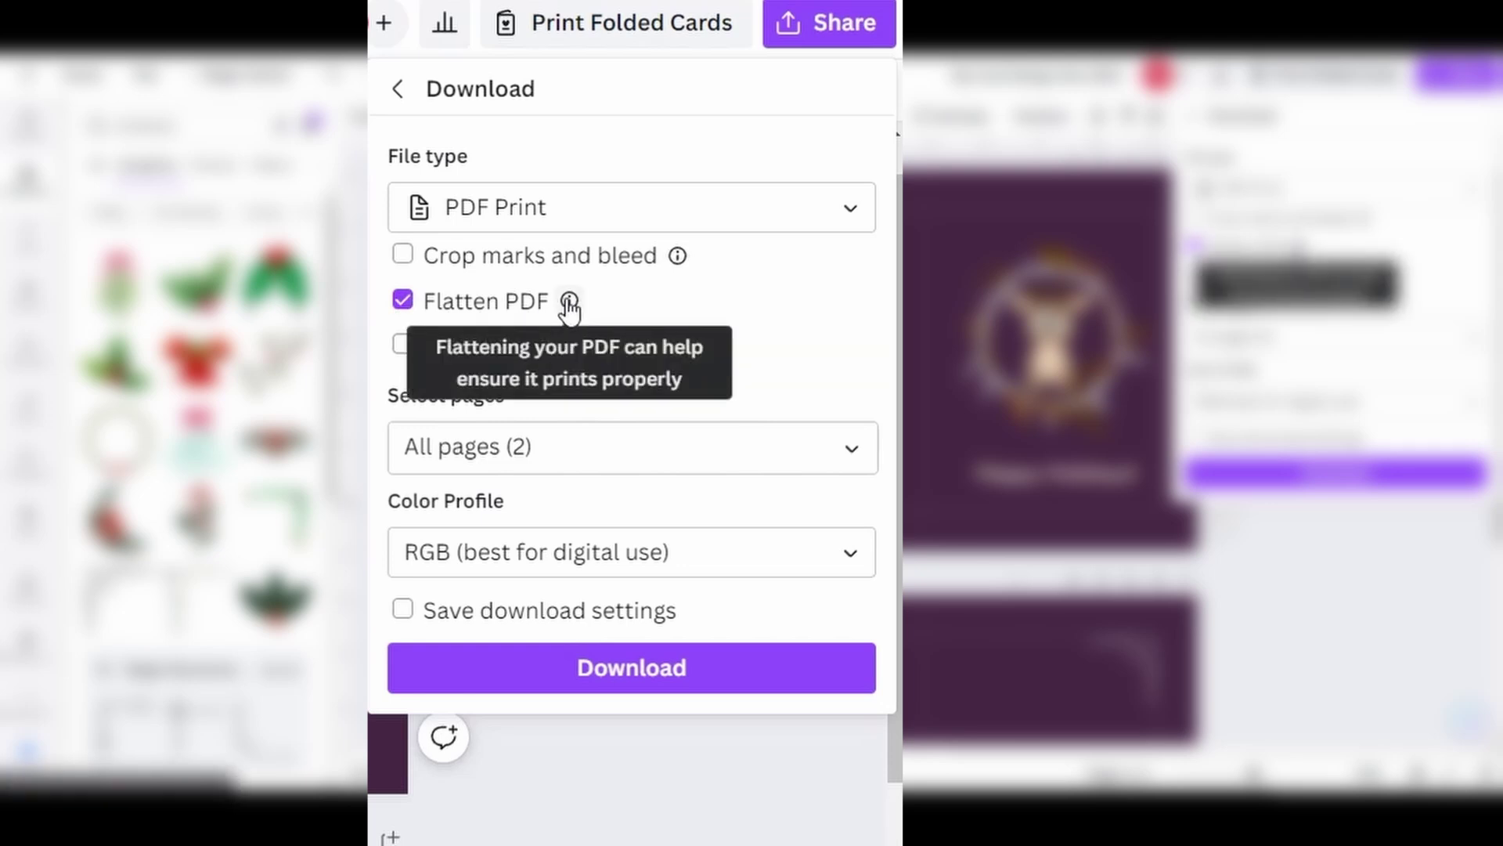
click(673, 691)
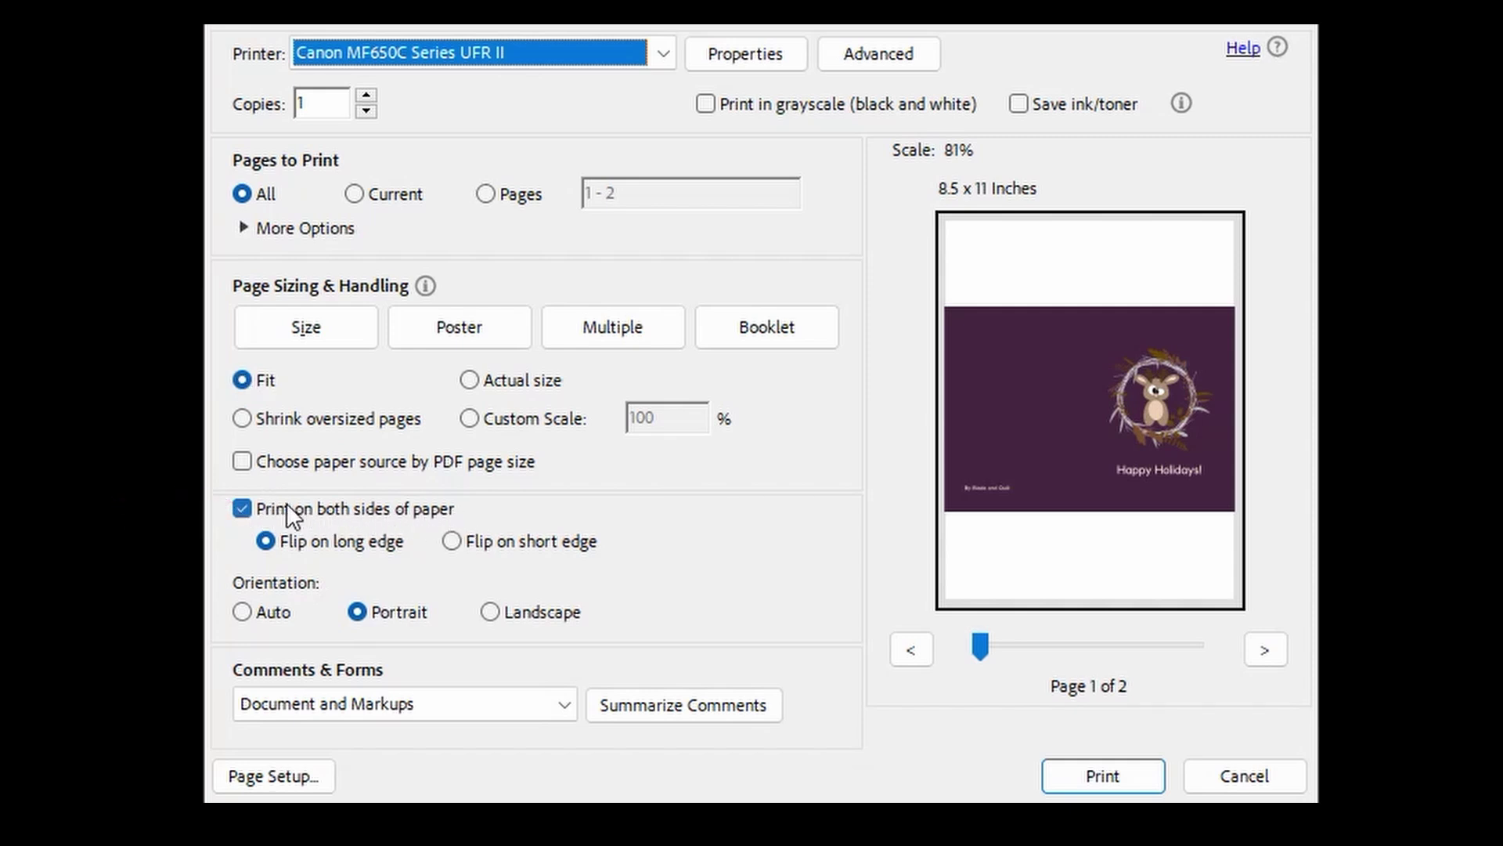
- Set Acrobat's duplex printing to flip on the short edge with Landscape orientation
click(454, 543)
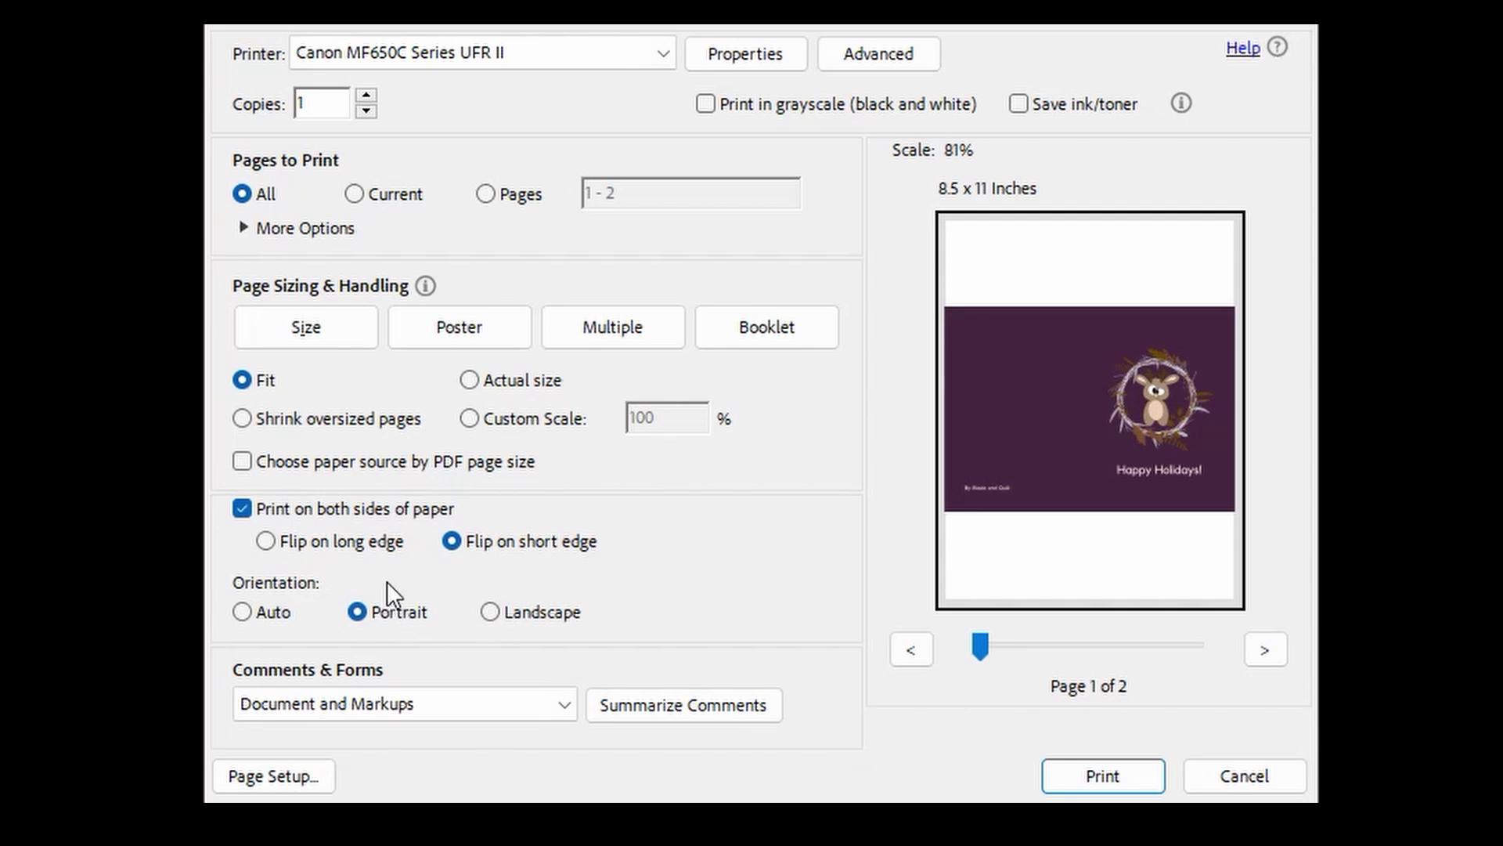
click(486, 610)
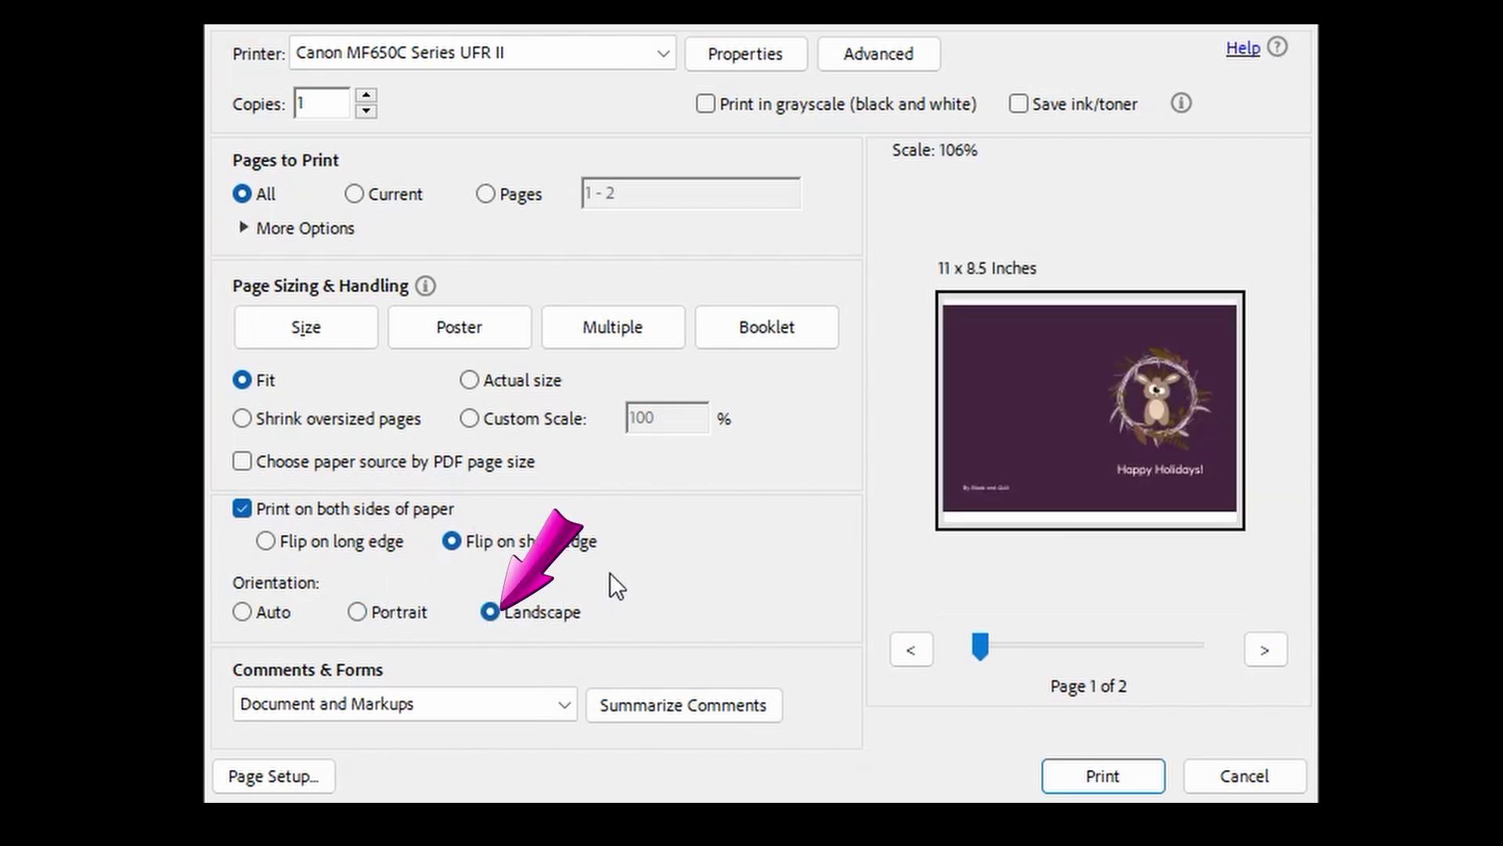